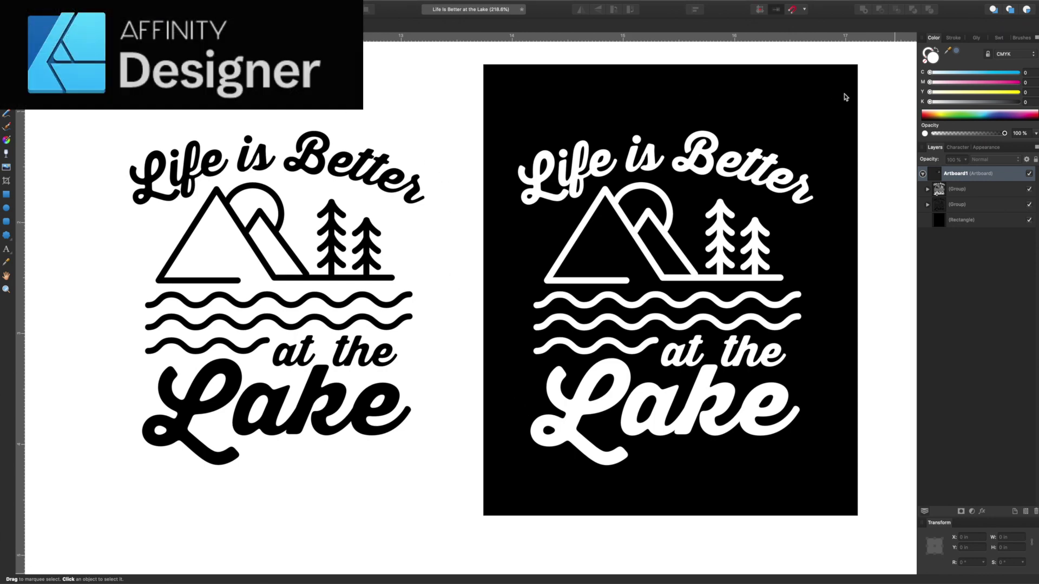
- Add the word 'Lake' as artistic text in the empty area left of the design
{"action": "scroll", "coordinate": [329, 233], "scroll_direction": "left", "scroll_amount": 5}
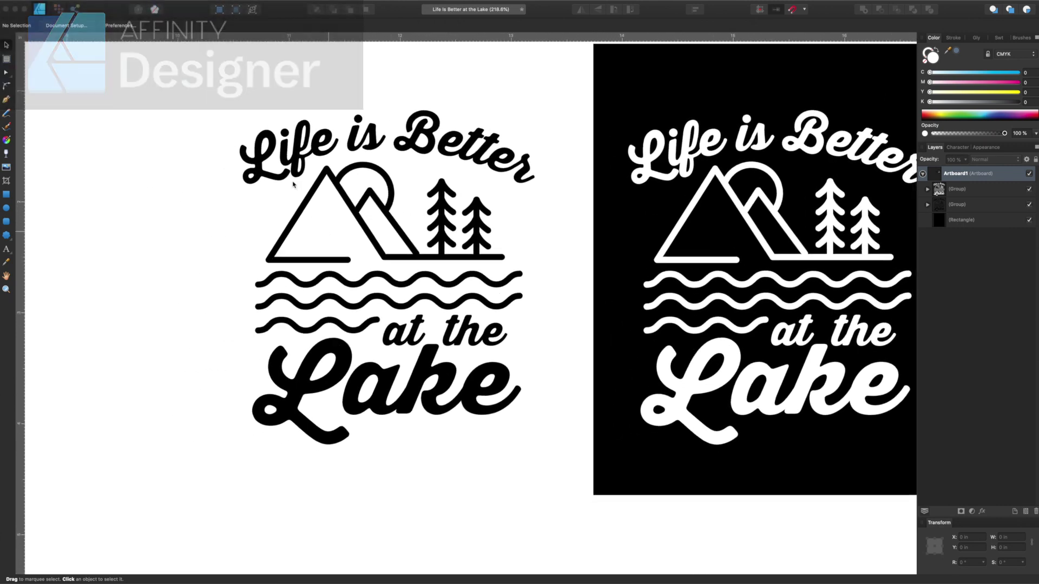
{"action": "scroll", "coordinate": [188, 203], "scroll_direction": "down", "scroll_amount": 5}
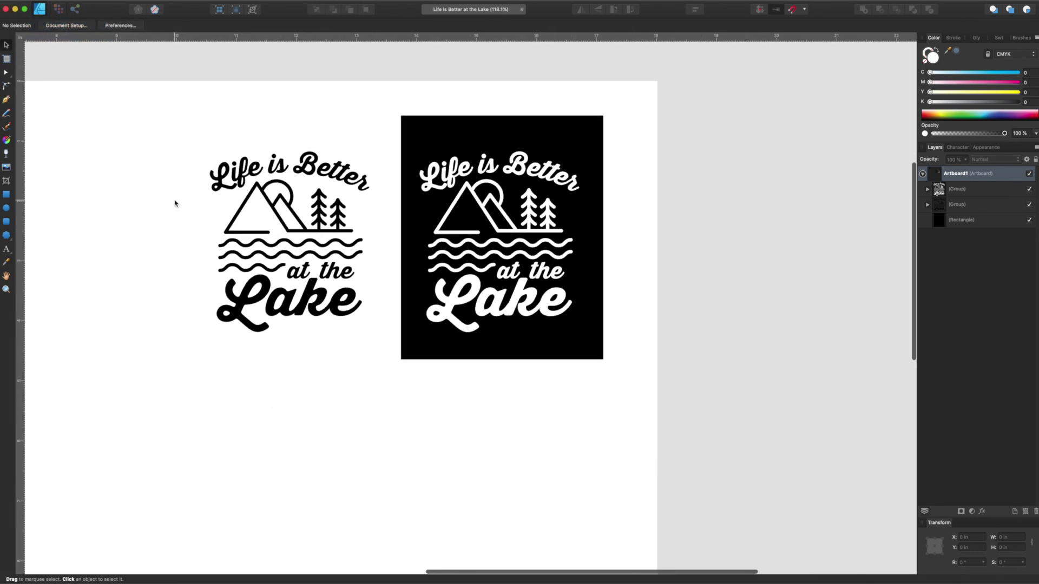
{"action": "scroll", "coordinate": [174, 203], "scroll_direction": "left", "scroll_amount": 5}
{"action": "scroll", "coordinate": [175, 203], "scroll_direction": "left", "scroll_amount": 3}
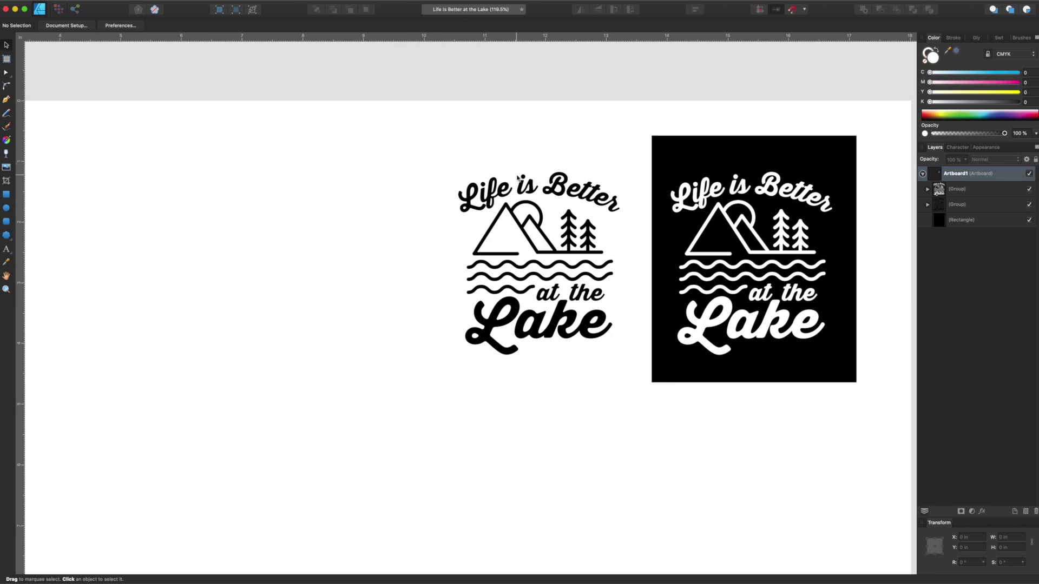
{"action": "scroll", "coordinate": [417, 367], "scroll_direction": "left", "scroll_amount": 5}
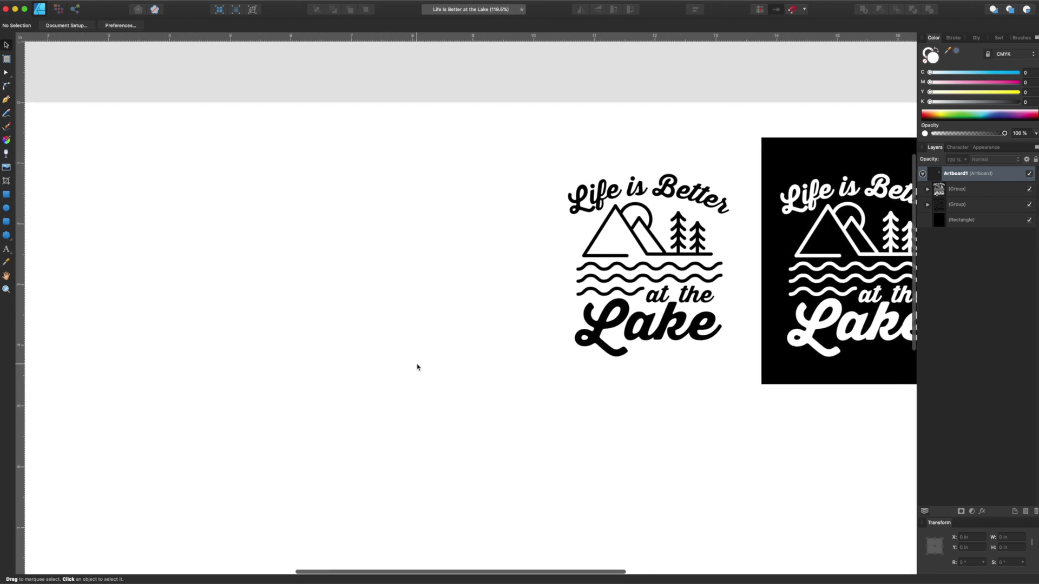
{"action": "scroll", "coordinate": [417, 367], "scroll_direction": "left", "scroll_amount": 2}
{"action": "scroll", "coordinate": [417, 367], "scroll_direction": "down", "scroll_amount": 2}
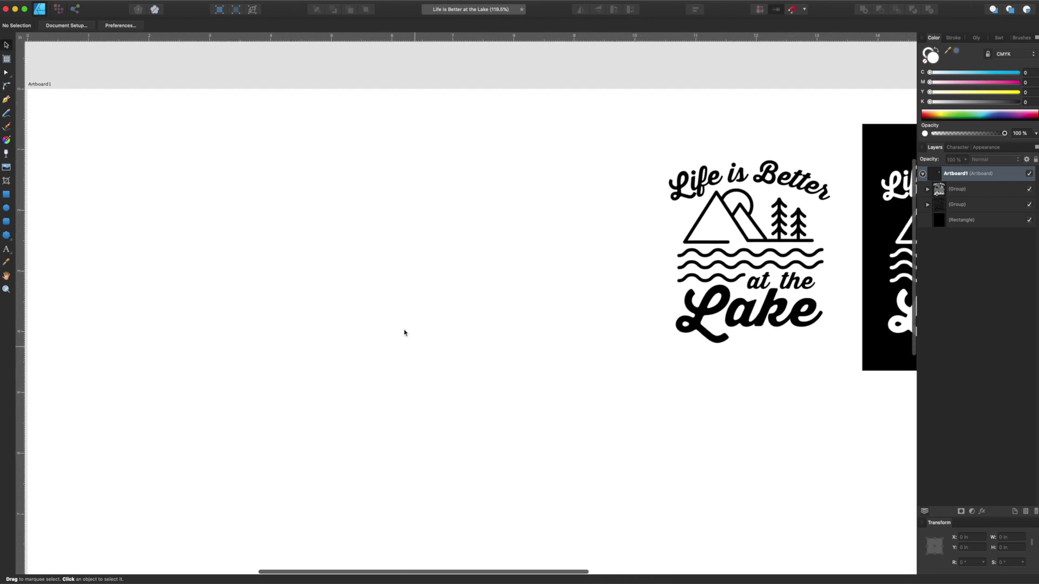
{"action": "left_click", "coordinate": [7, 250]}
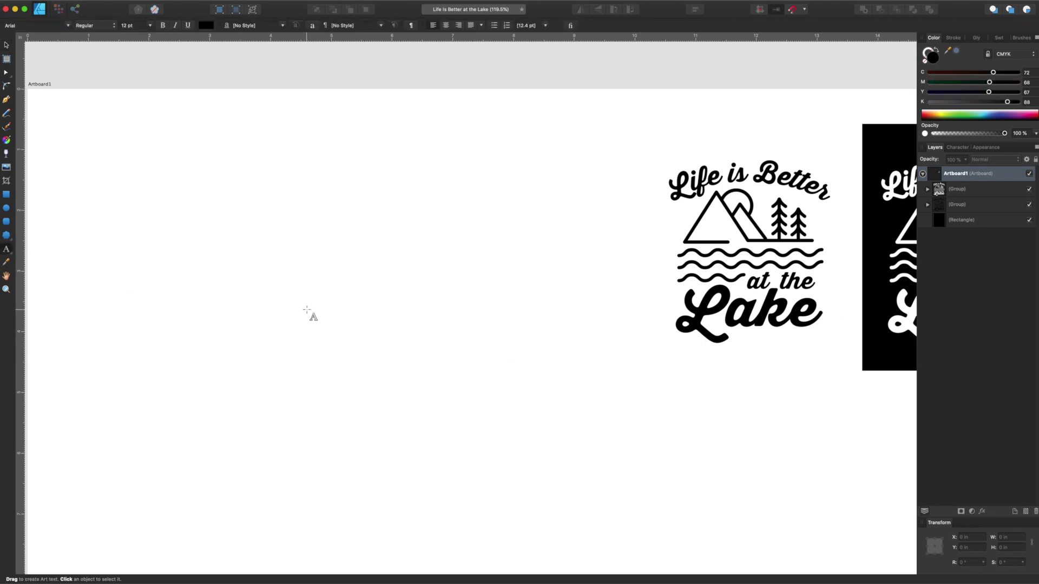
{"action": "left_click", "coordinate": [307, 307]}
{"action": "type", "text": "La"}
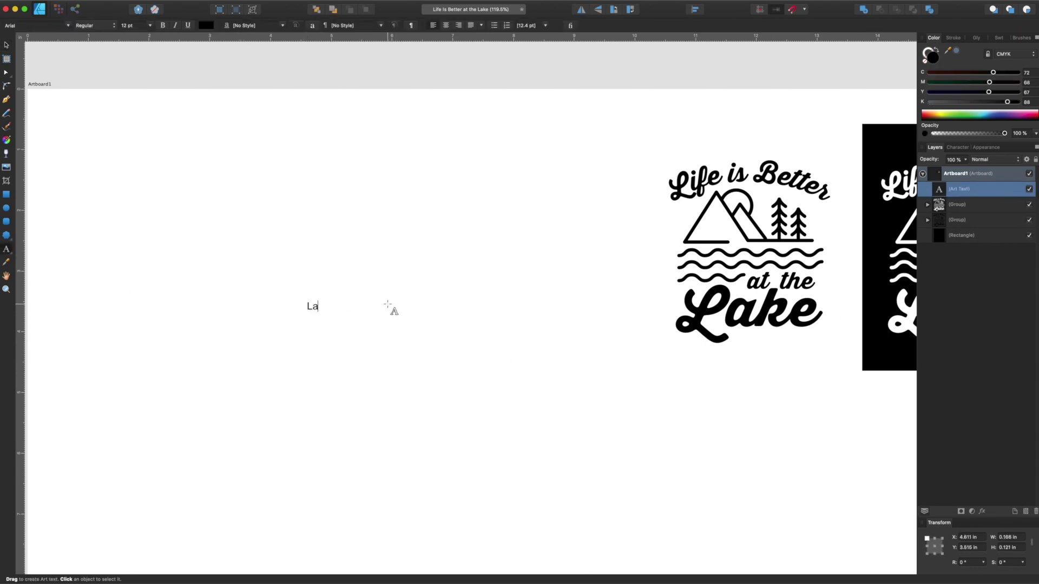
{"action": "type", "text": "ke"}
{"action": "key", "text": "Escape"}
- Set the 'Lake' text in the Thirsty Soft font with the Extrabold weight
{"action": "left_click", "coordinate": [69, 27]}
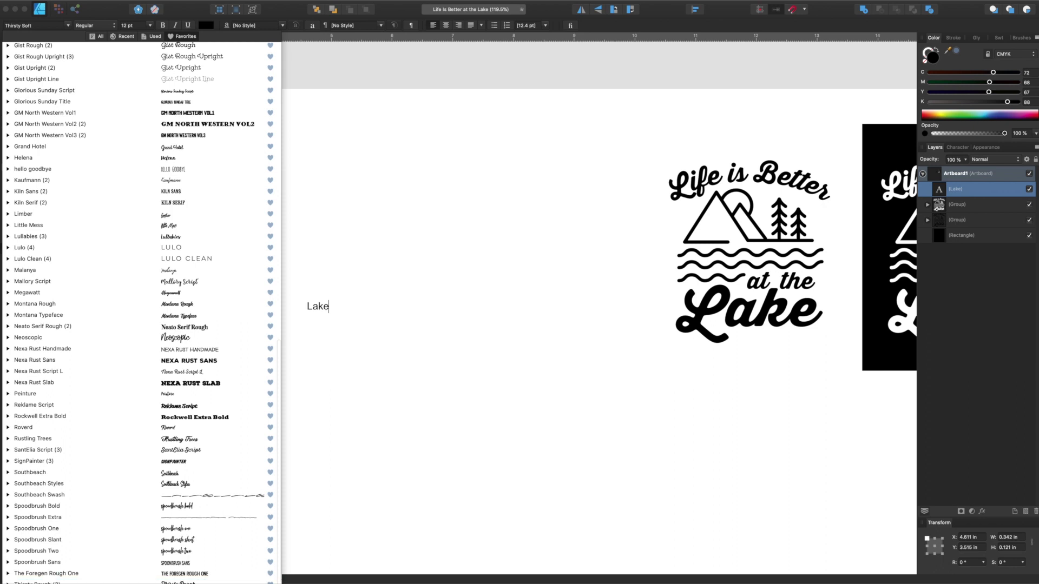
{"action": "key", "text": "Escape"}
{"action": "key", "text": "Escape"}
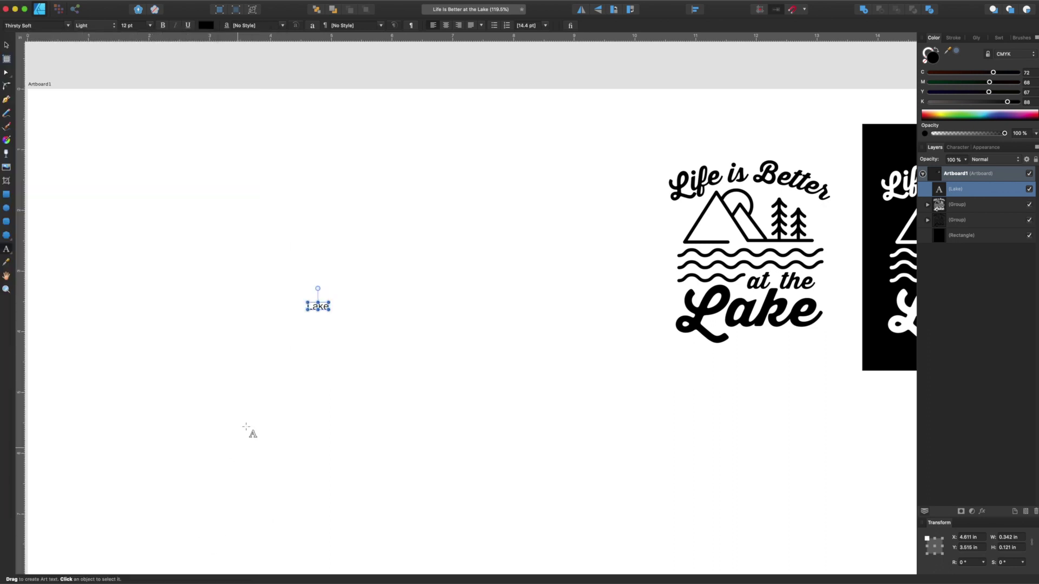
{"action": "double_click", "coordinate": [314, 301]}
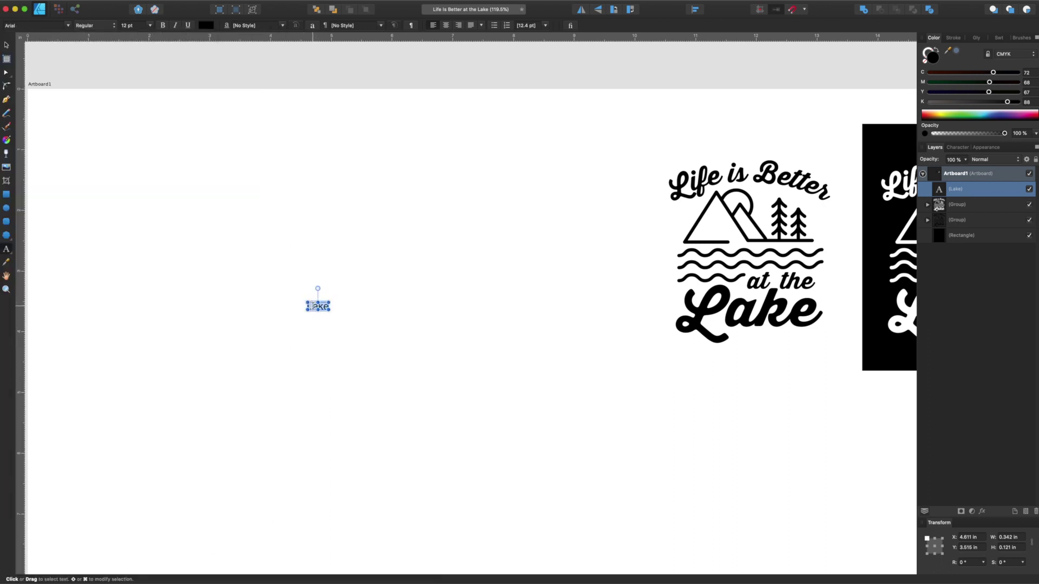
{"action": "left_click", "coordinate": [68, 26]}
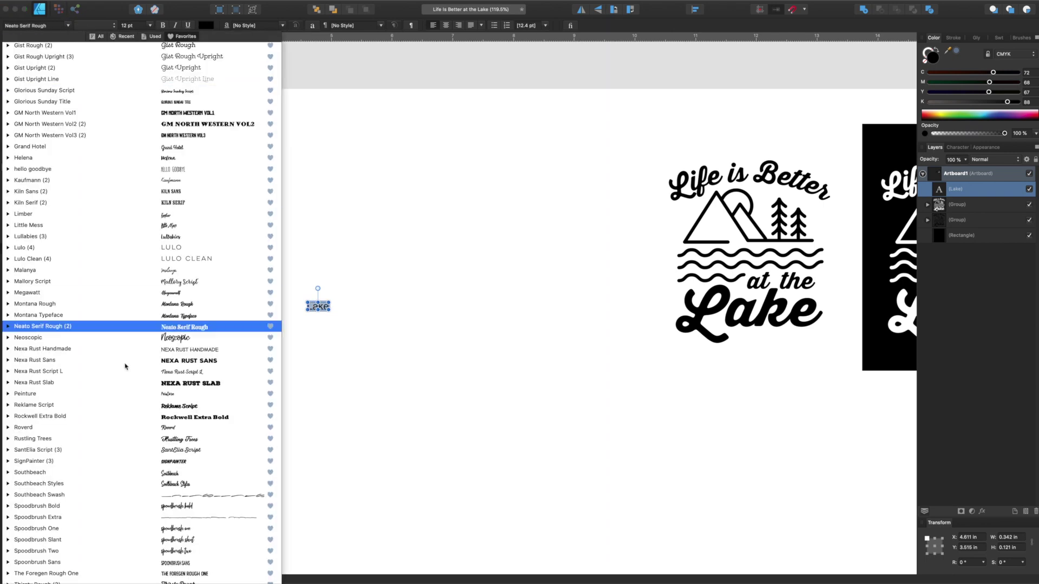
{"action": "key", "text": "Return"}
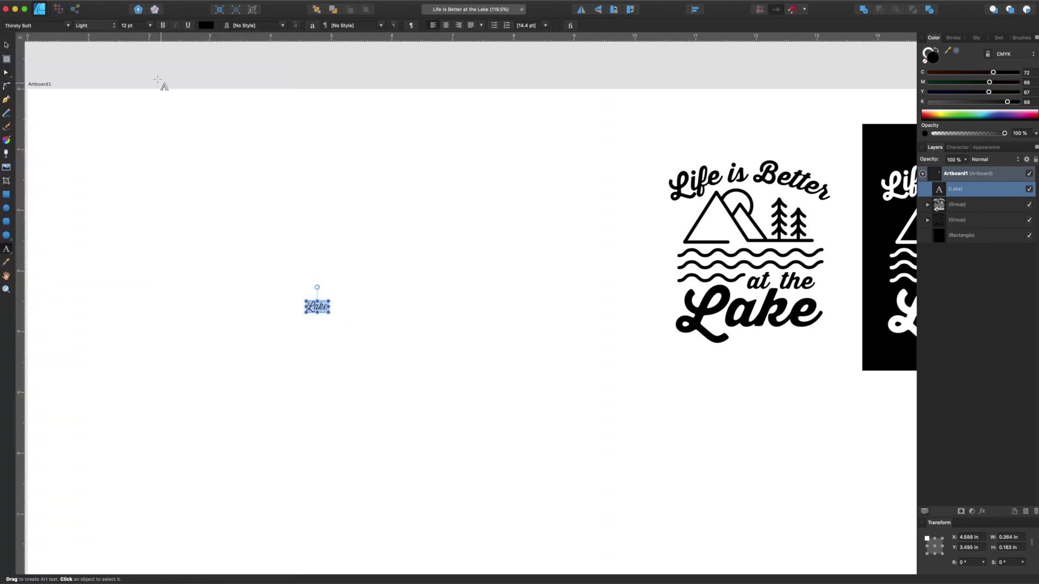
{"action": "left_click", "coordinate": [114, 26]}
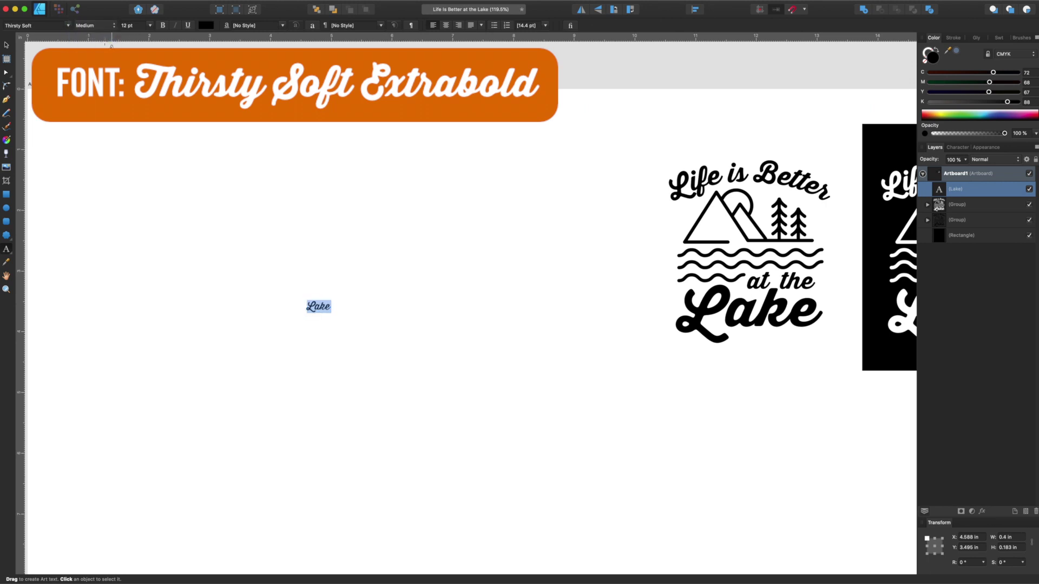
{"action": "left_click", "coordinate": [109, 28]}
{"action": "left_click", "coordinate": [110, 27]}
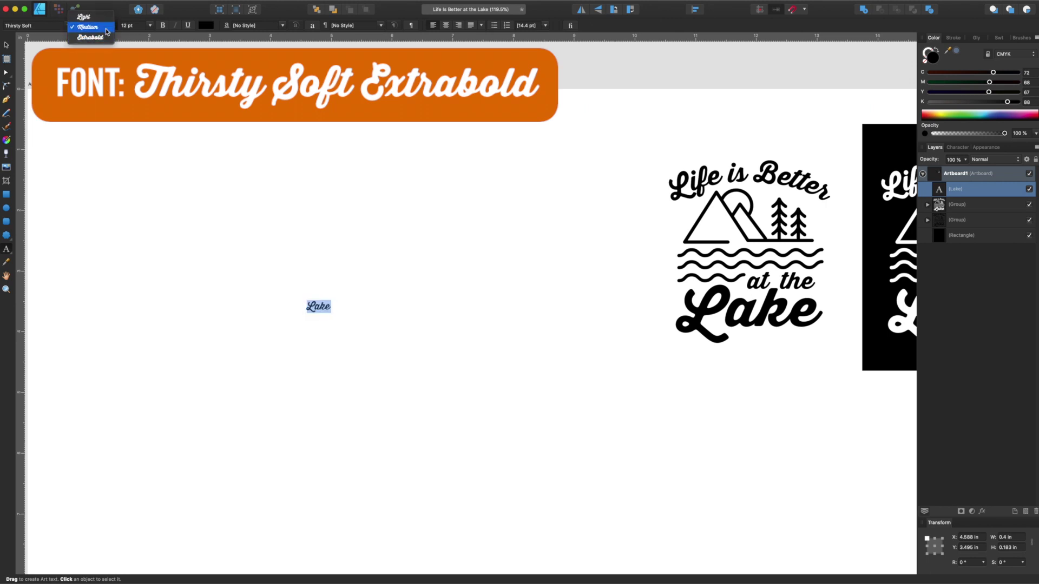
{"action": "left_click", "coordinate": [104, 38]}
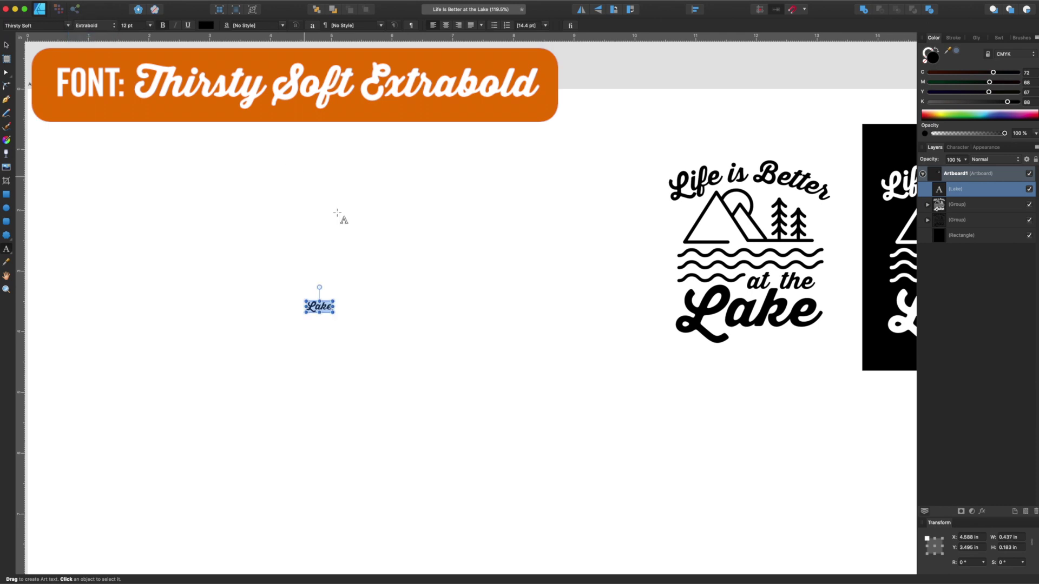
{"action": "left_click", "coordinate": [6, 45]}
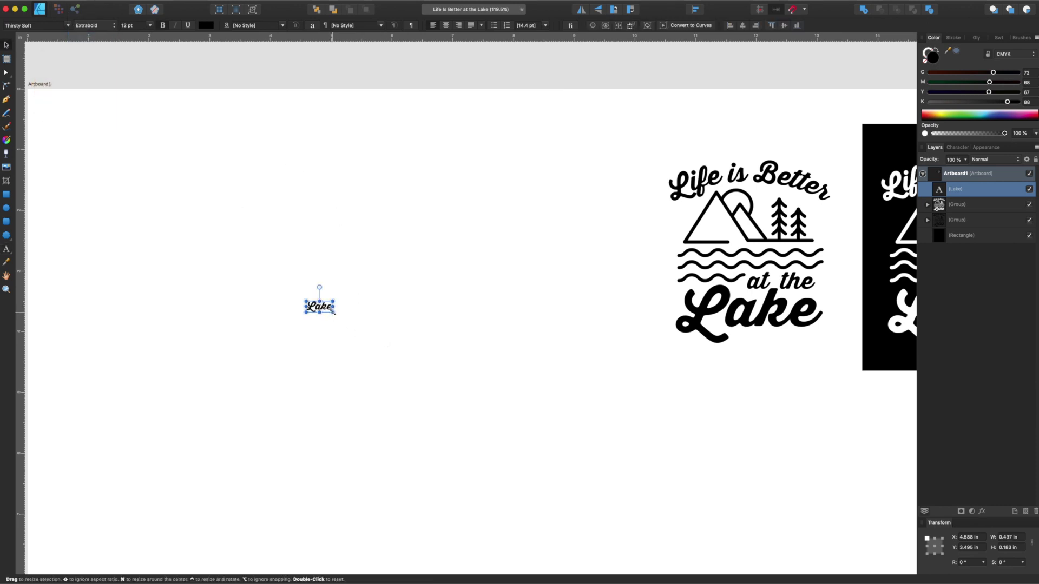
- Enlarge Lake to about 65.7 pt and retype the middle copy as 'at'
{"action": "left_click_drag", "start_coordinate": [334, 313], "coordinate": [443, 385]}
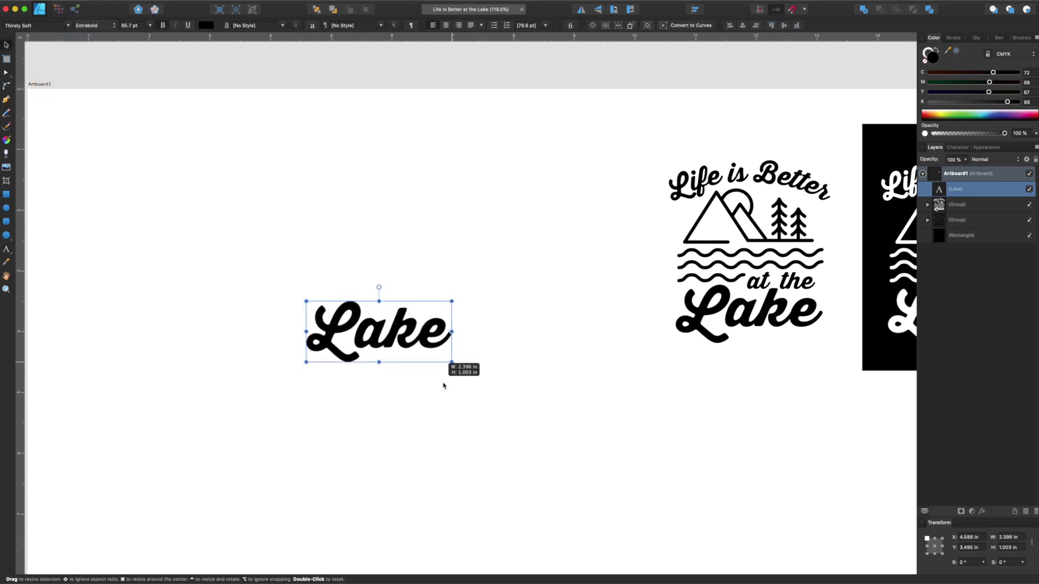
{"action": "left_click_drag", "start_coordinate": [391, 336], "coordinate": [269, 194]}
{"action": "left_click", "coordinate": [398, 240]}
{"action": "double_click", "coordinate": [398, 240]}
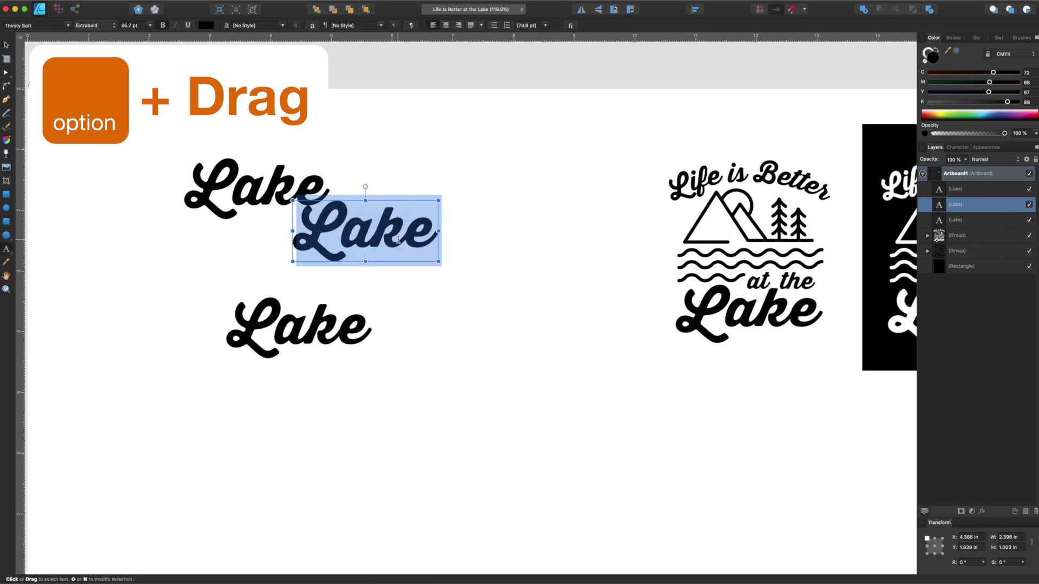
{"action": "type", "text": "at"}
{"action": "key", "text": "Escape"}
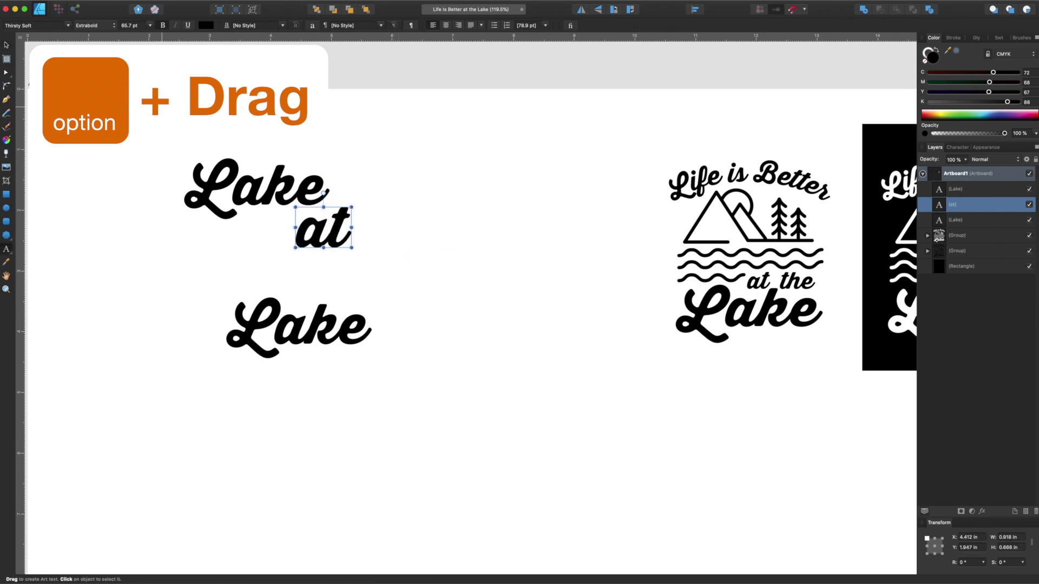
{"action": "key", "text": "v"}
{"action": "left_click_drag", "start_coordinate": [320, 231], "coordinate": [408, 264]}
- Retype another copy as 'the', shrink 'at' to about 39.8 pt, then delete that 'the'
{"action": "double_click", "coordinate": [408, 264]}
{"action": "type", "text": "th"}
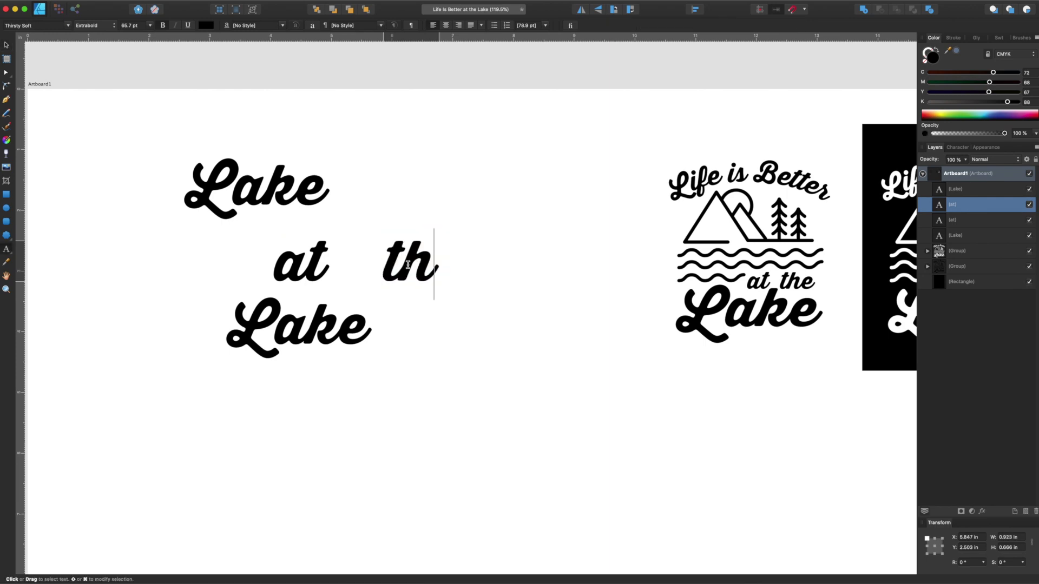
{"action": "type", "text": "e"}
{"action": "key", "text": "Escape"}
{"action": "key", "text": "v"}
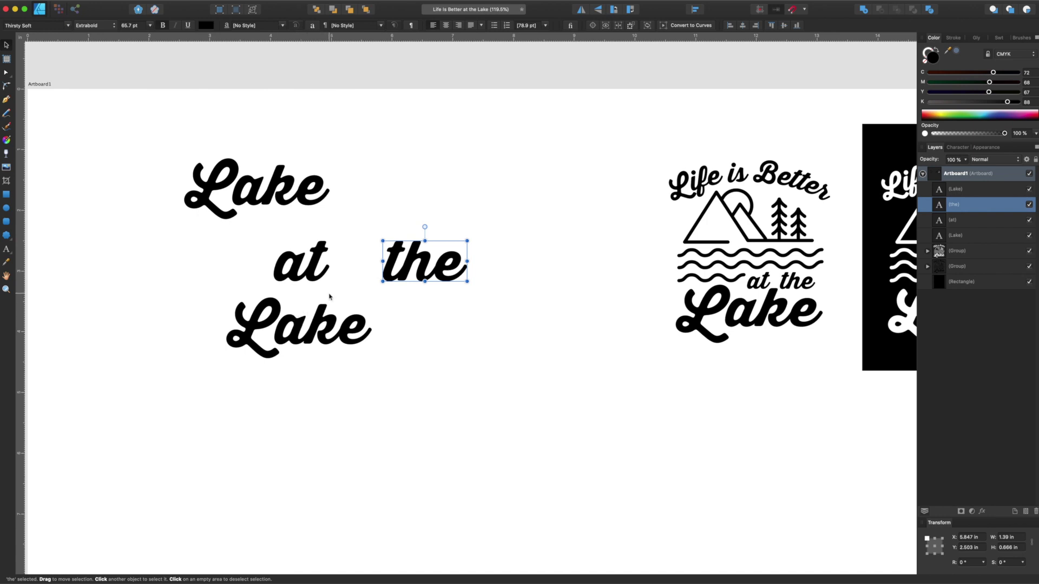
{"action": "left_click", "coordinate": [302, 264]}
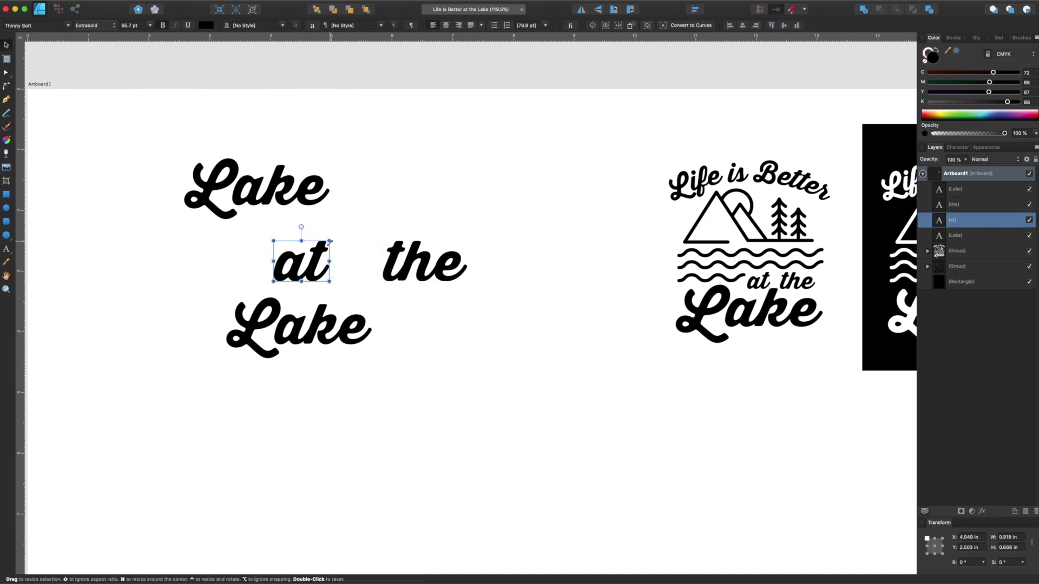
{"action": "left_click_drag", "start_coordinate": [328, 242], "coordinate": [321, 282]}
{"action": "left_click_drag", "start_coordinate": [412, 280], "coordinate": [361, 261]}
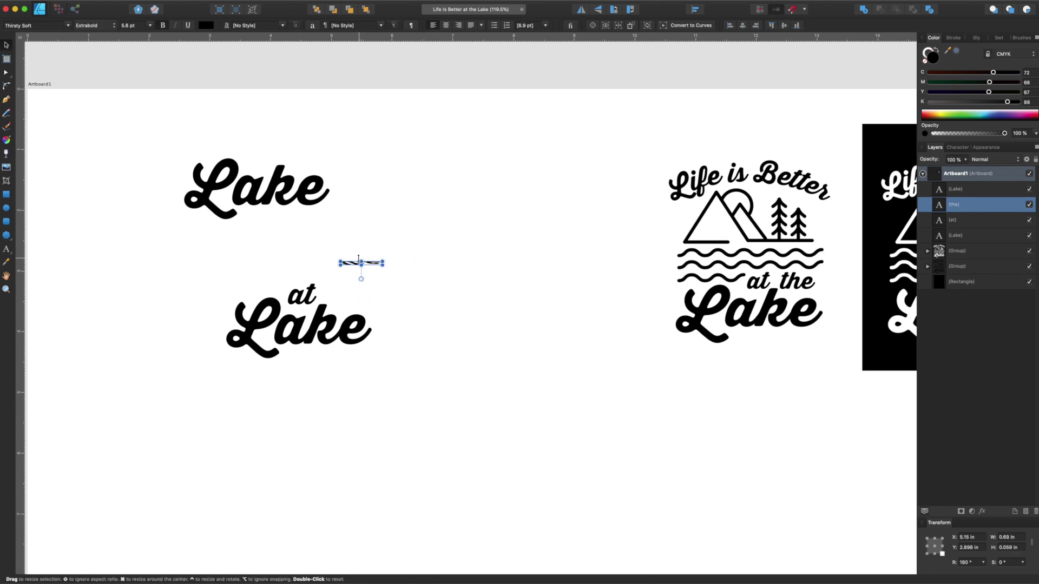
{"action": "key", "text": "Delete"}
- Duplicate 'at' as a new 'the', then scale and place 'at the' above Lake
{"action": "left_click_drag", "start_coordinate": [305, 296], "coordinate": [349, 297]}
{"action": "double_click", "coordinate": [349, 297]}
{"action": "type", "text": "the"}
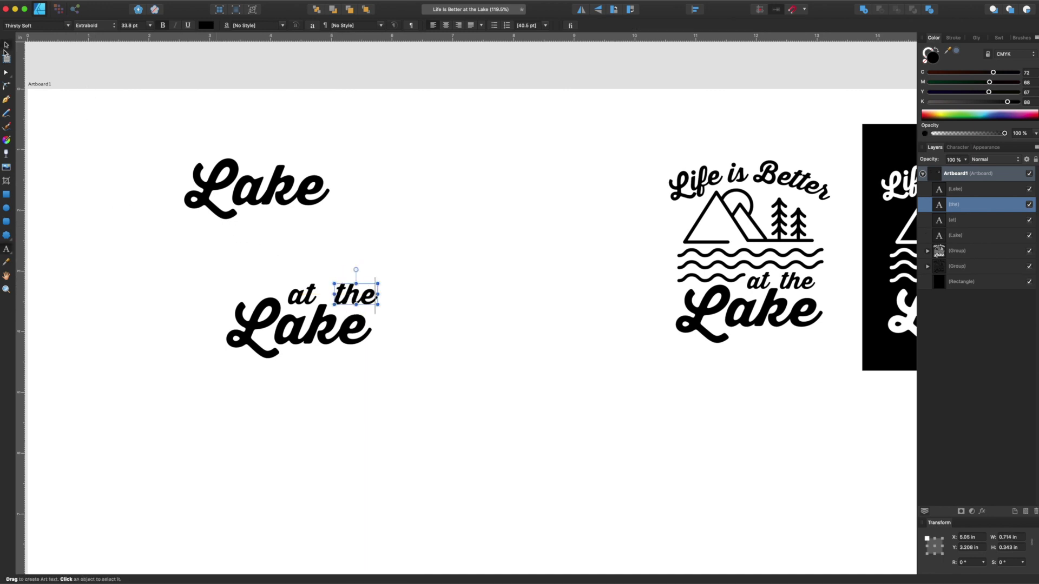
{"action": "left_click", "coordinate": [6, 45]}
{"action": "key", "text": "Left"}
{"action": "key", "text": "Left"}
{"action": "key", "text": "Left"}
{"action": "key", "text": "Left"}
{"action": "key", "text": "Left"}
{"action": "key", "text": "Left"}
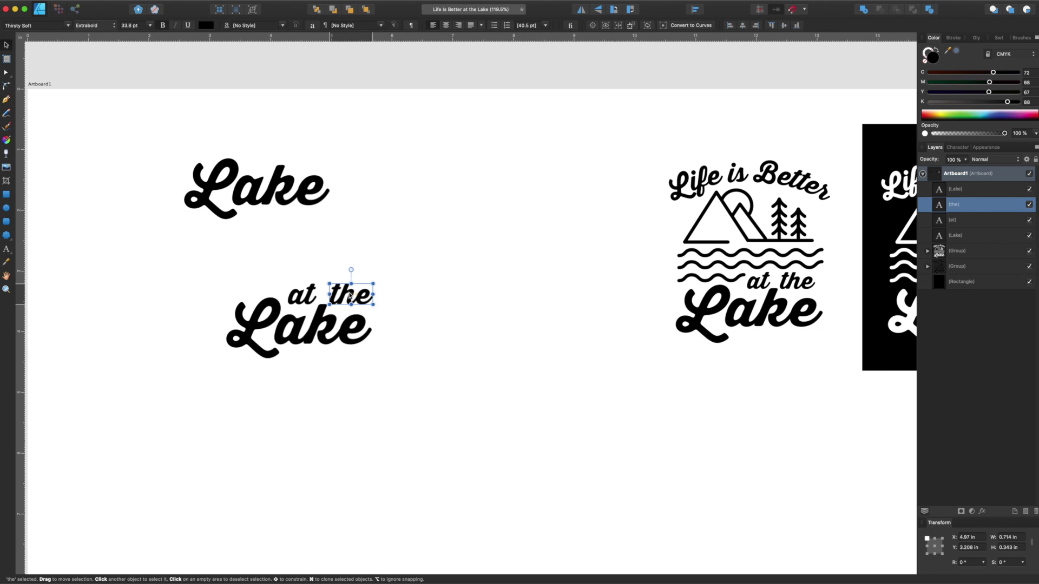
{"action": "left_click", "coordinate": [310, 299], "text": "shift"}
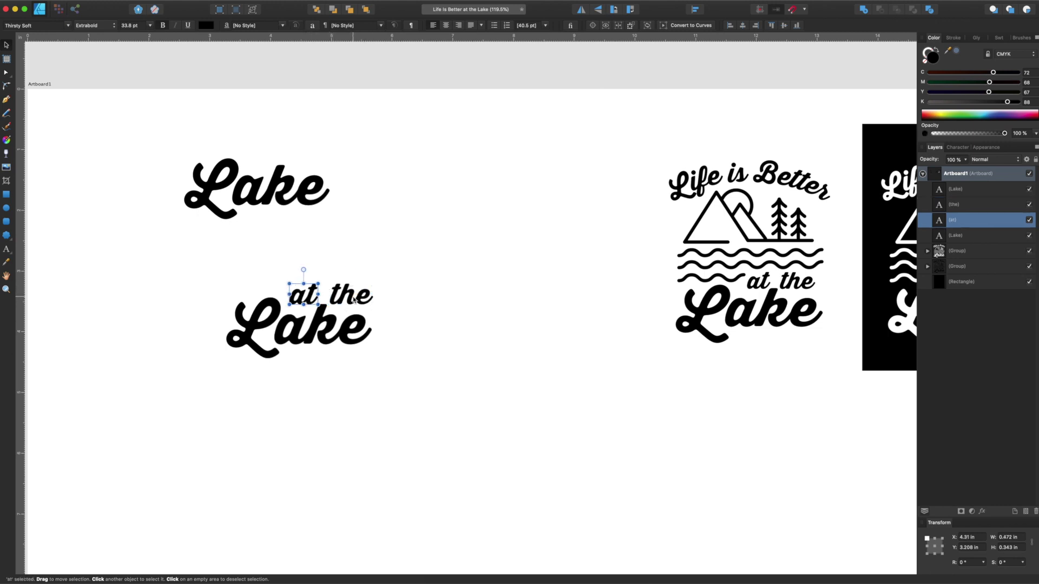
{"action": "left_click_drag", "start_coordinate": [291, 284], "coordinate": [298, 286]}
{"action": "left_click_drag", "start_coordinate": [357, 298], "coordinate": [354, 299]}
{"action": "left_click", "coordinate": [452, 218]}
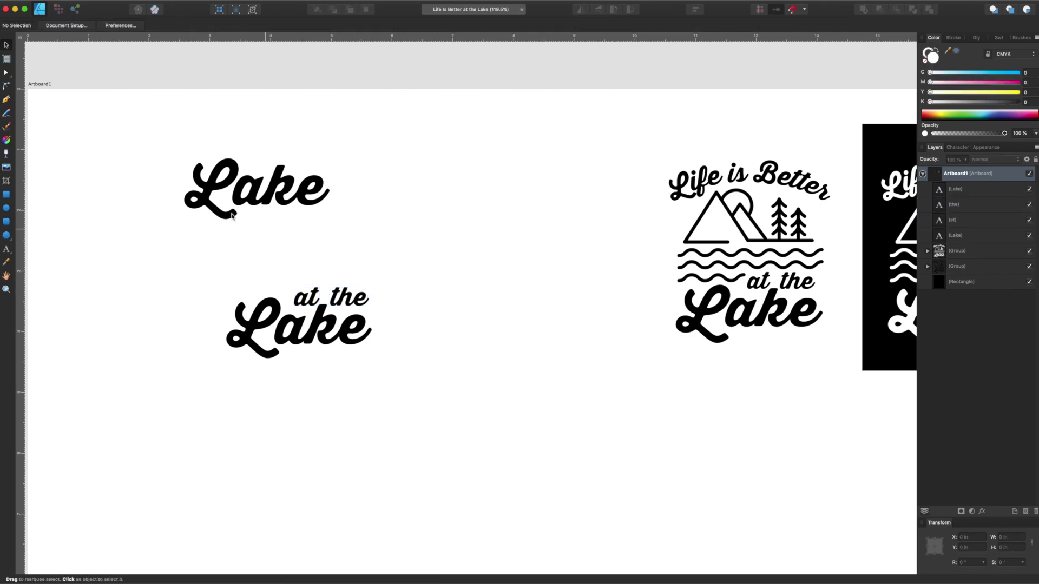
- Retype the top Lake copy as 'Life is Better' and move it down
{"action": "mouse_move", "coordinate": [221, 190]}
{"action": "left_mouse_down"}
{"action": "mouse_move", "coordinate": [371, 195]}
{"action": "mouse_move", "coordinate": [230, 200]}
{"action": "left_mouse_up"}
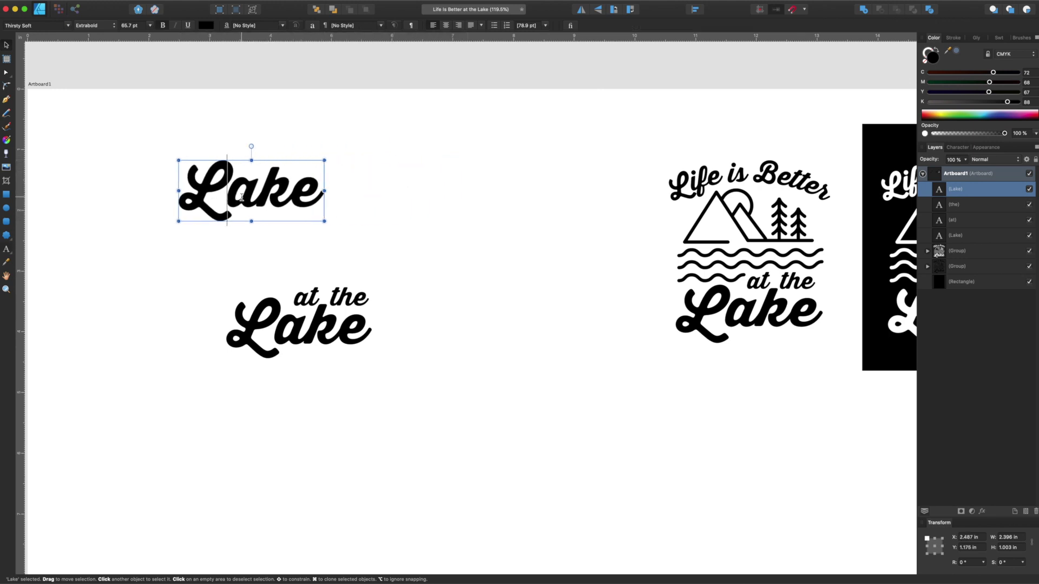
{"action": "double_click", "coordinate": [241, 197]}
{"action": "type", "text": "Lif"}
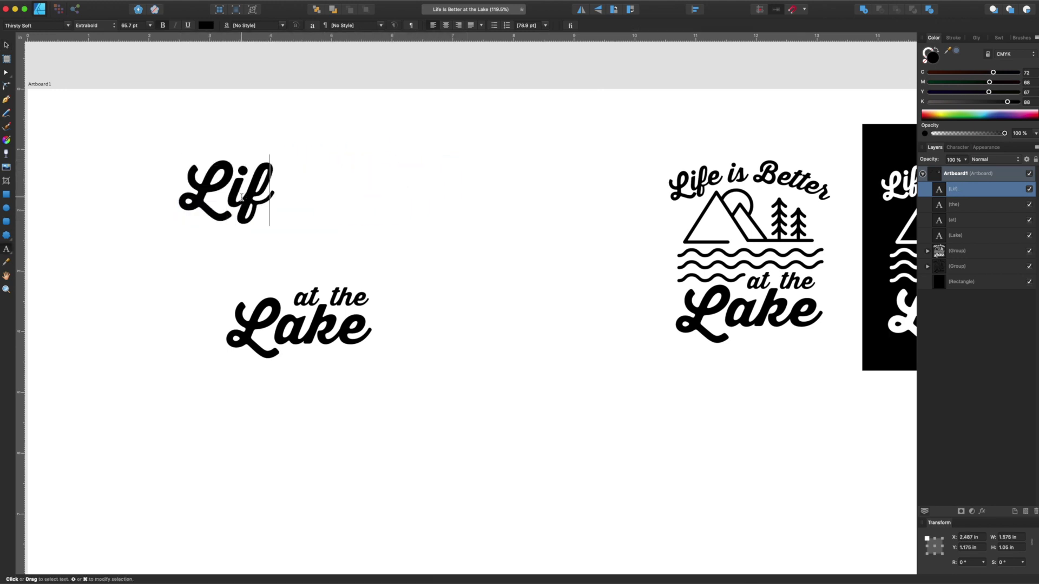
{"action": "type", "text": "e is Better"}
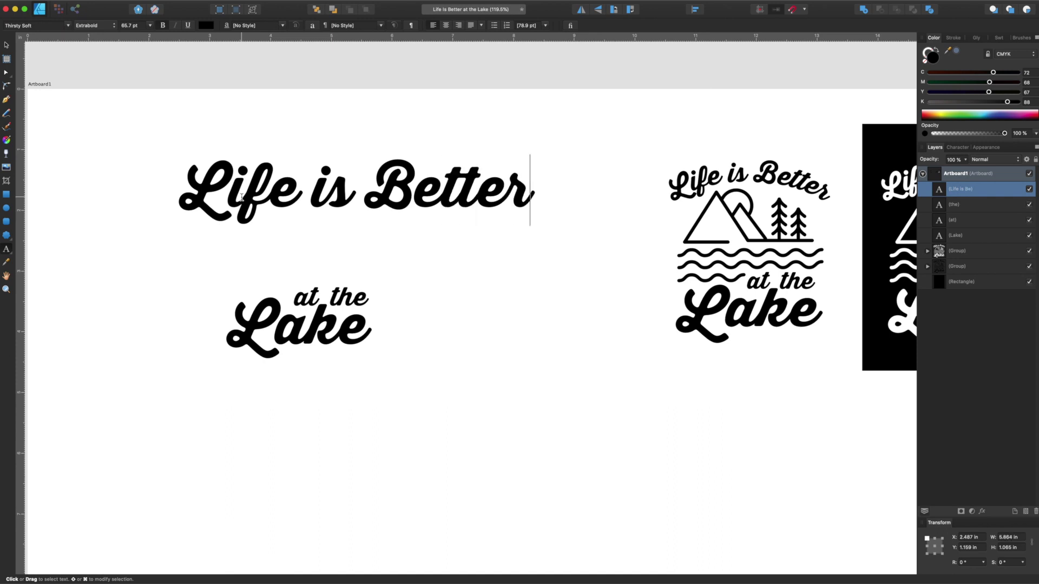
{"action": "key", "text": "Escape"}
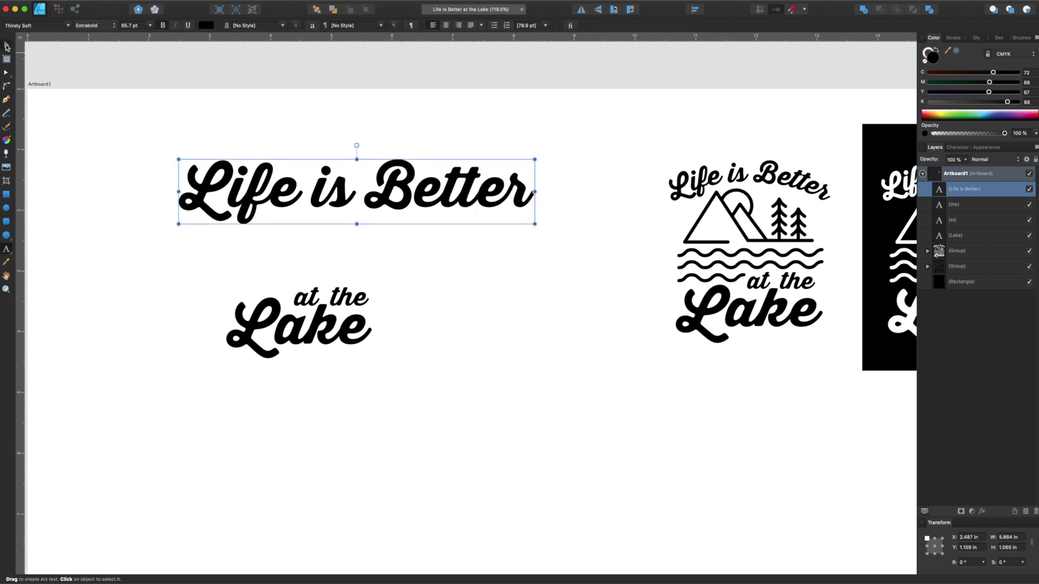
{"action": "key", "text": "v"}
{"action": "left_click_drag", "start_coordinate": [390, 212], "coordinate": [391, 525]}
{"action": "left_click", "coordinate": [237, 168]}
- Draw a wide ellipse around 'at the Lake' with no fill and a light blue outline
{"action": "left_click", "coordinate": [6, 210]}
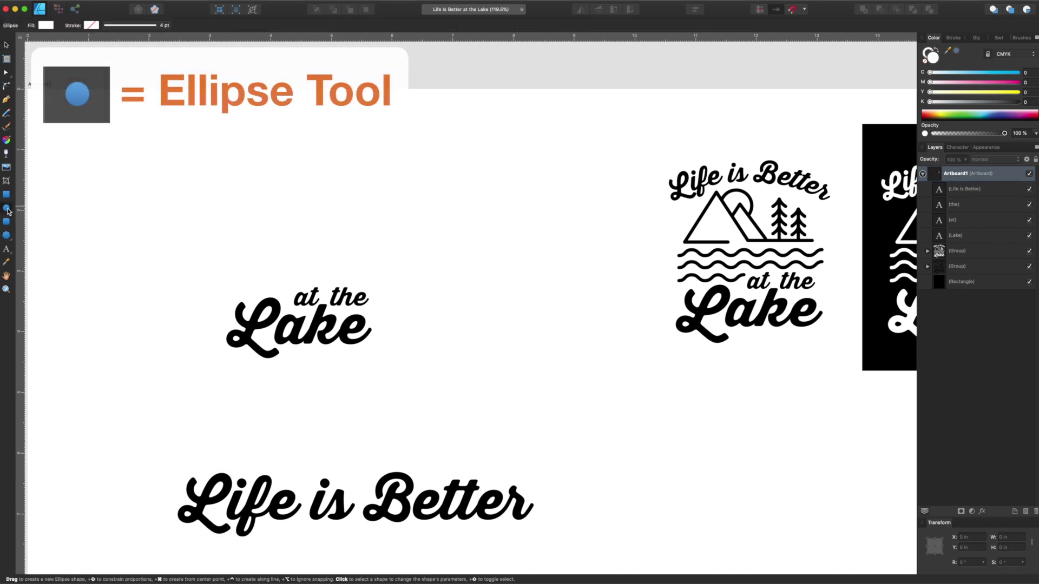
{"action": "left_click_drag", "start_coordinate": [214, 222], "coordinate": [429, 388]}
{"action": "left_click_drag", "start_coordinate": [215, 306], "coordinate": [183, 305]}
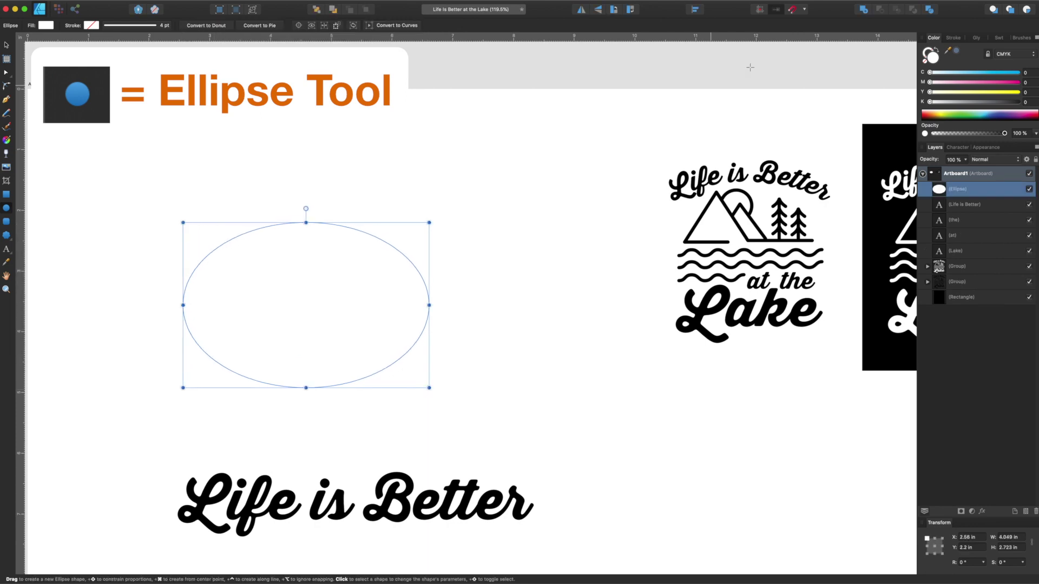
{"action": "left_click", "coordinate": [924, 64]}
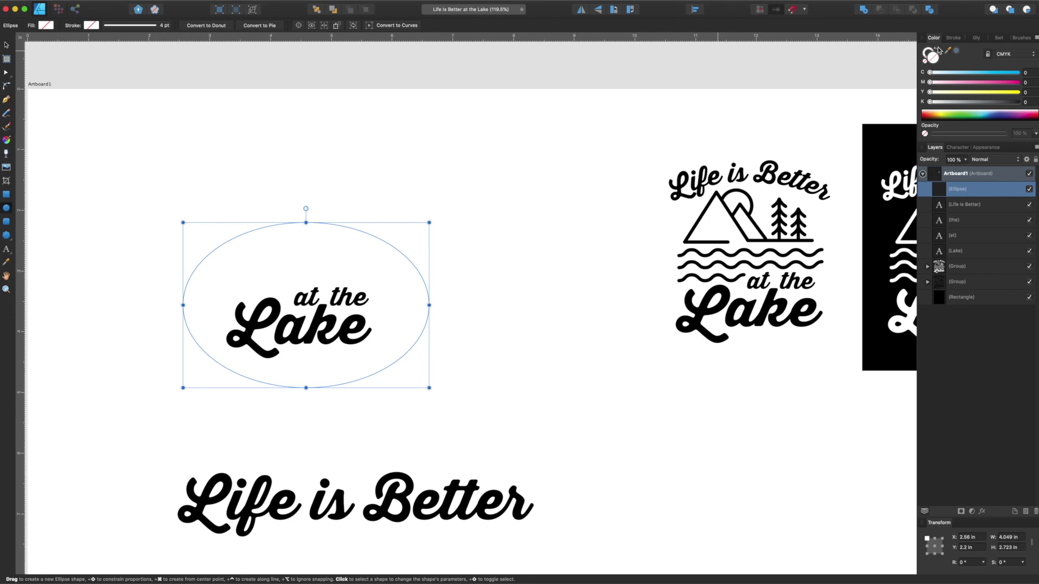
{"action": "mouse_move", "coordinate": [930, 73]}
{"action": "left_mouse_down"}
{"action": "mouse_move", "coordinate": [969, 74]}
{"action": "mouse_move", "coordinate": [946, 75]}
{"action": "left_mouse_up"}
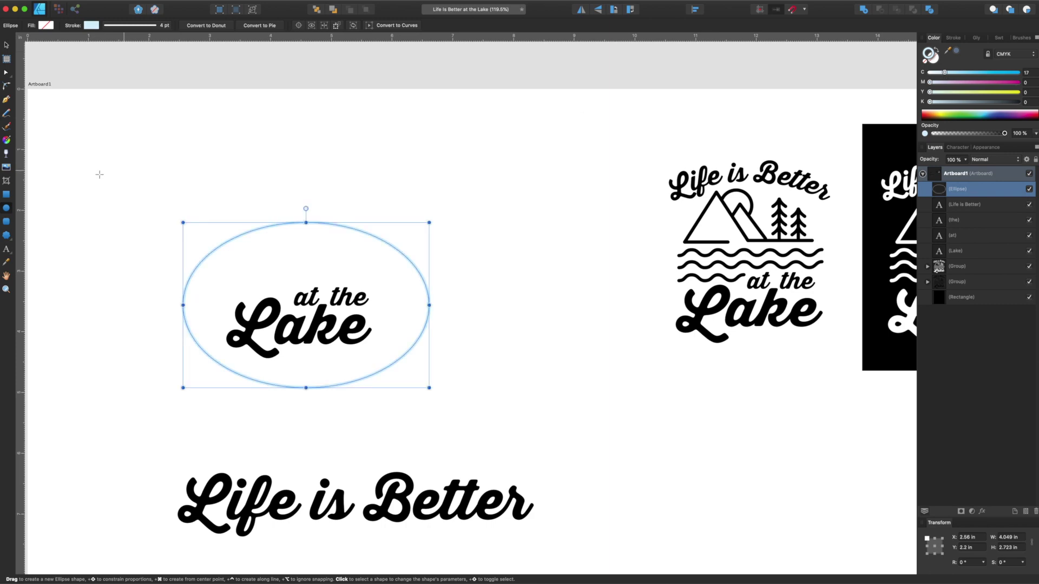
{"action": "left_click", "coordinate": [8, 47]}
{"action": "left_click", "coordinate": [137, 150]}
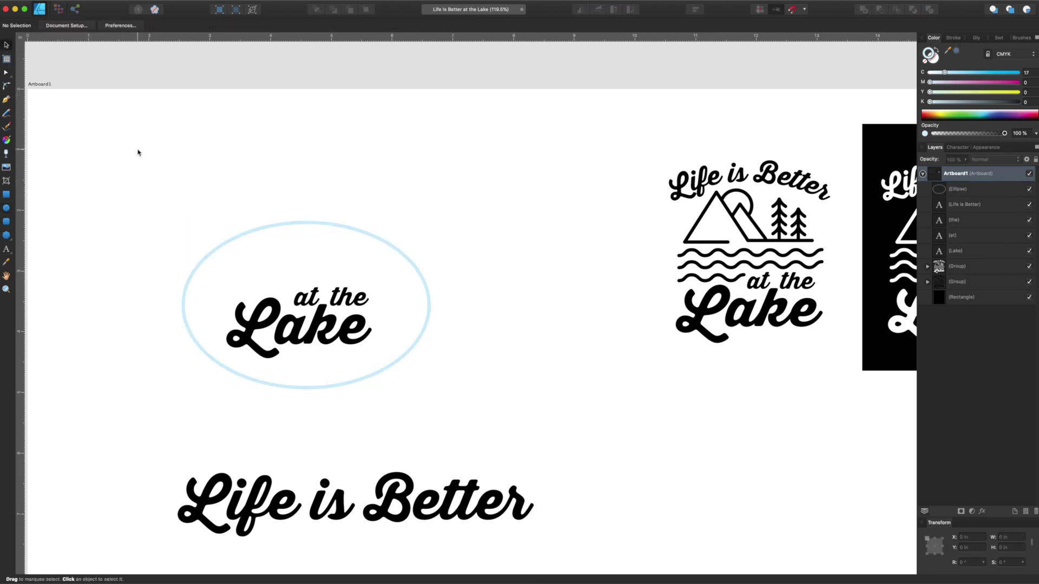
{"action": "left_click", "coordinate": [267, 485]}
- Copy 'Life is Better' and paste it onto the ellipse as 30 pt path text
{"action": "double_click", "coordinate": [267, 485]}
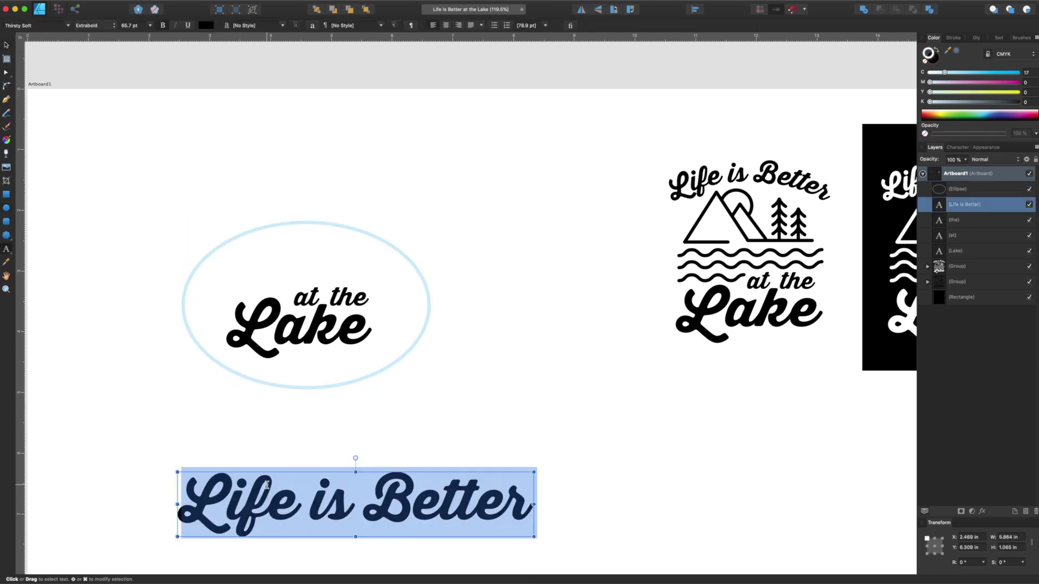
{"action": "key", "text": "super+c"}
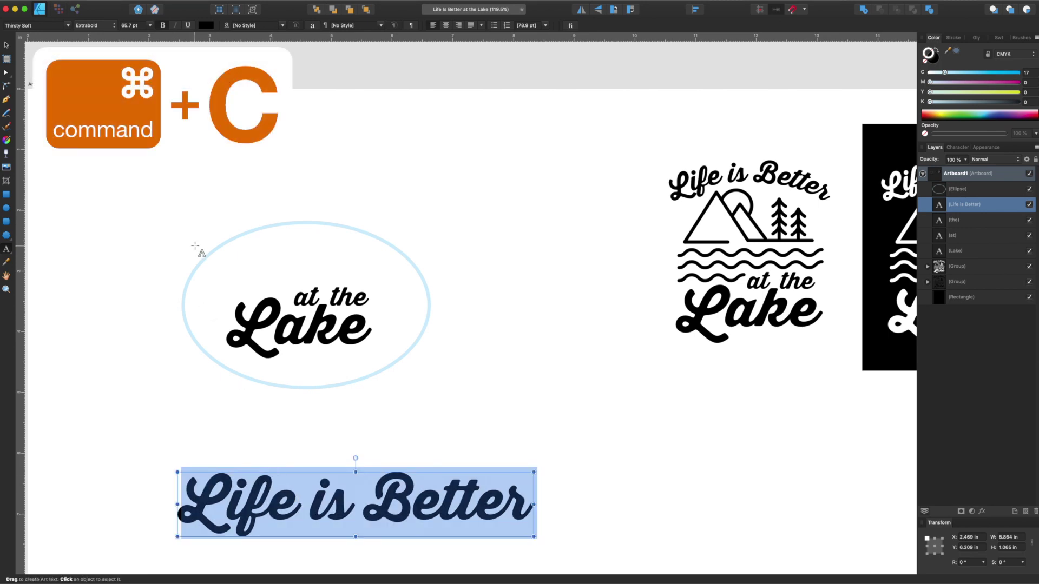
{"action": "left_click", "coordinate": [222, 246]}
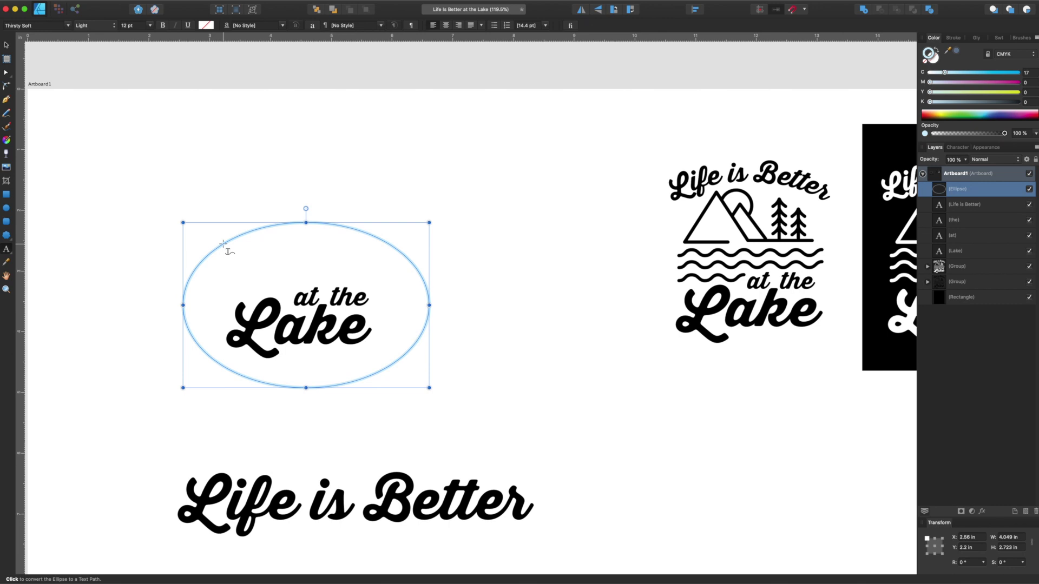
{"action": "left_click", "coordinate": [223, 244]}
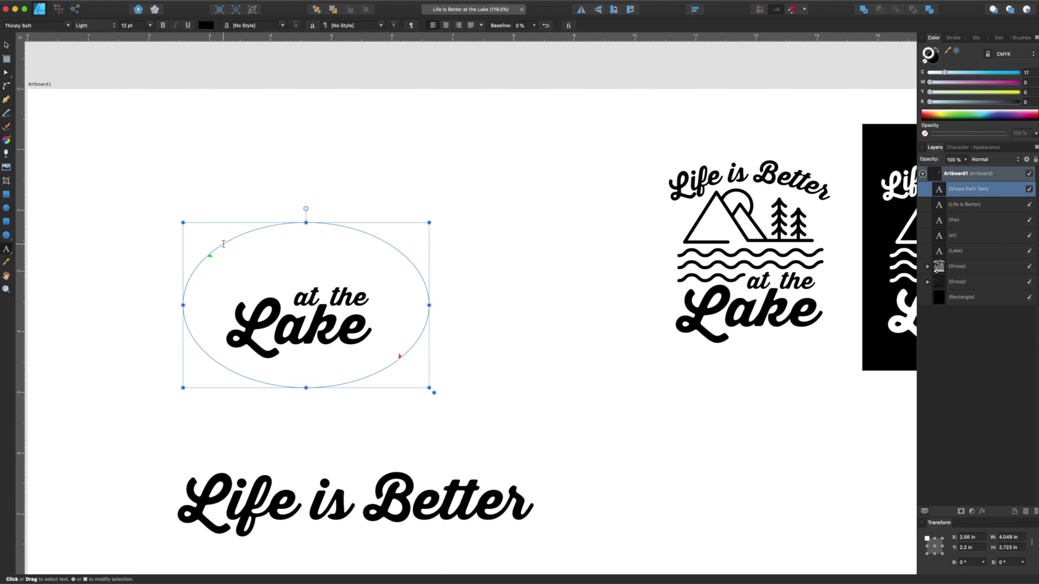
{"action": "key", "text": "super+v"}
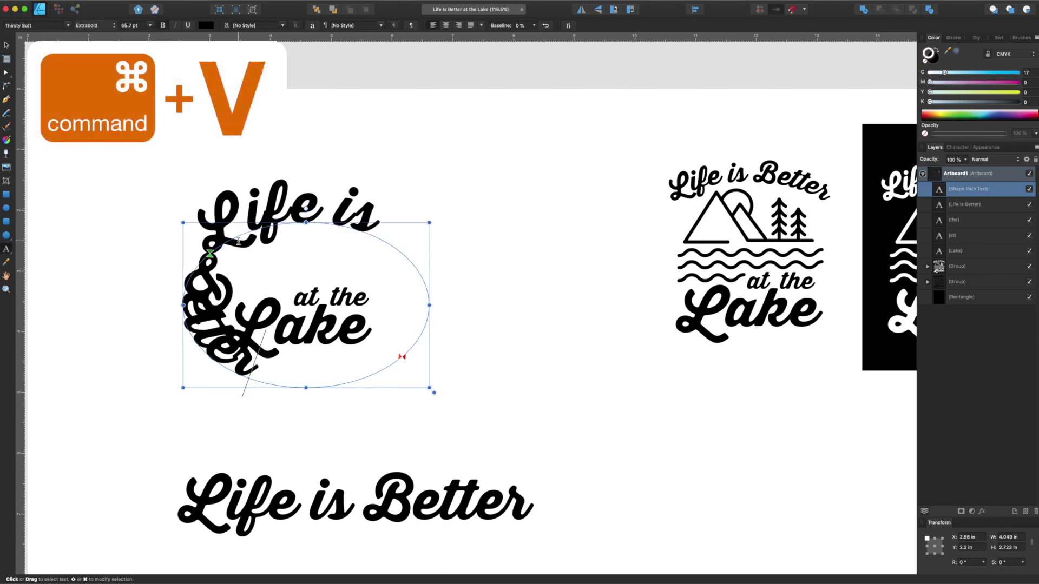
{"action": "key", "text": "super+a"}
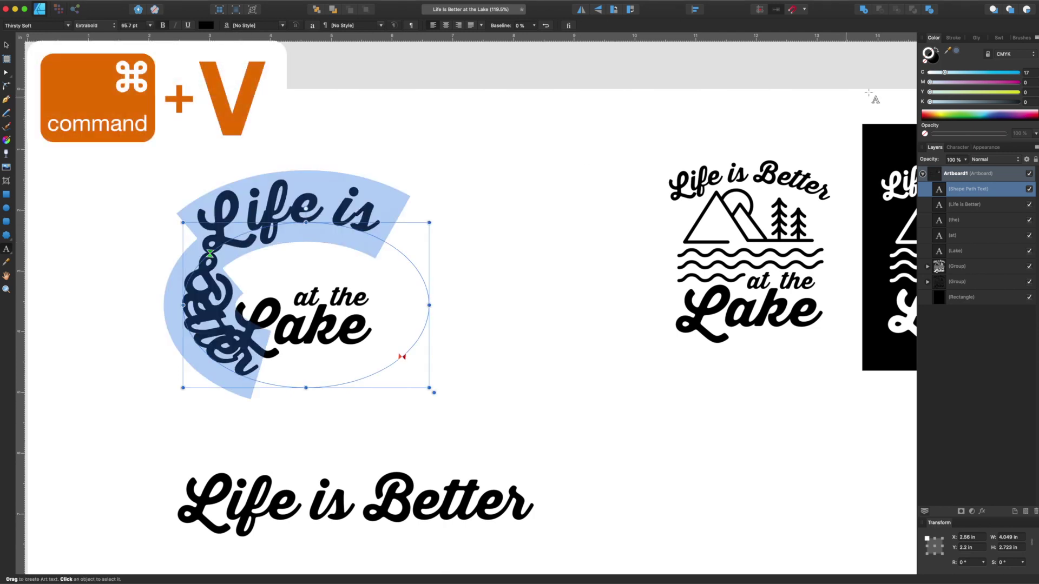
{"action": "left_click", "coordinate": [150, 27]}
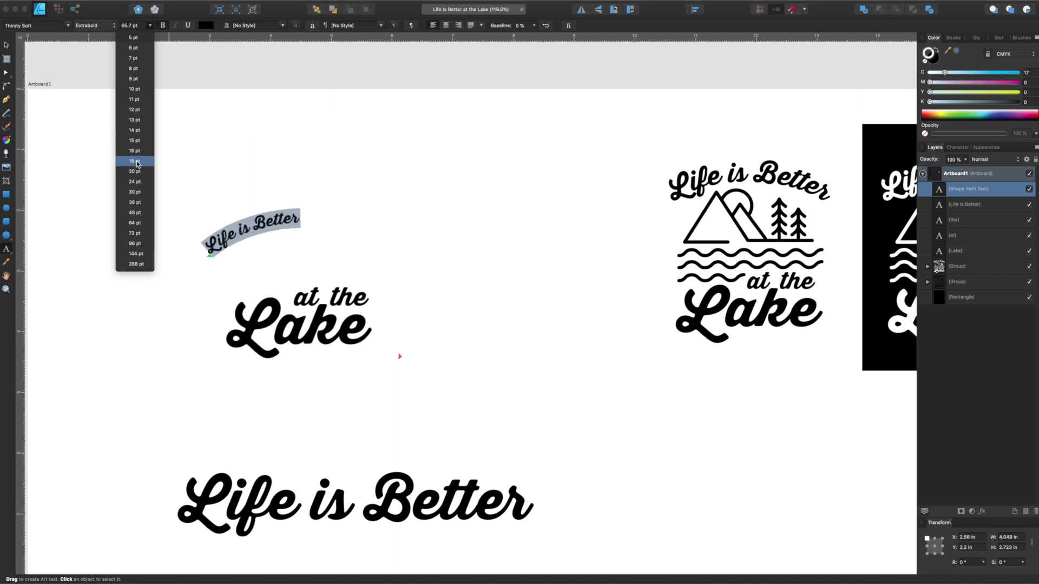
{"action": "left_click", "coordinate": [135, 192]}
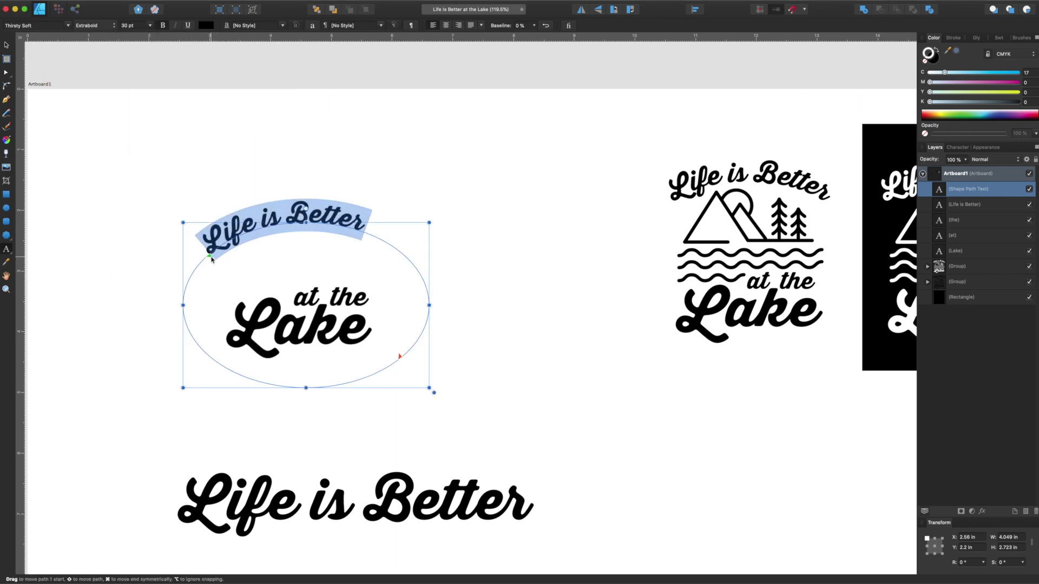
- Span the path text across the ellipse top, center it at 32 pt, and reshape the ellipse height
{"action": "left_click_drag", "start_coordinate": [209, 259], "coordinate": [184, 306]}
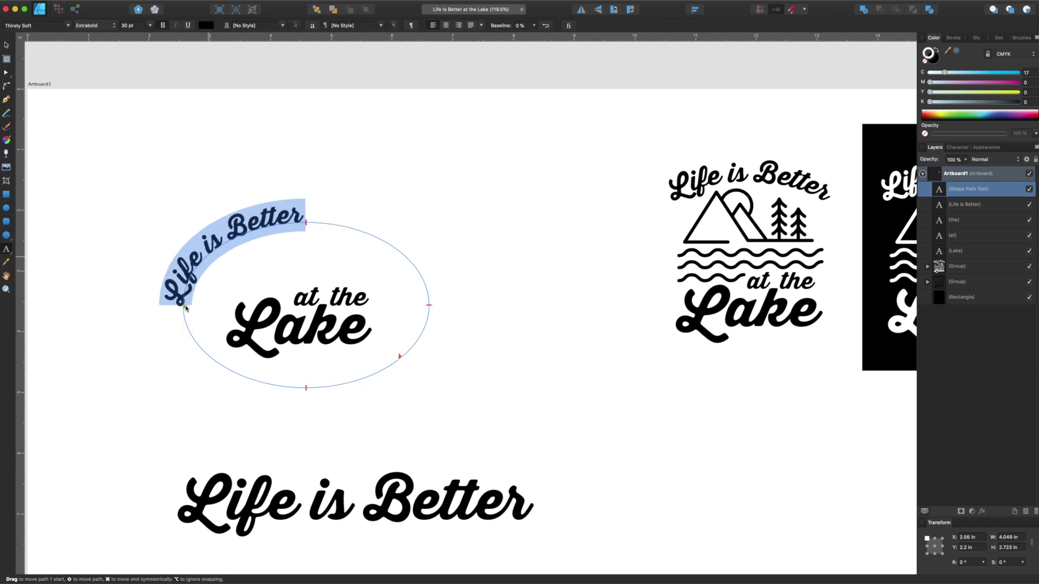
{"action": "left_click_drag", "start_coordinate": [398, 358], "coordinate": [446, 308]}
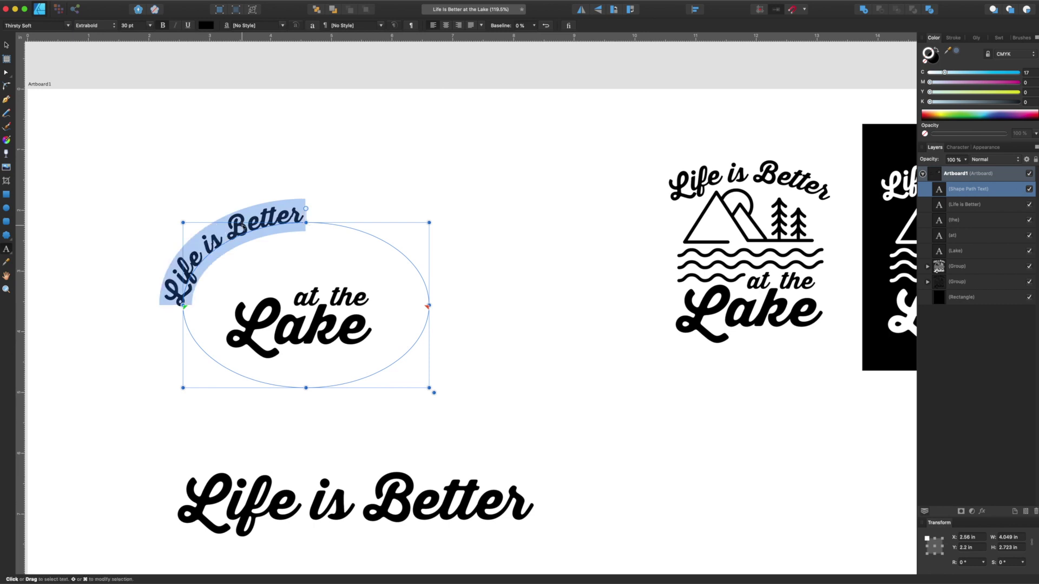
{"action": "left_click", "coordinate": [445, 25]}
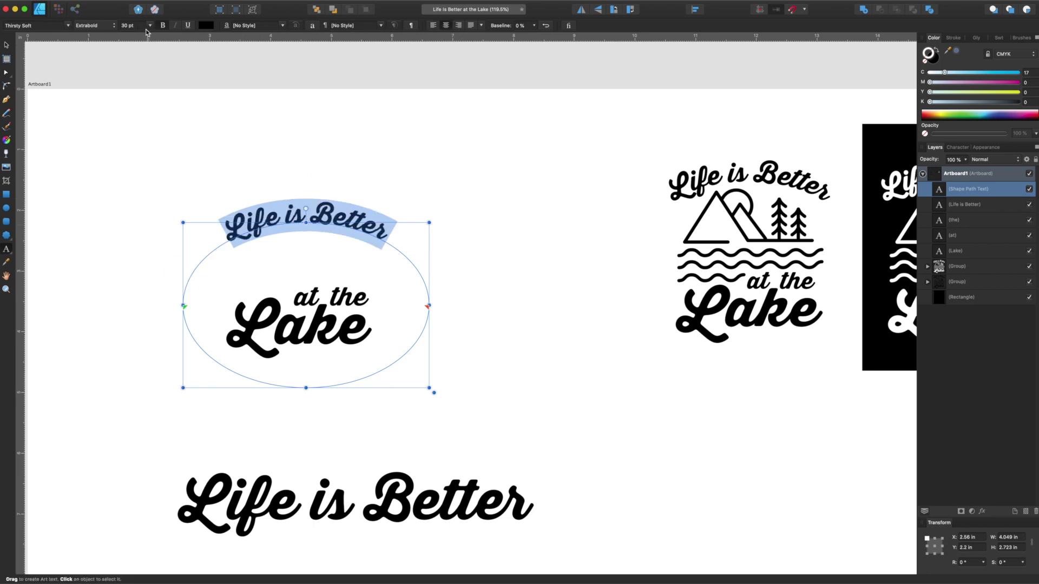
{"action": "left_click", "coordinate": [124, 26]}
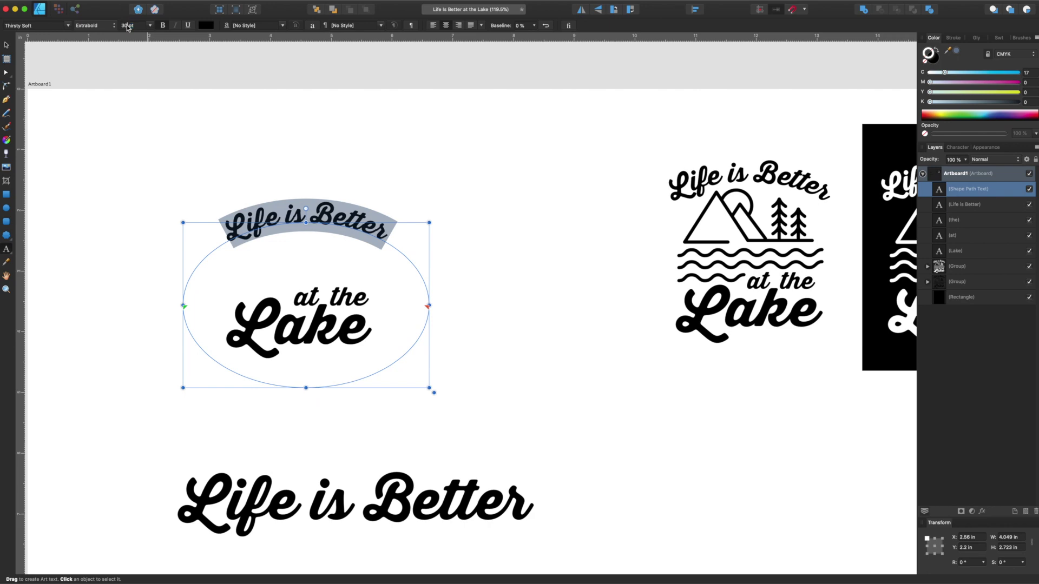
{"action": "type", "text": "32"}
{"action": "key", "text": "Return"}
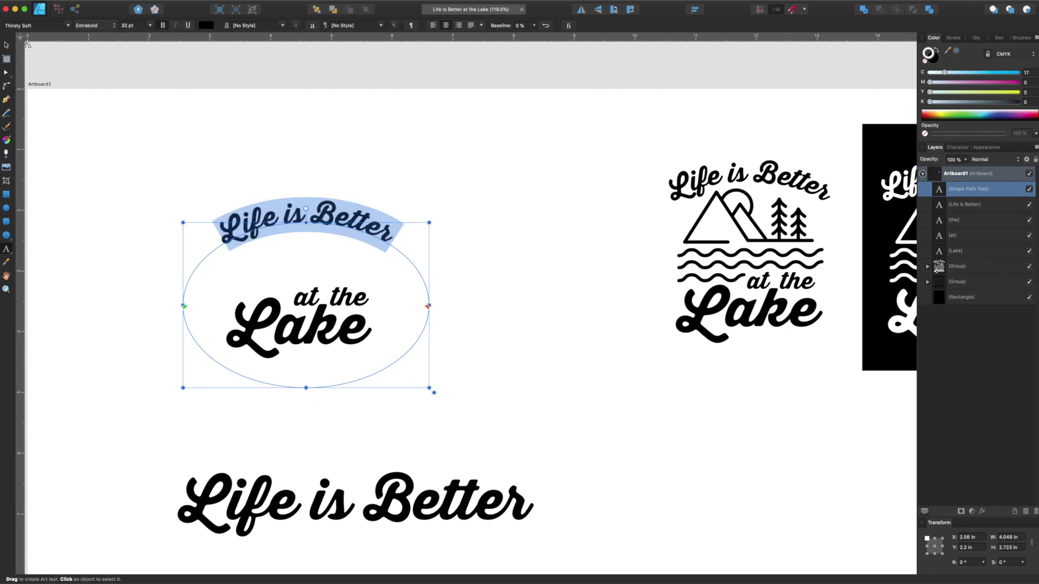
{"action": "left_click", "coordinate": [6, 46]}
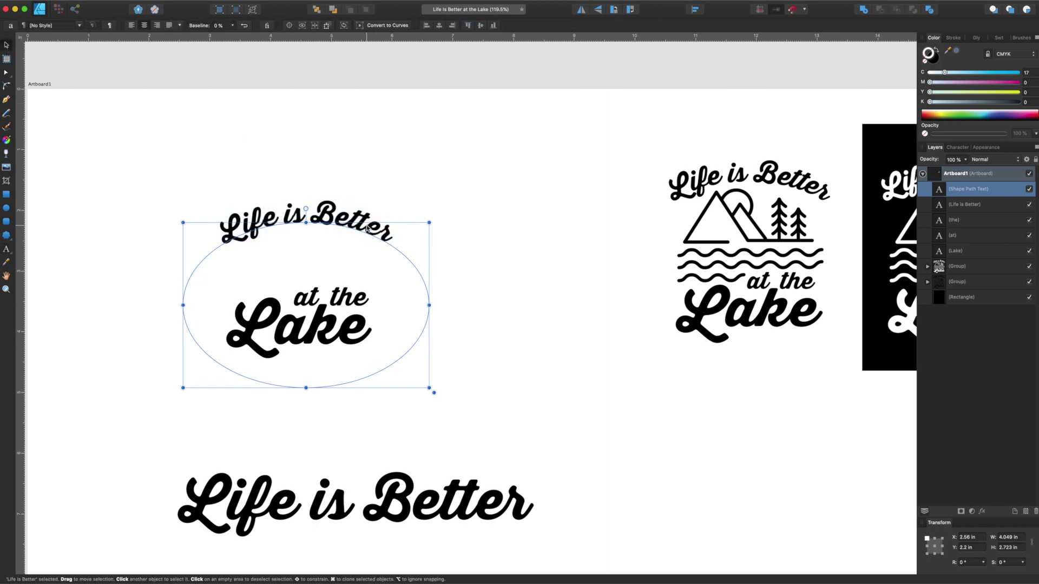
{"action": "left_click_drag", "start_coordinate": [306, 388], "coordinate": [289, 372]}
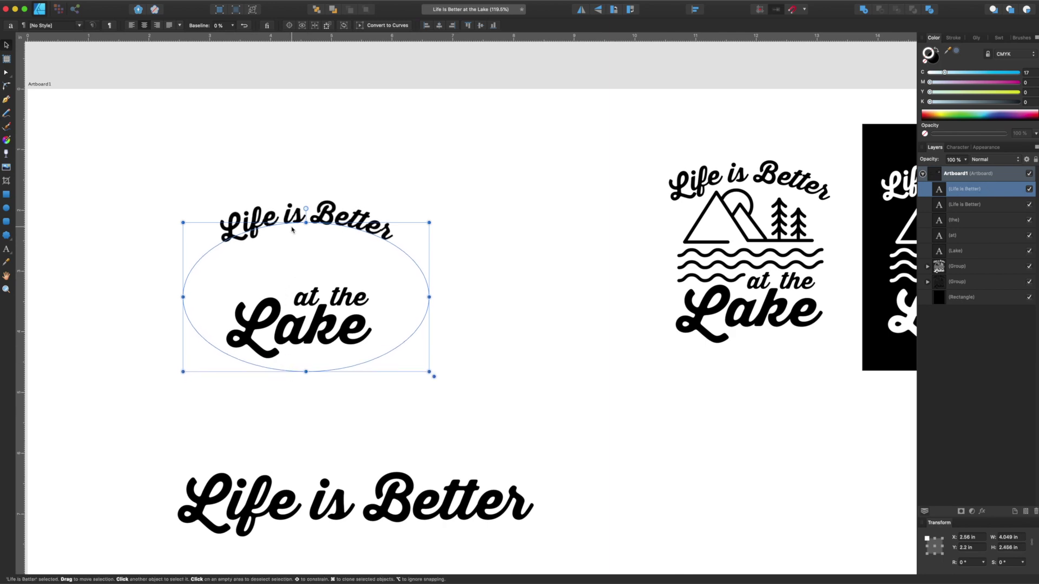
- Zoom in and tighten the kerning between i–f and f–e in 'Life'
{"action": "scroll", "coordinate": [300, 219], "scroll_direction": "up", "scroll_amount": 6}
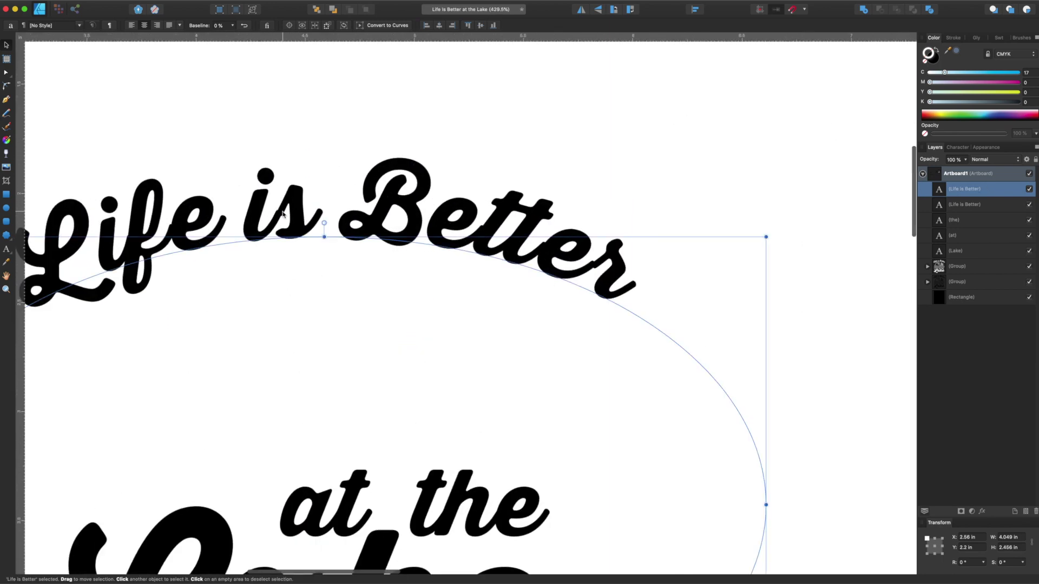
{"action": "scroll", "coordinate": [283, 214], "scroll_direction": "left", "scroll_amount": 6}
{"action": "double_click", "coordinate": [347, 218]}
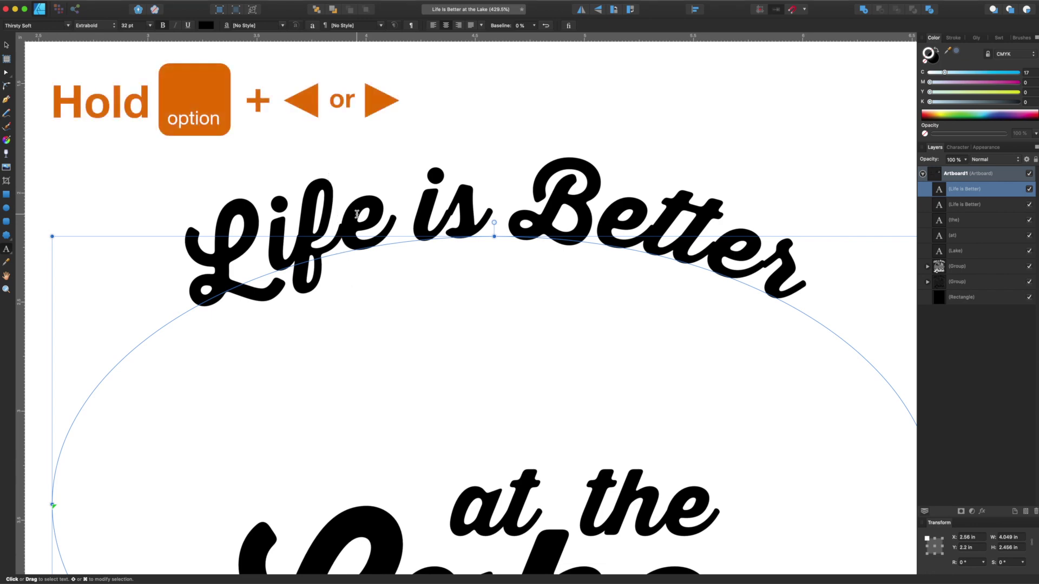
{"action": "key", "text": "alt+Left"}
{"action": "key", "text": "alt+Left"}
{"action": "key", "text": "alt+Left"}
{"action": "key", "text": "alt+Left"}
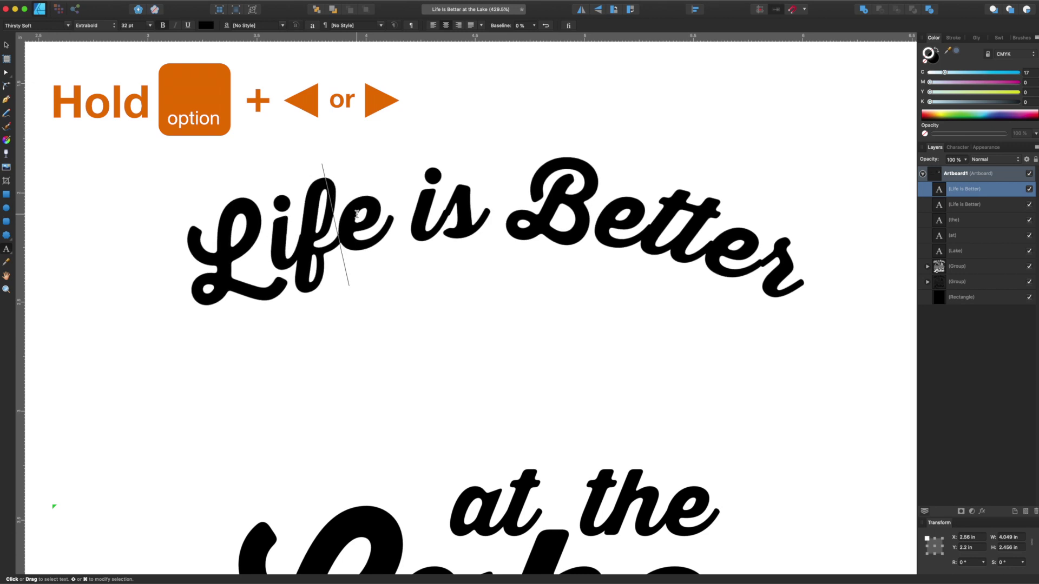
{"action": "key", "text": "alt+Left"}
{"action": "key", "text": "alt+Left"}
{"action": "key", "text": "Left"}
{"action": "key", "text": "alt+Left"}
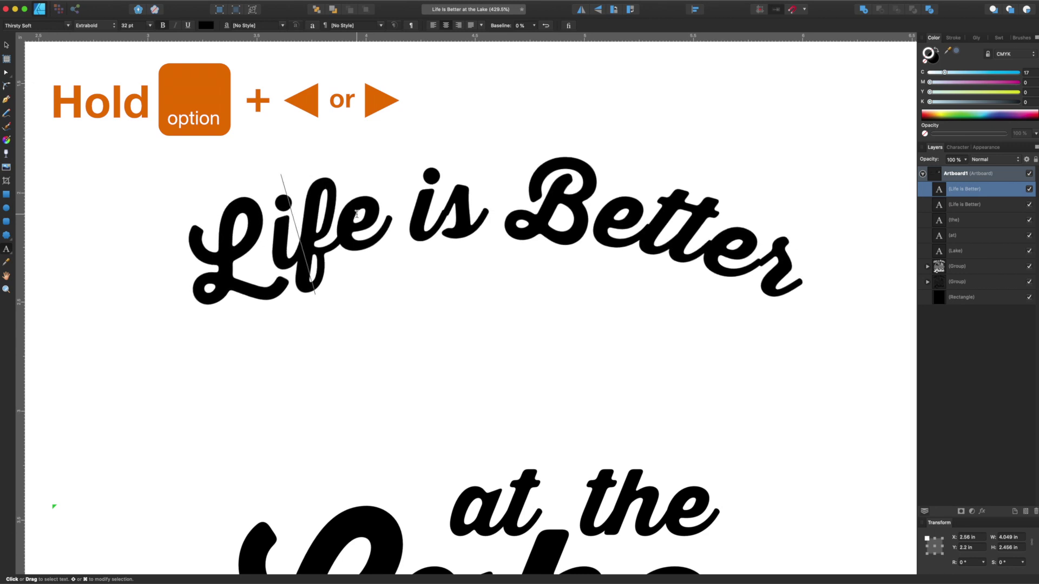
{"action": "key", "text": "alt+Left"}
{"action": "key", "text": "Right"}
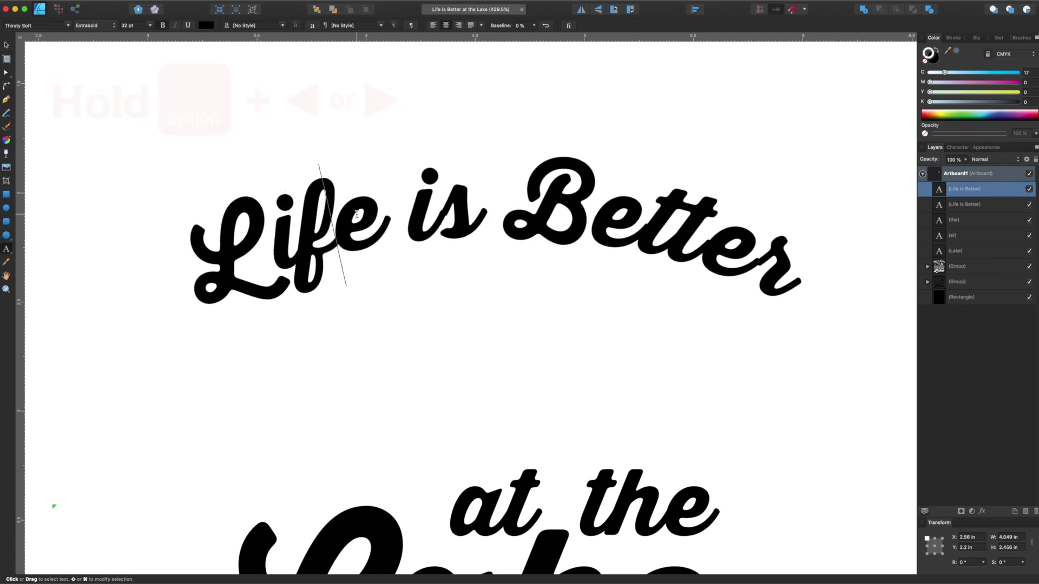
{"action": "key", "text": "Right"}
{"action": "key", "text": "Right"}
{"action": "key", "text": "Right"}
{"action": "key", "text": "Right"}
{"action": "key", "text": "Right"}
{"action": "key", "text": "Right"}
{"action": "key", "text": "Right"}
{"action": "key", "text": "Right"}
{"action": "key", "text": "Right"}
{"action": "key", "text": "Left"}
{"action": "key", "text": "Left"}
{"action": "key", "text": "Left"}
{"action": "key", "text": "Left"}
{"action": "key", "text": "Right"}
{"action": "key", "text": "Right"}
{"action": "key", "text": "Right"}
{"action": "key", "text": "Left"}
{"action": "key", "text": "Left"}
{"action": "key", "text": "Left"}
{"action": "key", "text": "Left"}
{"action": "key", "text": "alt+Left"}
{"action": "key", "text": "alt+Left"}
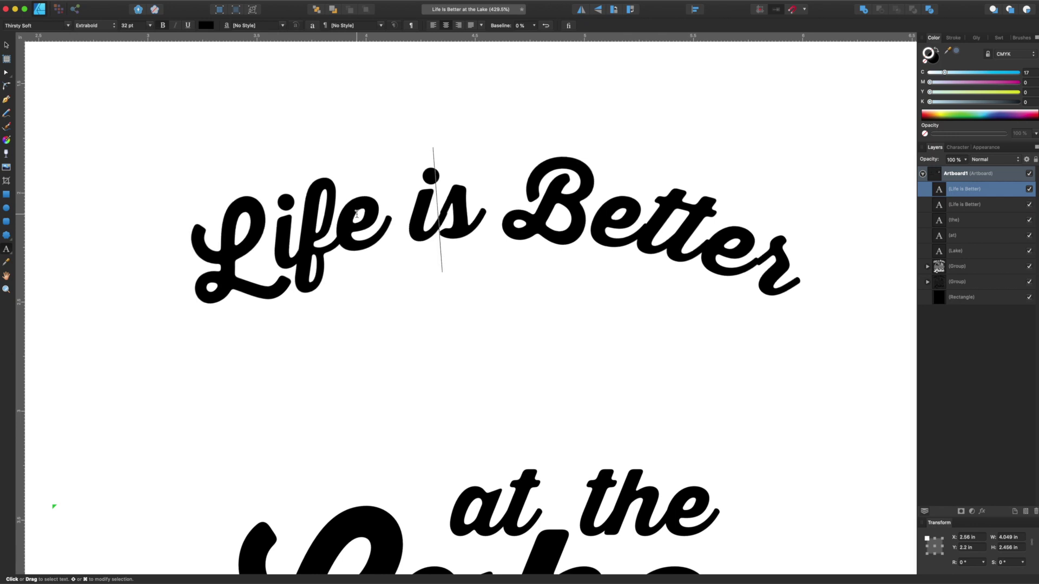
- Tighten the kerning around the t's and before 'er' in 'Better'
{"action": "key", "text": "Right"}
{"action": "key", "text": "Right"}
{"action": "key", "text": "Right"}
{"action": "key", "text": "Right"}
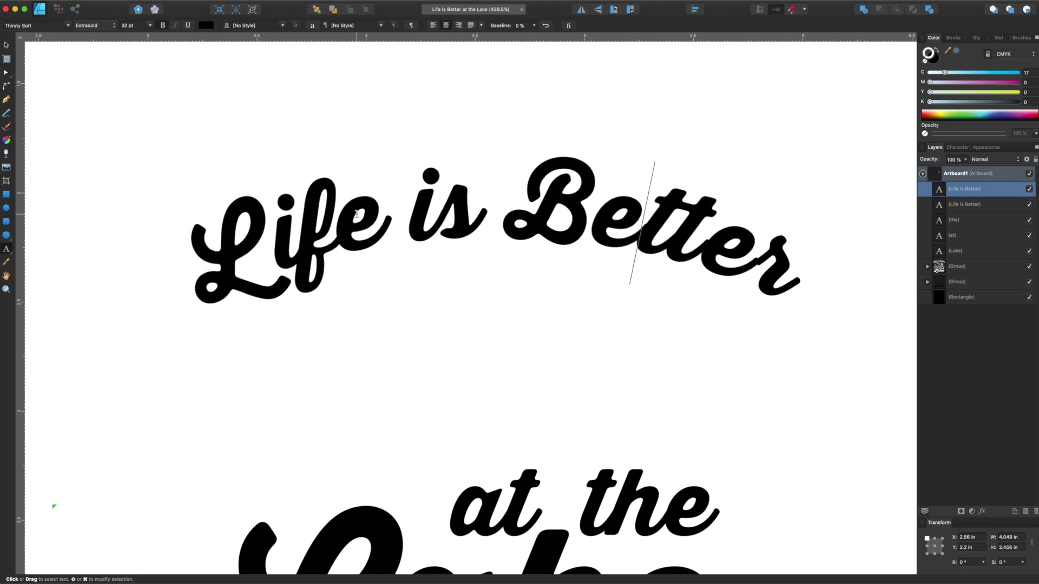
{"action": "key", "text": "alt+Left"}
{"action": "key", "text": "Right"}
{"action": "key", "text": "Right"}
{"action": "key", "text": "alt+Left"}
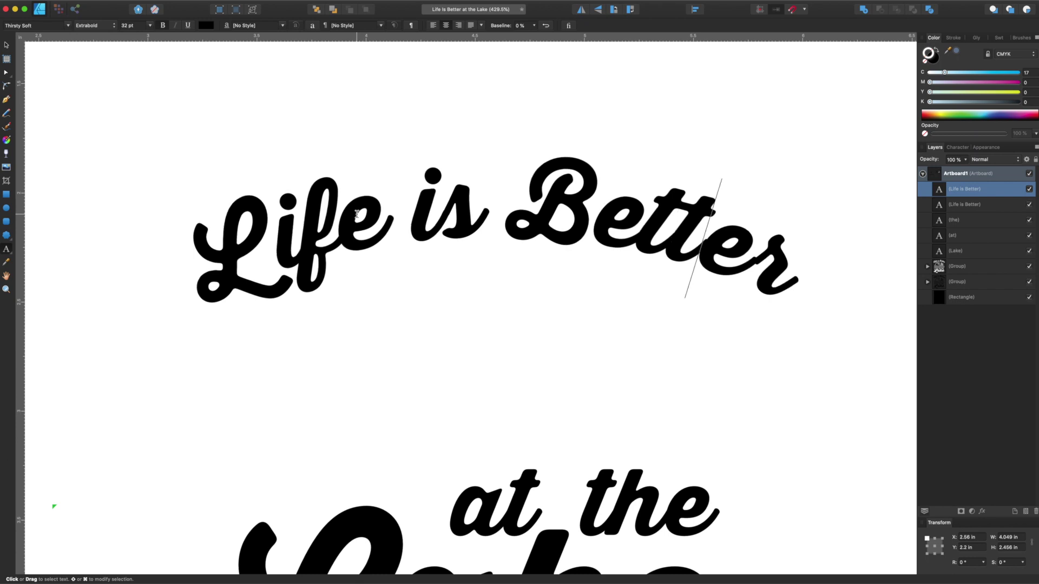
{"action": "key", "text": "alt+Left"}
{"action": "key", "text": "Right"}
{"action": "key", "text": "alt+Left"}
{"action": "key", "text": "alt+Left"}
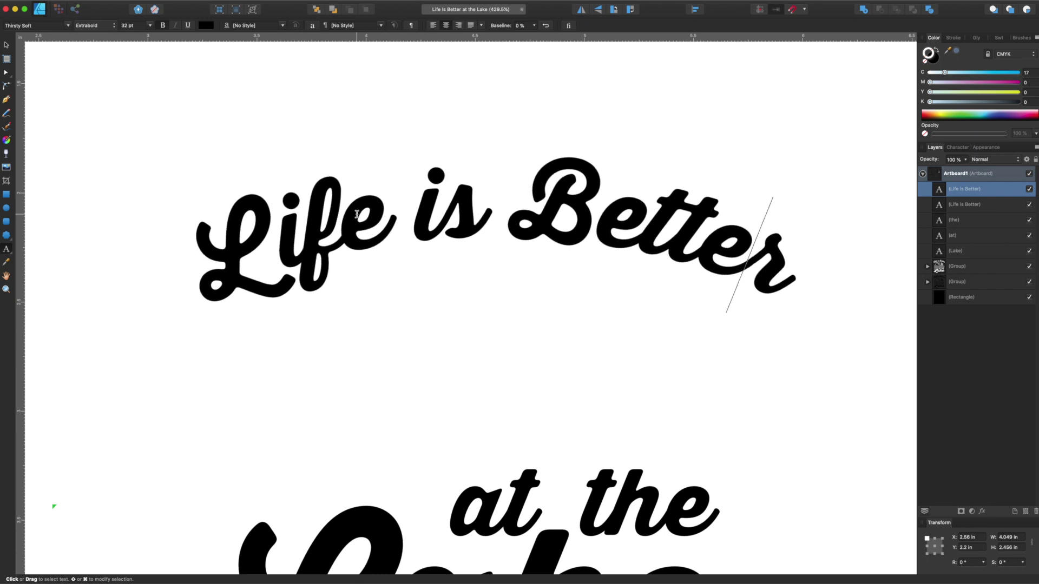
{"action": "key", "text": "Left"}
{"action": "key", "text": "Left"}
{"action": "key", "text": "Right"}
{"action": "key", "text": "Right"}
{"action": "key", "text": "Right"}
{"action": "key", "text": "Left"}
{"action": "key", "text": "Escape"}
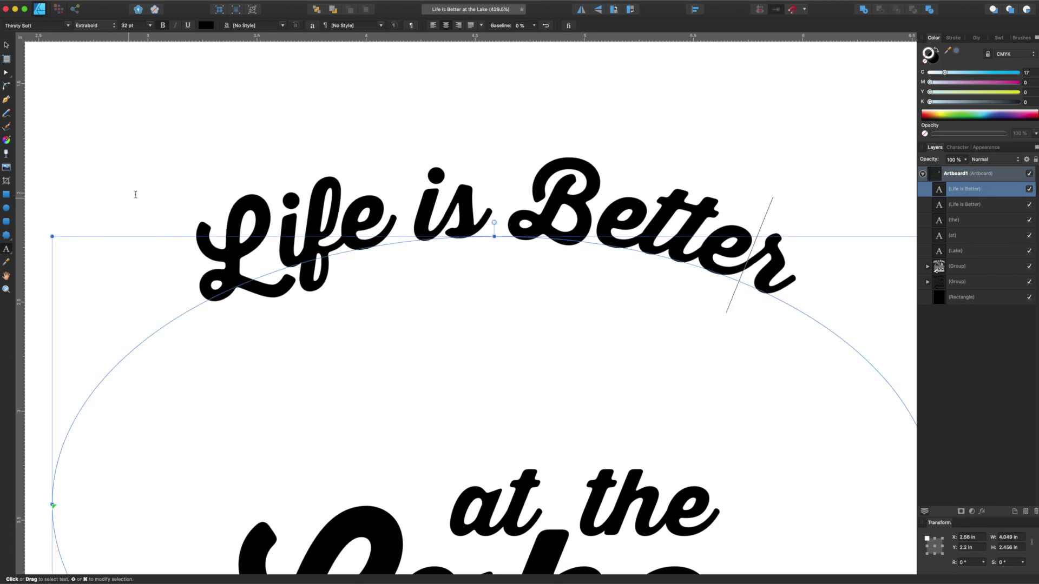
{"action": "left_click", "coordinate": [7, 47]}
- Move the curved 'Life is Better' up and delete the straight 'Life is Better' copy
{"action": "left_click", "coordinate": [381, 129]}
{"action": "scroll", "coordinate": [381, 130], "scroll_direction": "down", "scroll_amount": 6}
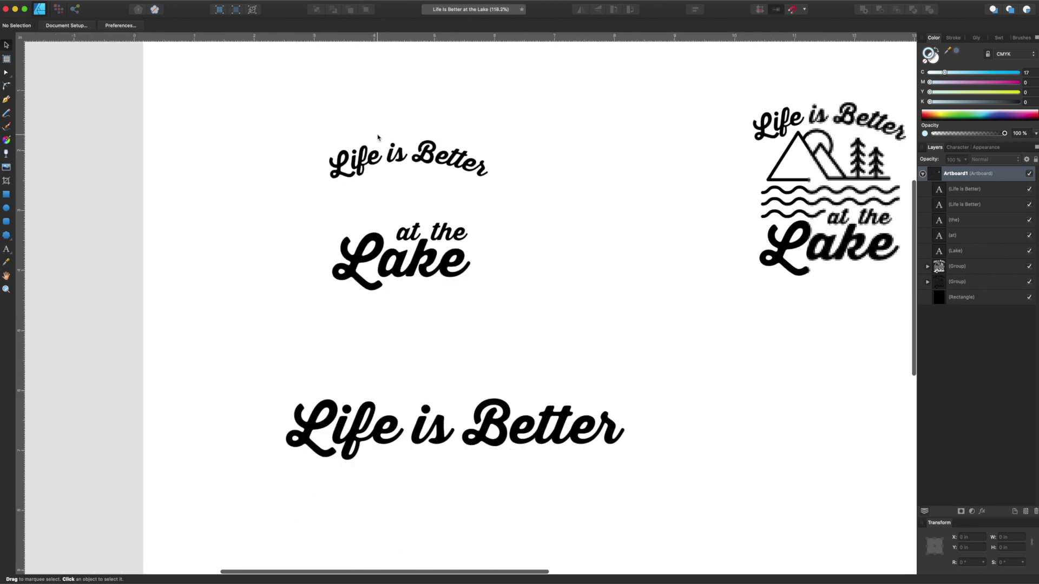
{"action": "scroll", "coordinate": [380, 152], "scroll_direction": "down", "scroll_amount": 2}
{"action": "left_click", "coordinate": [401, 177]}
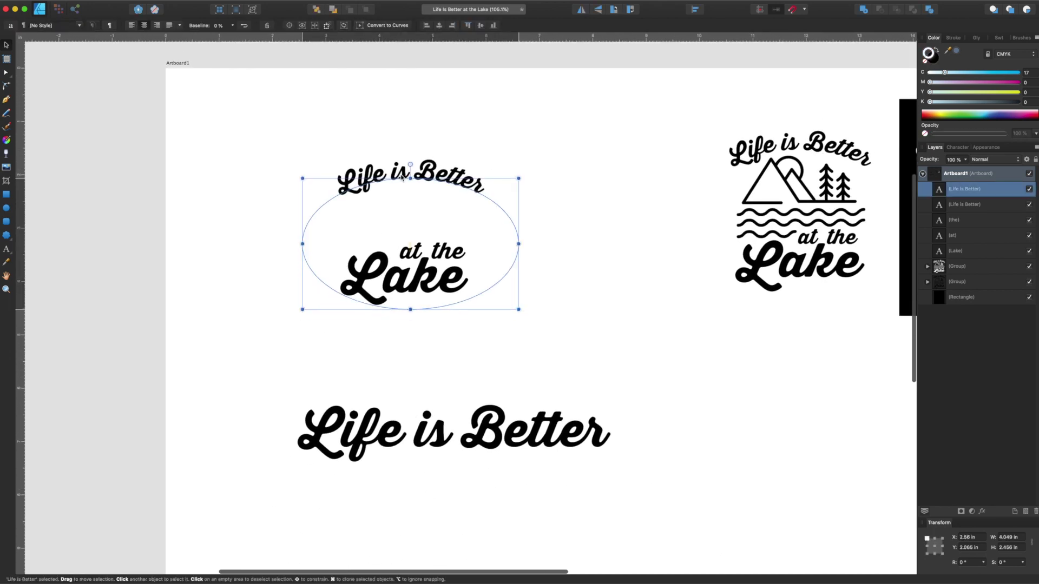
{"action": "left_click_drag", "start_coordinate": [401, 176], "coordinate": [401, 144]}
{"action": "left_click", "coordinate": [417, 422]}
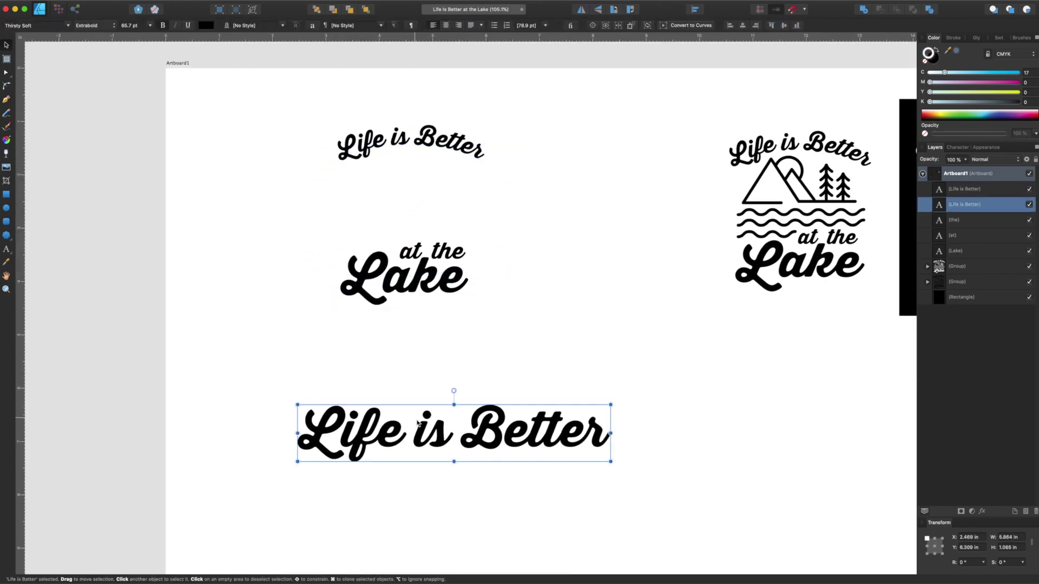
{"action": "key", "text": "Delete"}
- Send the curved 'Life is Better' text to the back of the stack
{"action": "left_click", "coordinate": [388, 144]}
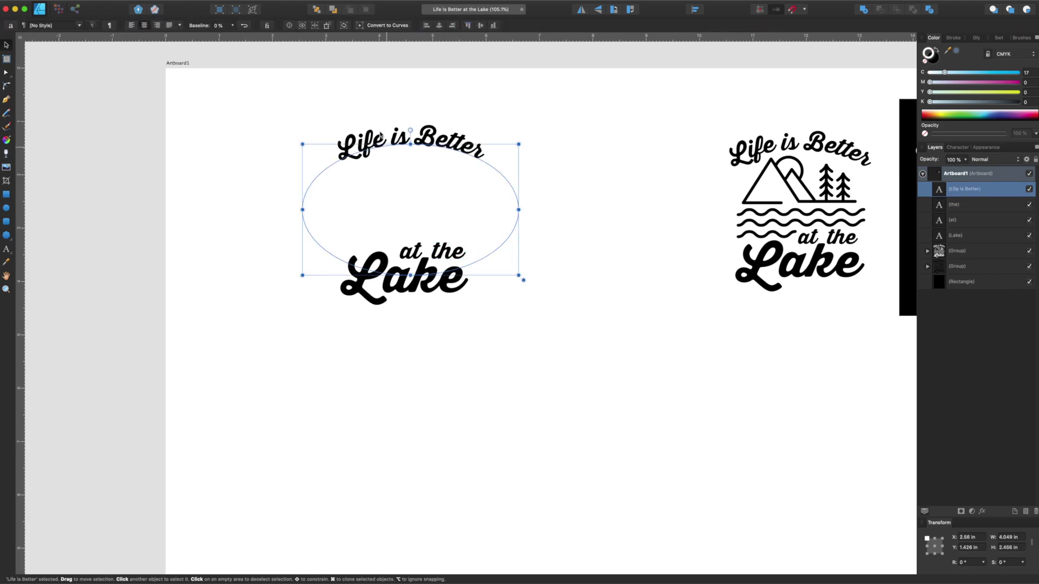
{"action": "left_click", "coordinate": [315, 10]}
{"action": "left_click", "coordinate": [547, 244]}
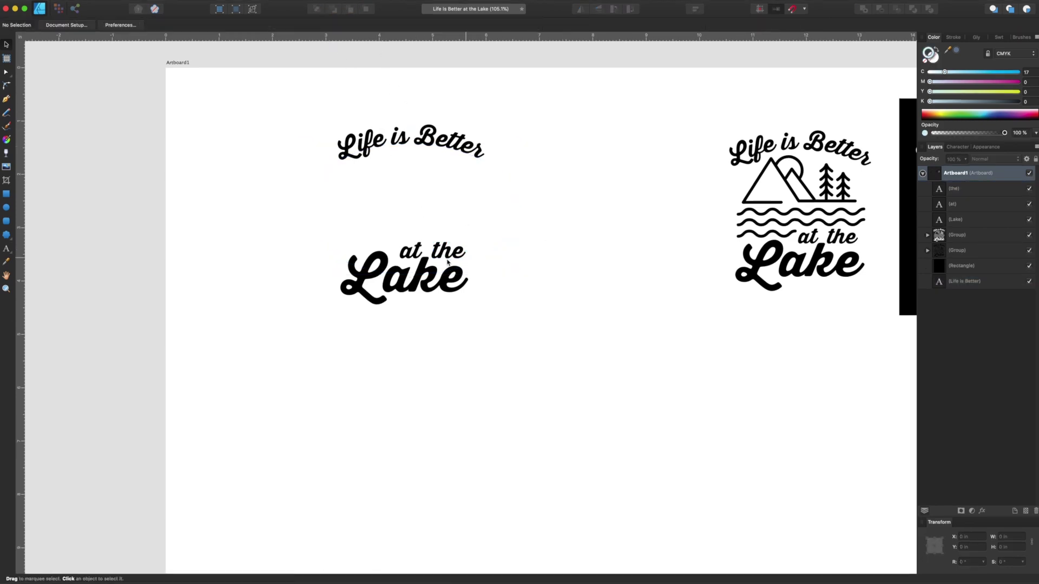
{"action": "scroll", "coordinate": [341, 316], "scroll_direction": "up", "scroll_amount": 3}
{"action": "scroll", "coordinate": [341, 316], "scroll_direction": "left", "scroll_amount": 2}
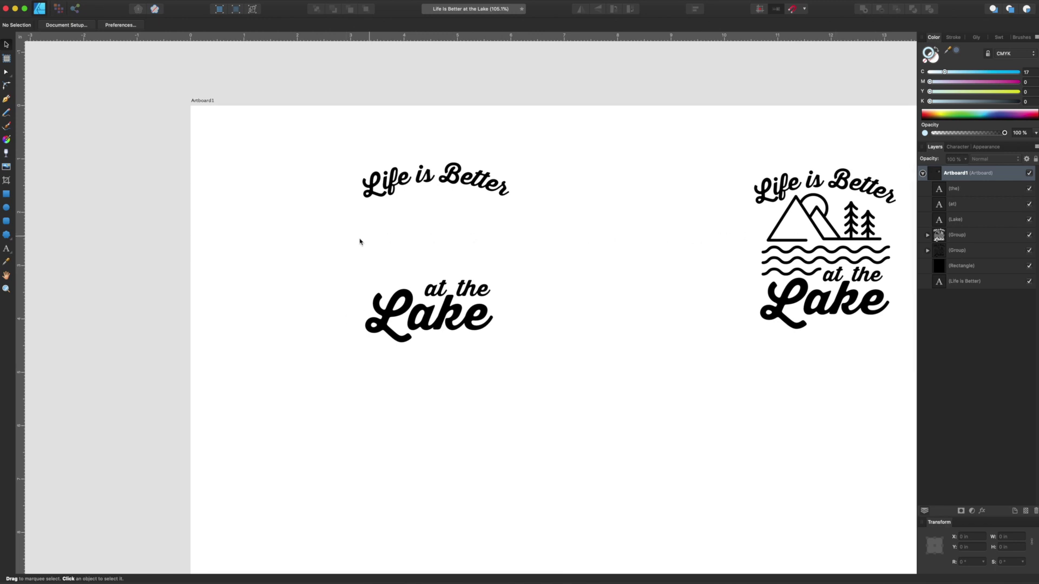
{"action": "left_click", "coordinate": [6, 99]}
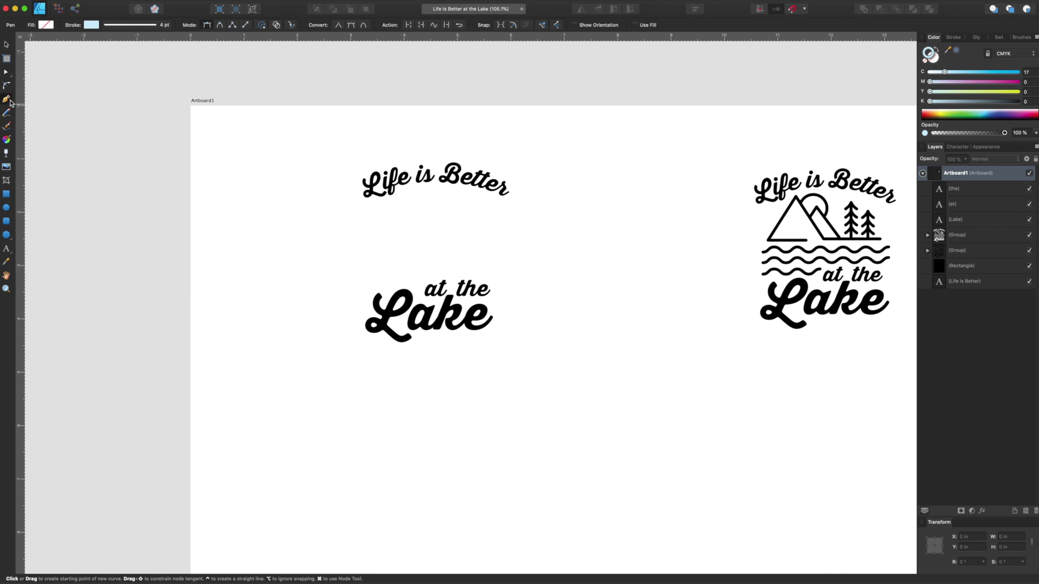
- Draw a mountain peak outline with a flat, broken baseline under 'Life is Better'
{"action": "left_click", "coordinate": [511, 245]}
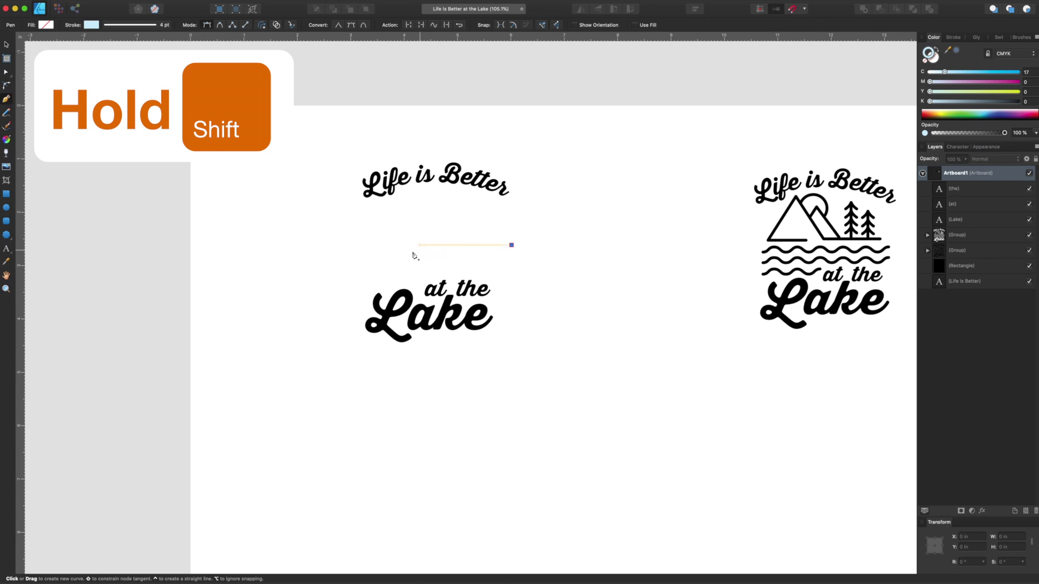
{"action": "left_click", "coordinate": [444, 245], "text": "shift"}
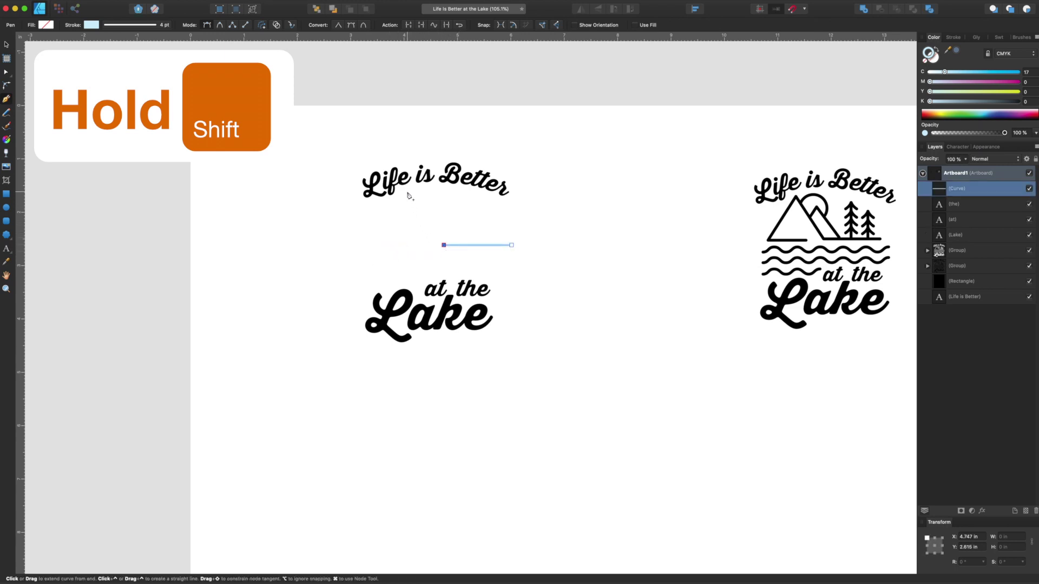
{"action": "left_click", "coordinate": [407, 192]}
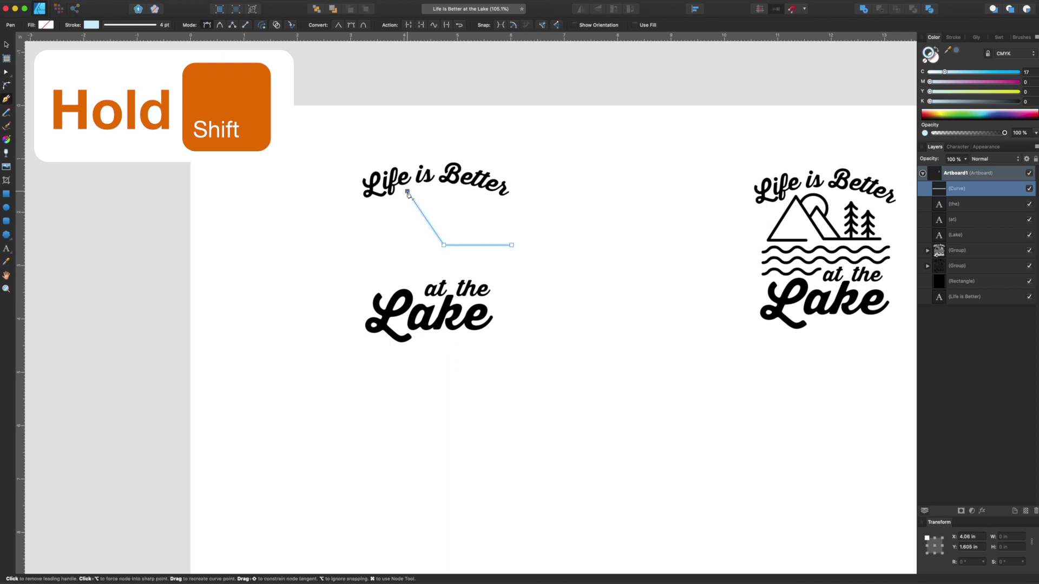
{"action": "left_click", "coordinate": [371, 242]}
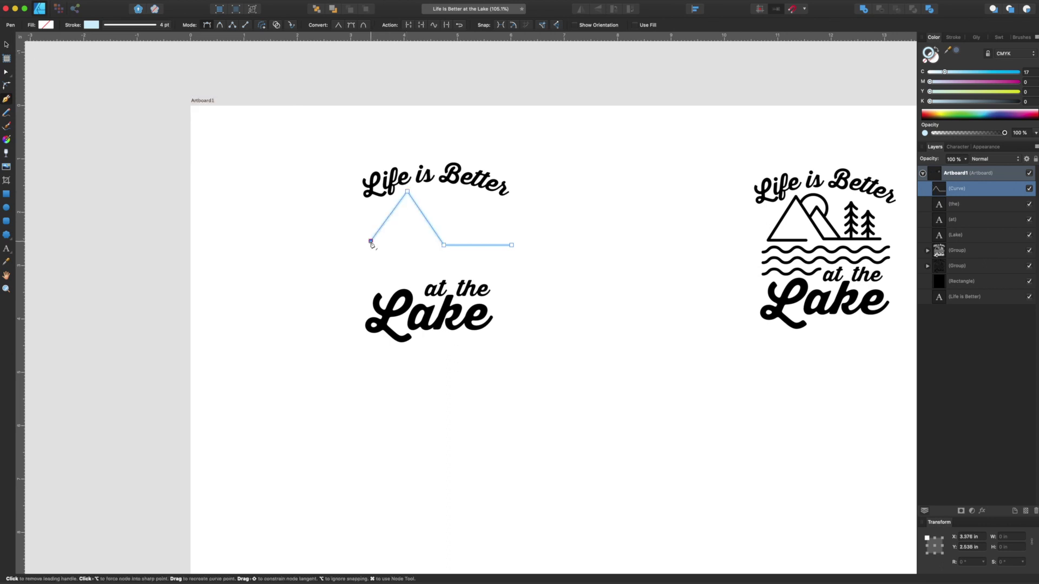
{"action": "left_click", "coordinate": [410, 241]}
- Make the mountain stroke CMYK 100/100/100/100 black and nudge its lower-left baseline segment
{"action": "left_click", "coordinate": [1019, 72]}
{"action": "left_click", "coordinate": [1019, 82]}
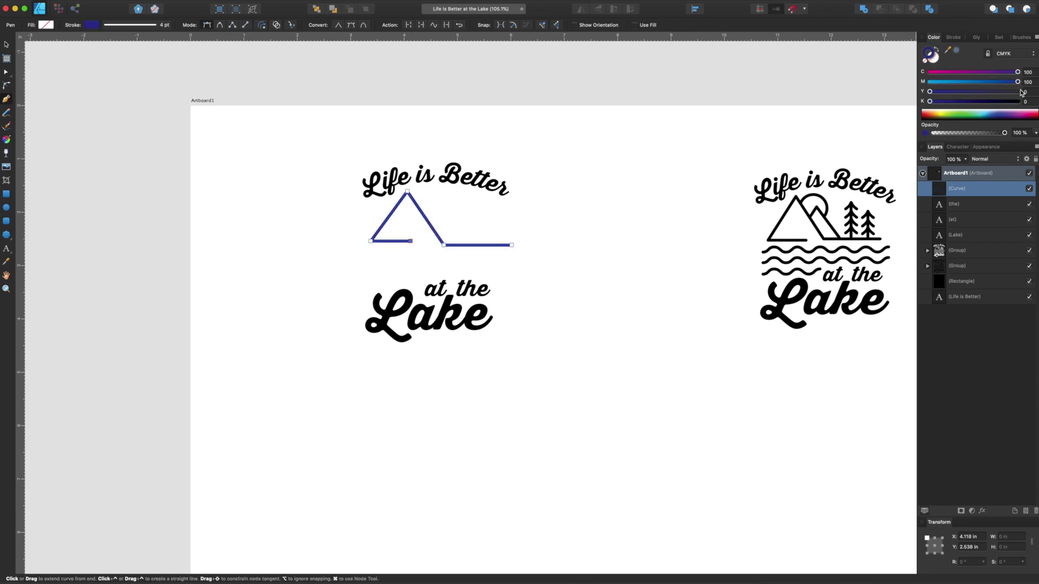
{"action": "left_click", "coordinate": [1019, 92]}
{"action": "left_click", "coordinate": [1019, 101]}
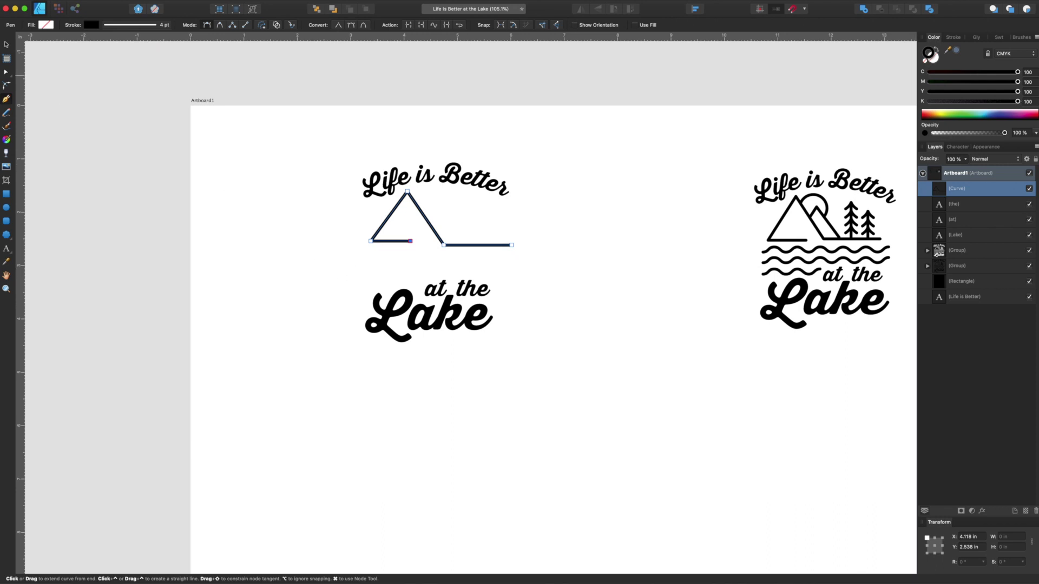
{"action": "left_click", "coordinate": [5, 72]}
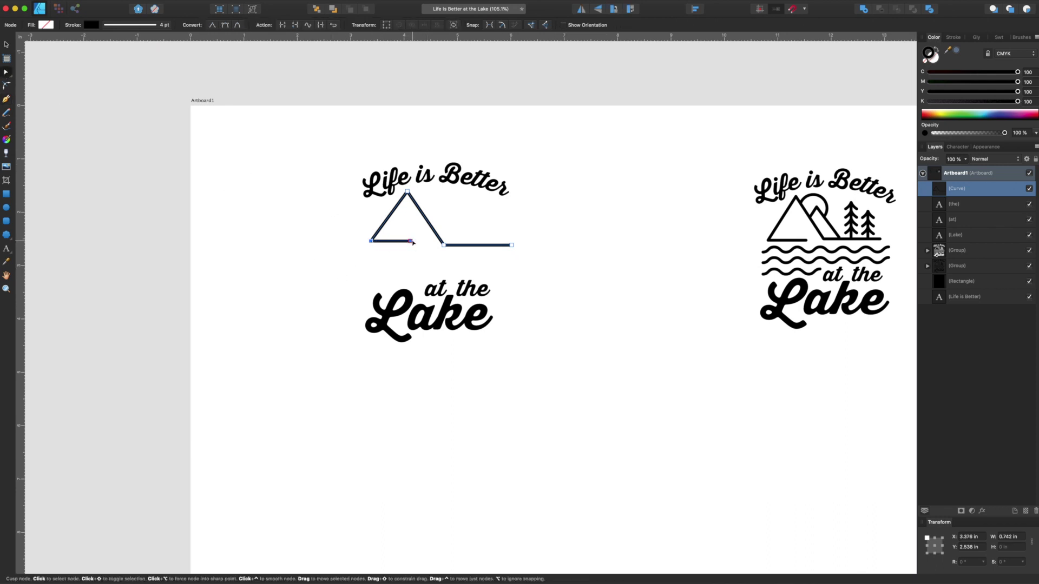
{"action": "mouse_move", "coordinate": [413, 243]}
{"action": "left_mouse_down"}
{"action": "mouse_move", "coordinate": [433, 248]}
{"action": "mouse_move", "coordinate": [415, 248]}
{"action": "left_mouse_up"}
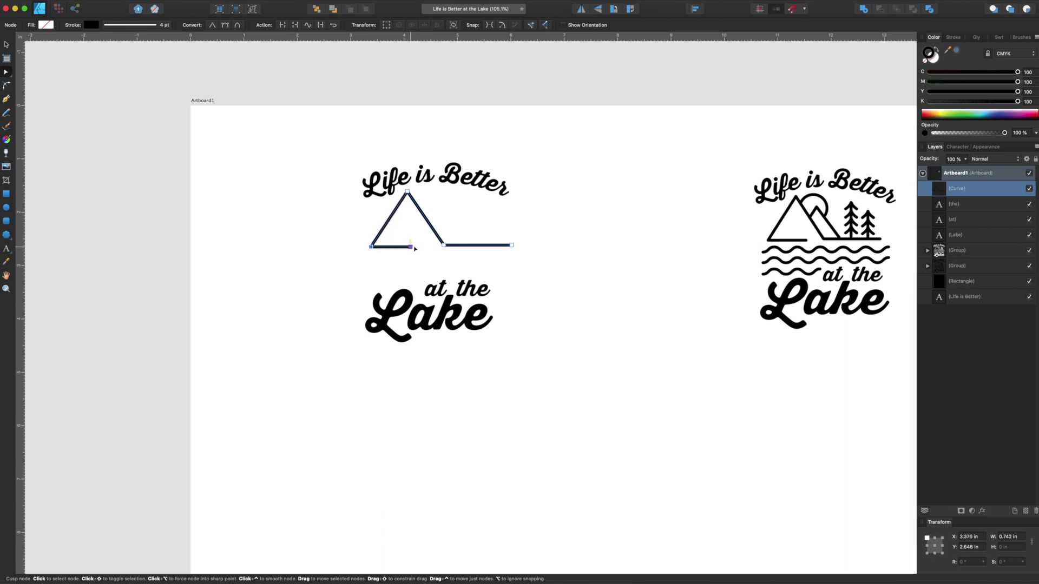
{"action": "left_click", "coordinate": [591, 185]}
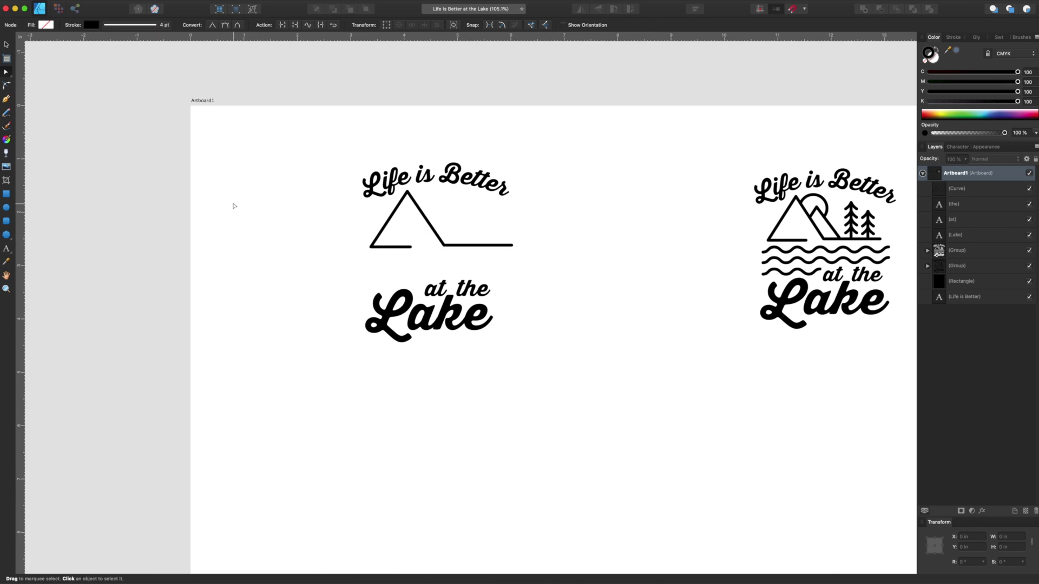
{"action": "left_click", "coordinate": [7, 45]}
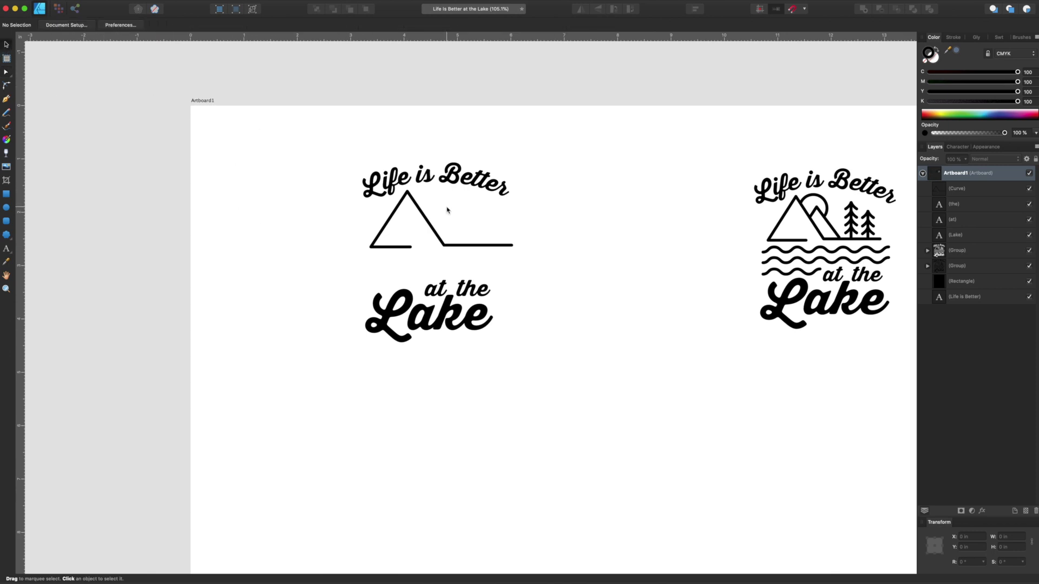
- Nudge the first mountain outline, then draw a smaller peak from its slope to the baseline
{"action": "left_click_drag", "start_coordinate": [434, 220], "coordinate": [430, 225]}
{"action": "left_click", "coordinate": [548, 220]}
{"action": "left_click", "coordinate": [7, 98]}
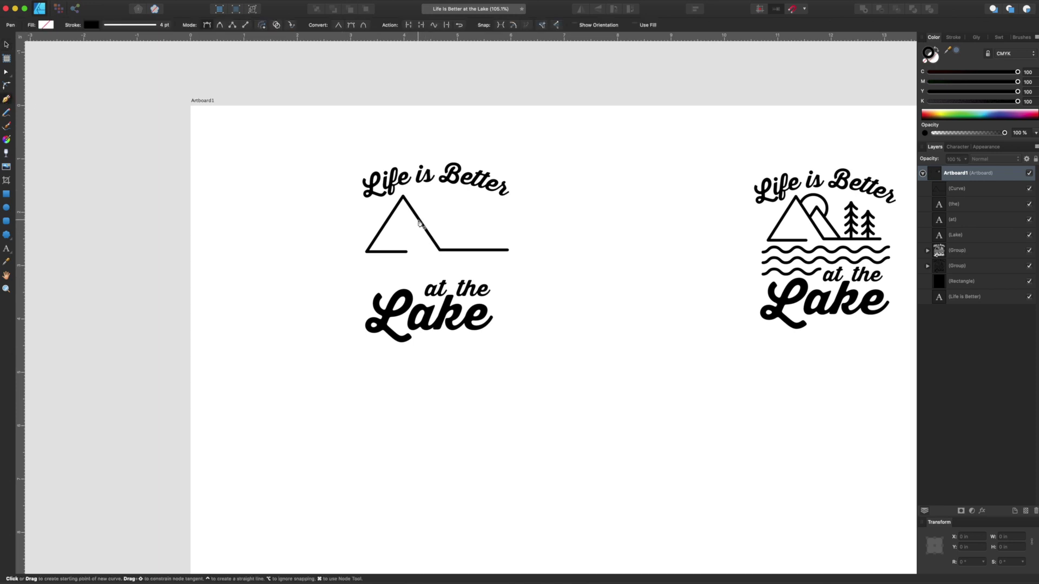
{"action": "left_click", "coordinate": [419, 220]}
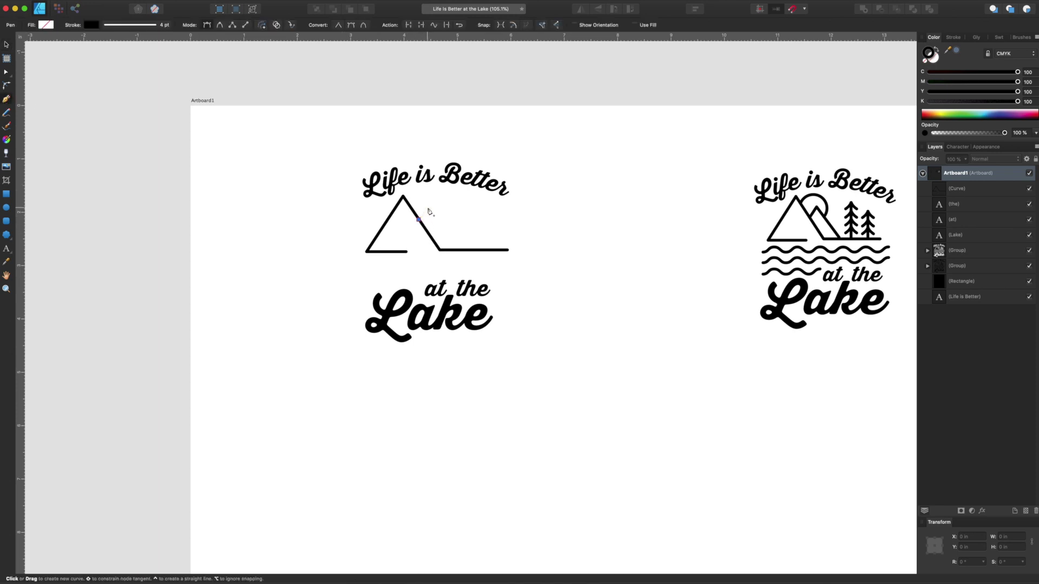
{"action": "left_click", "coordinate": [427, 205]}
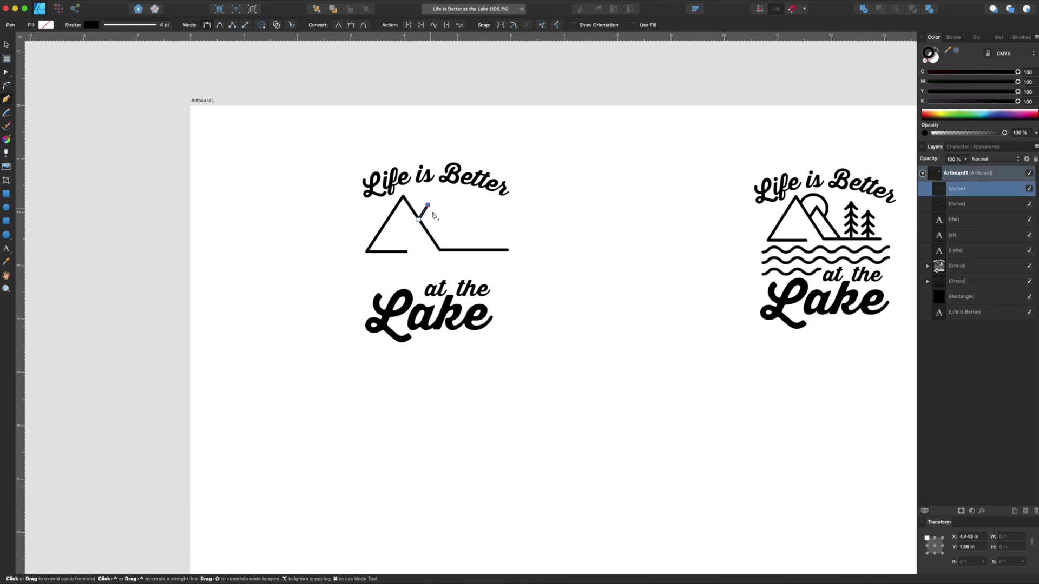
{"action": "left_click", "coordinate": [459, 249]}
- Fine-tune the position of the smaller mountain's peak node
{"action": "left_click", "coordinate": [7, 73]}
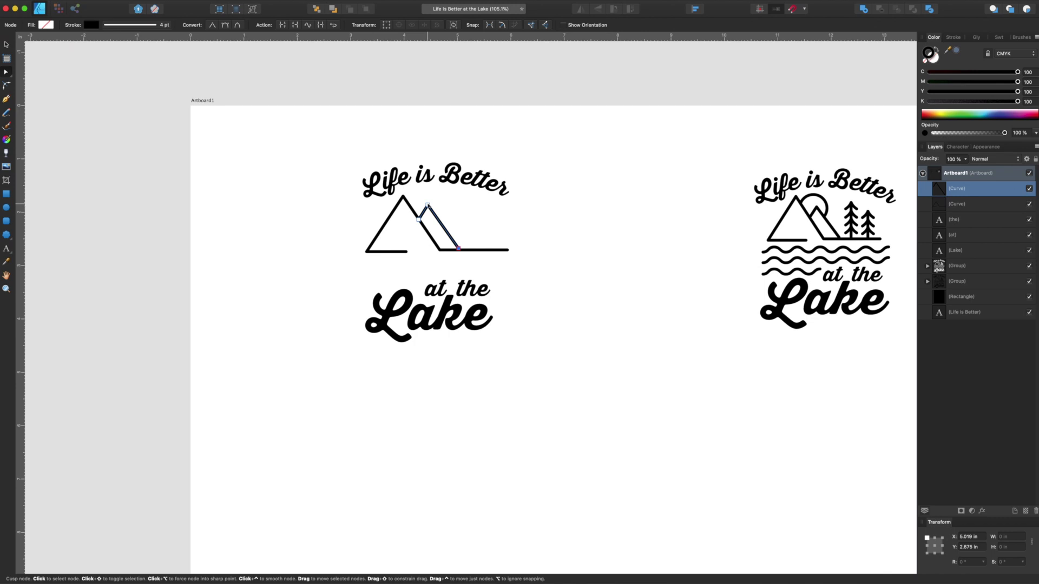
{"action": "left_click", "coordinate": [428, 206]}
{"action": "left_click_drag", "start_coordinate": [429, 206], "coordinate": [428, 206]}
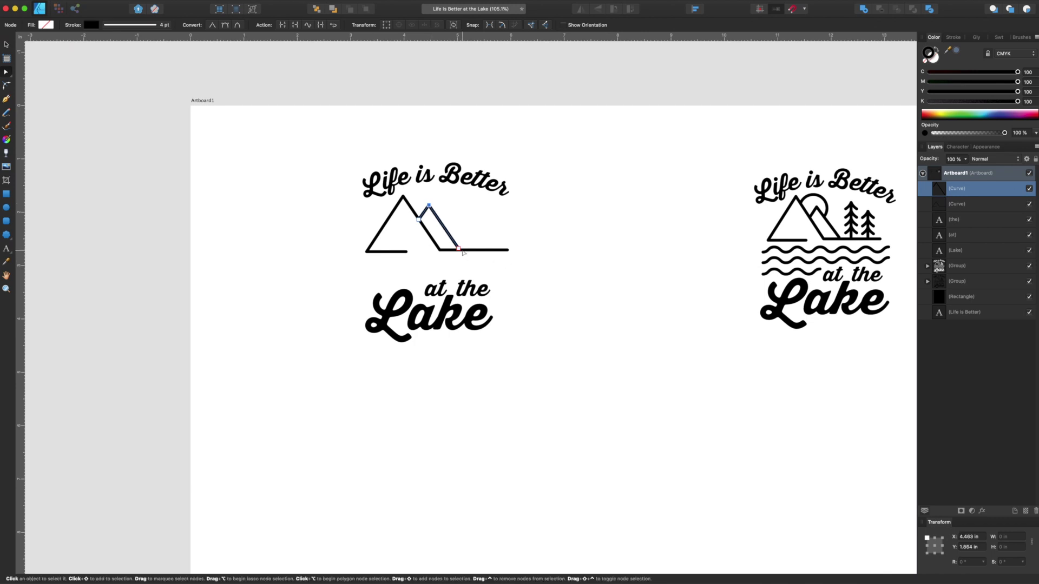
{"action": "left_click", "coordinate": [503, 237]}
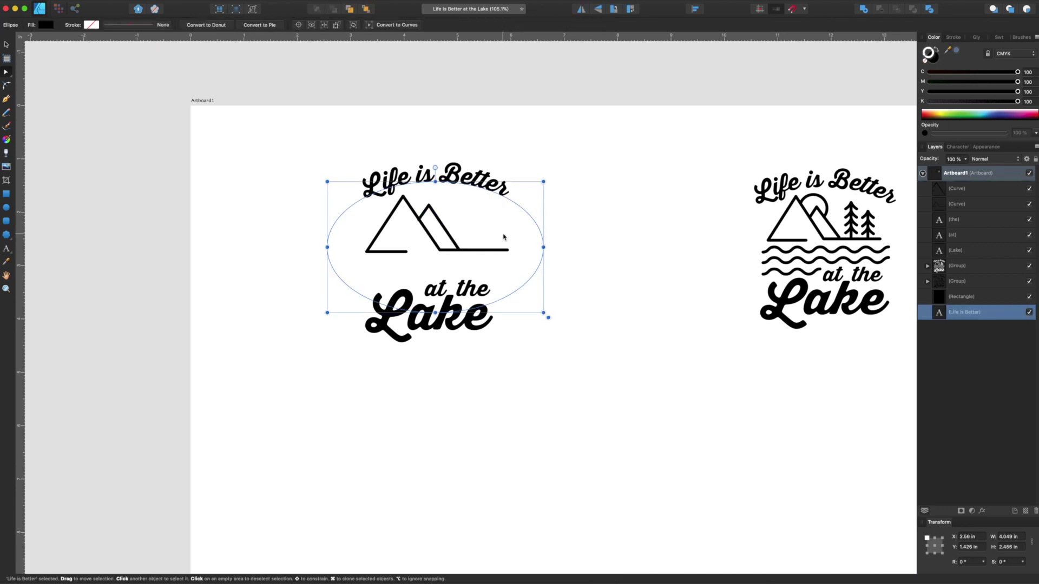
- Snap the second peak's start onto the first slope and its end onto the baseline
{"action": "scroll", "coordinate": [466, 225], "scroll_direction": "up", "scroll_amount": 5}
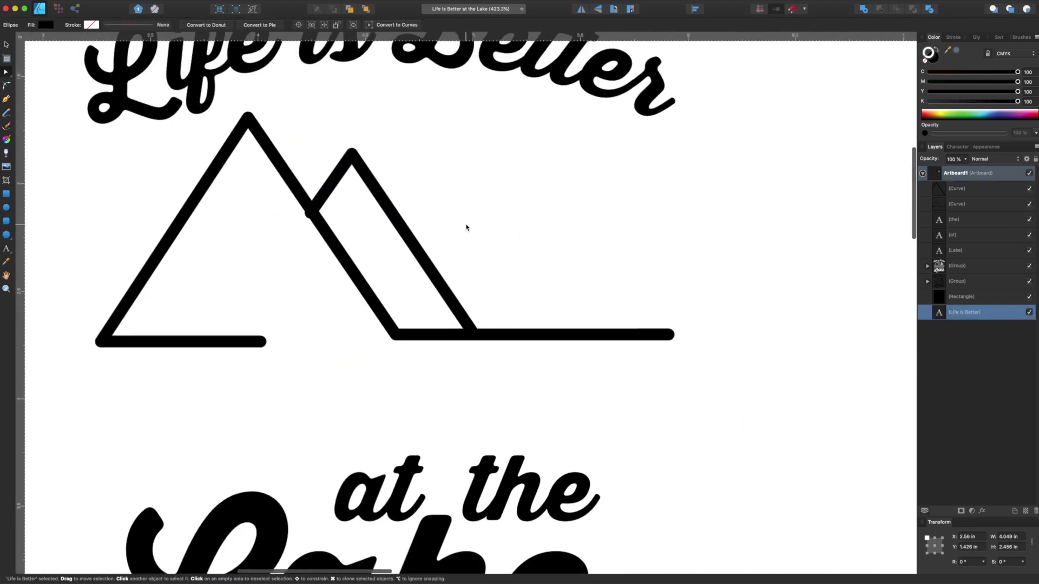
{"action": "scroll", "coordinate": [466, 228], "scroll_direction": "left", "scroll_amount": 3}
{"action": "left_click", "coordinate": [377, 217]}
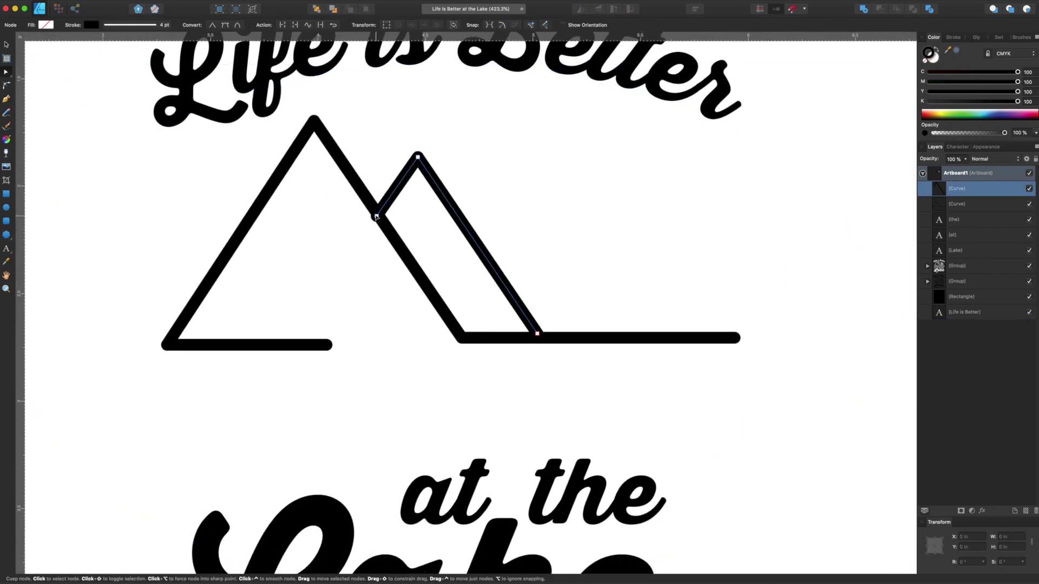
{"action": "left_click_drag", "start_coordinate": [377, 215], "coordinate": [378, 213]}
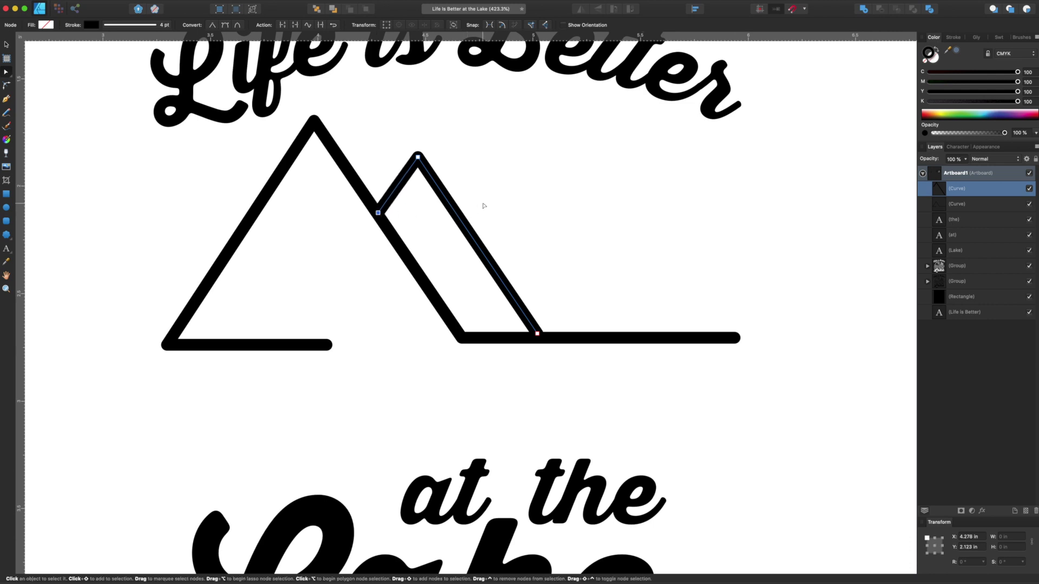
{"action": "left_click", "coordinate": [557, 352]}
{"action": "left_click", "coordinate": [538, 335]}
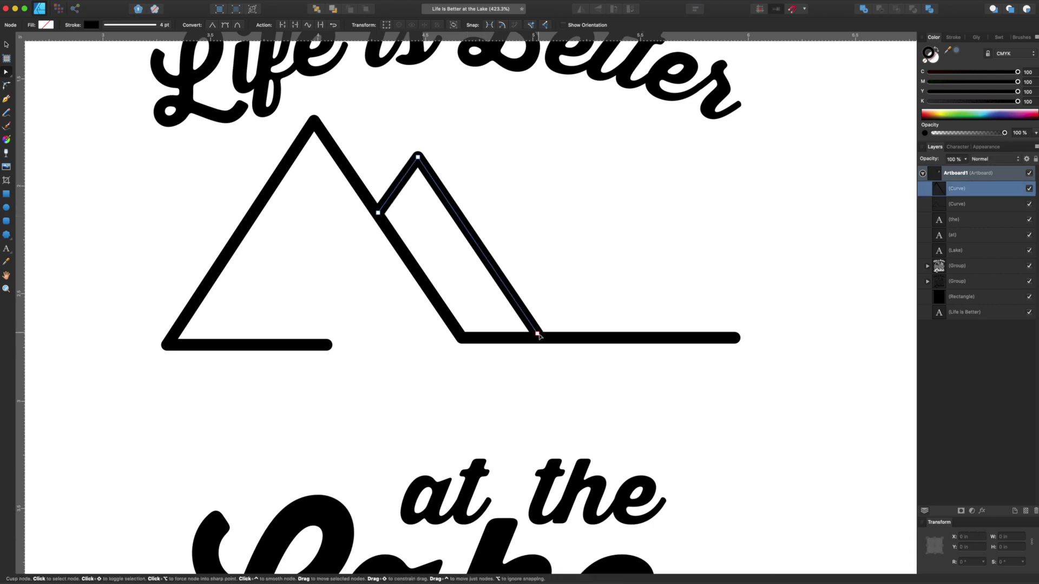
{"action": "left_click_drag", "start_coordinate": [539, 335], "coordinate": [540, 337]}
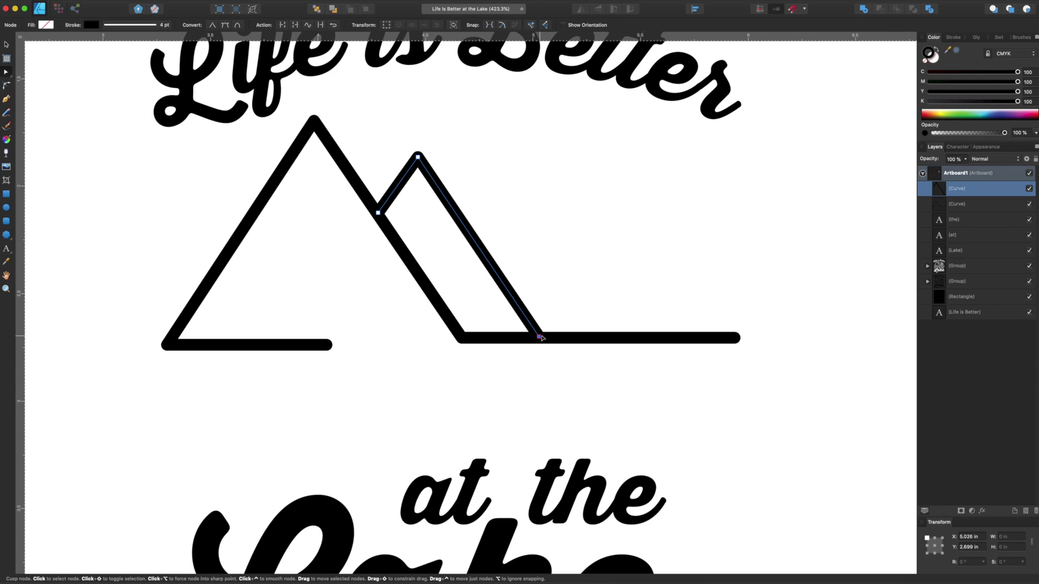
{"action": "left_click", "coordinate": [543, 245]}
{"action": "scroll", "coordinate": [543, 244], "scroll_direction": "down", "scroll_amount": 5}
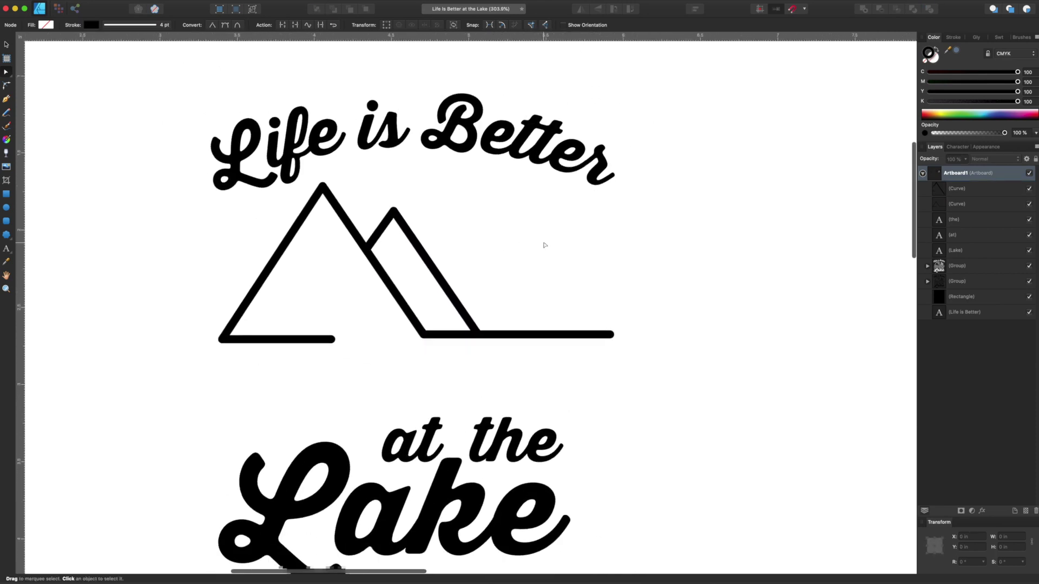
{"action": "scroll", "coordinate": [545, 243], "scroll_direction": "down", "scroll_amount": 15}
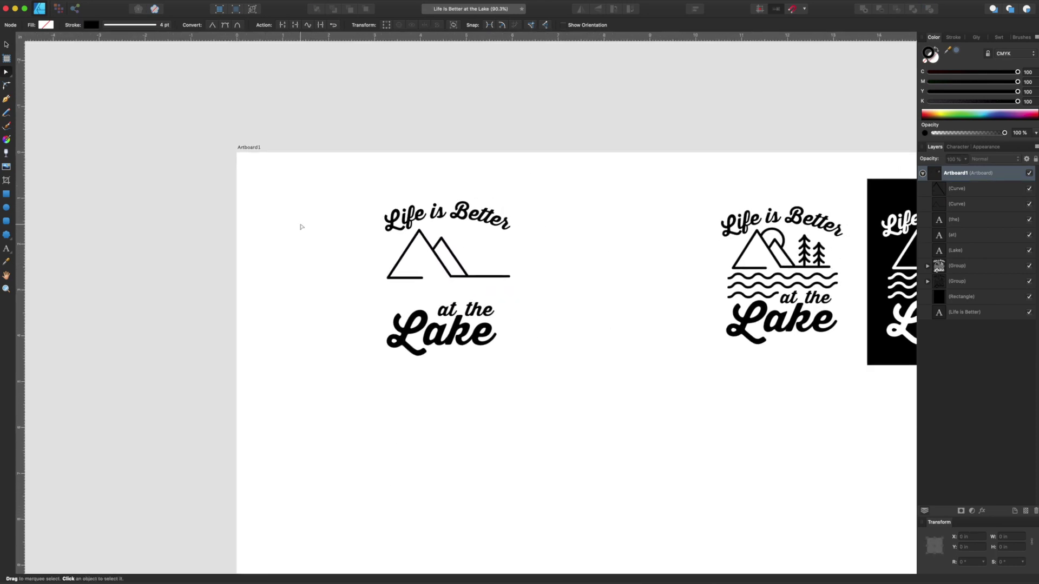
- Draw an unfilled black-outlined circle, about 0.65 in wide, over the smaller peak as a sun
{"action": "scroll", "coordinate": [302, 227], "scroll_direction": "up", "scroll_amount": 5}
{"action": "left_click", "coordinate": [517, 233]}
{"action": "scroll", "coordinate": [593, 232], "scroll_direction": "right", "scroll_amount": 3}
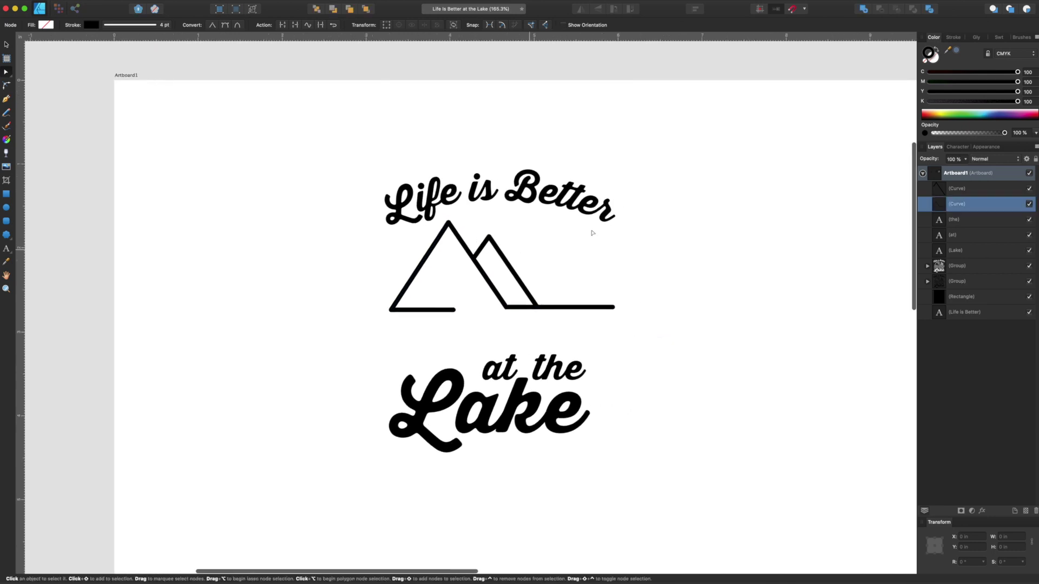
{"action": "left_click", "coordinate": [954, 37]}
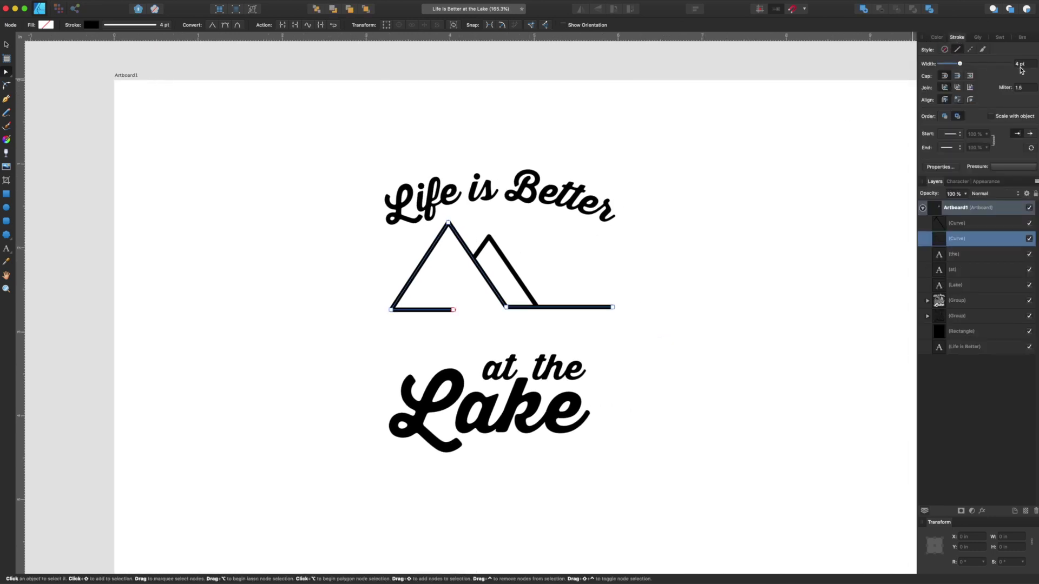
{"action": "left_click", "coordinate": [6, 208]}
{"action": "left_click_drag", "start_coordinate": [461, 218], "coordinate": [505, 285]}
{"action": "key", "text": "shift"}
{"action": "scroll", "coordinate": [505, 284], "scroll_direction": "down", "scroll_amount": 5}
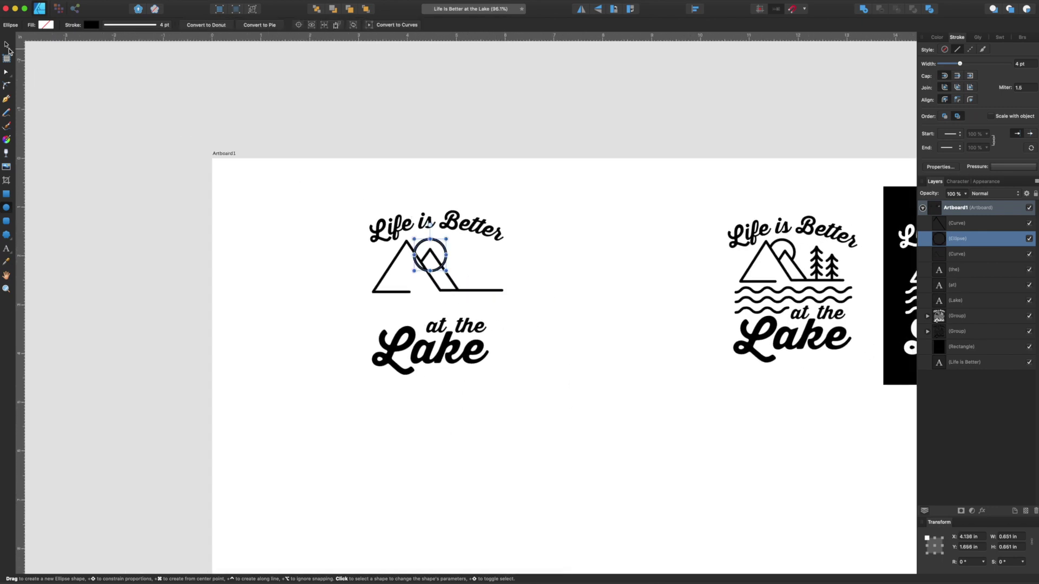
{"action": "key", "text": "v"}
{"action": "left_click_drag", "start_coordinate": [439, 269], "coordinate": [433, 269]}
{"action": "scroll", "coordinate": [509, 289], "scroll_direction": "up", "scroll_amount": 5}
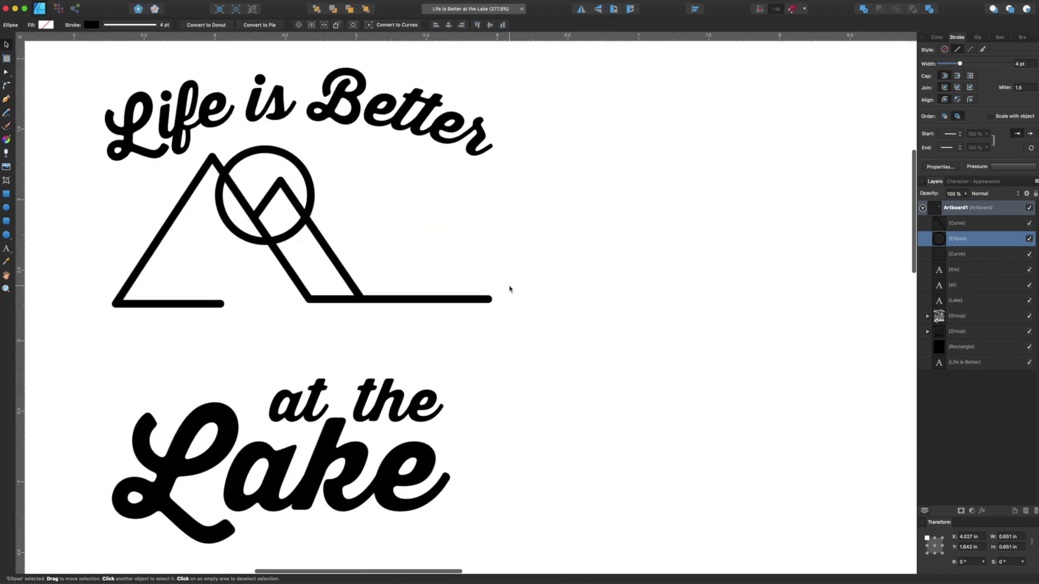
{"action": "left_click", "coordinate": [224, 187]}
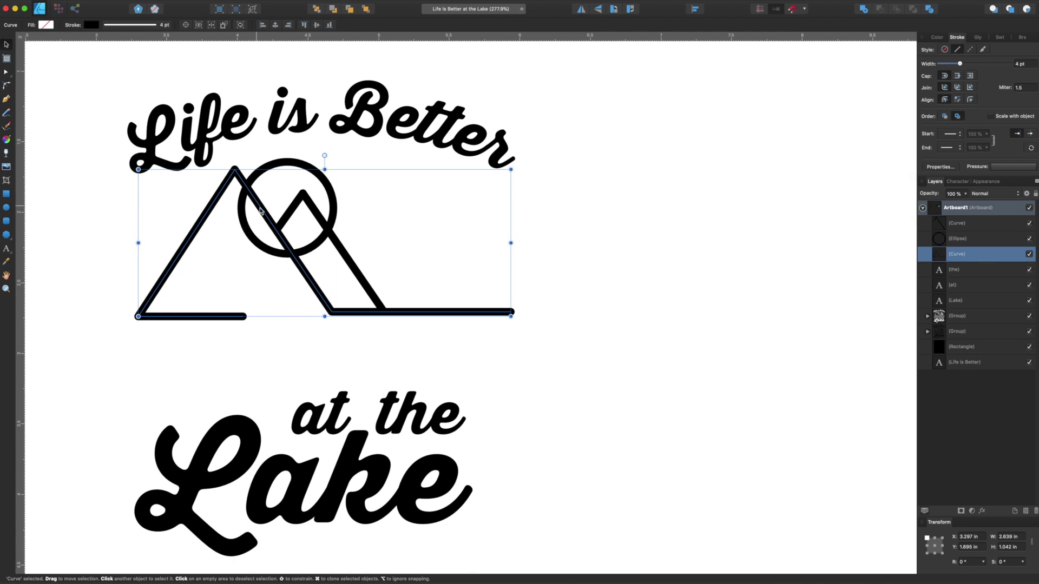
{"action": "left_click", "coordinate": [316, 210]}
{"action": "left_click", "coordinate": [307, 172]}
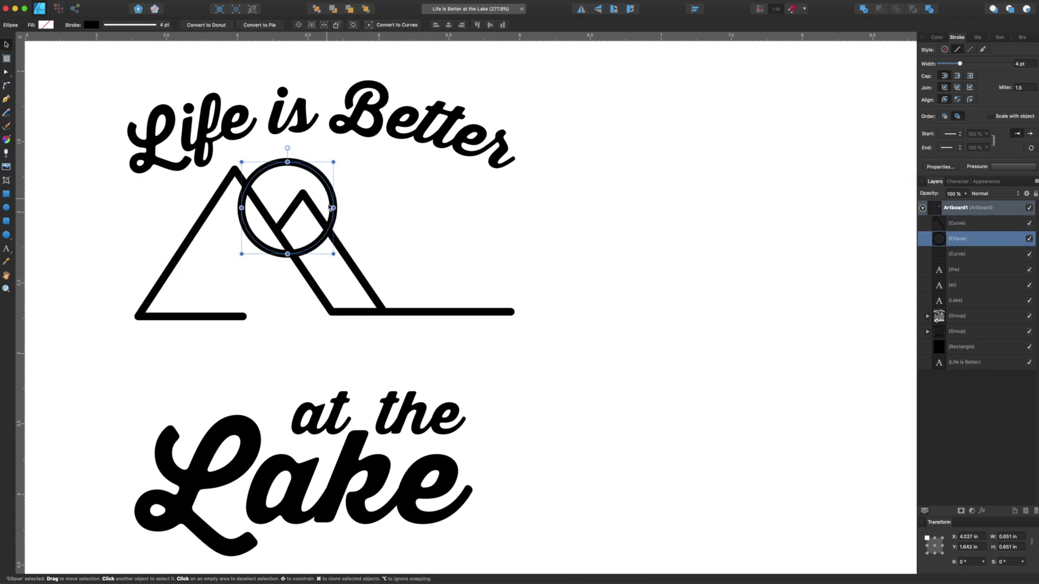
{"action": "scroll", "coordinate": [329, 207], "scroll_direction": "left", "scroll_amount": 3}
{"action": "scroll", "coordinate": [328, 206], "scroll_direction": "up", "scroll_amount": 1}
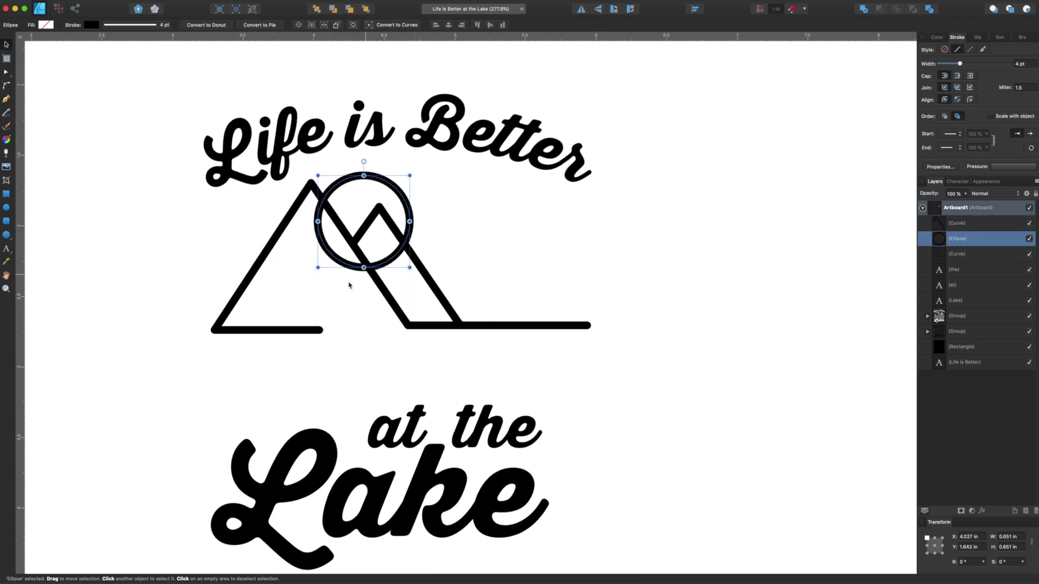
{"action": "left_click", "coordinate": [436, 220]}
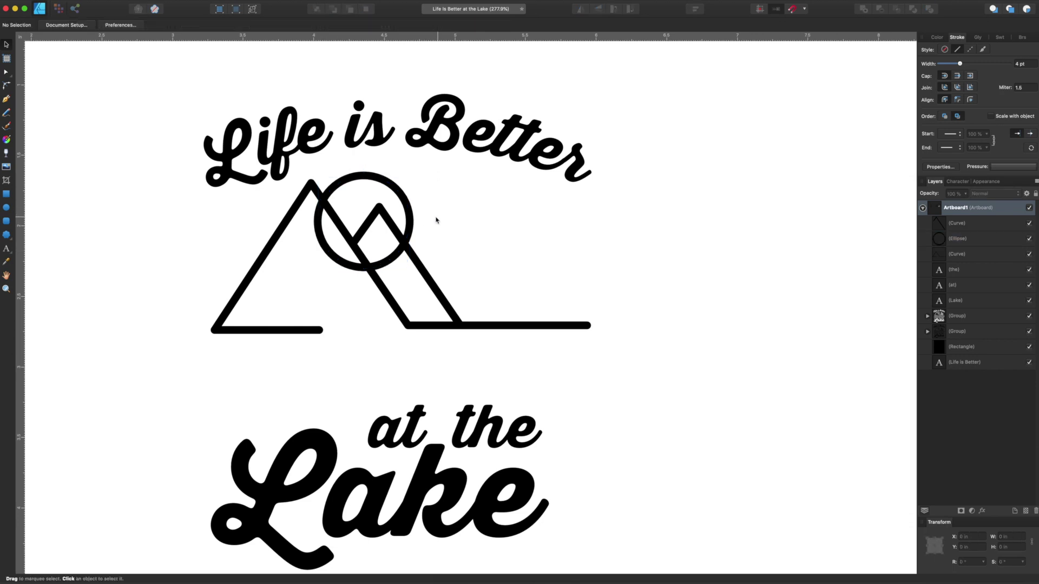
{"action": "left_click", "coordinate": [410, 228]}
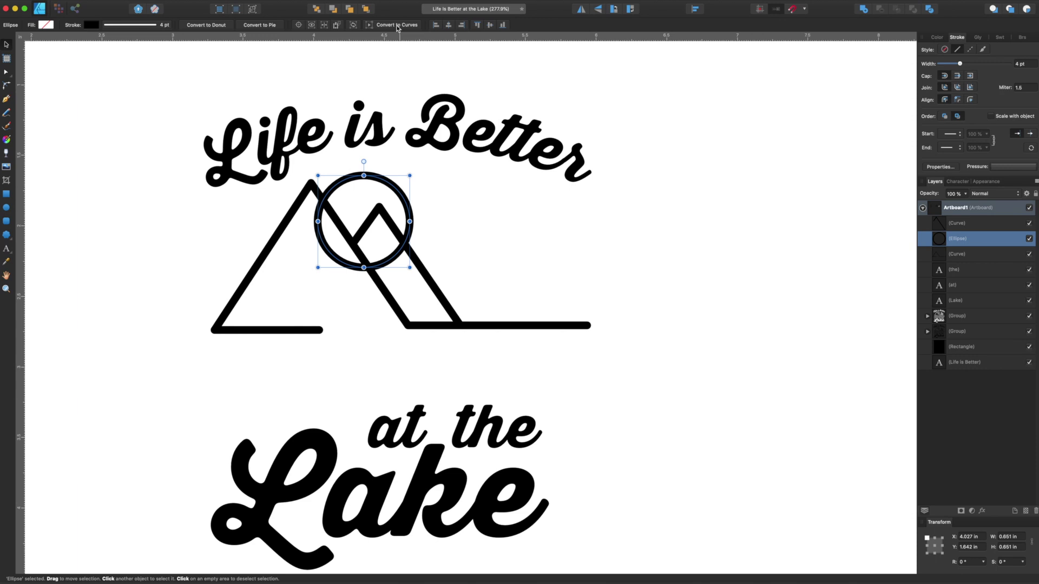
- Expand the sun circle's stroke into a solid filled shape
{"action": "left_click", "coordinate": [138, 0]}
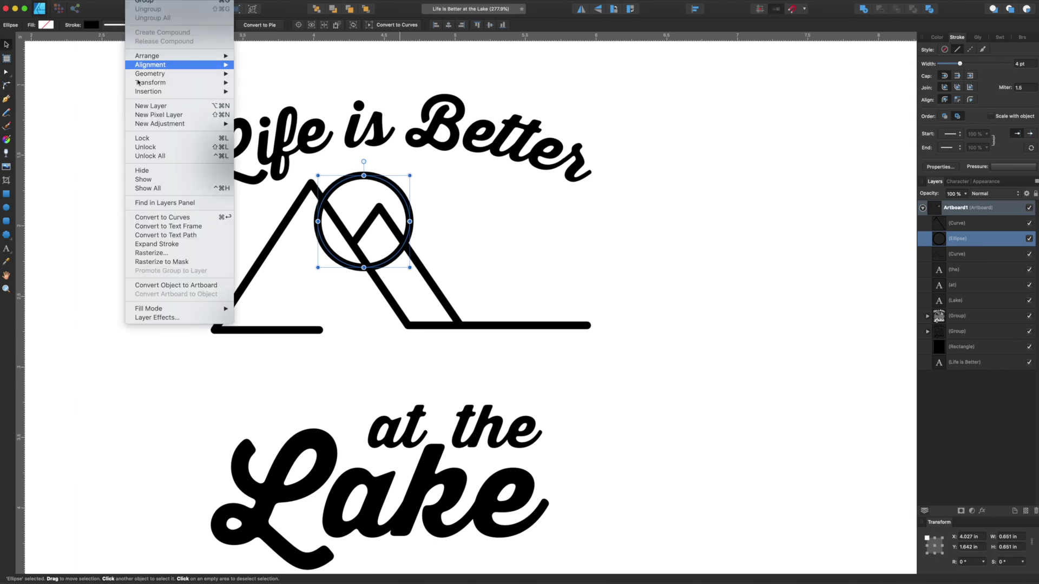
{"action": "left_click", "coordinate": [163, 247]}
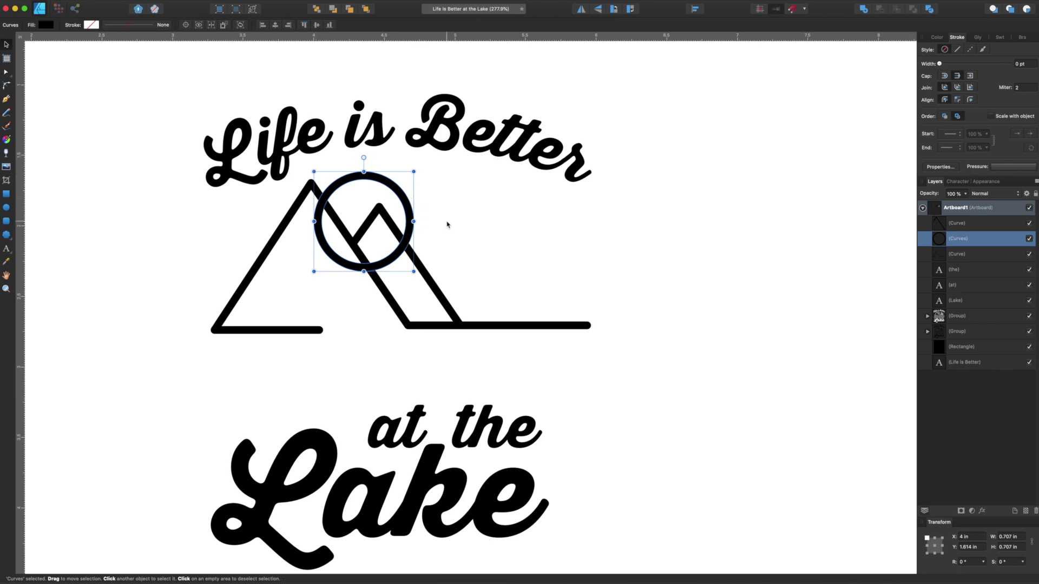
{"action": "left_click", "coordinate": [447, 224]}
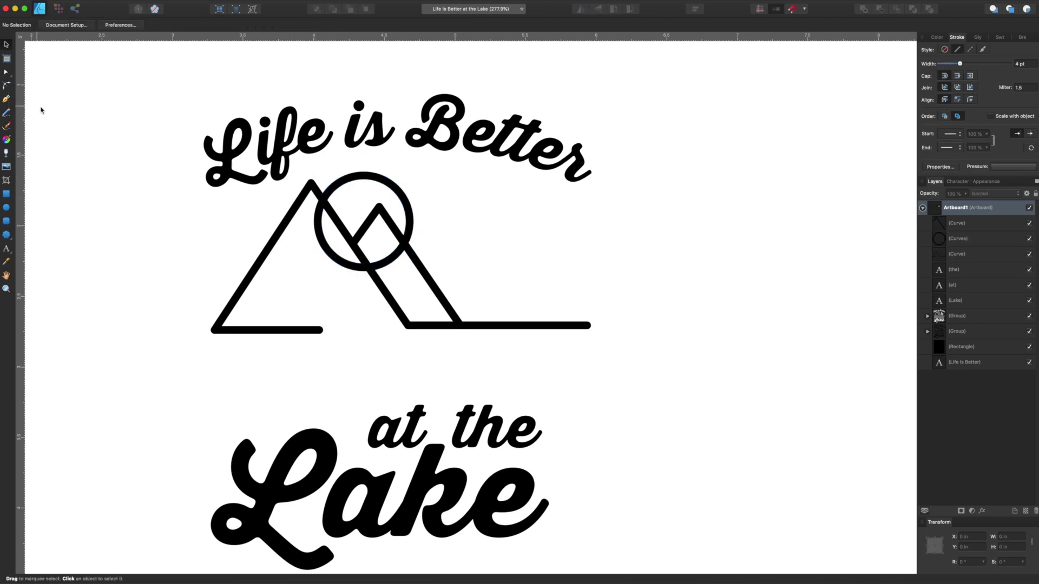
- Draw a closed cutting shape tracing over the twin mountain area
{"action": "left_click", "coordinate": [6, 99]}
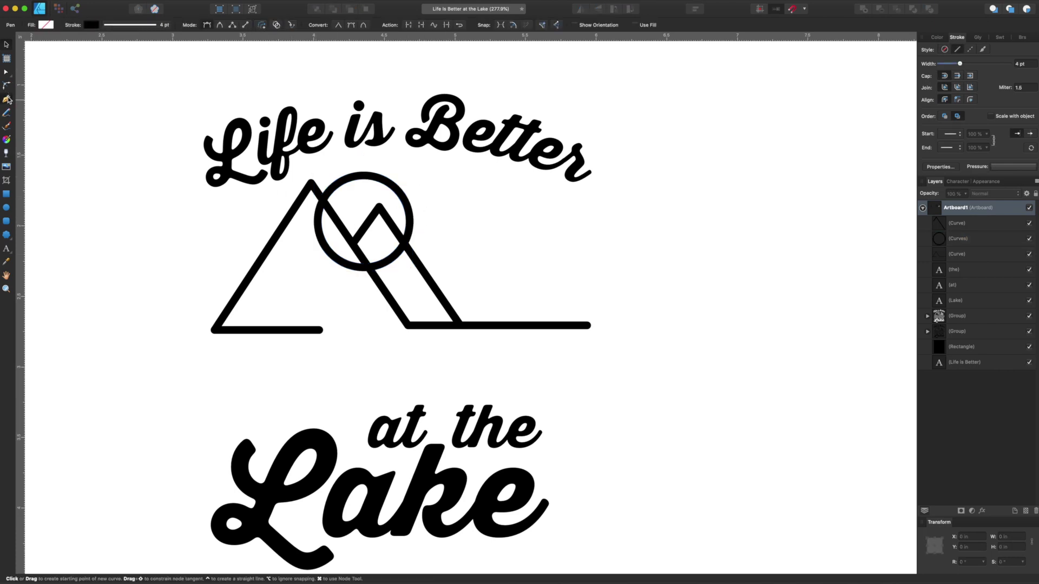
{"action": "left_click", "coordinate": [315, 191]}
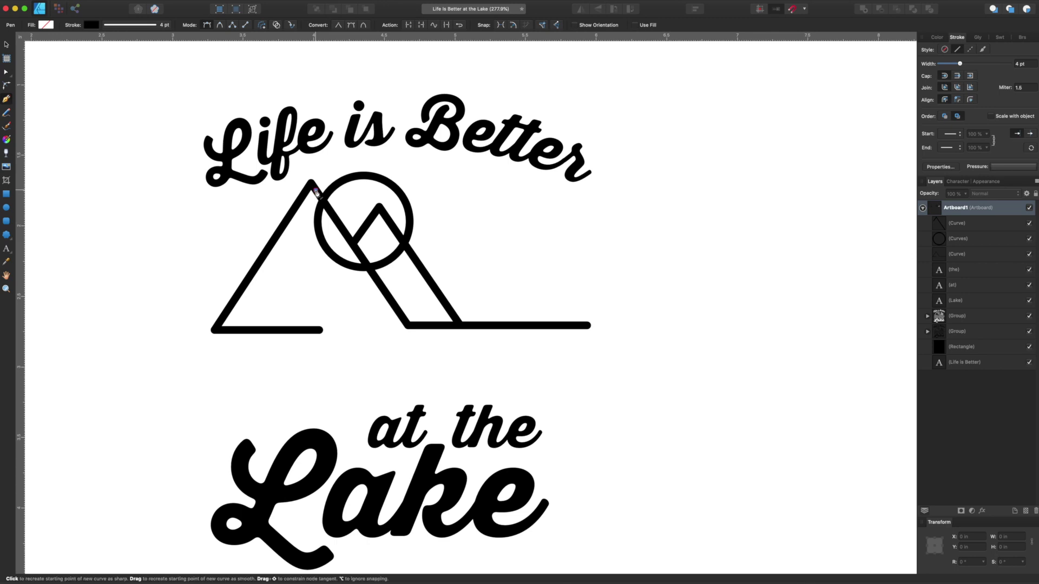
{"action": "left_click", "coordinate": [353, 245]}
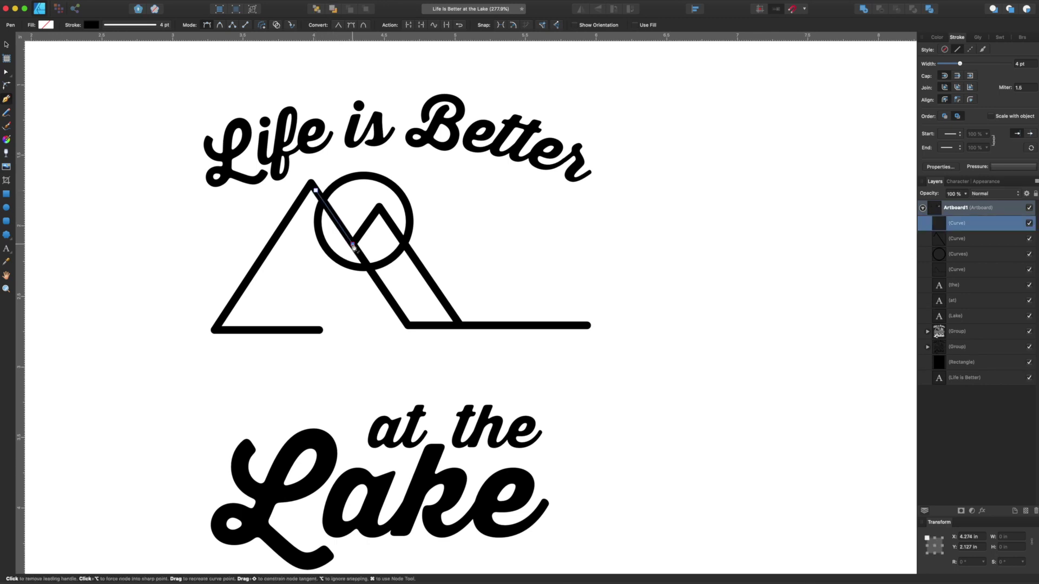
{"action": "left_click", "coordinate": [379, 208]}
{"action": "left_click", "coordinate": [426, 275]}
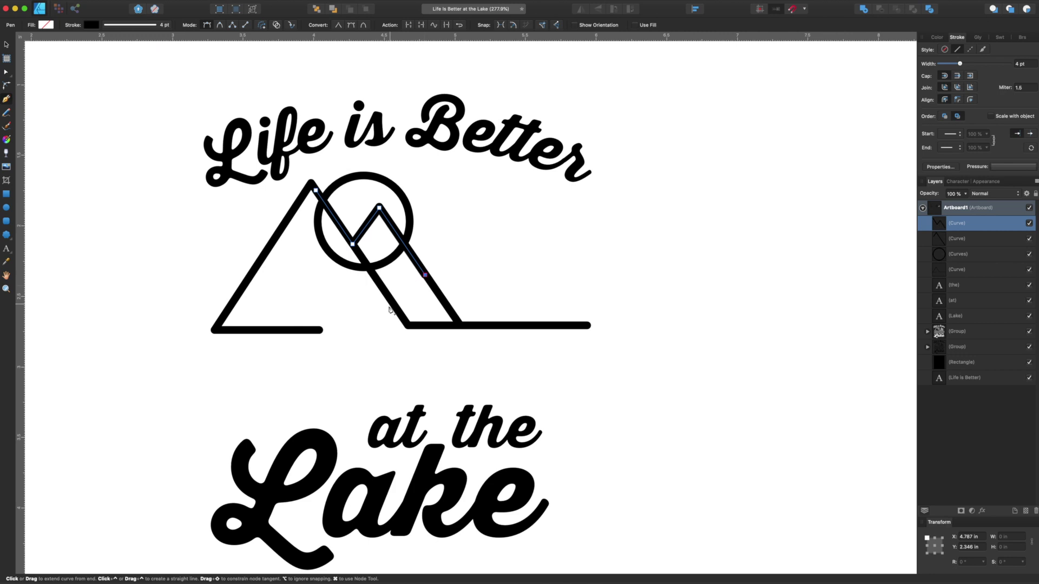
{"action": "left_click", "coordinate": [376, 315]}
{"action": "left_click", "coordinate": [279, 285]}
{"action": "left_click", "coordinate": [283, 255]}
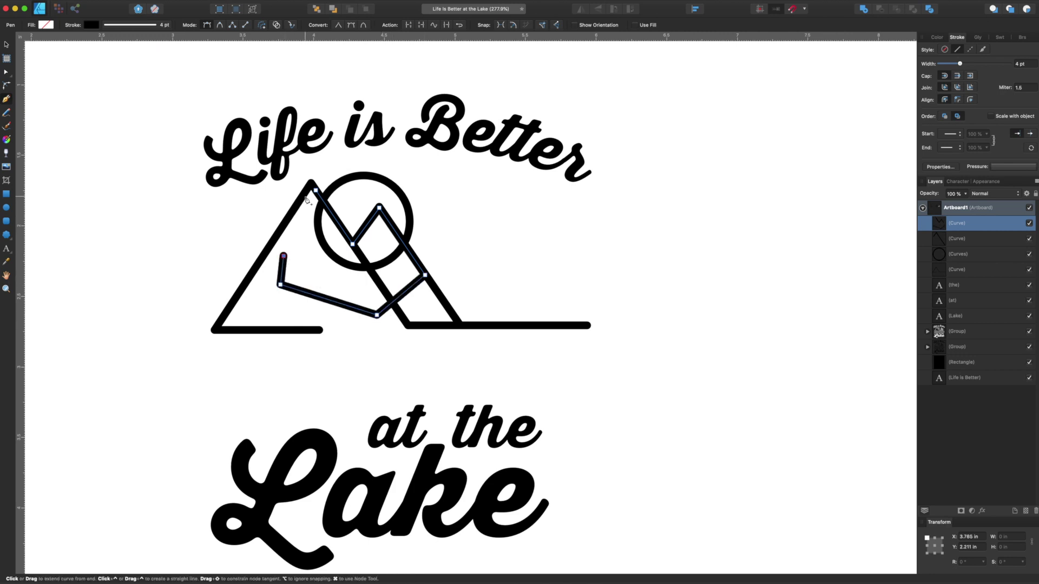
{"action": "left_click", "coordinate": [315, 191]}
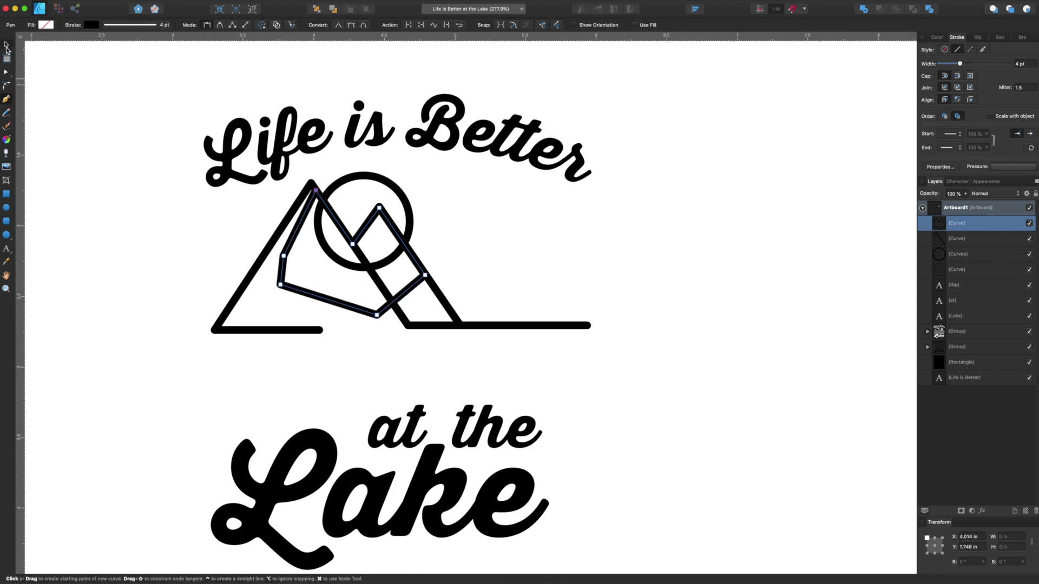
{"action": "left_click", "coordinate": [7, 47]}
- Give the cutting shape a fill colour and remove its outline
{"action": "left_click", "coordinate": [936, 37]}
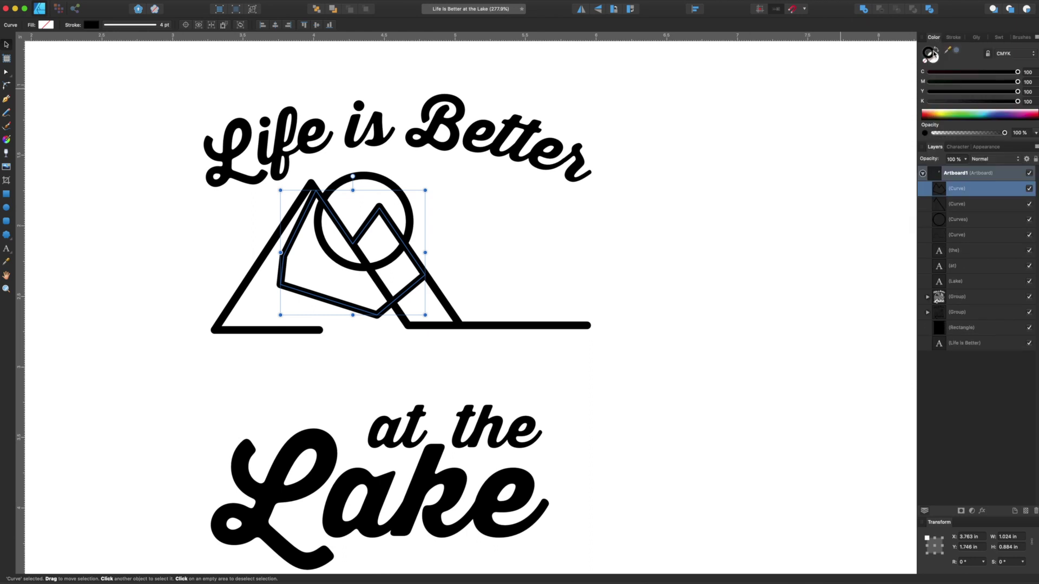
{"action": "left_click", "coordinate": [937, 54]}
{"action": "left_click", "coordinate": [957, 51]}
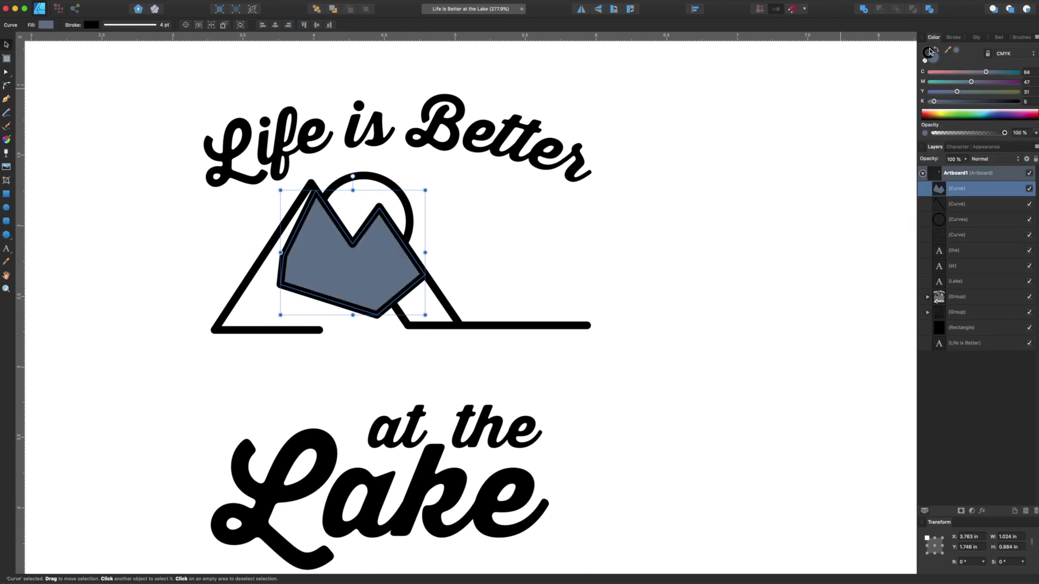
{"action": "left_click", "coordinate": [925, 61]}
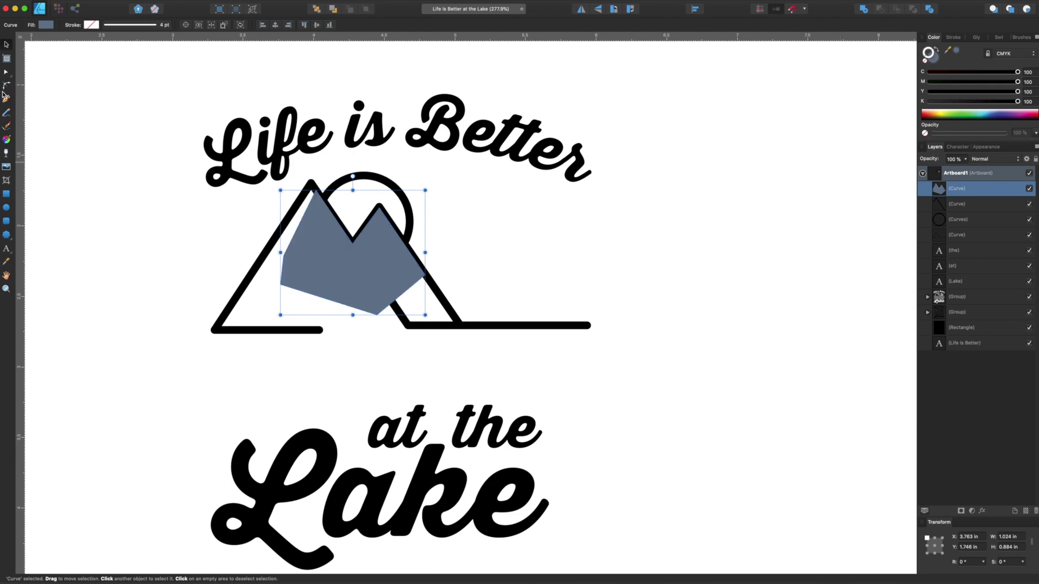
- Subtract the cutting shape from the sun circle so it sits behind the peaks
{"action": "left_click", "coordinate": [406, 206]}
{"action": "left_click", "coordinate": [400, 279]}
{"action": "left_click", "coordinate": [410, 228], "text": "shift"}
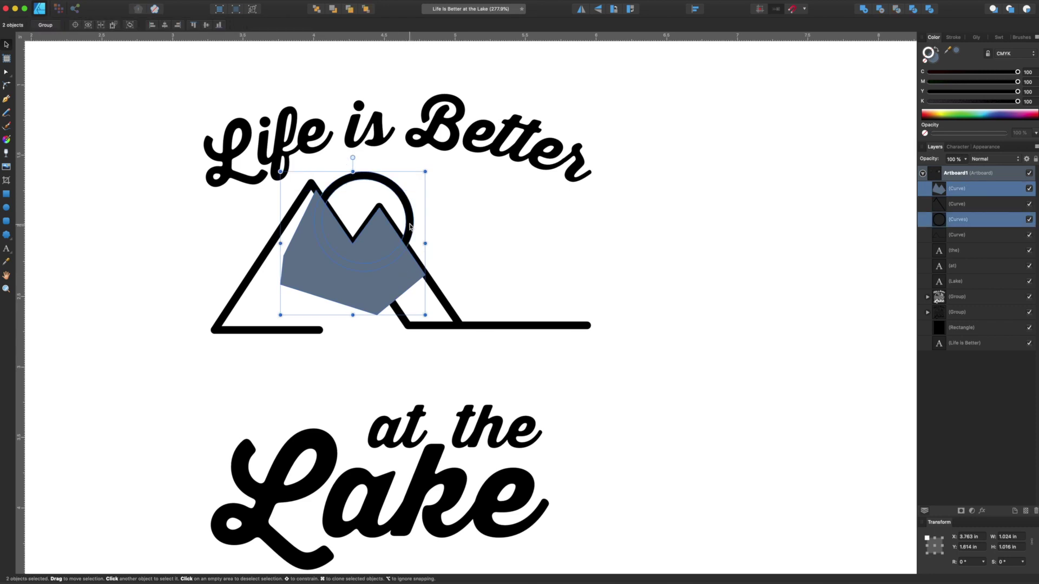
{"action": "left_click", "coordinate": [881, 10]}
{"action": "left_click", "coordinate": [475, 233]}
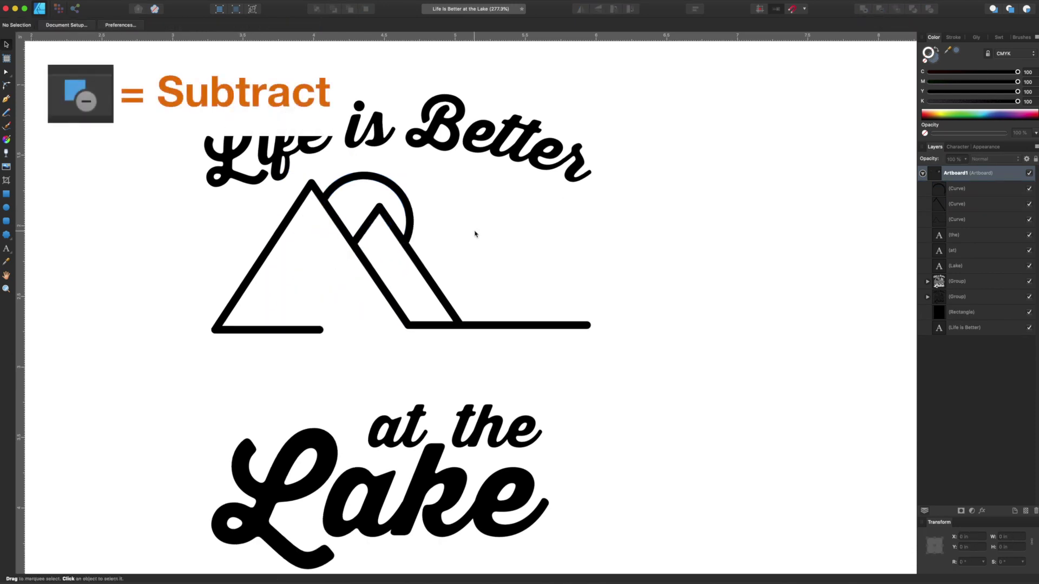
{"action": "scroll", "coordinate": [475, 234], "scroll_direction": "down", "scroll_amount": 5}
{"action": "scroll", "coordinate": [475, 233], "scroll_direction": "right", "scroll_amount": 3}
{"action": "scroll", "coordinate": [430, 222], "scroll_direction": "right", "scroll_amount": 2}
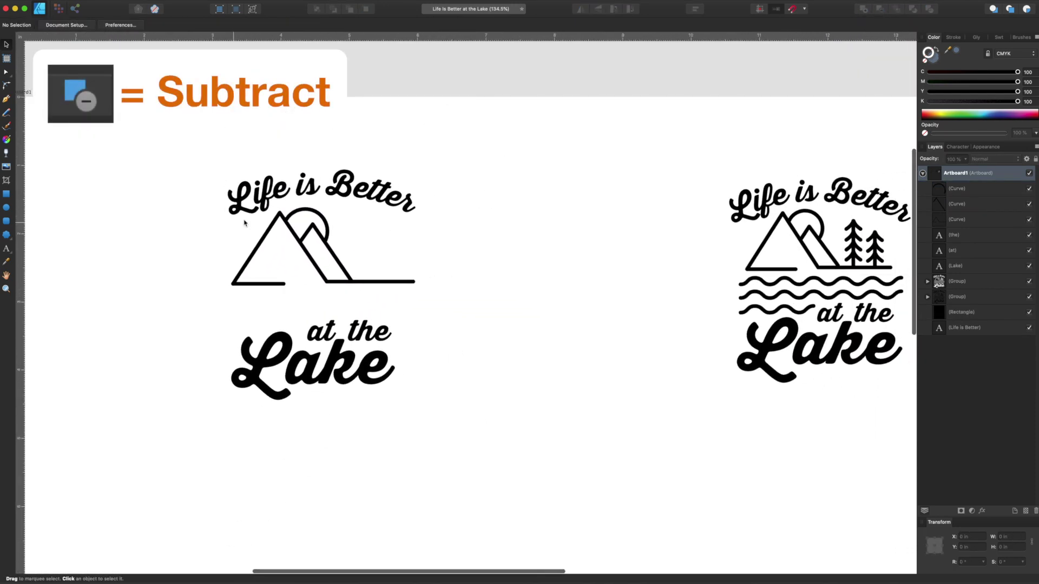
{"action": "scroll", "coordinate": [348, 260], "scroll_direction": "up", "scroll_amount": 3}
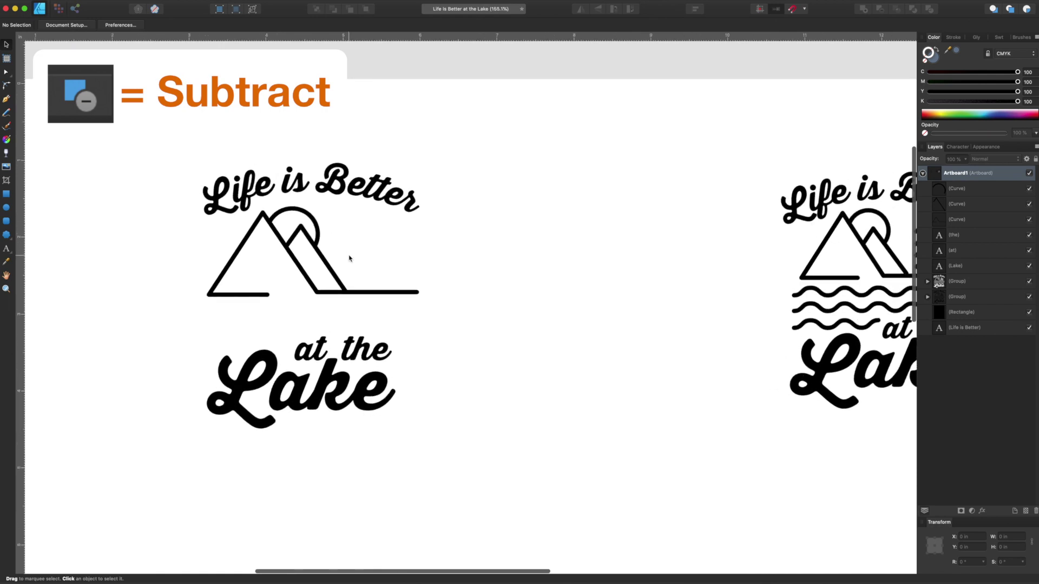
- Draw a vertical black line rising from the mountain baseline as a tree trunk
{"action": "key", "text": "p"}
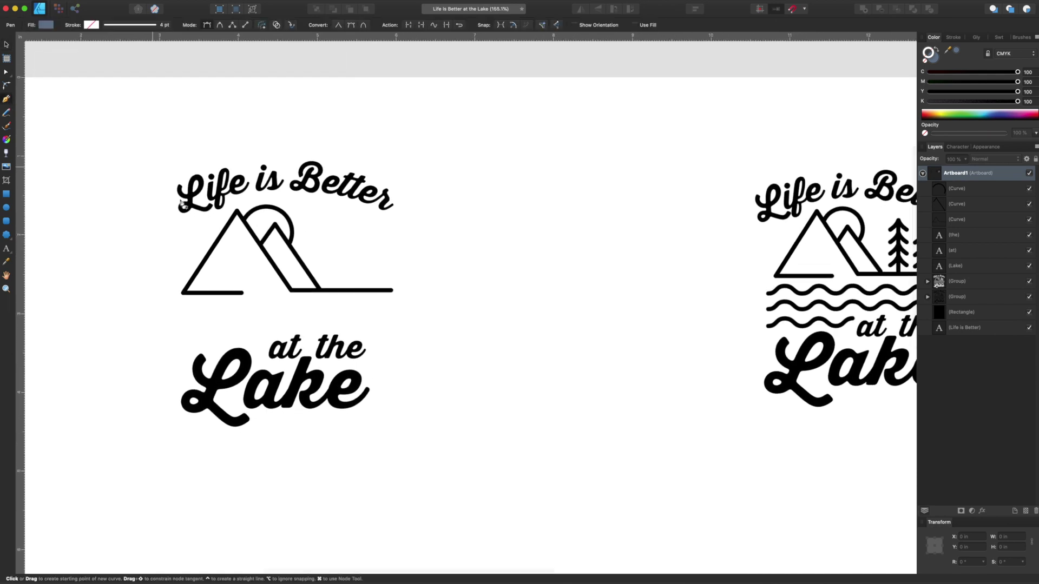
{"action": "scroll", "coordinate": [192, 224], "scroll_direction": "left", "scroll_amount": 1}
{"action": "scroll", "coordinate": [197, 222], "scroll_direction": "right", "scroll_amount": 2}
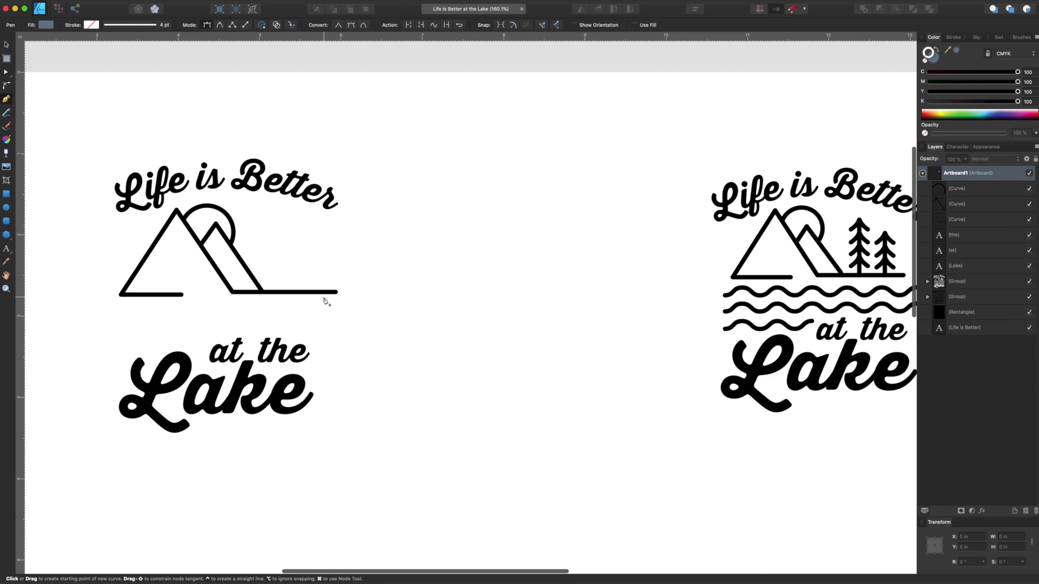
{"action": "scroll", "coordinate": [326, 297], "scroll_direction": "up", "scroll_amount": 5}
{"action": "left_click", "coordinate": [221, 288]}
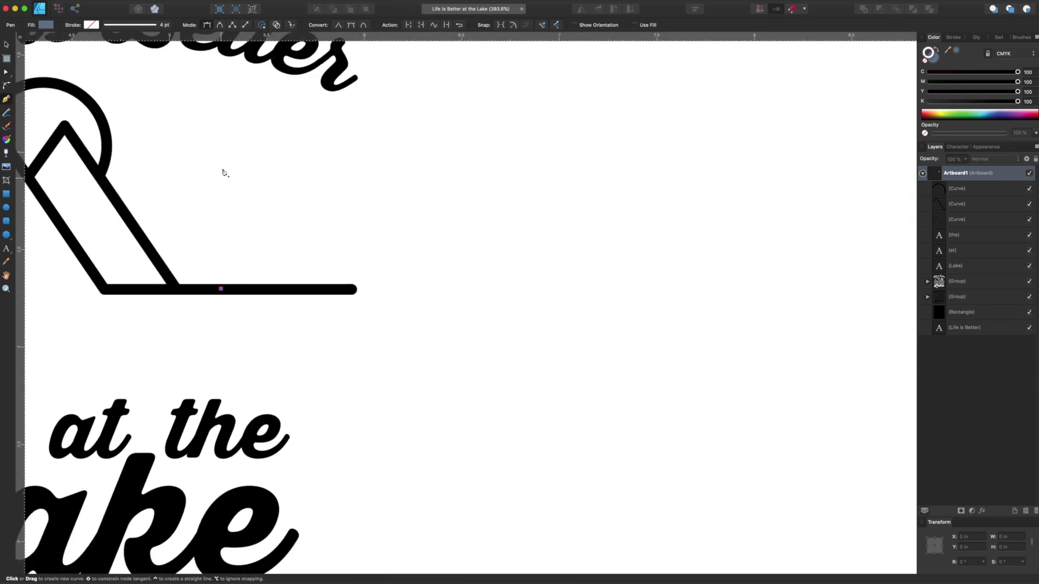
{"action": "left_click", "coordinate": [221, 139]}
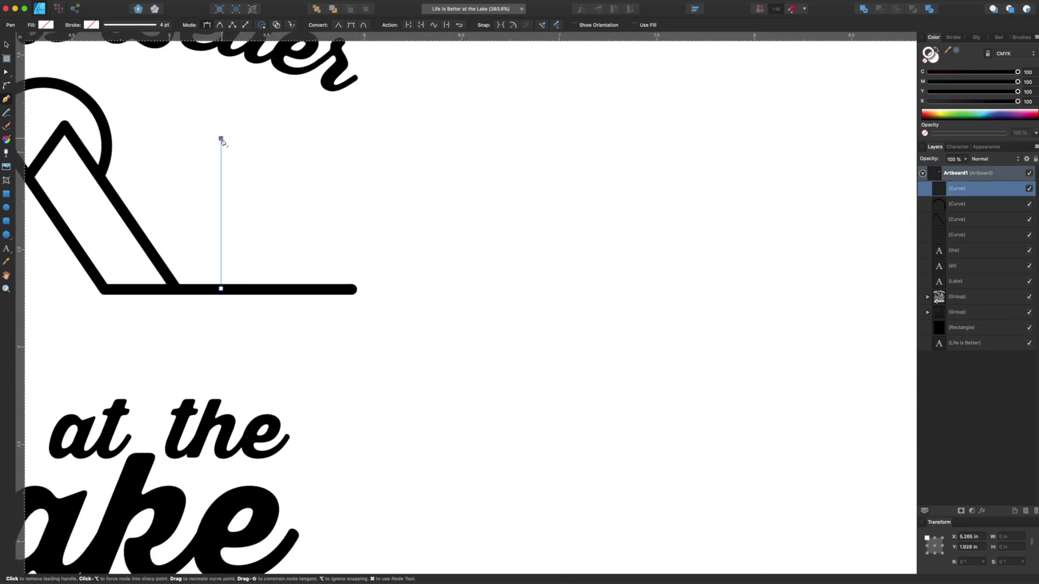
{"action": "left_click", "coordinate": [1016, 73]}
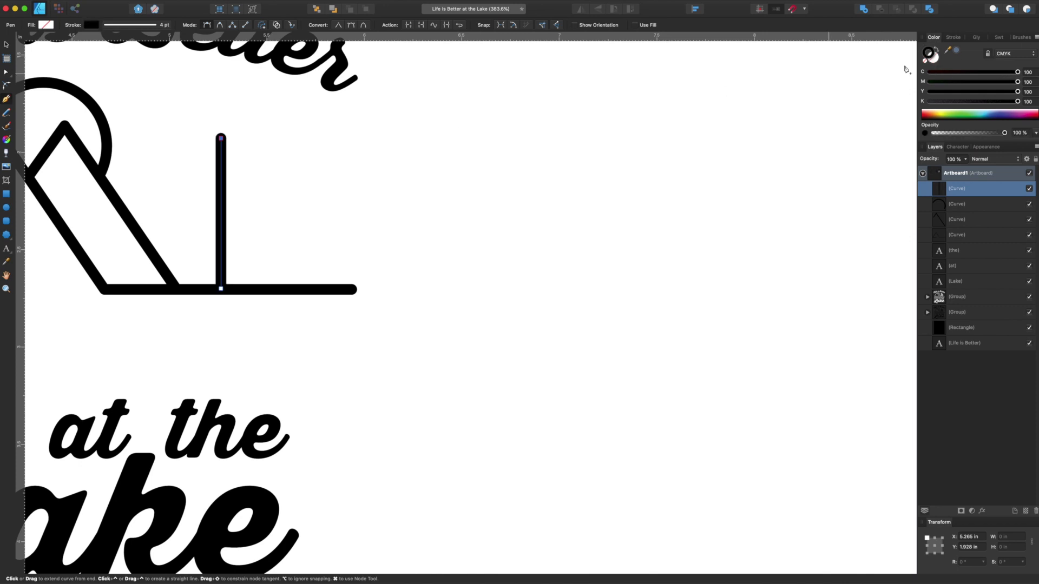
{"action": "left_click", "coordinate": [952, 37]}
{"action": "scroll", "coordinate": [352, 177], "scroll_direction": "left", "scroll_amount": 5}
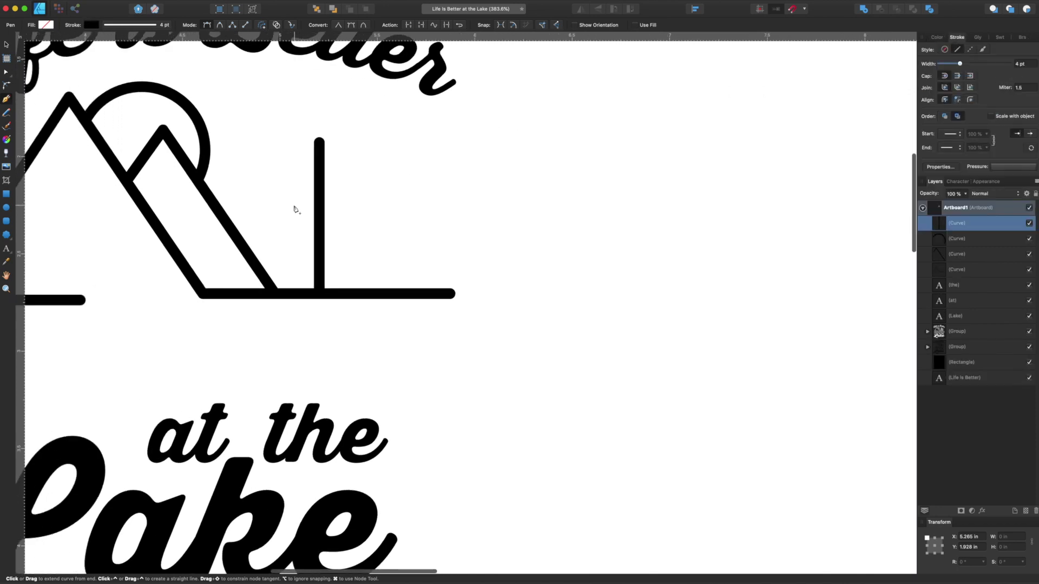
{"action": "left_click", "coordinate": [6, 44]}
- Draw a short curved branch sweeping down-left from the top of the vertical line
{"action": "left_click", "coordinate": [515, 199]}
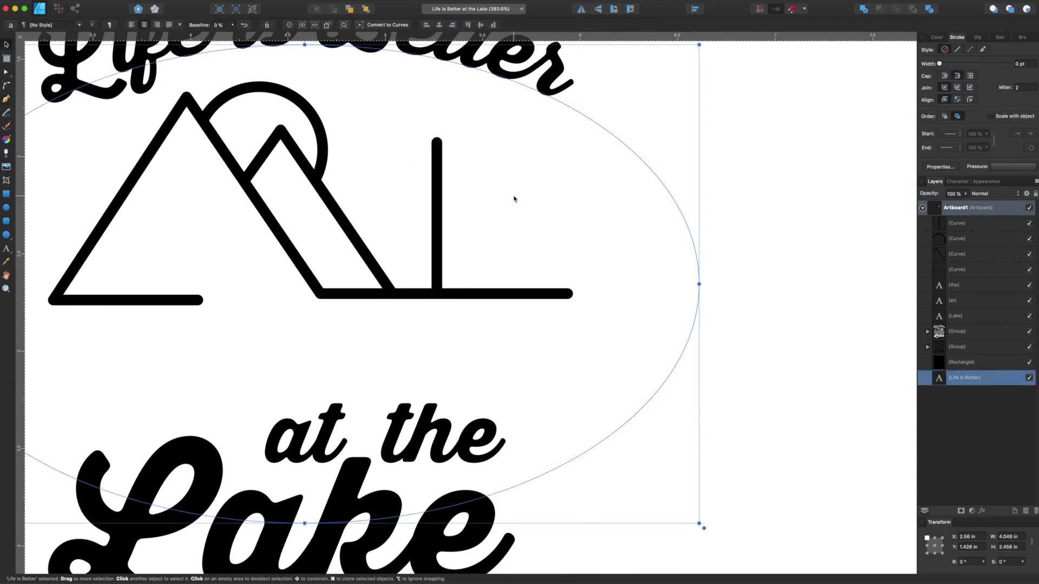
{"action": "left_click", "coordinate": [6, 99]}
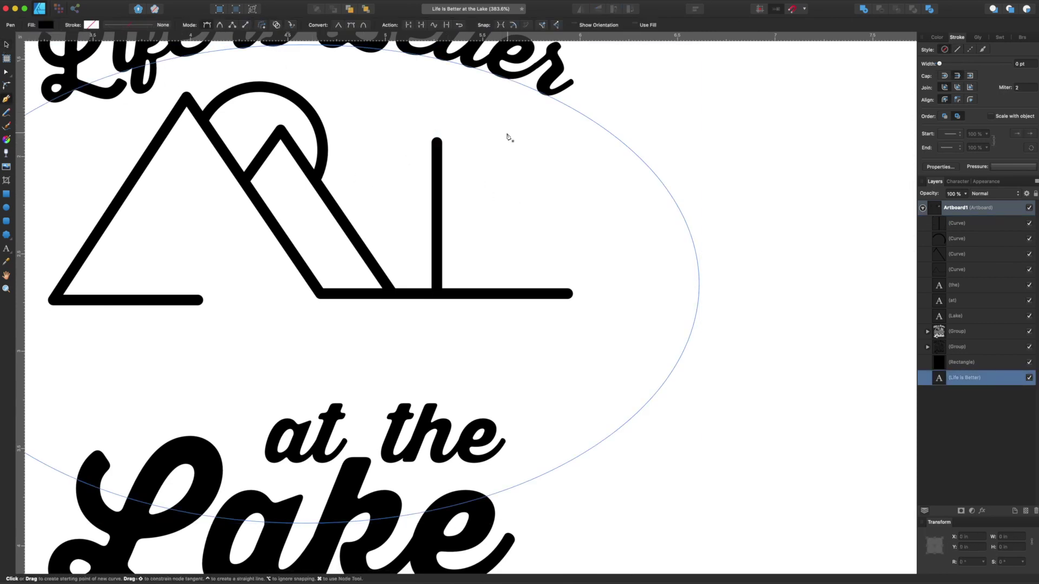
{"action": "left_click", "coordinate": [437, 142]}
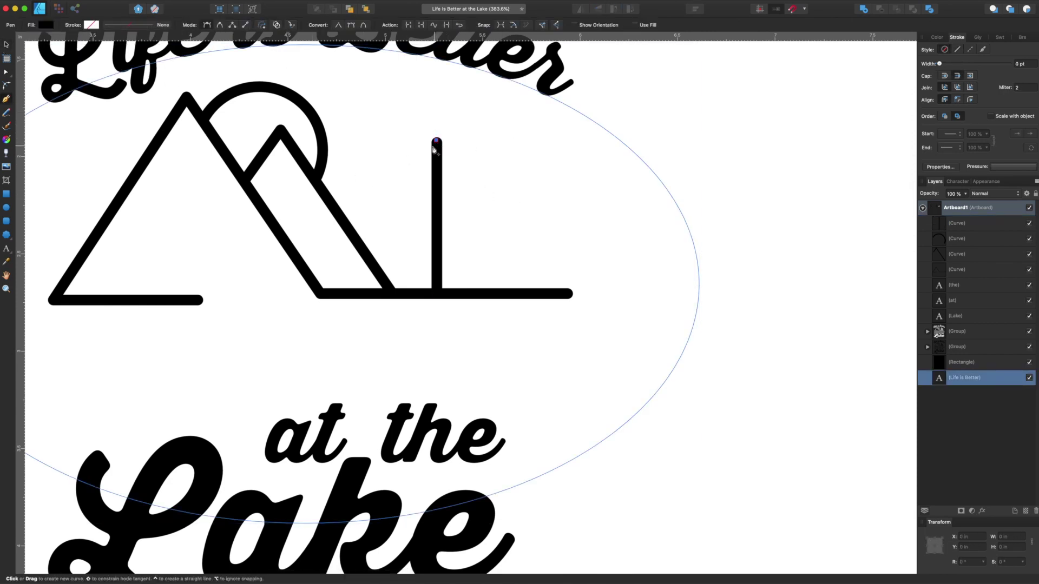
{"action": "left_click", "coordinate": [407, 172]}
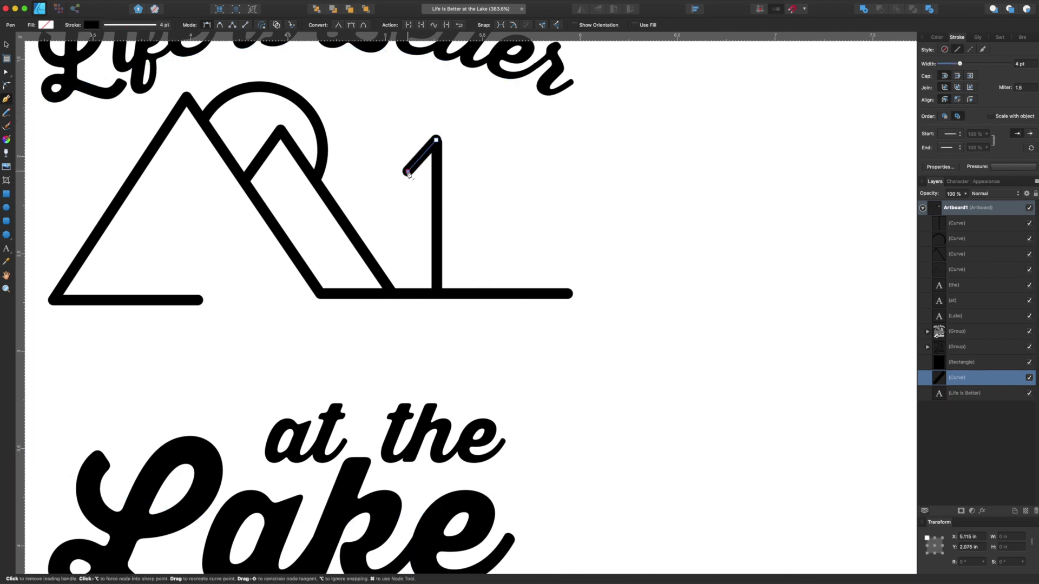
{"action": "key", "text": "super+z"}
{"action": "left_click", "coordinate": [438, 144]}
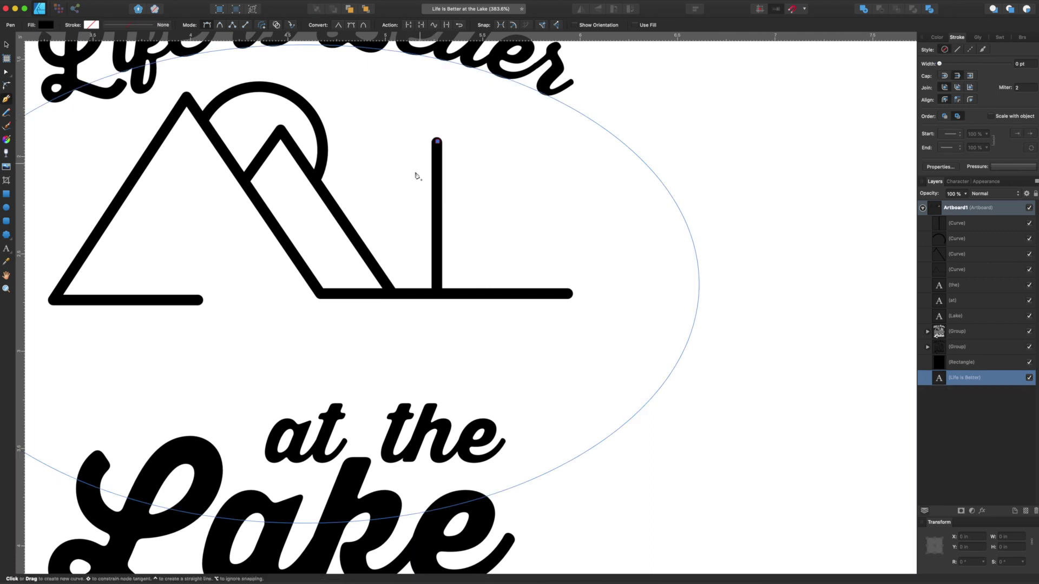
{"action": "left_click_drag", "start_coordinate": [409, 175], "coordinate": [387, 182]}
{"action": "key", "text": "Escape"}
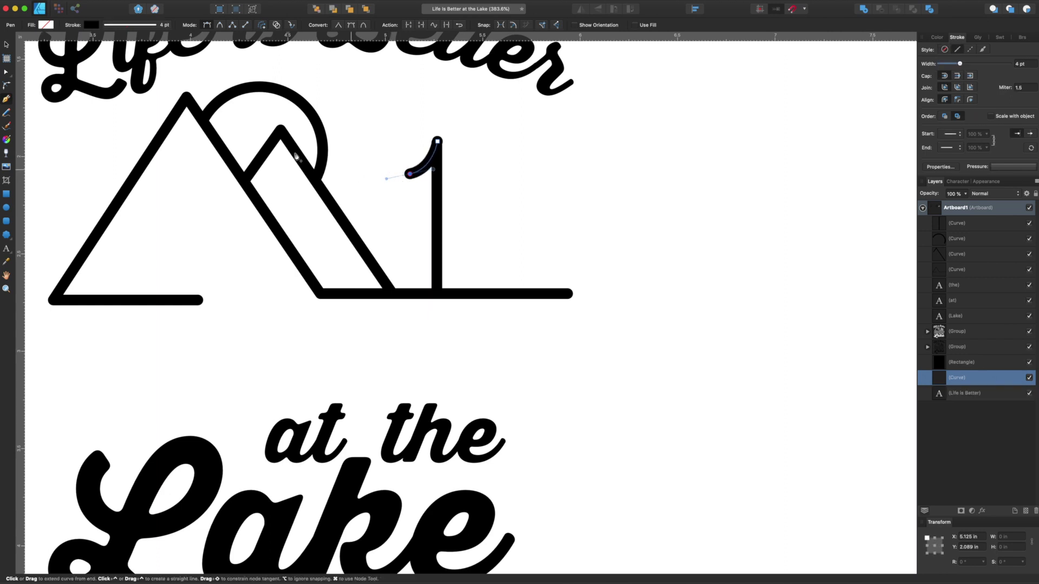
{"action": "key", "text": "v"}
{"action": "left_click", "coordinate": [468, 161]}
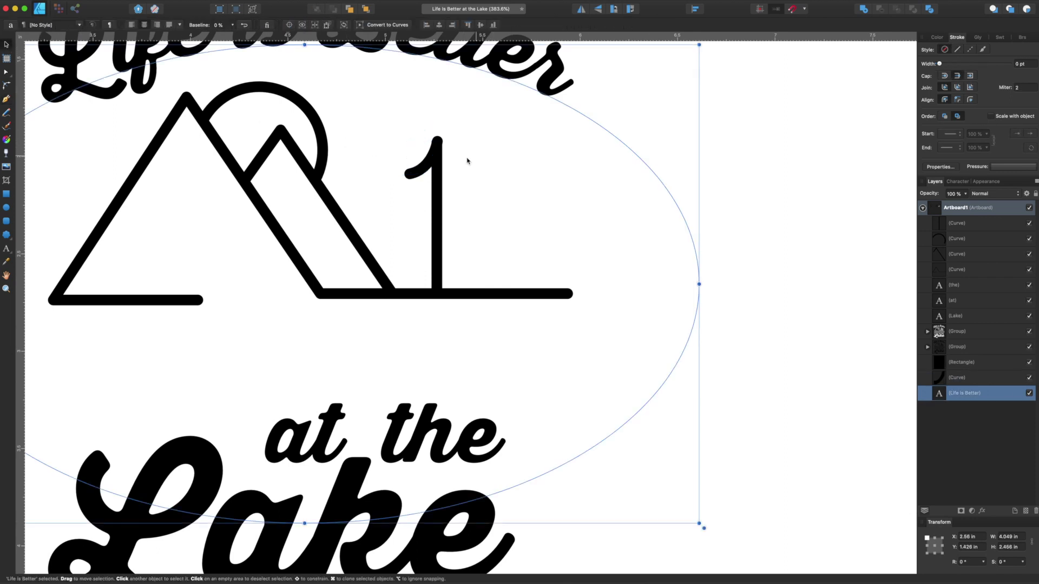
{"action": "scroll", "coordinate": [421, 171], "scroll_direction": "up", "scroll_amount": 3}
{"action": "left_click", "coordinate": [423, 173]}
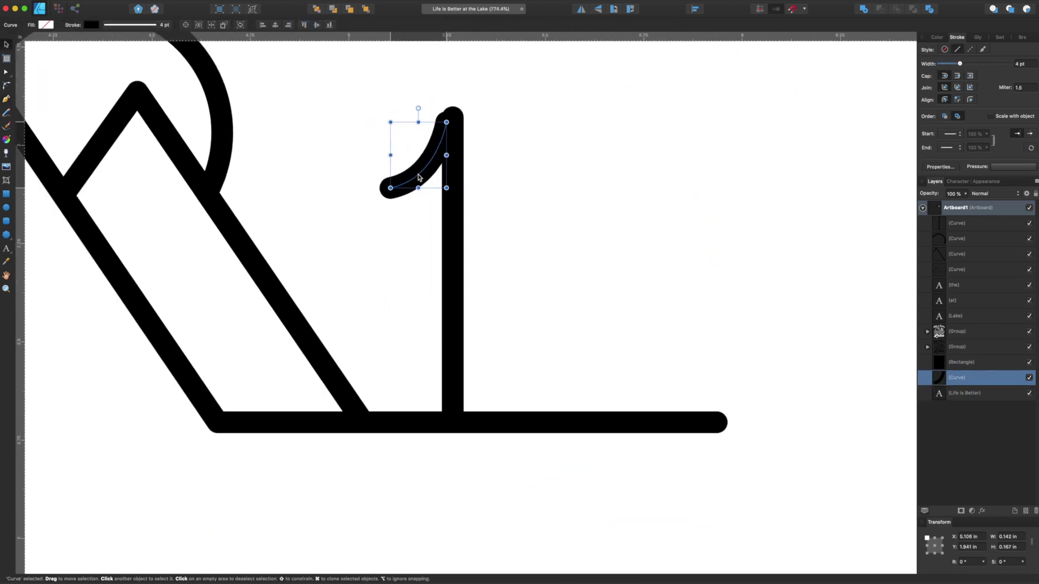
- Duplicate the curved branch, flip it horizontally, and place it as the matching right branch
{"action": "left_click_drag", "start_coordinate": [423, 173], "coordinate": [425, 171]}
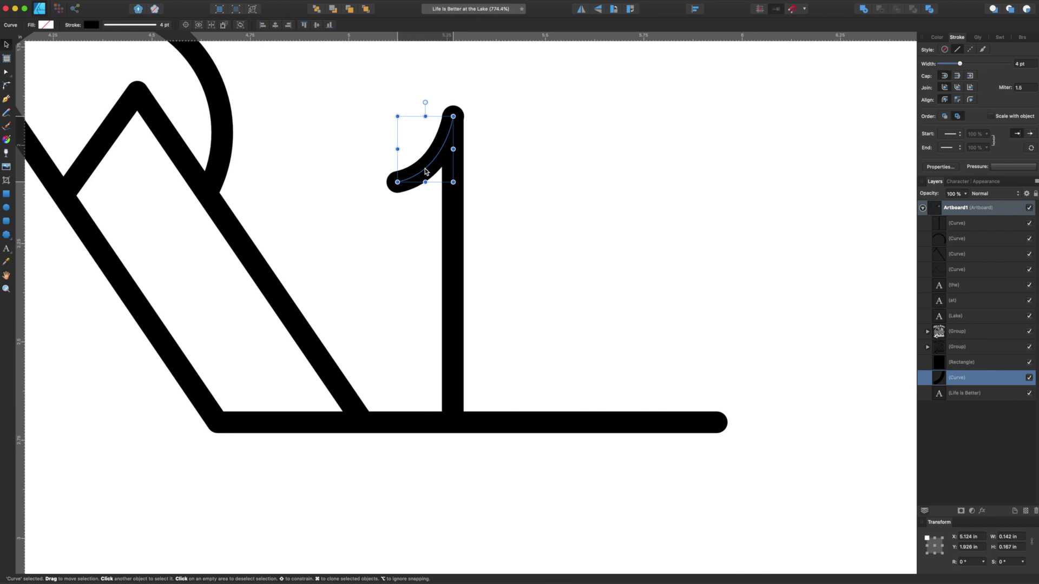
{"action": "left_click", "coordinate": [392, 138]}
{"action": "left_click", "coordinate": [416, 175]}
{"action": "left_click_drag", "start_coordinate": [415, 175], "coordinate": [523, 174]}
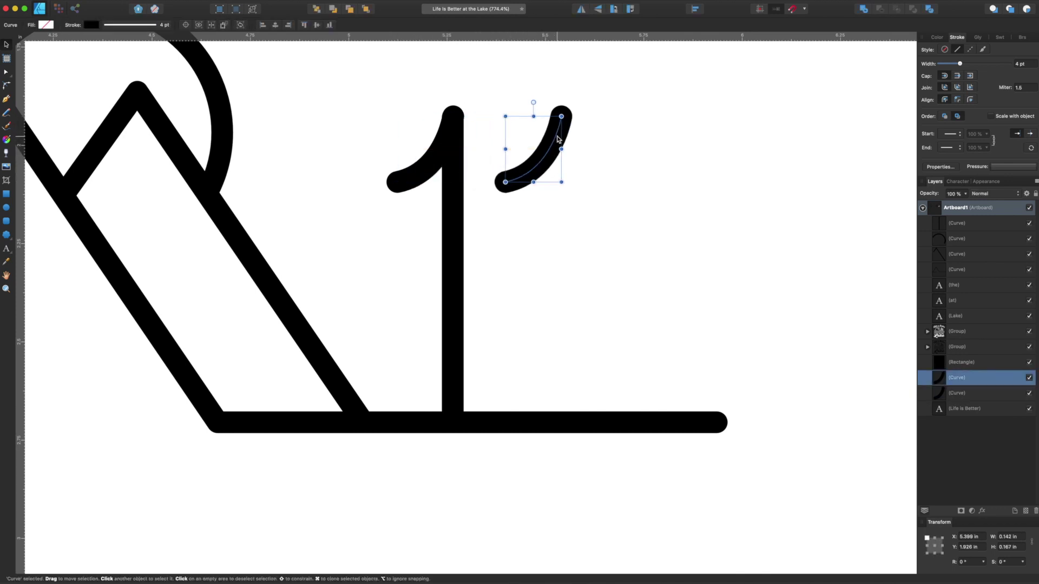
{"action": "key", "text": "super+z"}
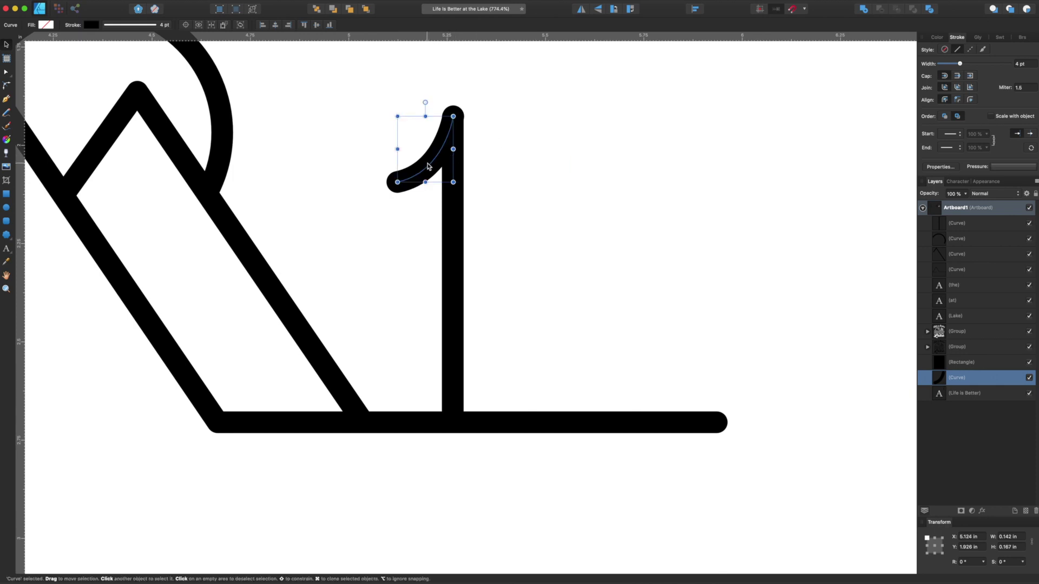
{"action": "left_click_drag", "start_coordinate": [428, 166], "coordinate": [550, 168]}
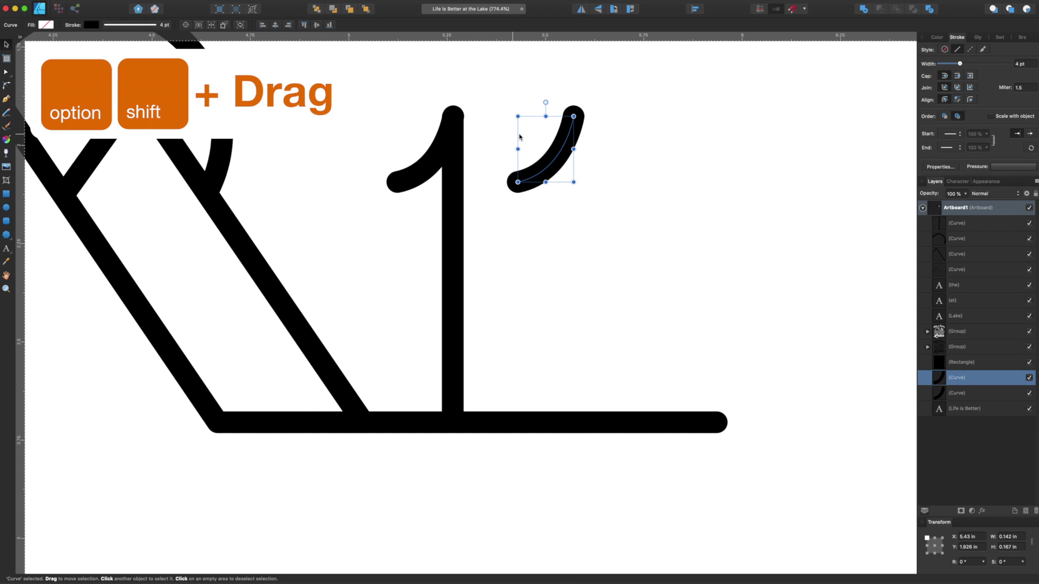
{"action": "left_click", "coordinate": [581, 9]}
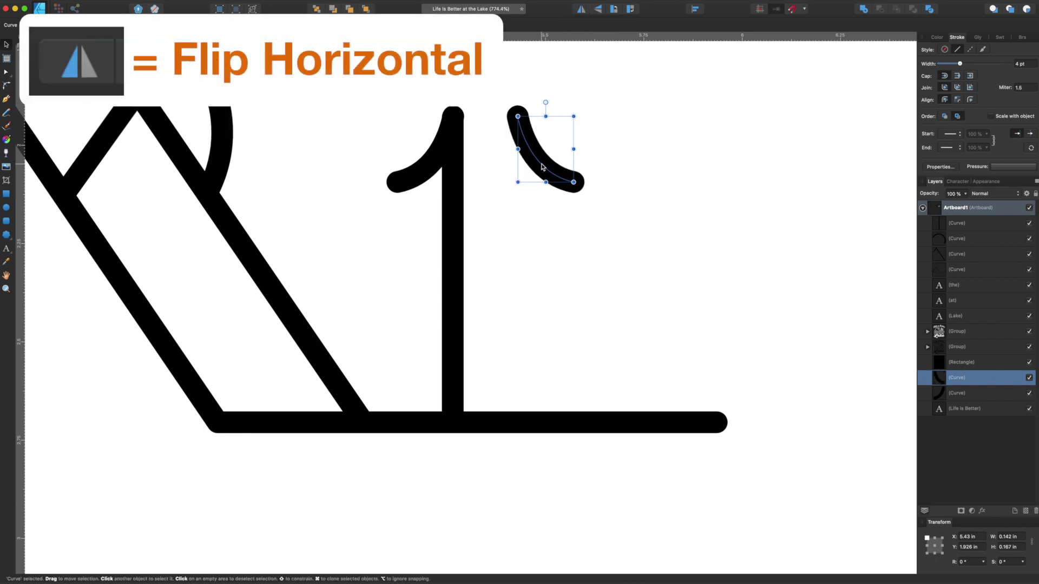
{"action": "left_click_drag", "start_coordinate": [534, 167], "coordinate": [477, 168]}
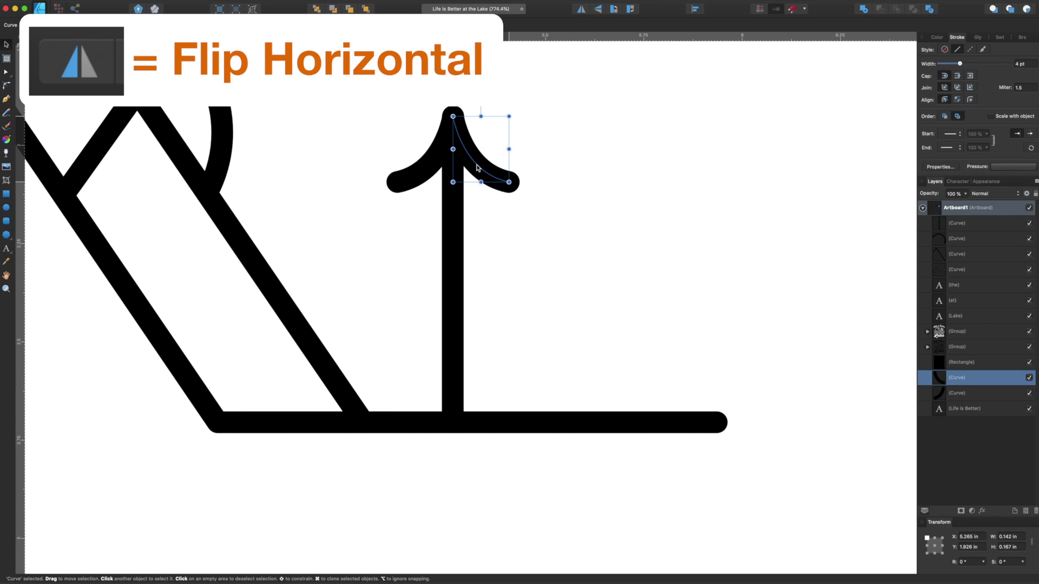
- Copy the branch pair further down the trunk
{"action": "left_click", "coordinate": [412, 183], "text": "shift"}
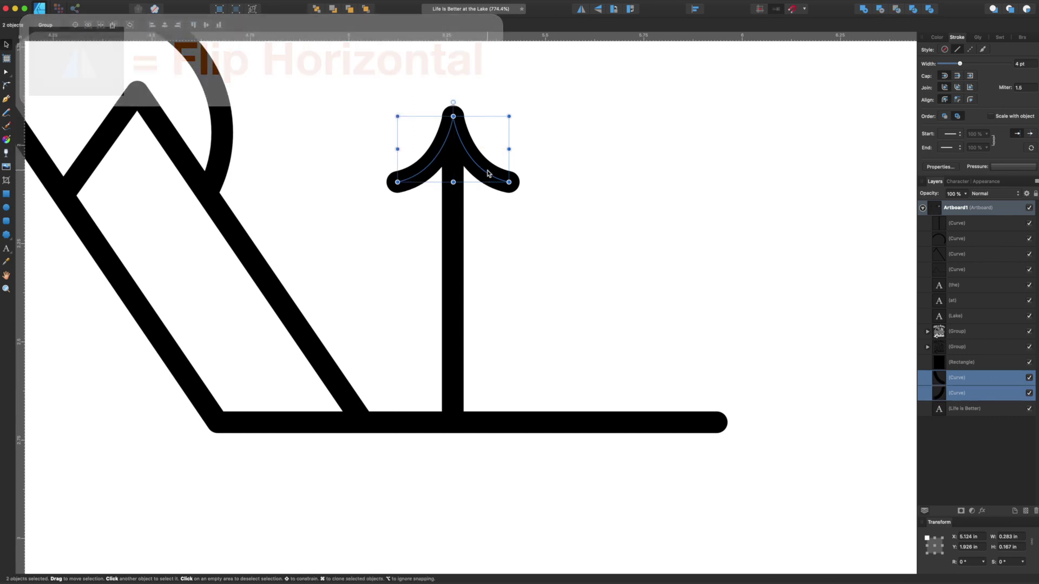
{"action": "left_click_drag", "start_coordinate": [487, 174], "coordinate": [490, 345]}
{"action": "left_click", "coordinate": [647, 243]}
{"action": "scroll", "coordinate": [646, 243], "scroll_direction": "down", "scroll_amount": 10}
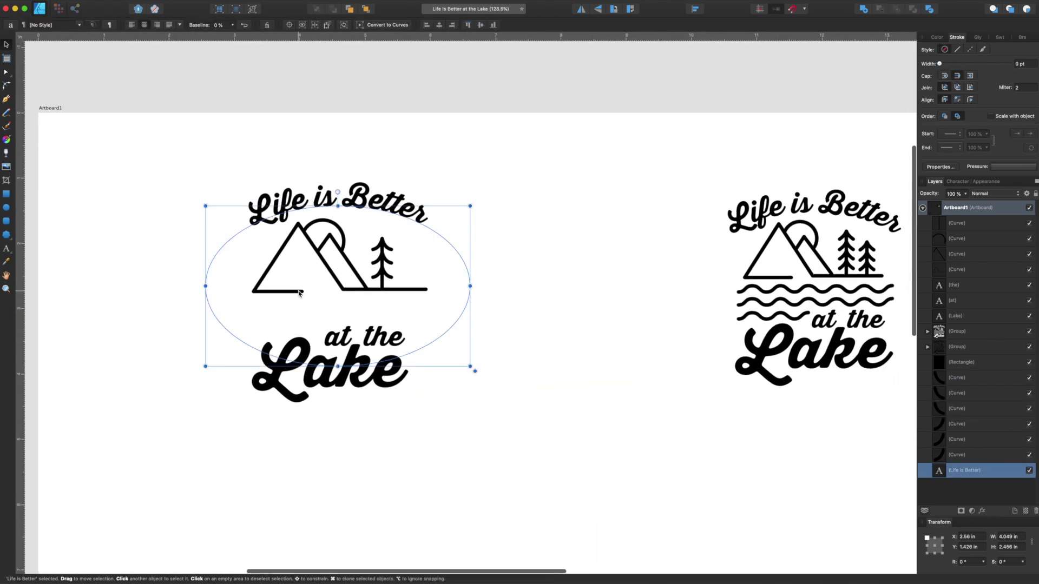
{"action": "scroll", "coordinate": [300, 292], "scroll_direction": "up", "scroll_amount": 6}
{"action": "scroll", "coordinate": [300, 292], "scroll_direction": "up", "scroll_amount": 3}
{"action": "scroll", "coordinate": [299, 291], "scroll_direction": "right", "scroll_amount": 5}
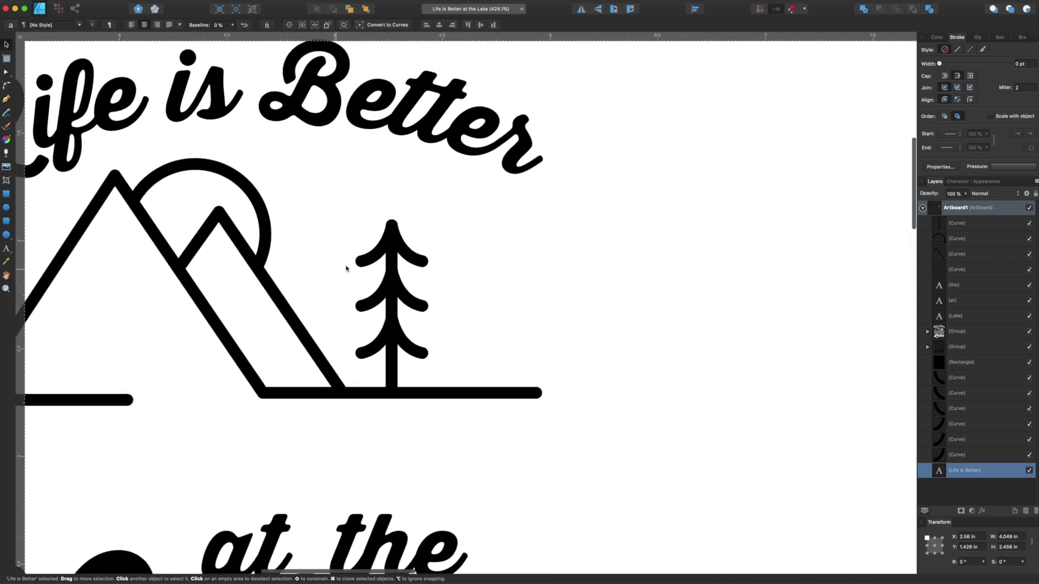
- Nudge the lower branch tiers upward and add another branch pair near the trunk's base
{"action": "left_click", "coordinate": [373, 297]}
{"action": "left_click", "coordinate": [410, 303], "text": "shift"}
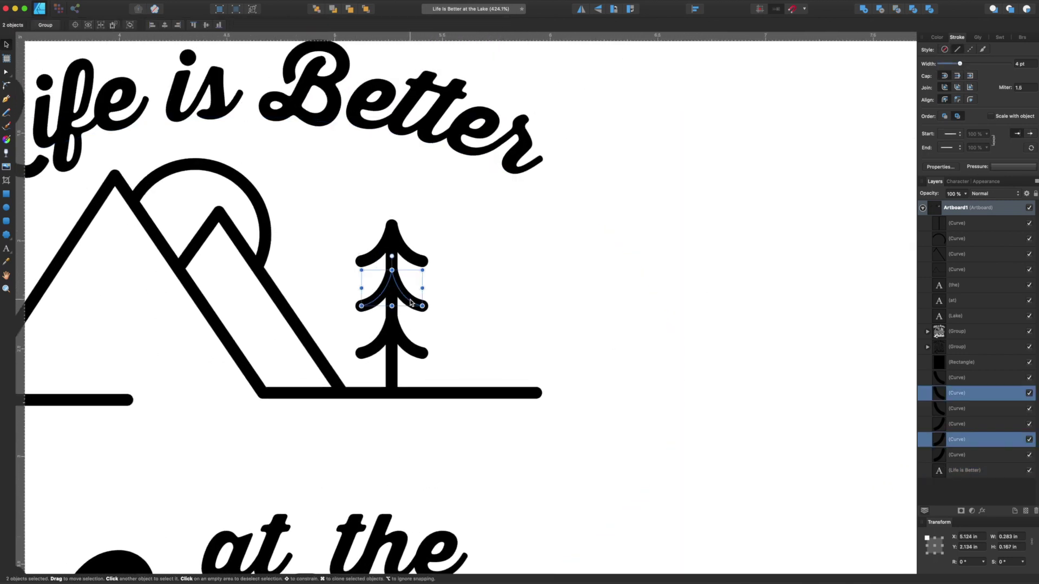
{"action": "key", "text": "Up"}
{"action": "key", "text": "Up"}
{"action": "key", "text": "Up"}
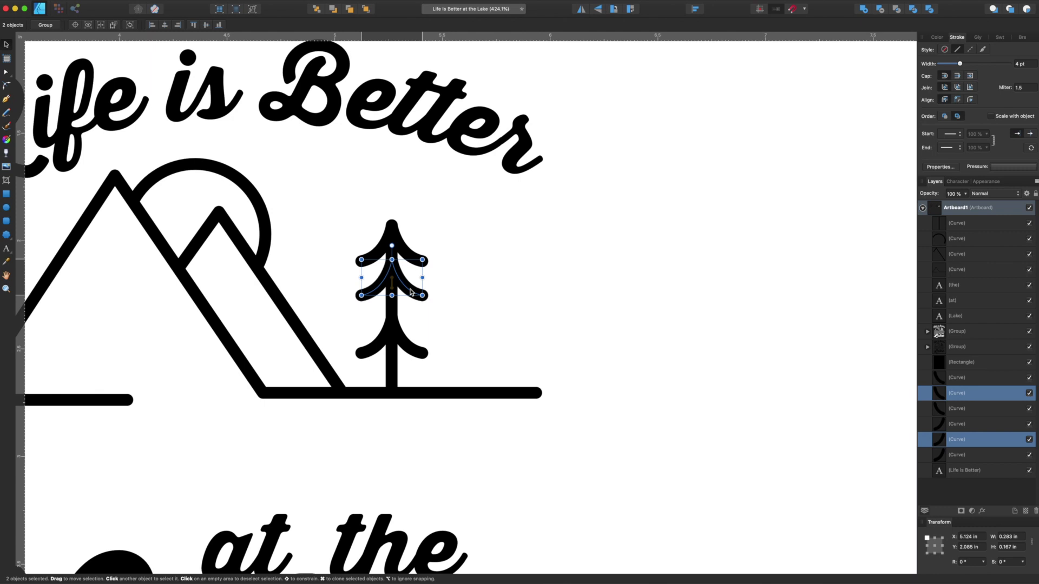
{"action": "left_click", "coordinate": [382, 331]}
{"action": "left_click", "coordinate": [416, 352], "text": "shift"}
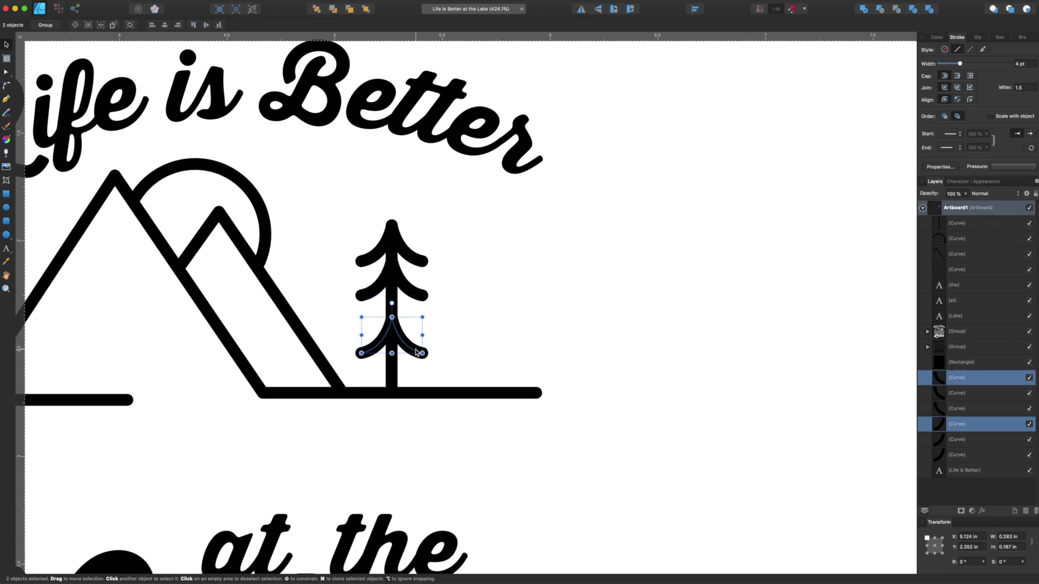
{"action": "key", "text": "Up"}
{"action": "key", "text": "Up"}
{"action": "key", "text": "Up"}
{"action": "key", "text": "Up"}
{"action": "key", "text": "Up"}
{"action": "key", "text": "Up"}
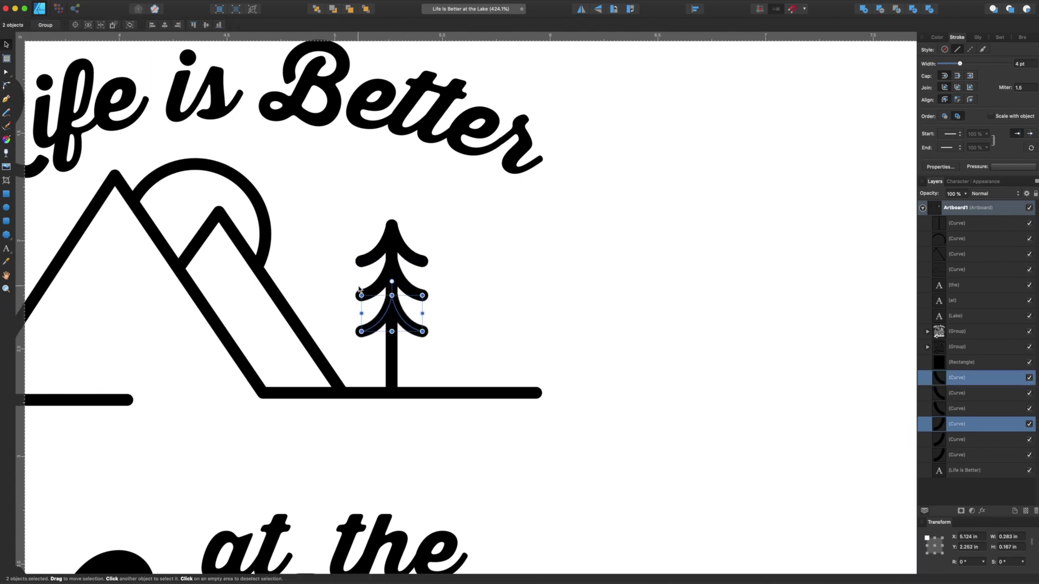
{"action": "left_click", "coordinate": [360, 292]}
{"action": "left_click", "coordinate": [415, 295], "text": "shift"}
{"action": "left_click_drag", "start_coordinate": [416, 295], "coordinate": [415, 370]}
{"action": "key", "text": "super+j"}
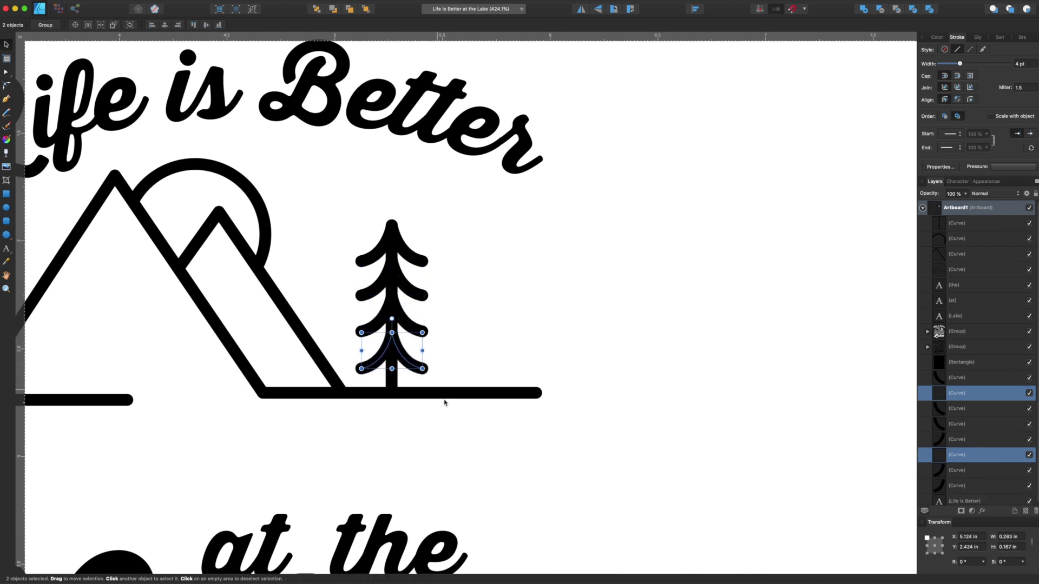
{"action": "left_click", "coordinate": [462, 438]}
- Select the trunk and all branches and duplicate the pine tree just to the right
{"action": "left_click", "coordinate": [398, 386]}
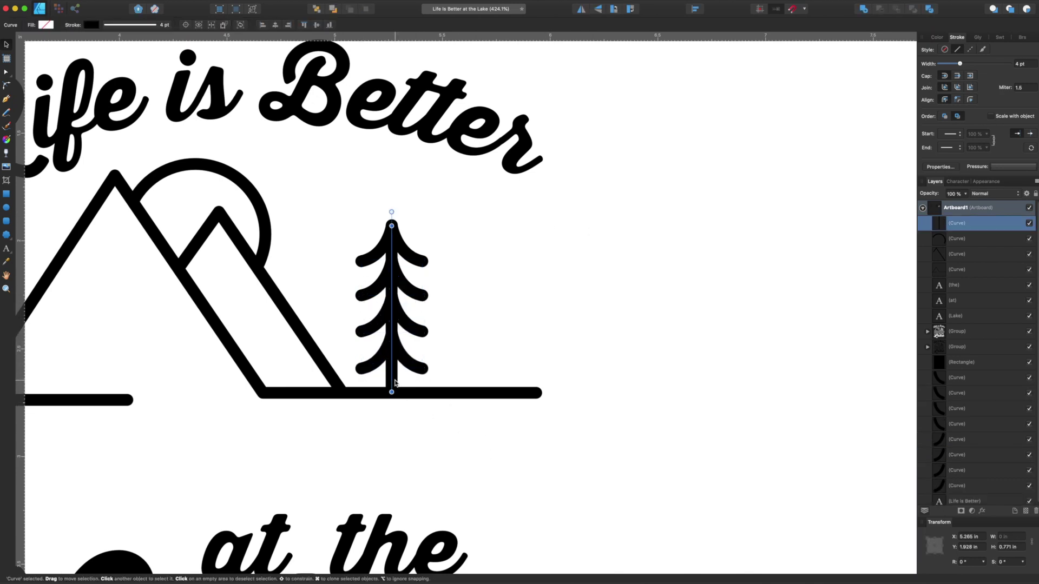
{"action": "left_click", "coordinate": [406, 368], "text": "shift"}
{"action": "left_click", "coordinate": [371, 365], "text": "shift"}
{"action": "left_click", "coordinate": [377, 326], "text": "shift"}
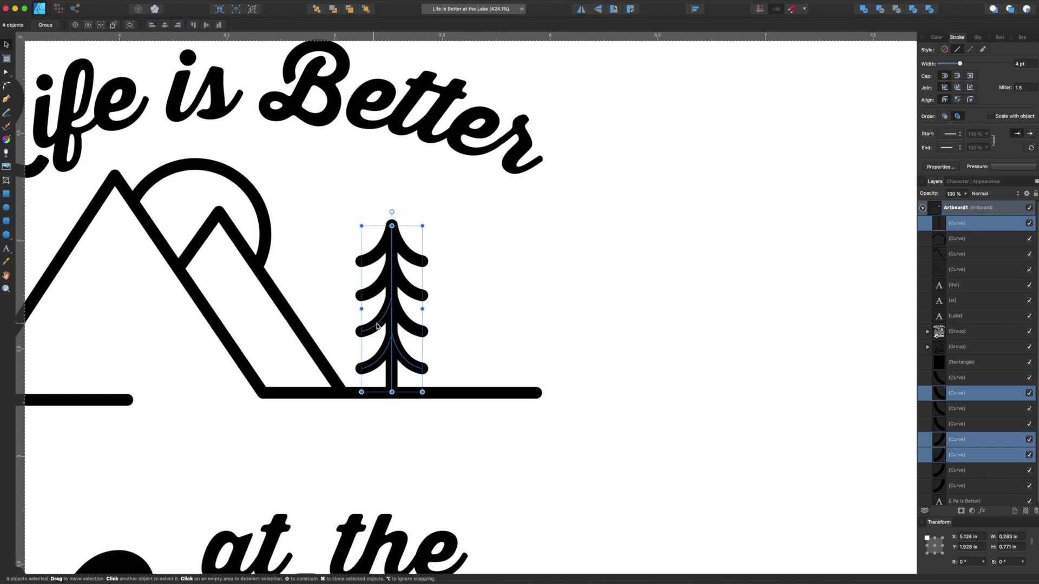
{"action": "left_click", "coordinate": [408, 327], "text": "shift"}
{"action": "left_click", "coordinate": [411, 295], "text": "shift"}
{"action": "left_click", "coordinate": [373, 294], "text": "shift"}
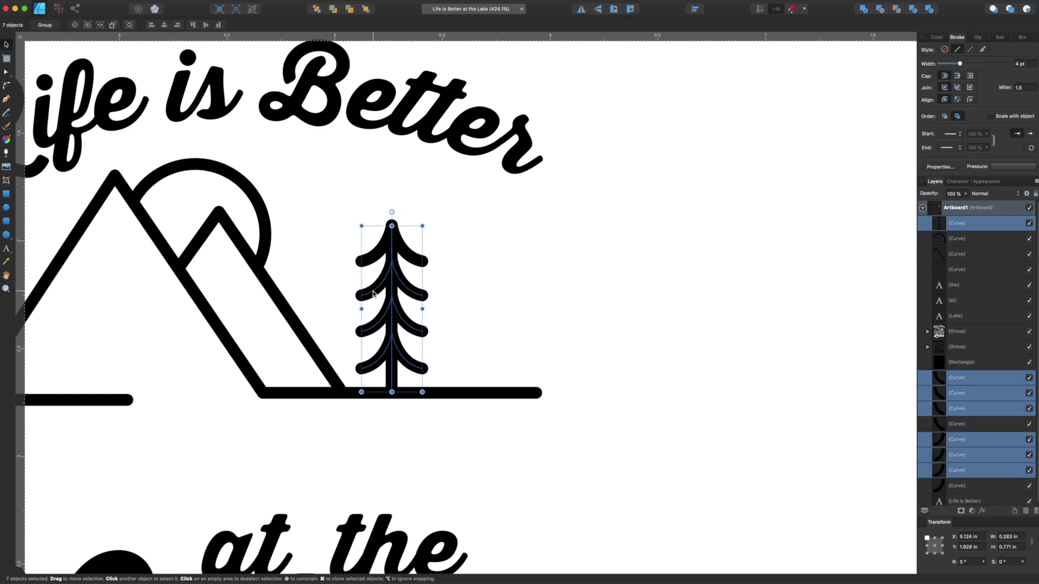
{"action": "left_click_drag", "start_coordinate": [373, 294], "coordinate": [454, 313]}
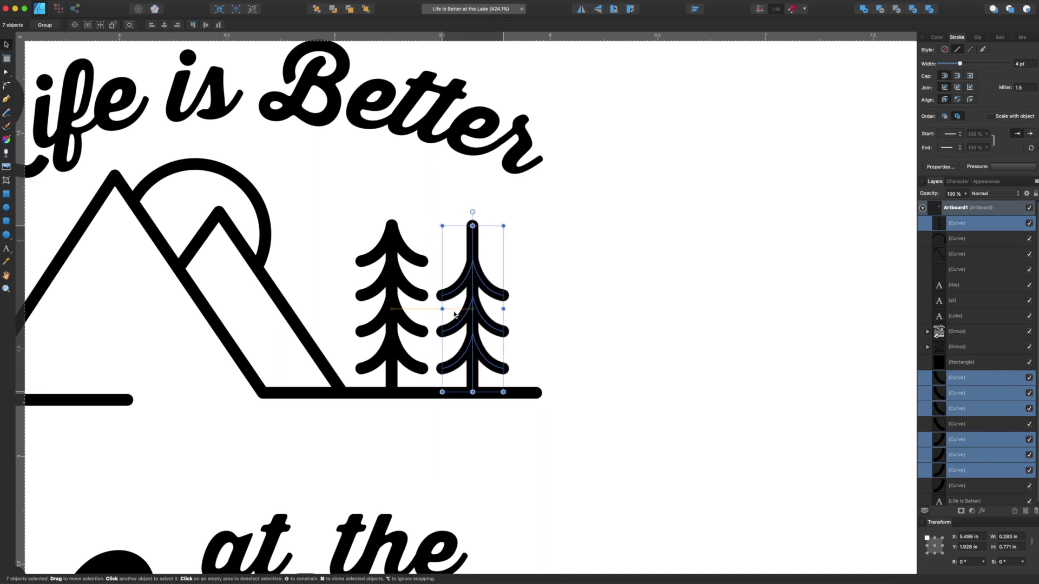
{"action": "left_click", "coordinate": [459, 452]}
- Shorten the copied tree's trunk from the top
{"action": "left_click", "coordinate": [472, 222]}
{"action": "left_click_drag", "start_coordinate": [472, 222], "coordinate": [472, 260]}
{"action": "scroll", "coordinate": [487, 422], "scroll_direction": "down", "scroll_amount": 5}
{"action": "left_click", "coordinate": [488, 426]}
{"action": "scroll", "coordinate": [490, 428], "scroll_direction": "down", "scroll_amount": 5}
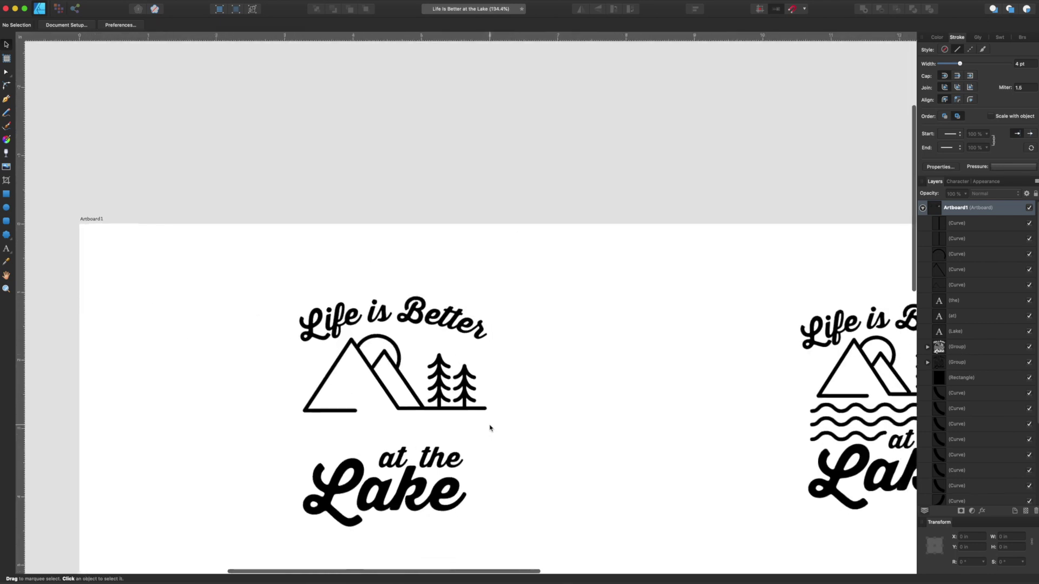
{"action": "scroll", "coordinate": [489, 428], "scroll_direction": "down", "scroll_amount": 3}
{"action": "scroll", "coordinate": [489, 428], "scroll_direction": "left", "scroll_amount": 3}
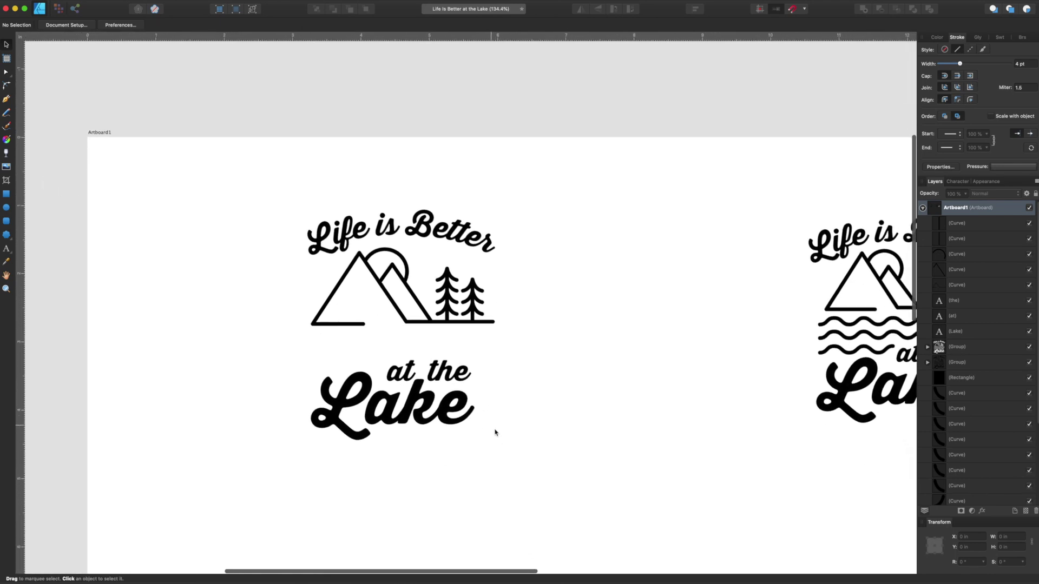
- Move the 'at the Lake' text lower on the artboard
{"action": "left_click_drag", "start_coordinate": [515, 437], "coordinate": [257, 309]}
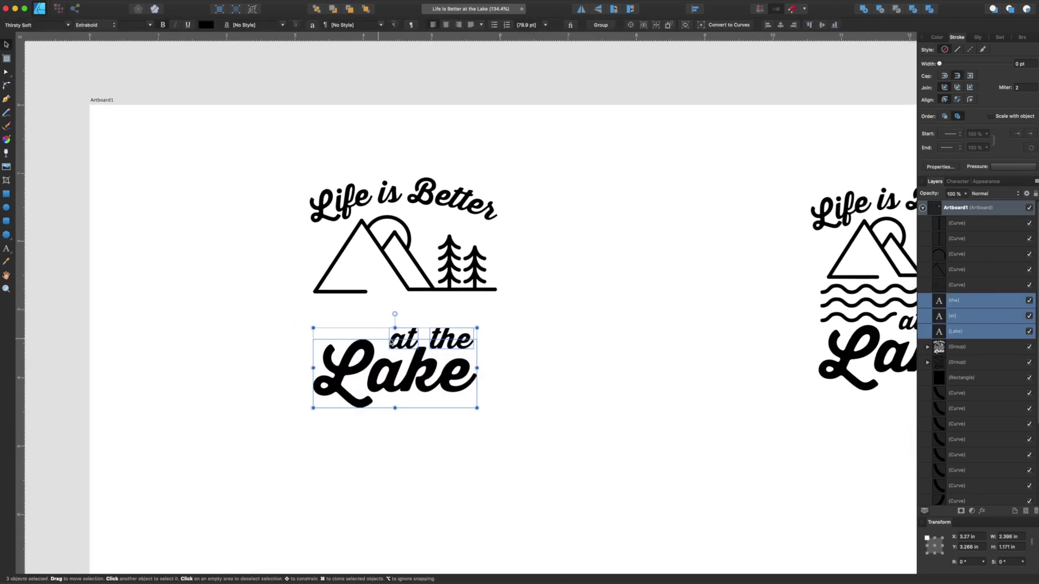
{"action": "left_click_drag", "start_coordinate": [414, 352], "coordinate": [414, 401]}
{"action": "scroll", "coordinate": [660, 326], "scroll_direction": "right", "scroll_amount": 8}
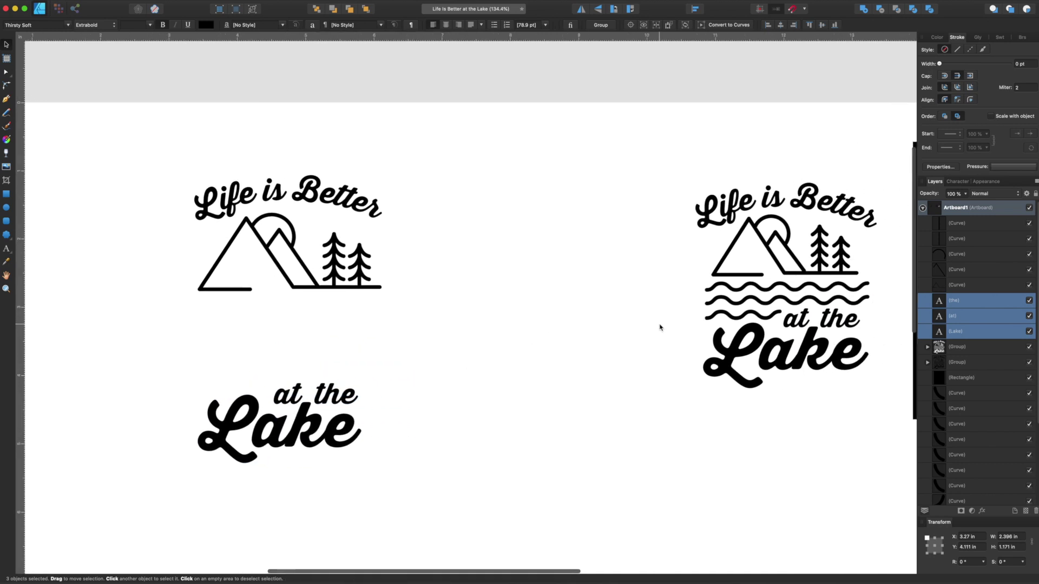
{"action": "scroll", "coordinate": [75, 306], "scroll_direction": "left", "scroll_amount": 5}
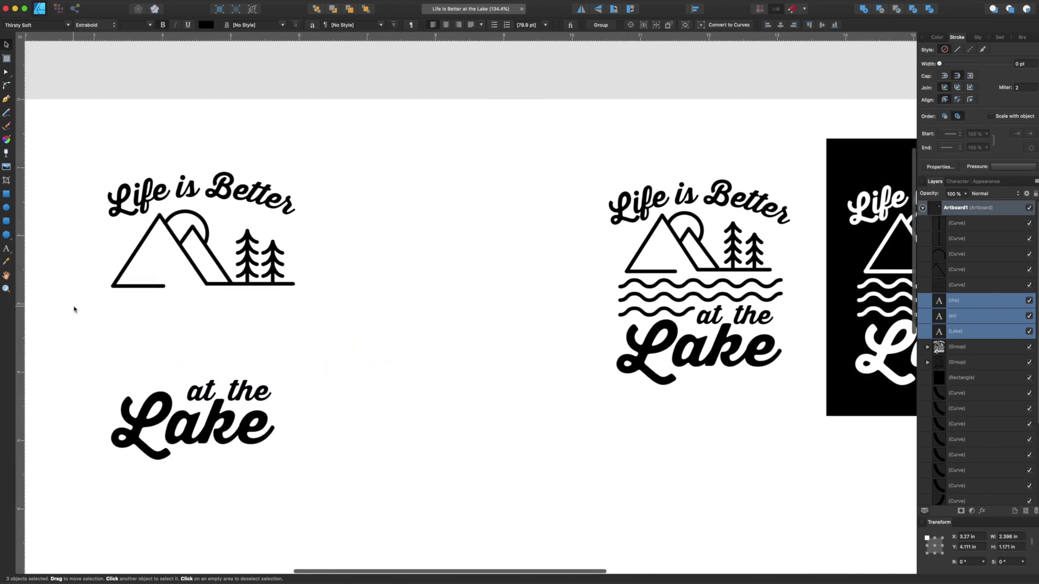
{"action": "scroll", "coordinate": [74, 309], "scroll_direction": "left", "scroll_amount": 3}
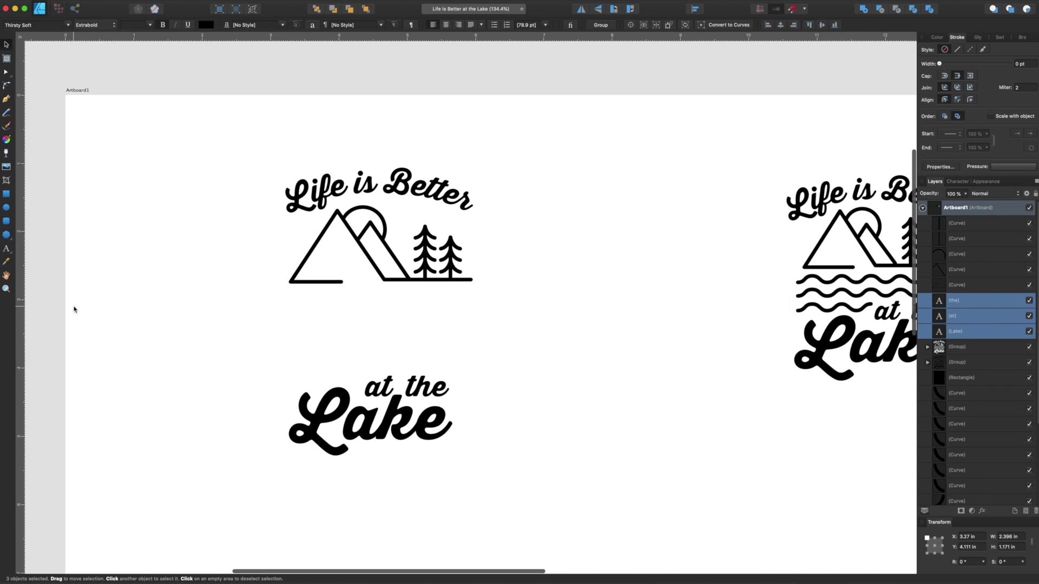
{"action": "scroll", "coordinate": [265, 332], "scroll_direction": "up", "scroll_amount": 5}
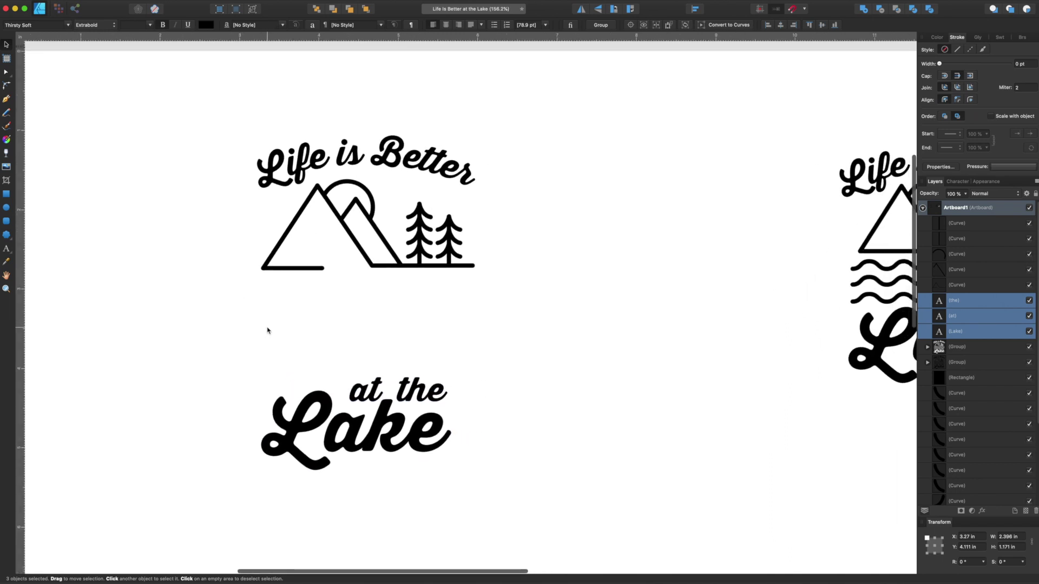
- Draw a small rectangle below the mountain line with a 0.8 pt stroke and no fill
{"action": "left_click", "coordinate": [6, 194]}
{"action": "left_click_drag", "start_coordinate": [300, 267], "coordinate": [334, 293]}
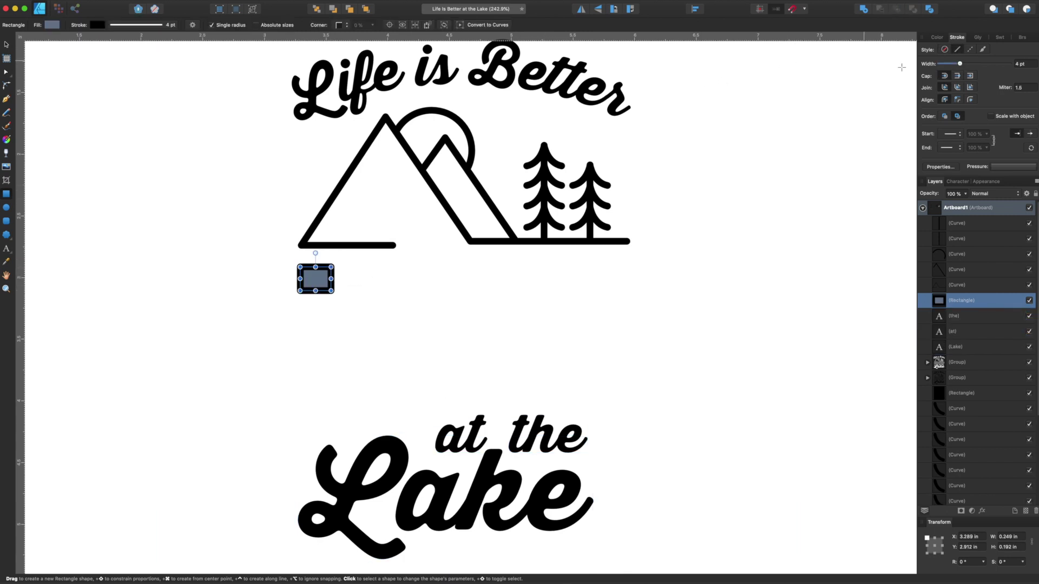
{"action": "left_click", "coordinate": [935, 37]}
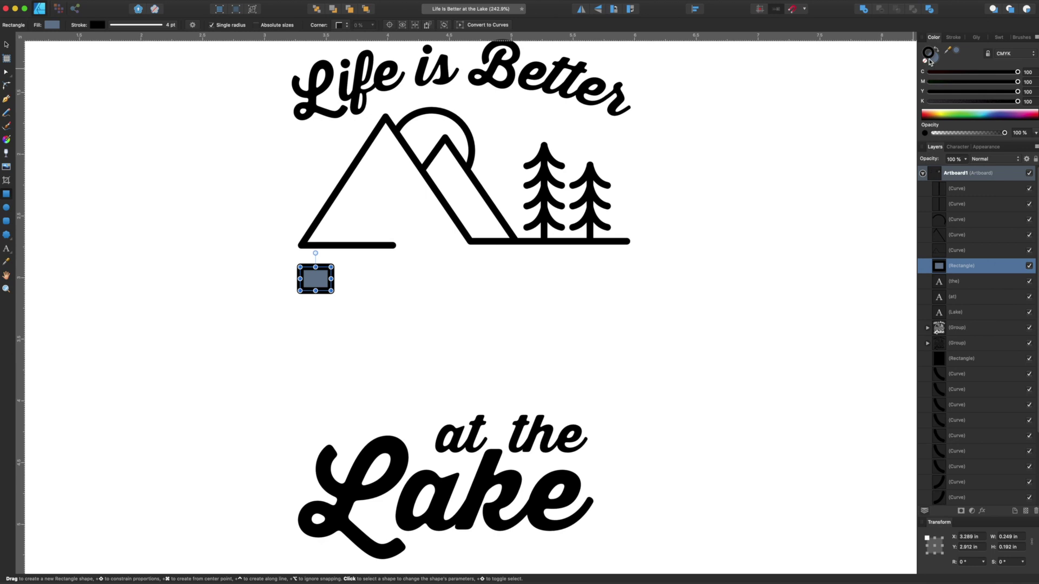
{"action": "left_click", "coordinate": [953, 38]}
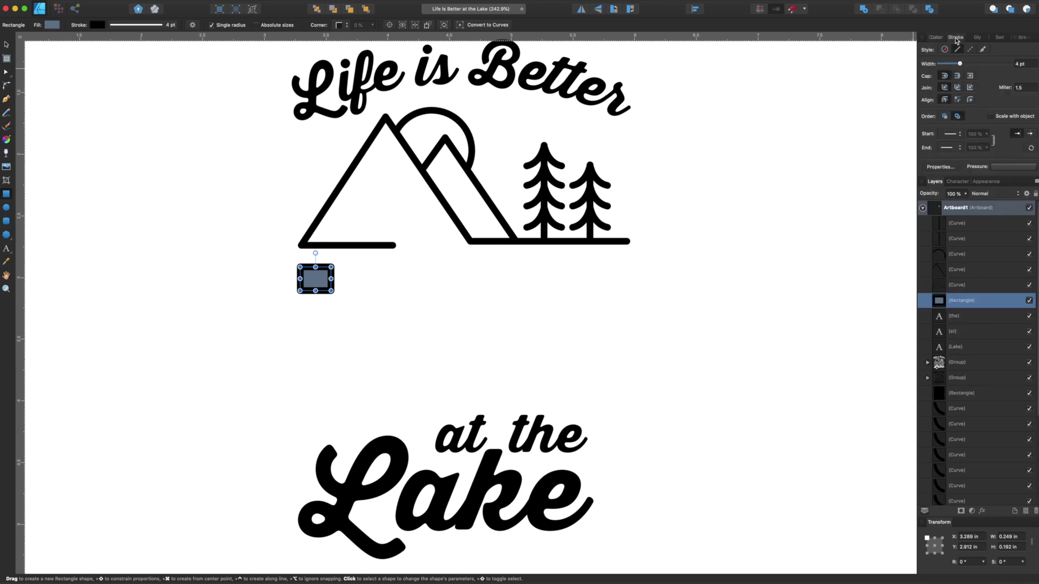
{"action": "left_click_drag", "start_coordinate": [960, 64], "coordinate": [952, 64]}
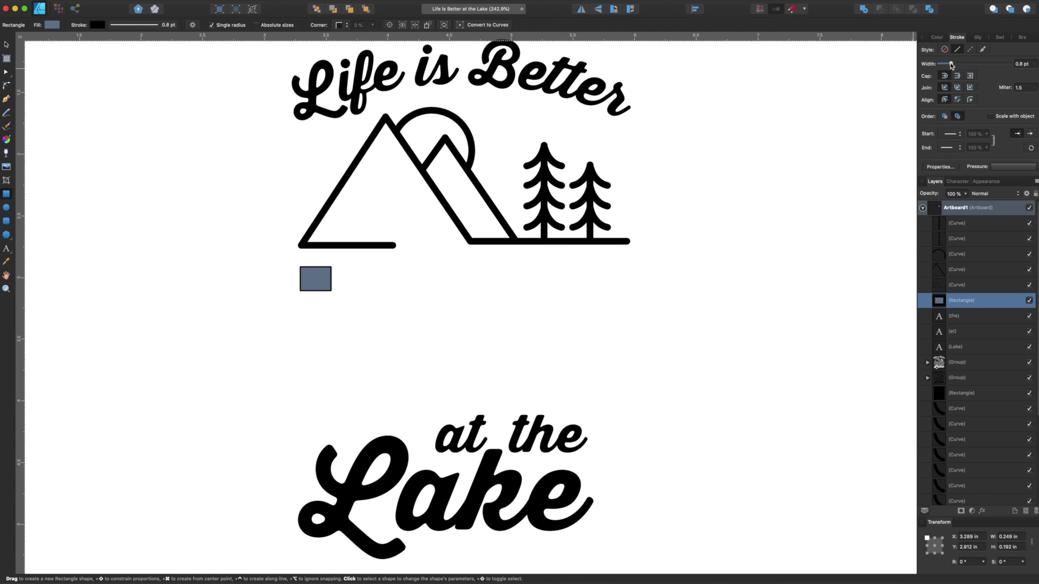
{"action": "left_click", "coordinate": [935, 38]}
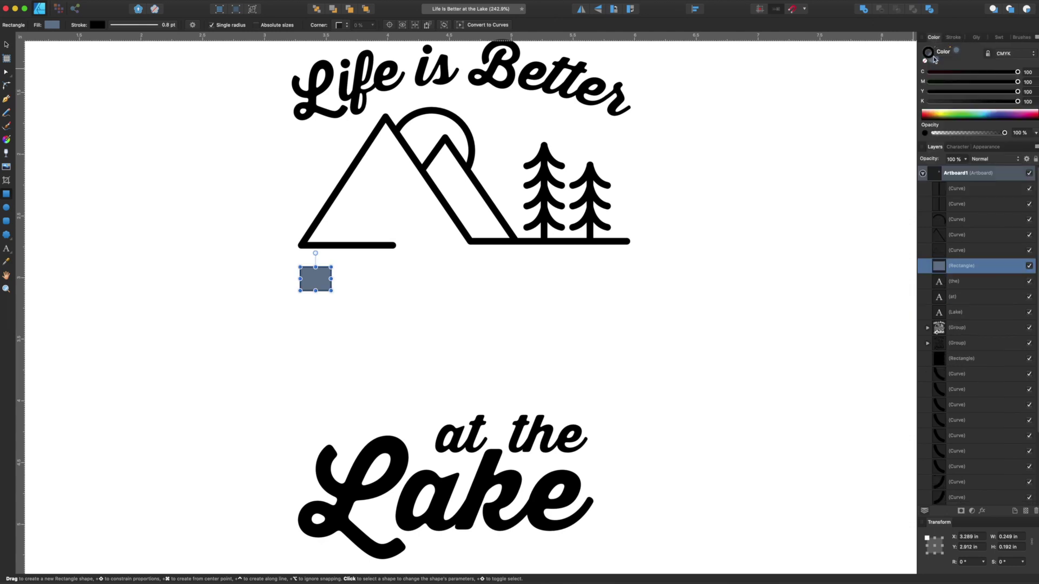
{"action": "left_click", "coordinate": [925, 62]}
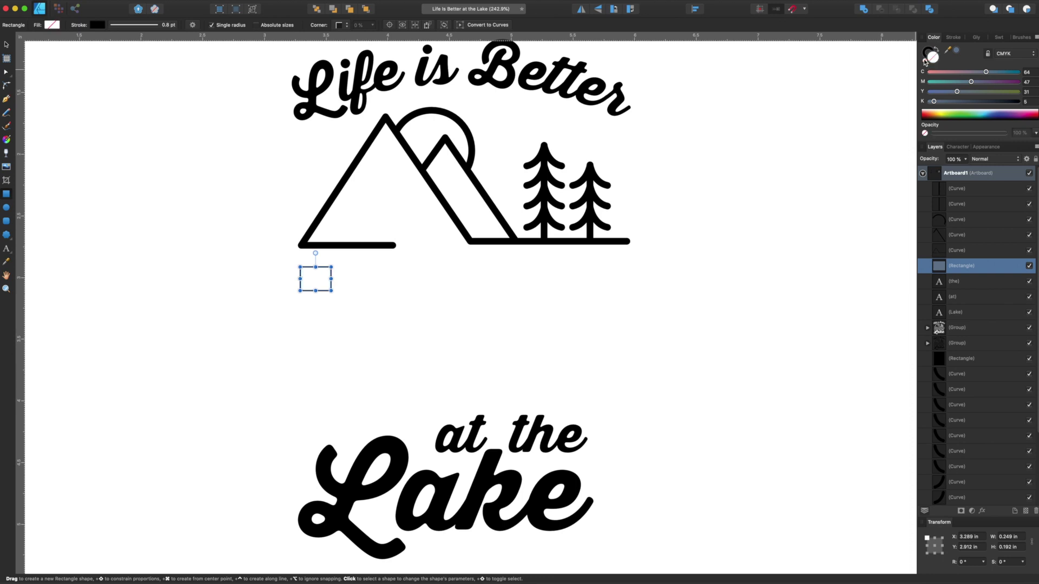
{"action": "scroll", "coordinate": [423, 323], "scroll_direction": "up", "scroll_amount": 2}
{"action": "scroll", "coordinate": [319, 309], "scroll_direction": "up", "scroll_amount": 4}
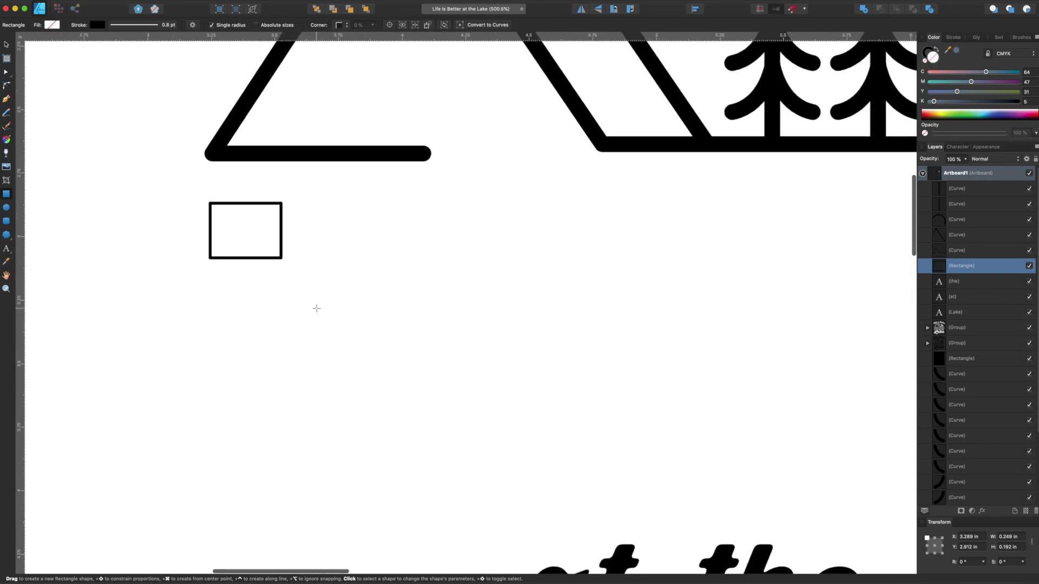
- Shrink the box slightly and clone boxes to the right into a row of eight
{"action": "left_click", "coordinate": [6, 46]}
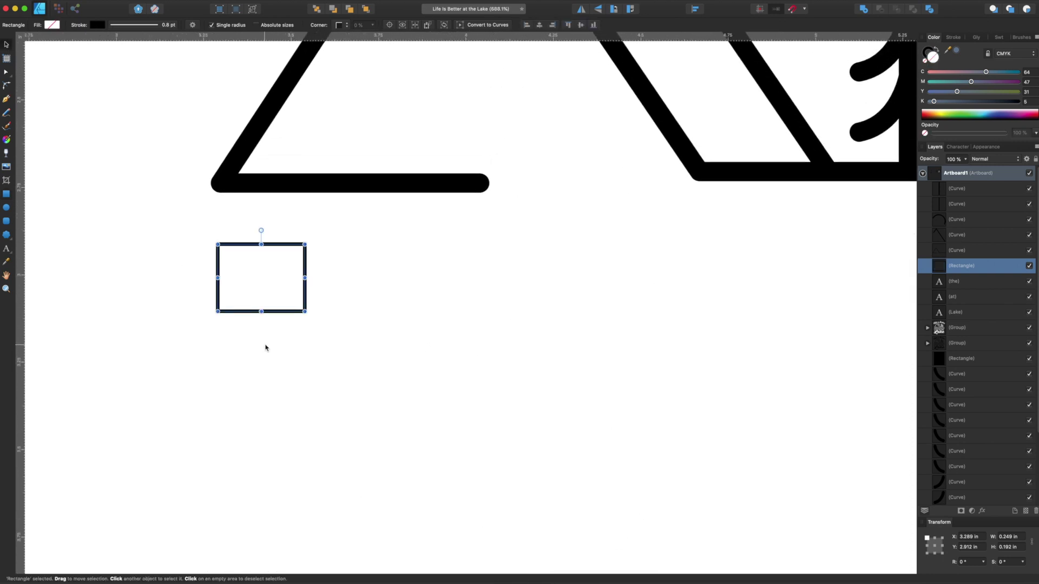
{"action": "mouse_move", "coordinate": [304, 311]}
{"action": "left_mouse_down"}
{"action": "mouse_move", "coordinate": [276, 358]}
{"action": "mouse_move", "coordinate": [357, 365]}
{"action": "left_mouse_up"}
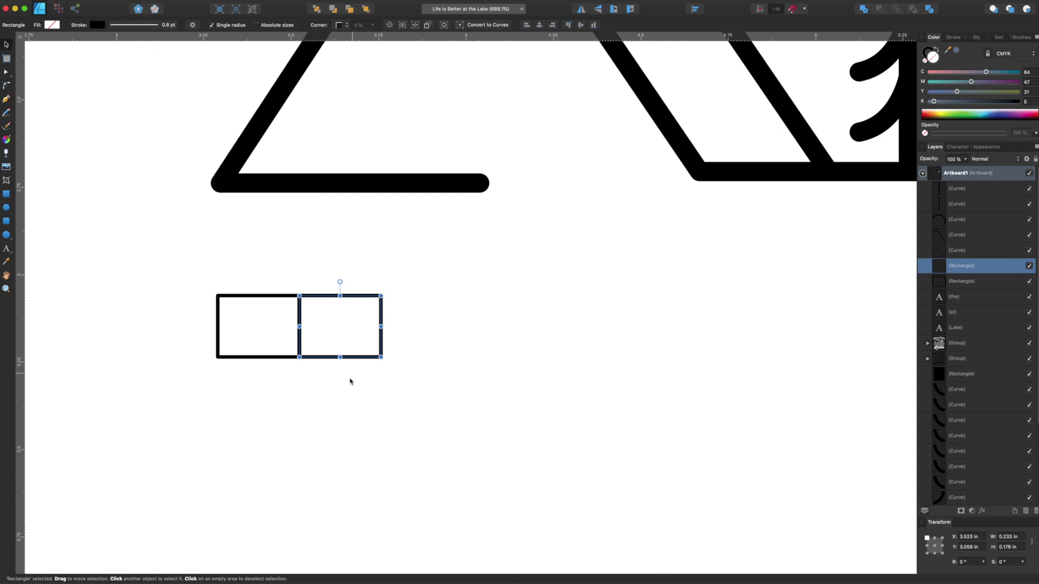
{"action": "left_click", "coordinate": [400, 388]}
{"action": "left_click", "coordinate": [266, 300]}
{"action": "left_click", "coordinate": [325, 296], "text": "shift"}
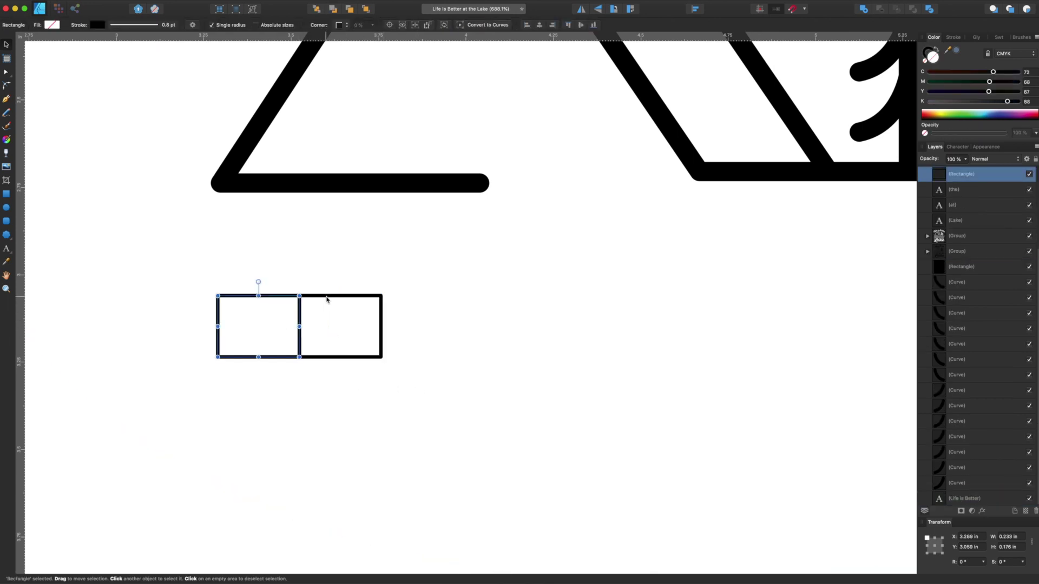
{"action": "left_click_drag", "start_coordinate": [300, 311], "coordinate": [462, 327]}
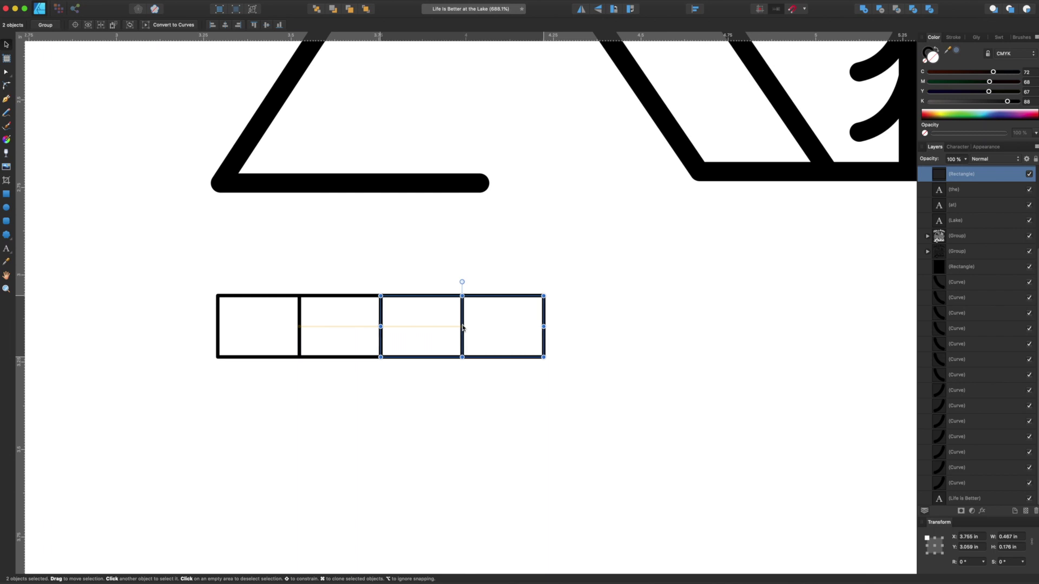
{"action": "left_click", "coordinate": [300, 319], "text": "shift"}
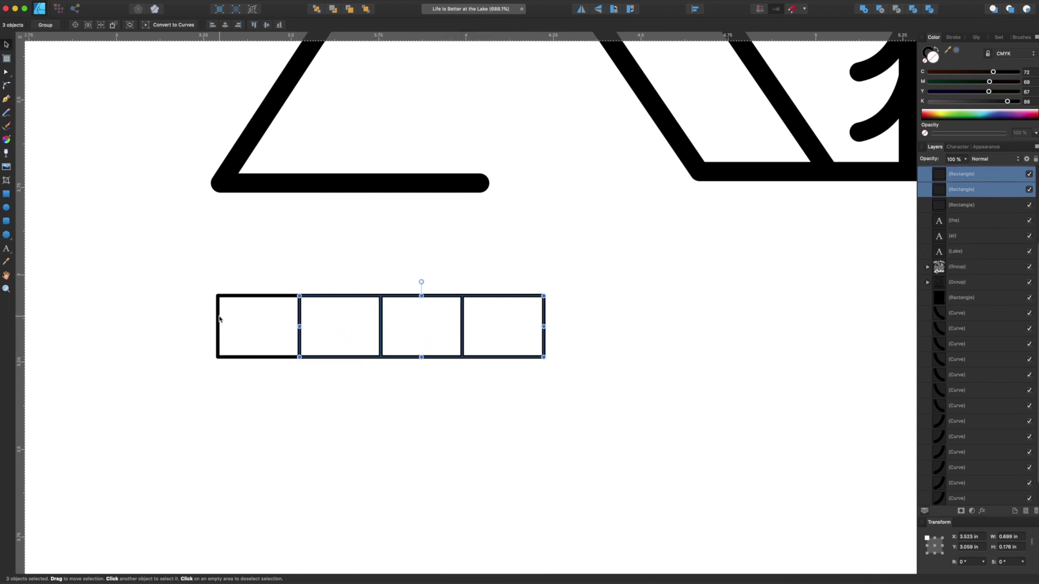
{"action": "left_click", "coordinate": [219, 319], "text": "shift"}
{"action": "mouse_move", "coordinate": [219, 319]}
{"action": "left_mouse_down"}
{"action": "mouse_move", "coordinate": [573, 340]}
{"action": "mouse_move", "coordinate": [532, 343]}
{"action": "mouse_move", "coordinate": [543, 345]}
{"action": "left_mouse_up"}
- Clone the eight boxes to extend the row to about sixteen
{"action": "scroll", "coordinate": [544, 345], "scroll_direction": "down", "scroll_amount": 2}
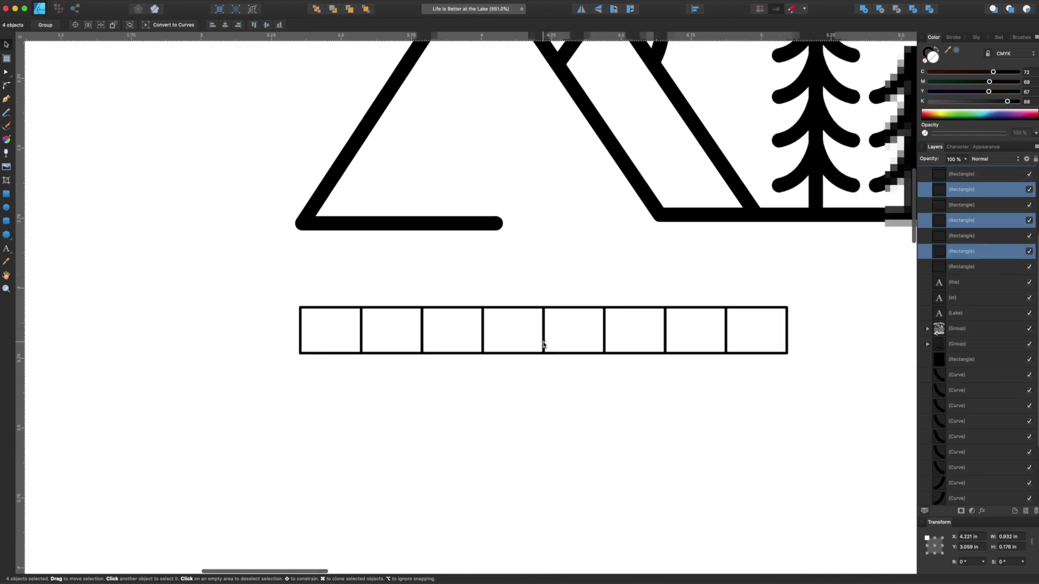
{"action": "scroll", "coordinate": [544, 345], "scroll_direction": "down", "scroll_amount": 3}
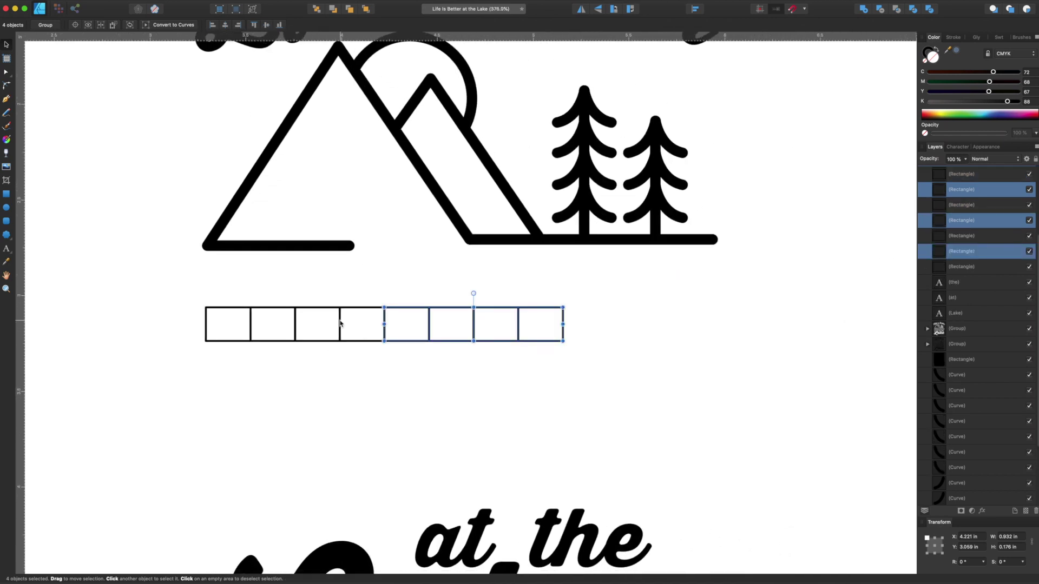
{"action": "left_click", "coordinate": [340, 324], "text": "shift"}
{"action": "left_click", "coordinate": [296, 323], "text": "shift"}
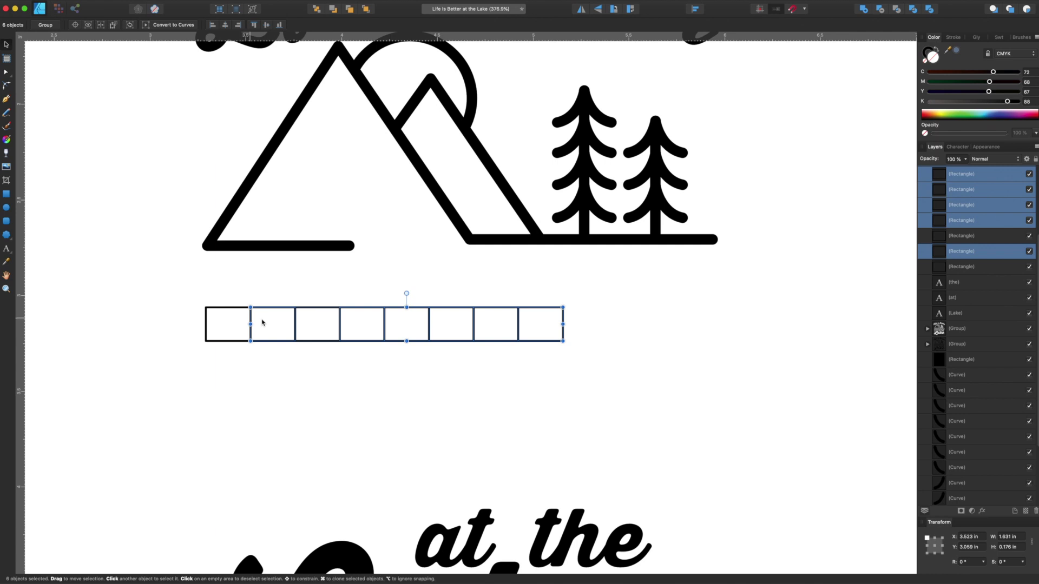
{"action": "left_click", "coordinate": [318, 312], "text": "shift"}
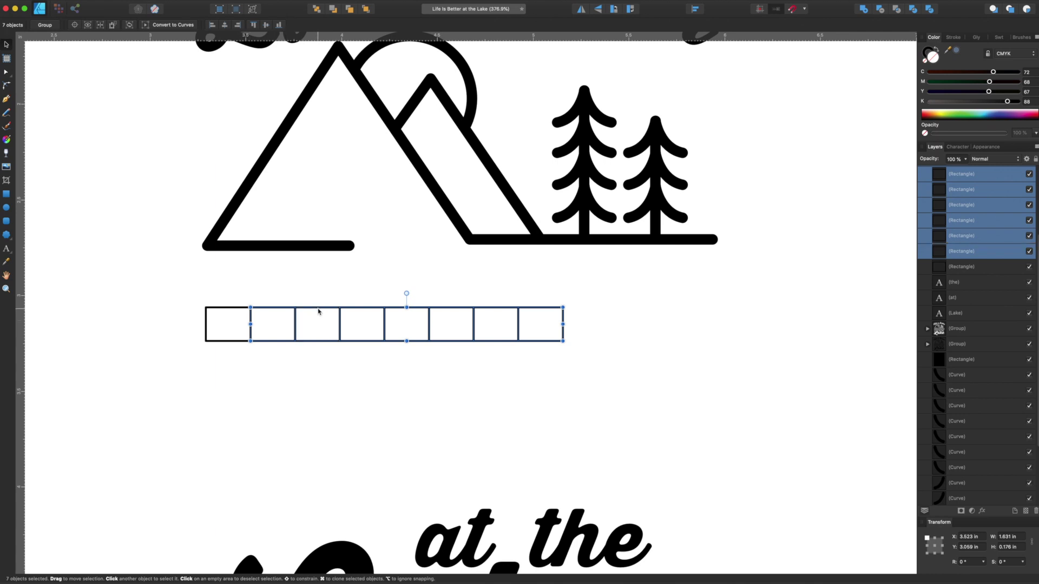
{"action": "left_click", "coordinate": [217, 310], "text": "shift"}
{"action": "mouse_move", "coordinate": [217, 310]}
{"action": "left_mouse_down"}
{"action": "mouse_move", "coordinate": [619, 333]}
{"action": "mouse_move", "coordinate": [572, 330]}
{"action": "left_mouse_up"}
- Convert the arched 'Life is Better' path text into a single group of letter curves, then deselect it
{"action": "left_click", "coordinate": [489, 429]}
{"action": "scroll", "coordinate": [333, 389], "scroll_direction": "up", "scroll_amount": 1}
{"action": "scroll", "coordinate": [333, 389], "scroll_direction": "left", "scroll_amount": 1}
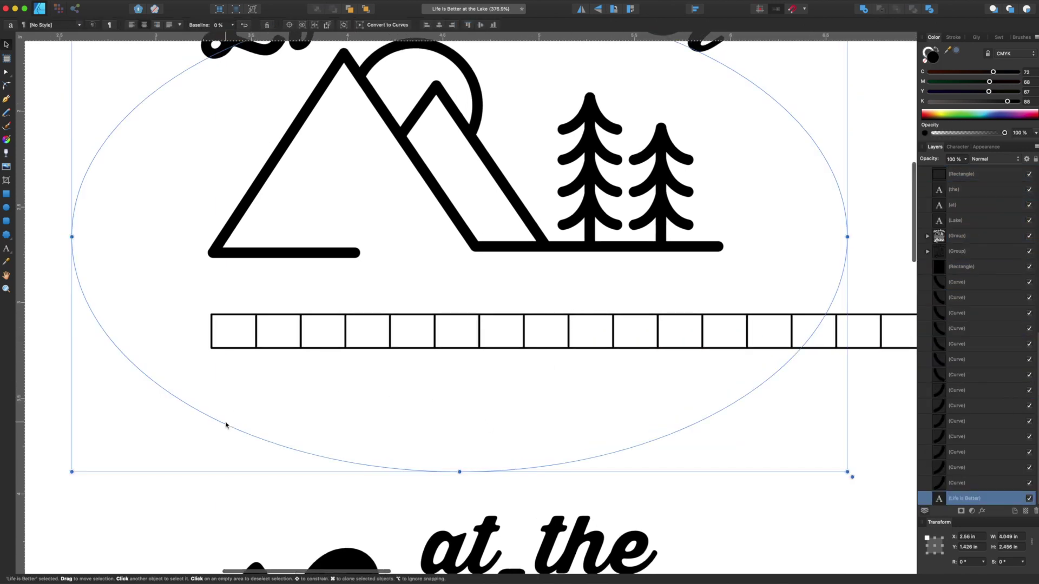
{"action": "scroll", "coordinate": [237, 388], "scroll_direction": "up", "scroll_amount": 10}
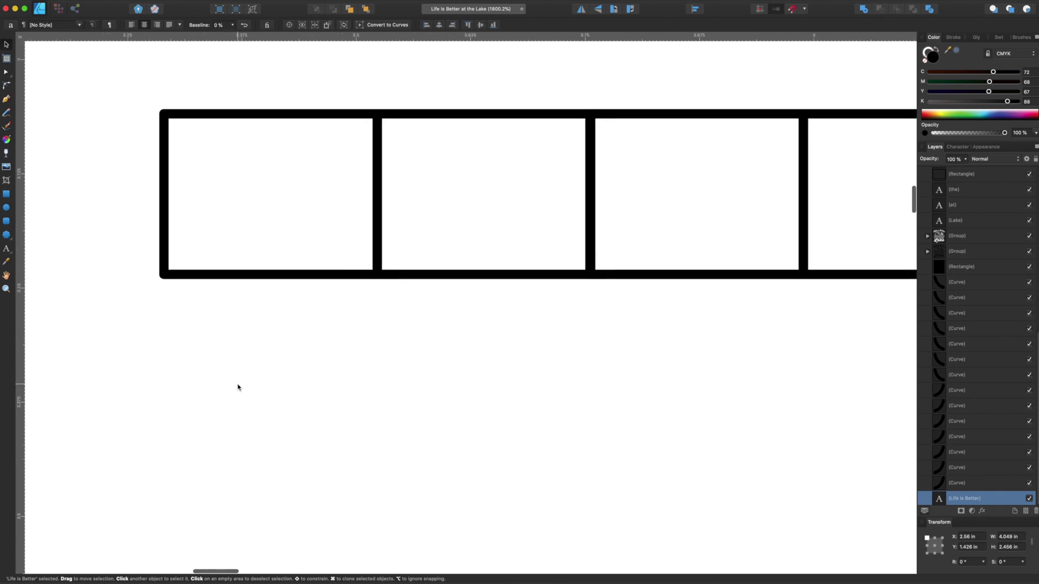
{"action": "scroll", "coordinate": [238, 387], "scroll_direction": "down", "scroll_amount": 15}
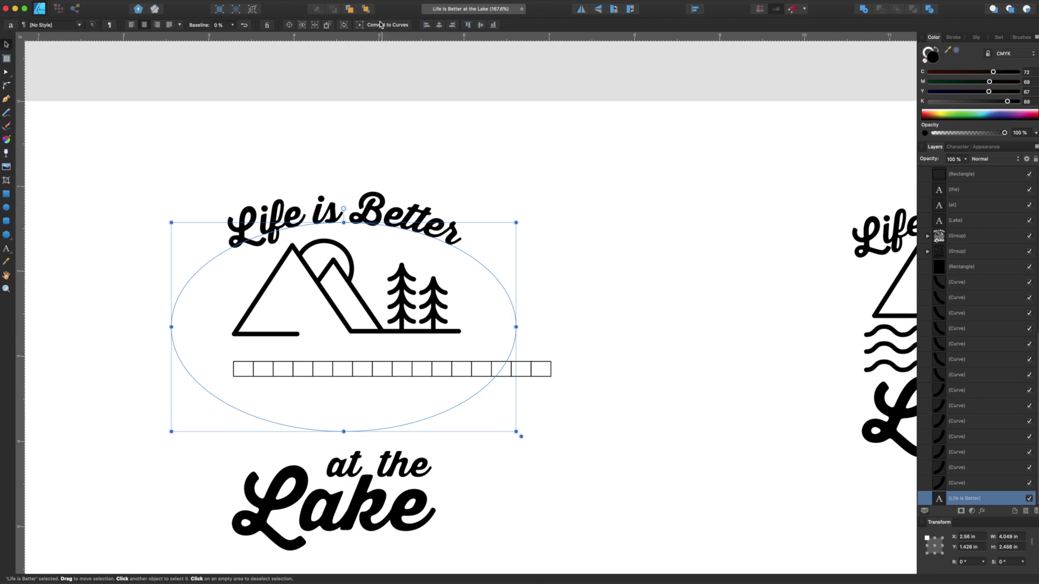
{"action": "left_click", "coordinate": [380, 24]}
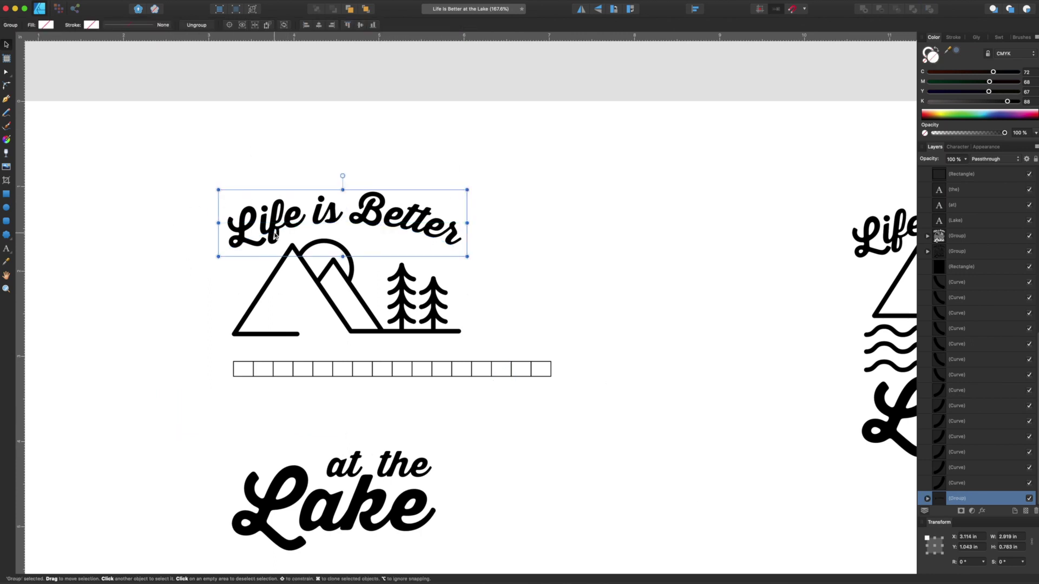
{"action": "left_click_drag", "start_coordinate": [274, 234], "coordinate": [296, 230]}
{"action": "left_click", "coordinate": [362, 185]}
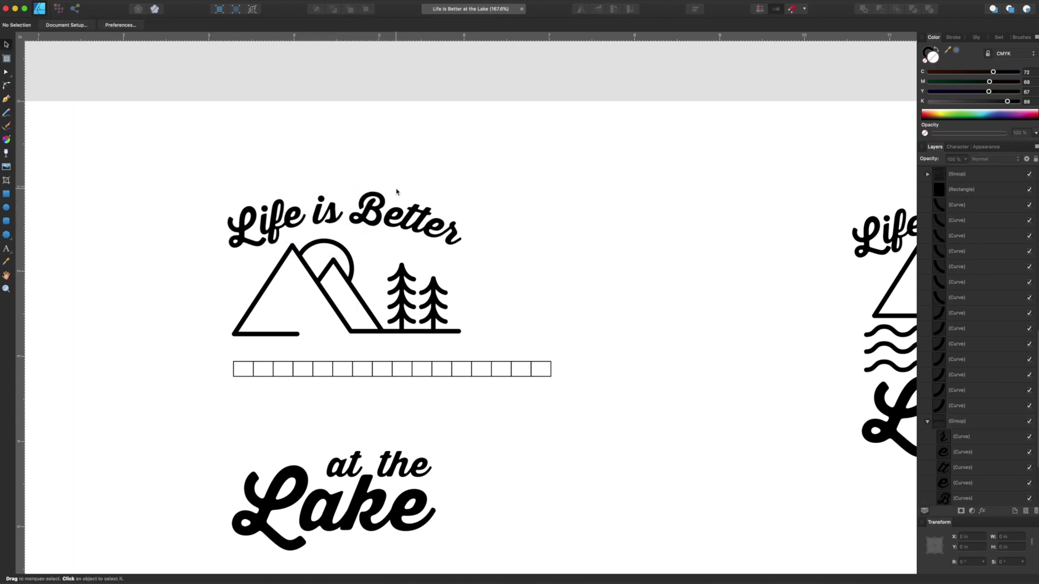
- Try a pen curve from the first box's left edge down to its bottom edge, then discard it
{"action": "scroll", "coordinate": [182, 238], "scroll_direction": "up", "scroll_amount": 5}
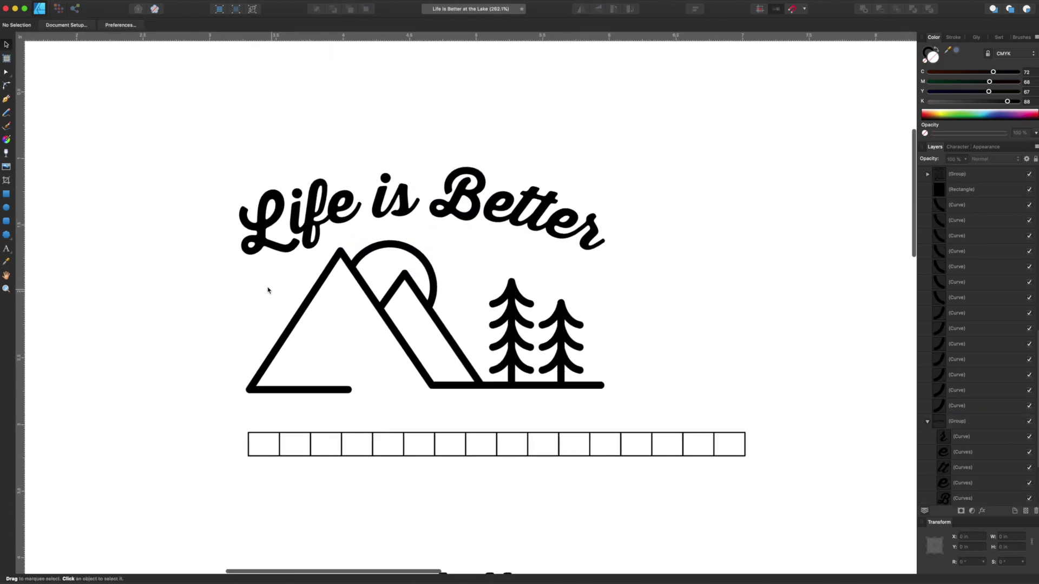
{"action": "scroll", "coordinate": [673, 292], "scroll_direction": "down", "scroll_amount": 5}
{"action": "scroll", "coordinate": [673, 292], "scroll_direction": "left", "scroll_amount": 2}
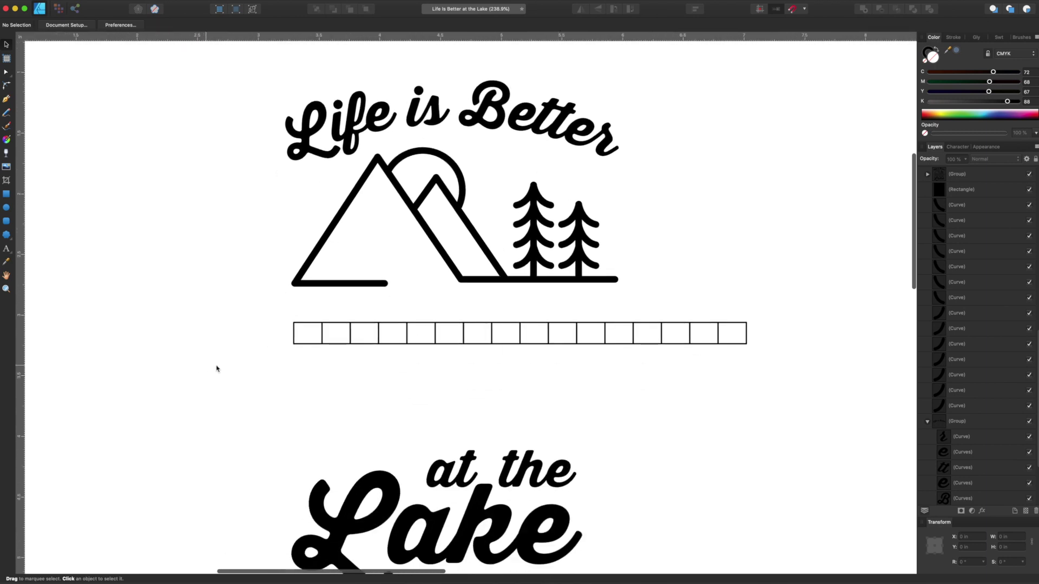
{"action": "scroll", "coordinate": [283, 341], "scroll_direction": "up", "scroll_amount": 10}
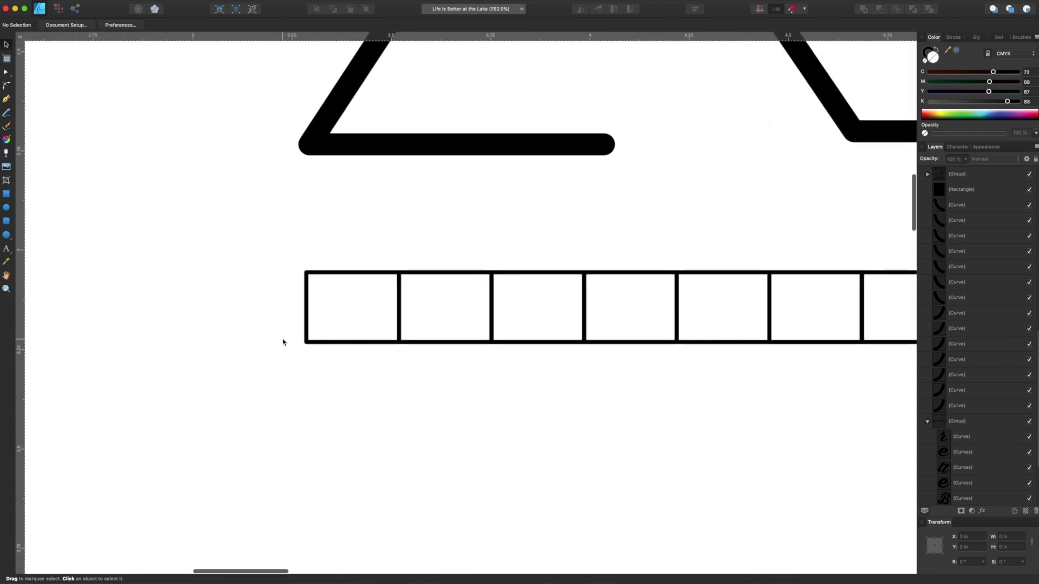
{"action": "left_click", "coordinate": [315, 310]}
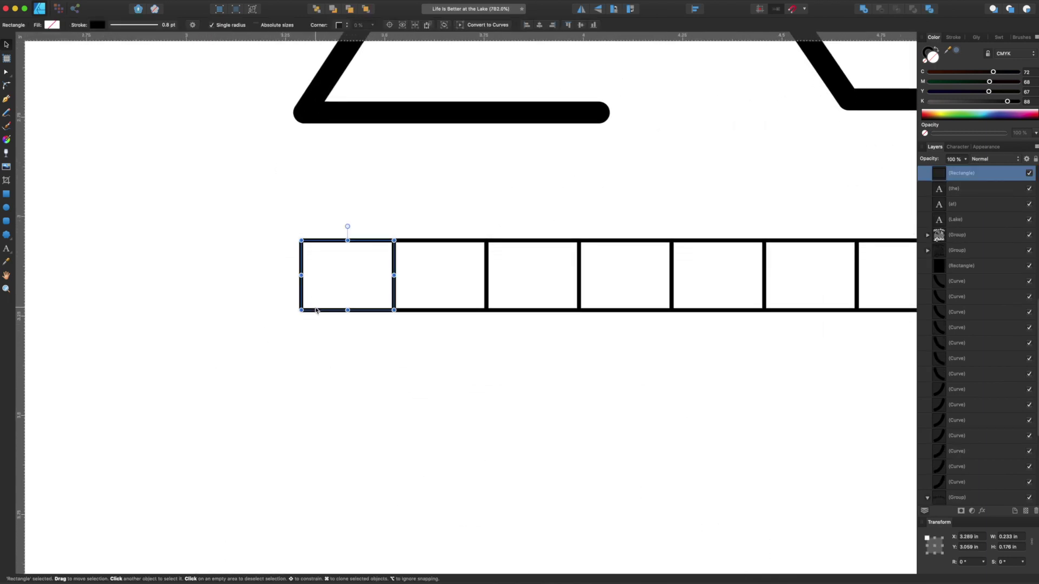
{"action": "left_click", "coordinate": [180, 255]}
{"action": "scroll", "coordinate": [287, 294], "scroll_direction": "right", "scroll_amount": 1}
{"action": "scroll", "coordinate": [287, 294], "scroll_direction": "right", "scroll_amount": 1}
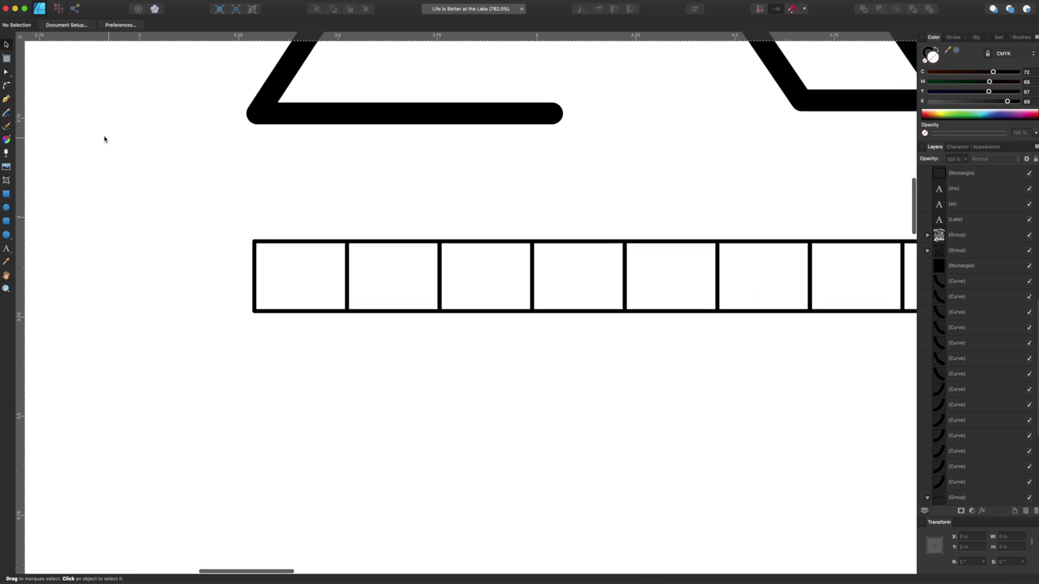
{"action": "left_click", "coordinate": [7, 101]}
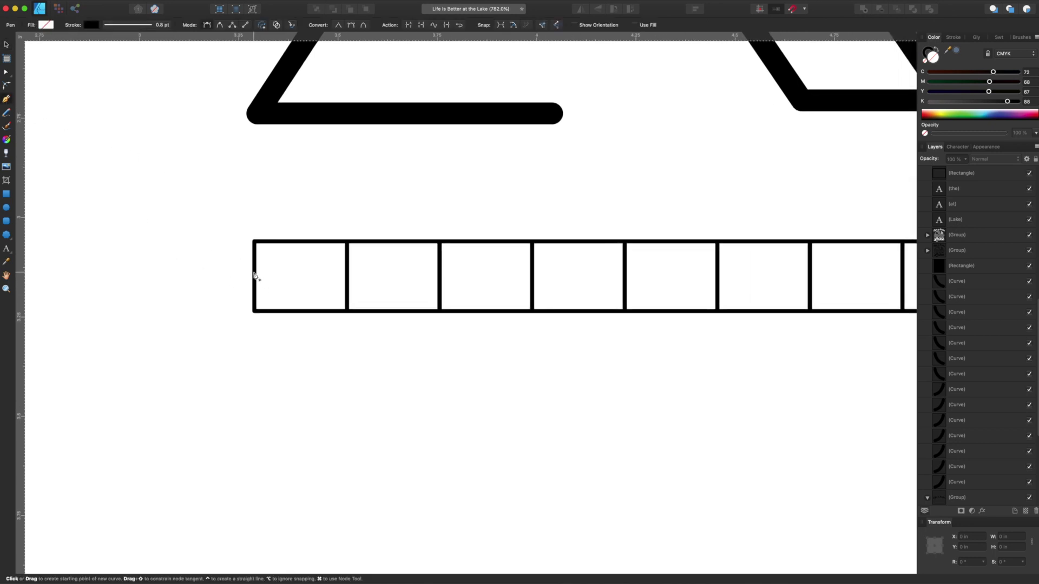
{"action": "left_click", "coordinate": [254, 273]}
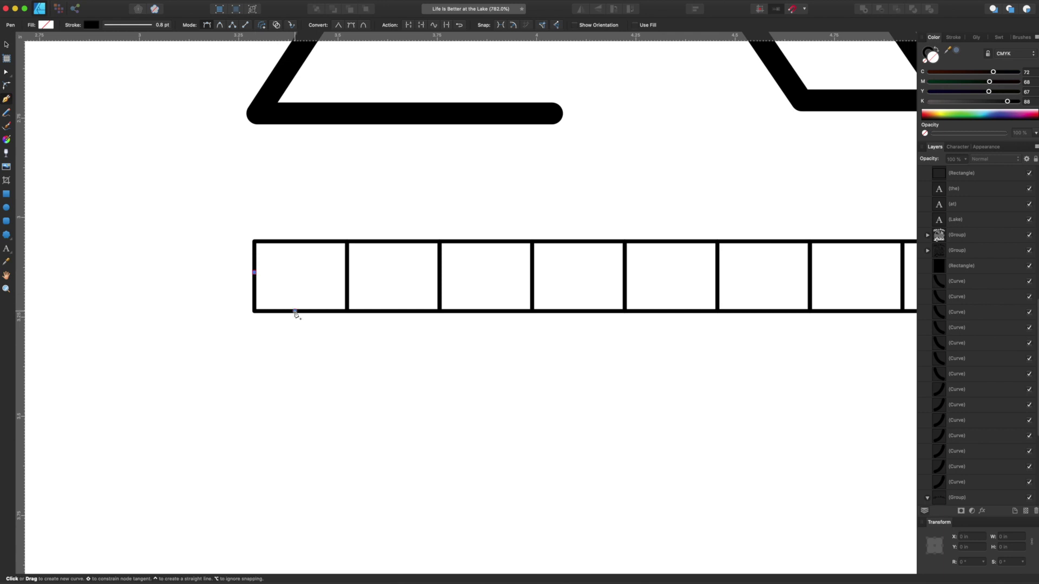
{"action": "left_click_drag", "start_coordinate": [295, 312], "coordinate": [329, 312]}
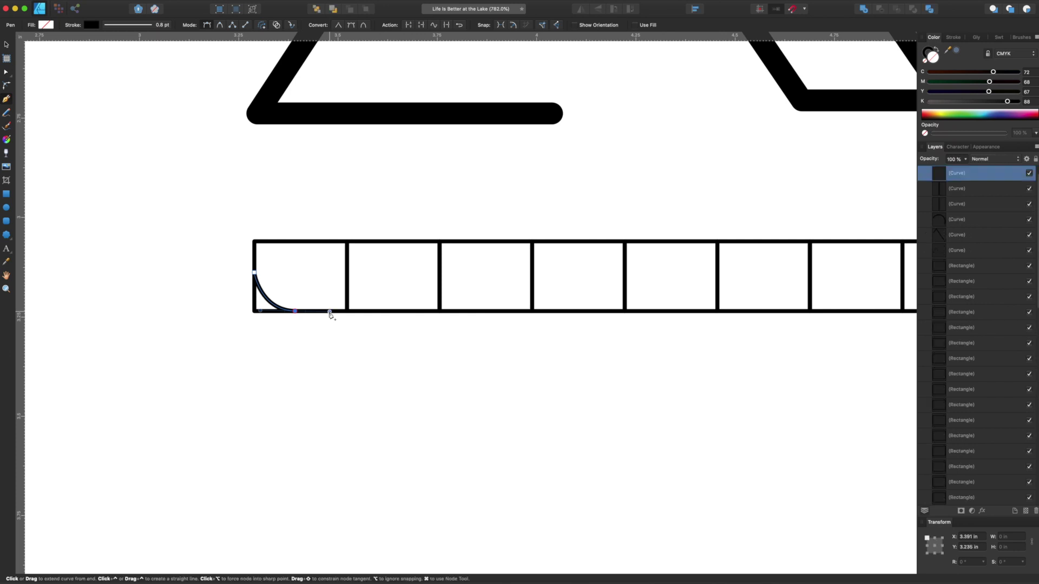
{"action": "key", "text": "Escape"}
- Draw a curve from the first box's bottom edge to its top-right corner, then delete it
{"action": "left_click", "coordinate": [293, 312]}
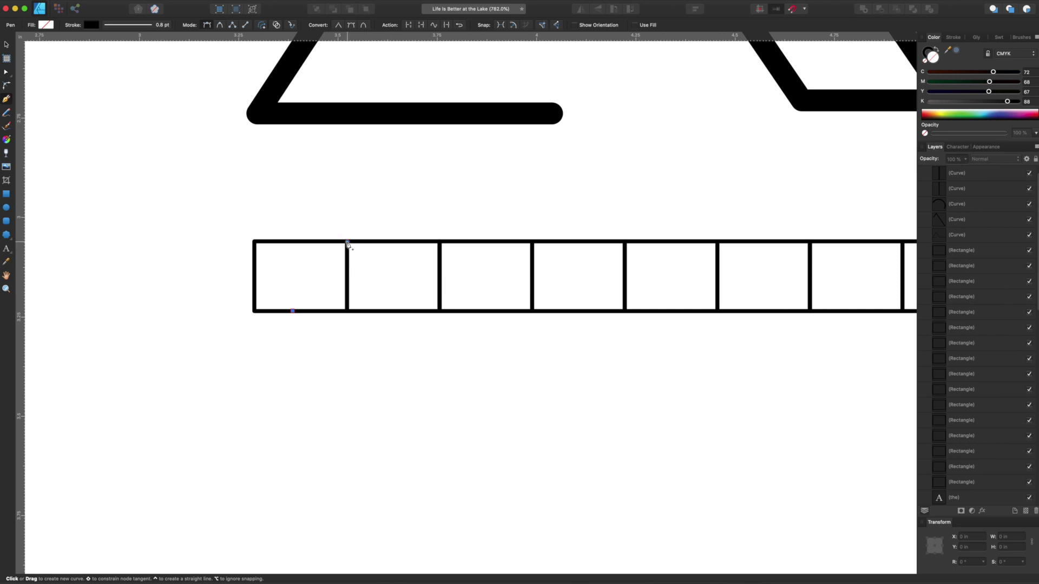
{"action": "left_click_drag", "start_coordinate": [347, 242], "coordinate": [390, 242]}
{"action": "scroll", "coordinate": [391, 244], "scroll_direction": "down", "scroll_amount": 1}
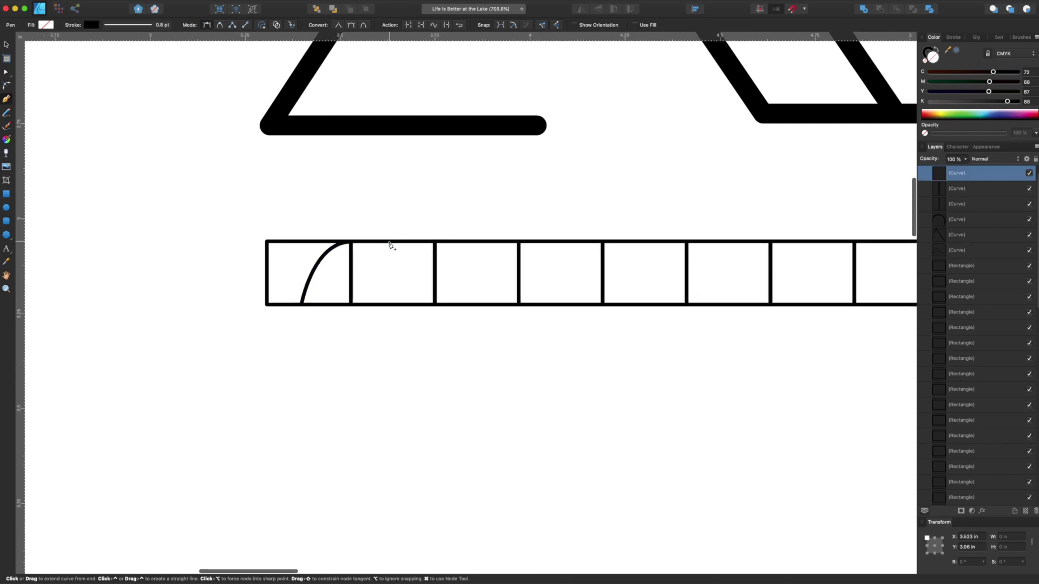
{"action": "scroll", "coordinate": [391, 245], "scroll_direction": "down", "scroll_amount": 10}
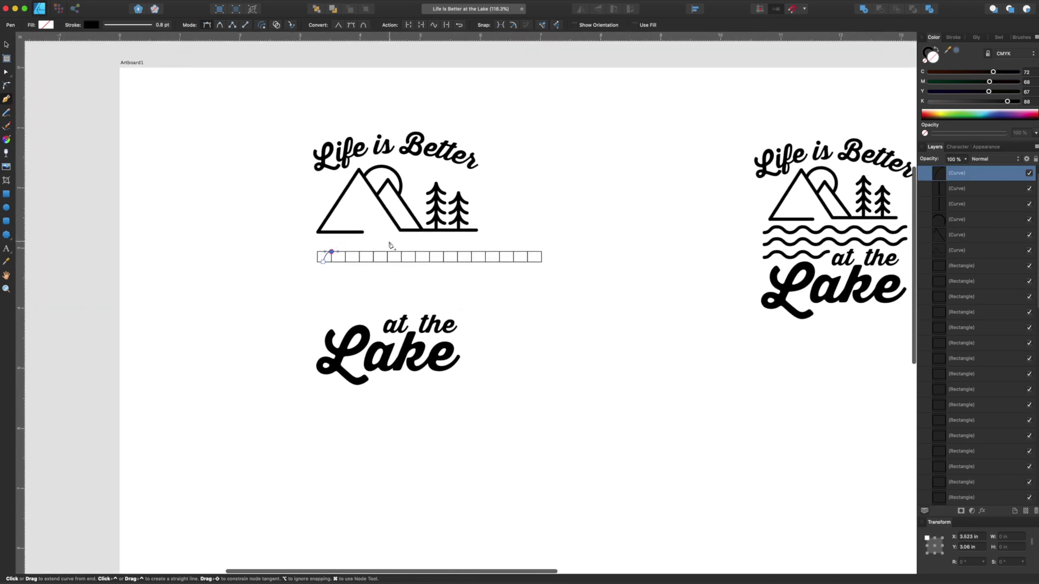
{"action": "scroll", "coordinate": [387, 244], "scroll_direction": "left", "scroll_amount": 5}
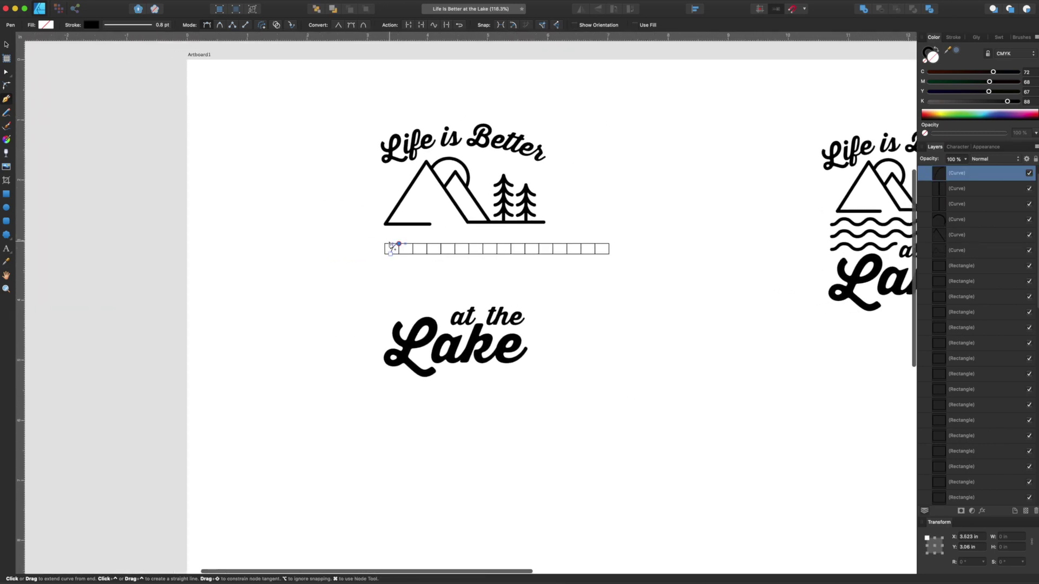
{"action": "scroll", "coordinate": [390, 244], "scroll_direction": "up", "scroll_amount": 10}
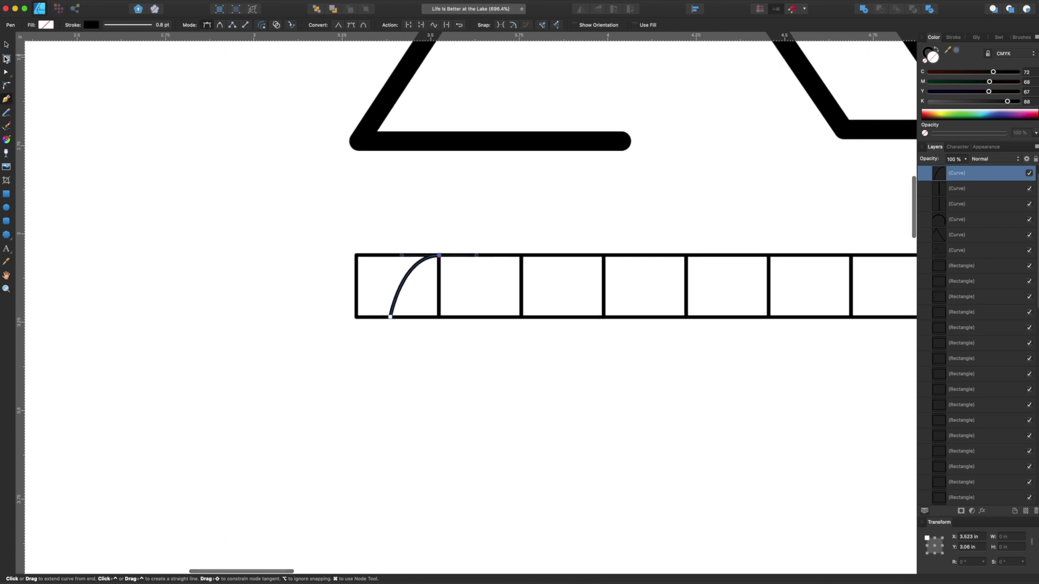
{"action": "left_click", "coordinate": [7, 45]}
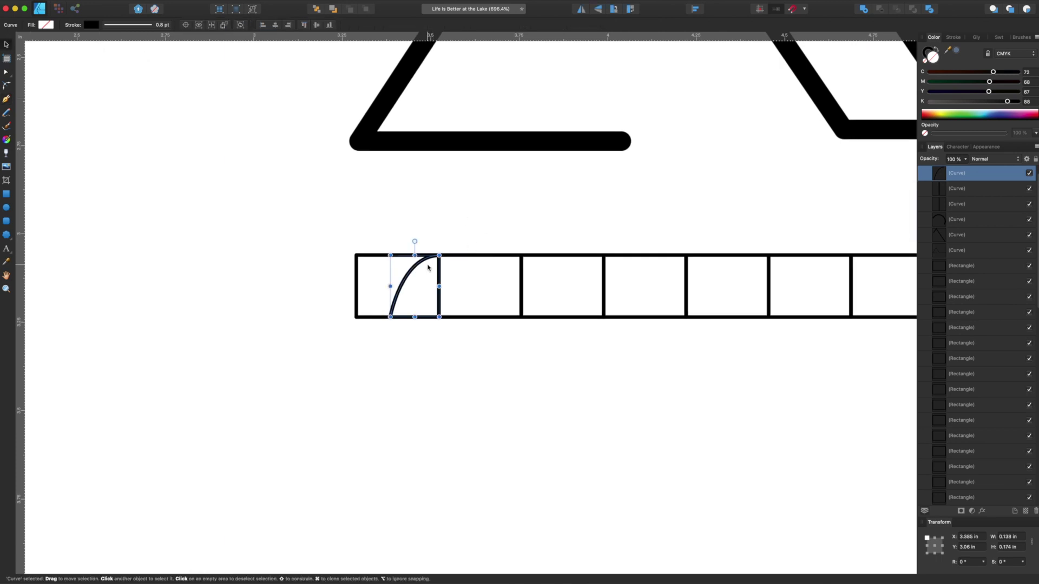
{"action": "key", "text": "Delete"}
- Start the wave with the Pen tool, curving up and down through the first five box dividers
{"action": "left_click", "coordinate": [6, 100]}
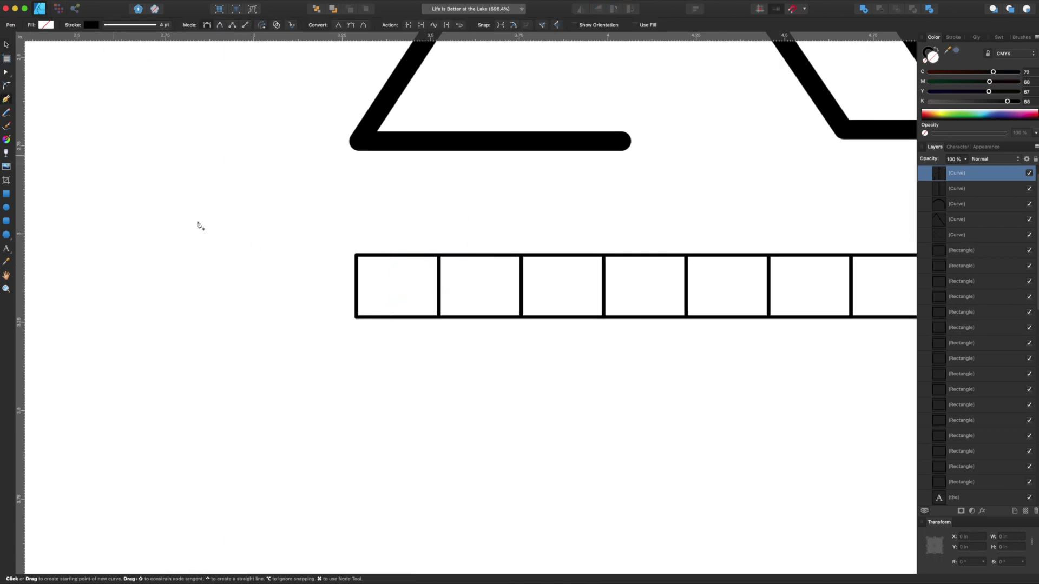
{"action": "left_click", "coordinate": [357, 316]}
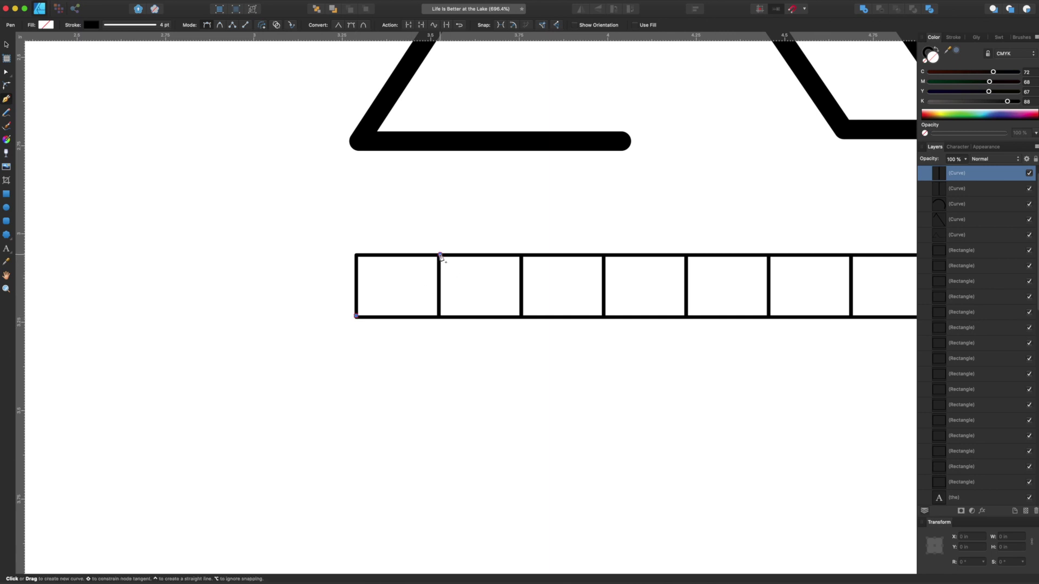
{"action": "left_click_drag", "start_coordinate": [440, 255], "coordinate": [487, 258]}
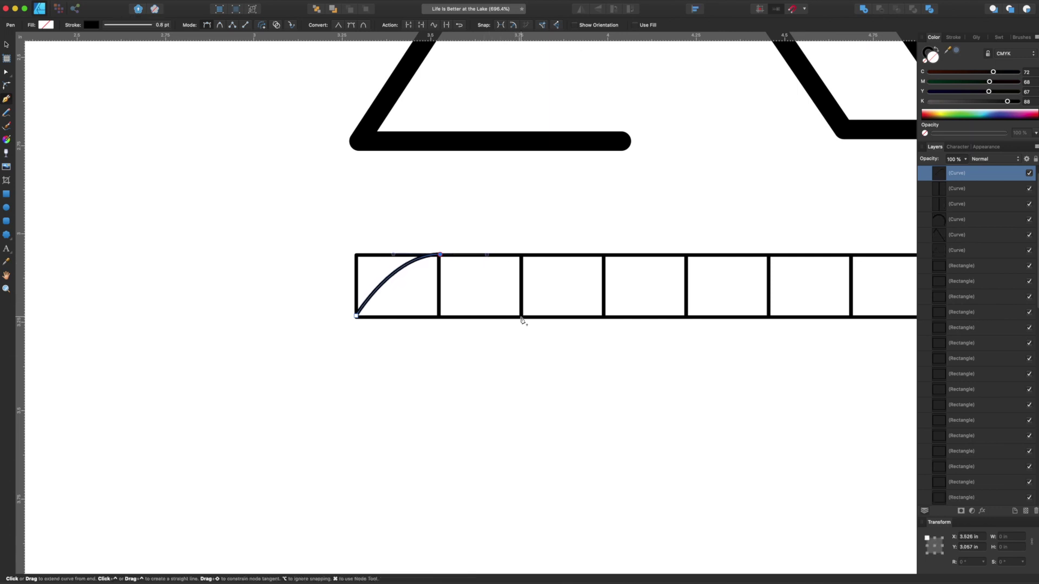
{"action": "left_click_drag", "start_coordinate": [522, 317], "coordinate": [571, 321]}
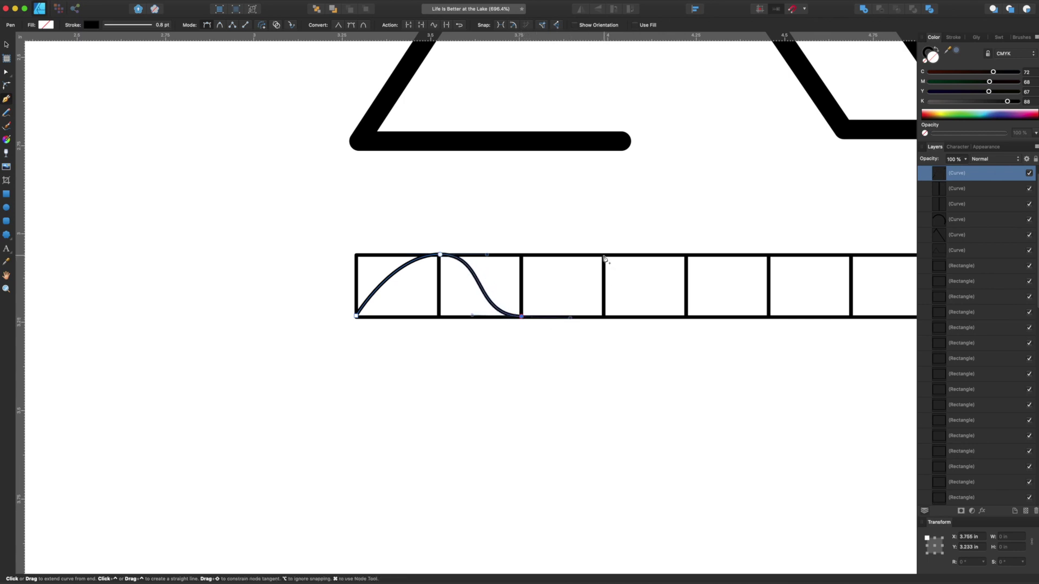
{"action": "left_click", "coordinate": [604, 256]}
{"action": "key", "text": "super+z"}
{"action": "left_click", "coordinate": [605, 256]}
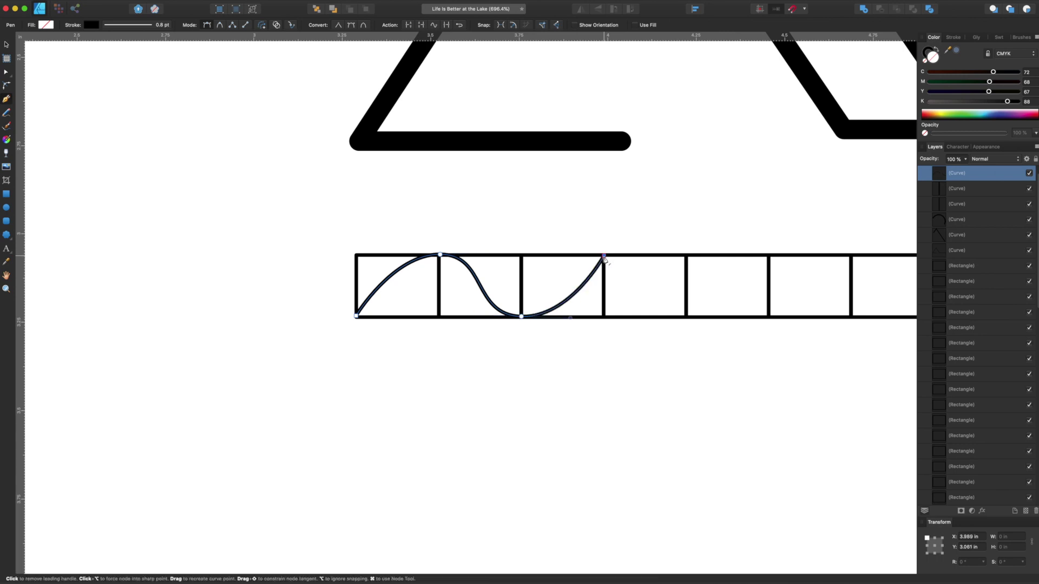
{"action": "key", "text": "super+z"}
{"action": "left_click_drag", "start_coordinate": [605, 256], "coordinate": [658, 258]}
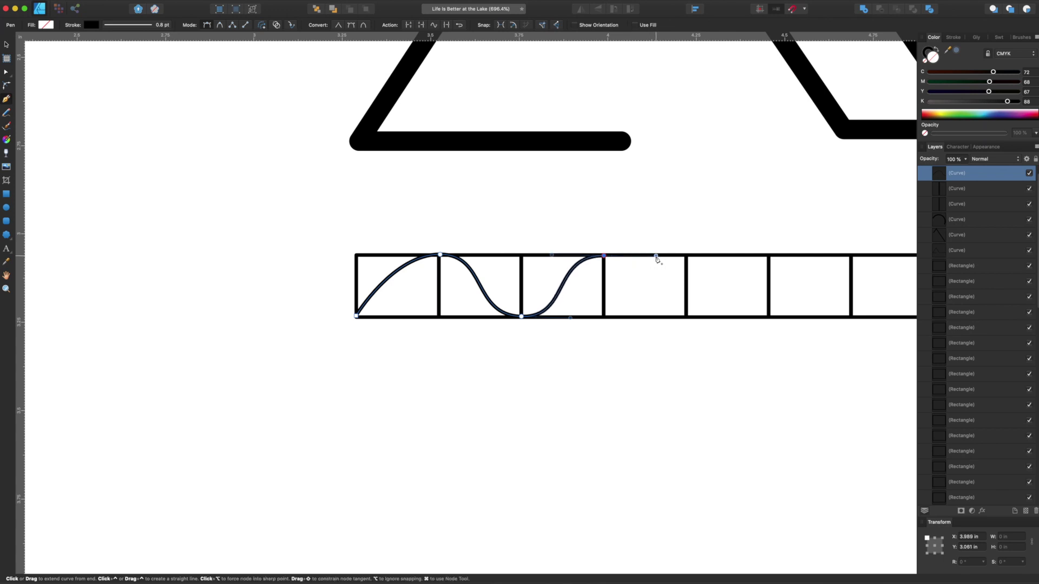
{"action": "left_click_drag", "start_coordinate": [687, 317], "coordinate": [736, 321]}
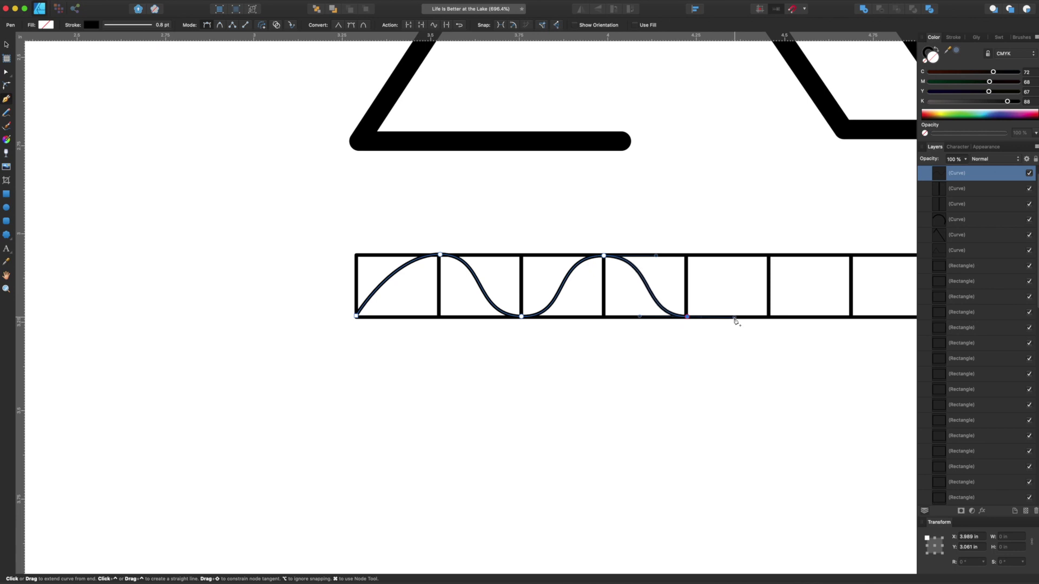
{"action": "left_click_drag", "start_coordinate": [769, 256], "coordinate": [820, 258]}
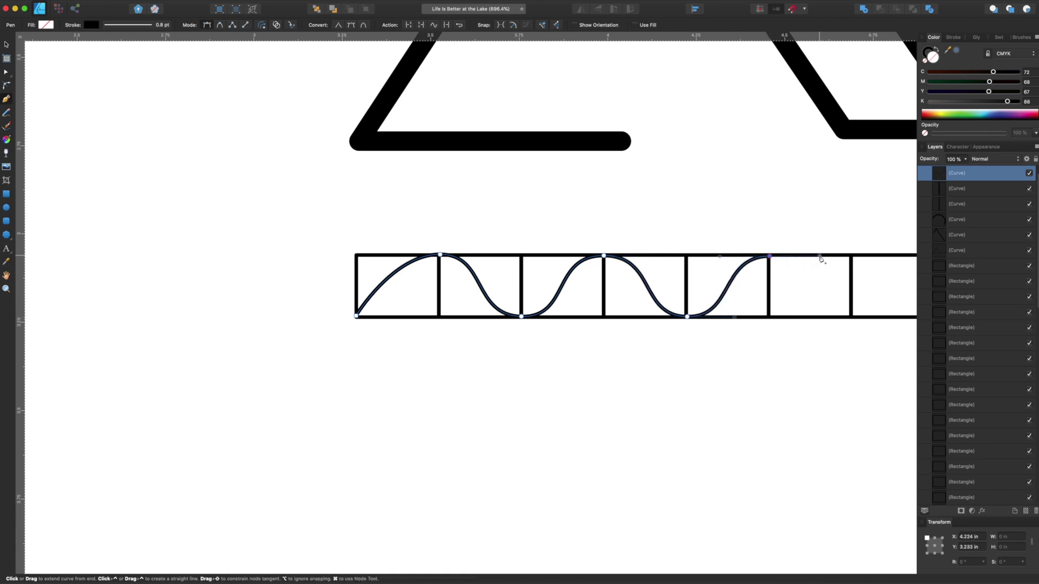
- Continue the wave alternately down and up across the following dividers to the last peak
{"action": "scroll", "coordinate": [820, 258], "scroll_direction": "right", "scroll_amount": 10}
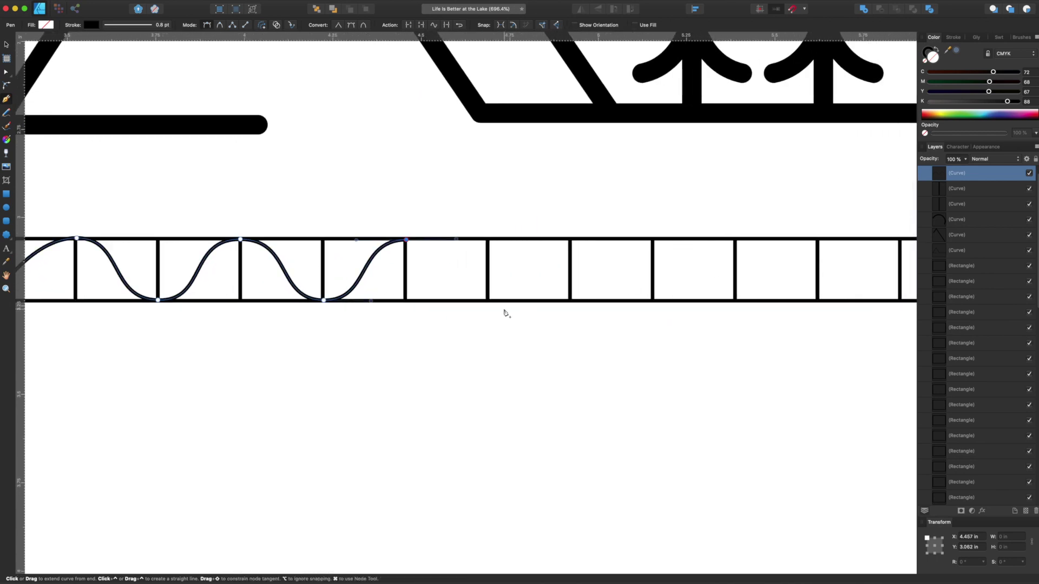
{"action": "left_click_drag", "start_coordinate": [487, 300], "coordinate": [538, 304]}
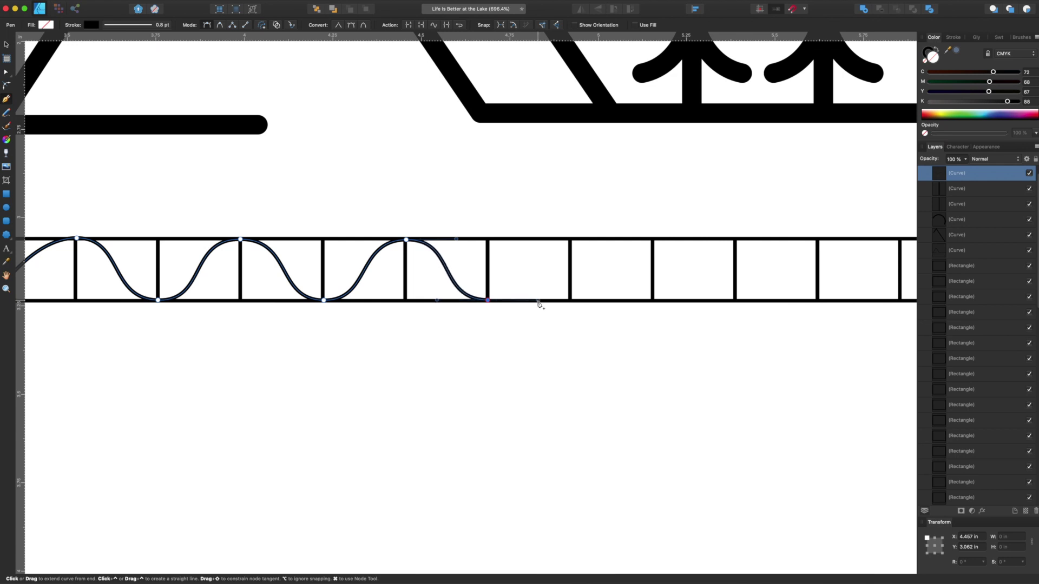
{"action": "left_click_drag", "start_coordinate": [570, 239], "coordinate": [620, 240]}
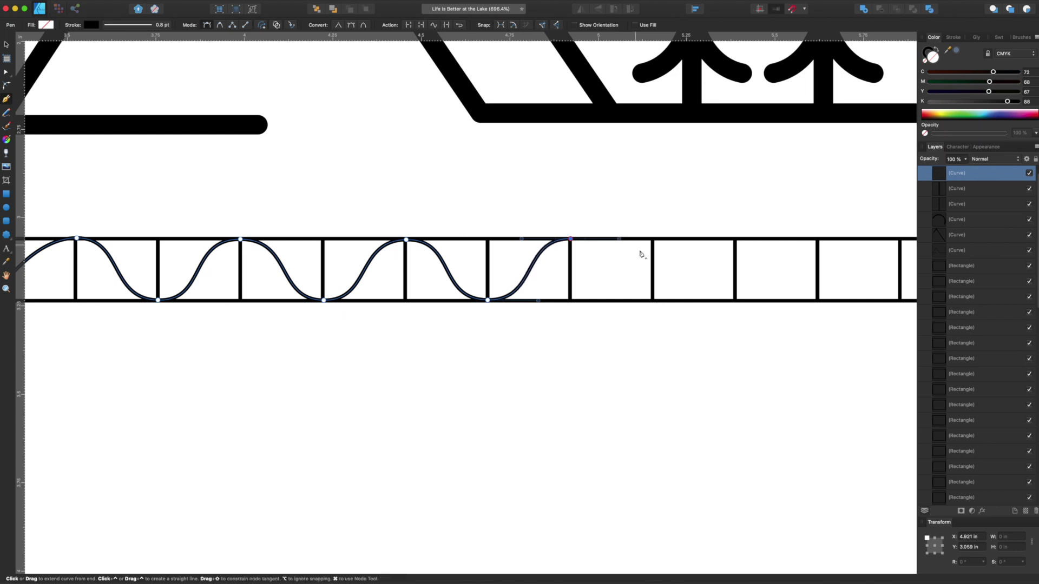
{"action": "left_click_drag", "start_coordinate": [653, 301], "coordinate": [697, 304]}
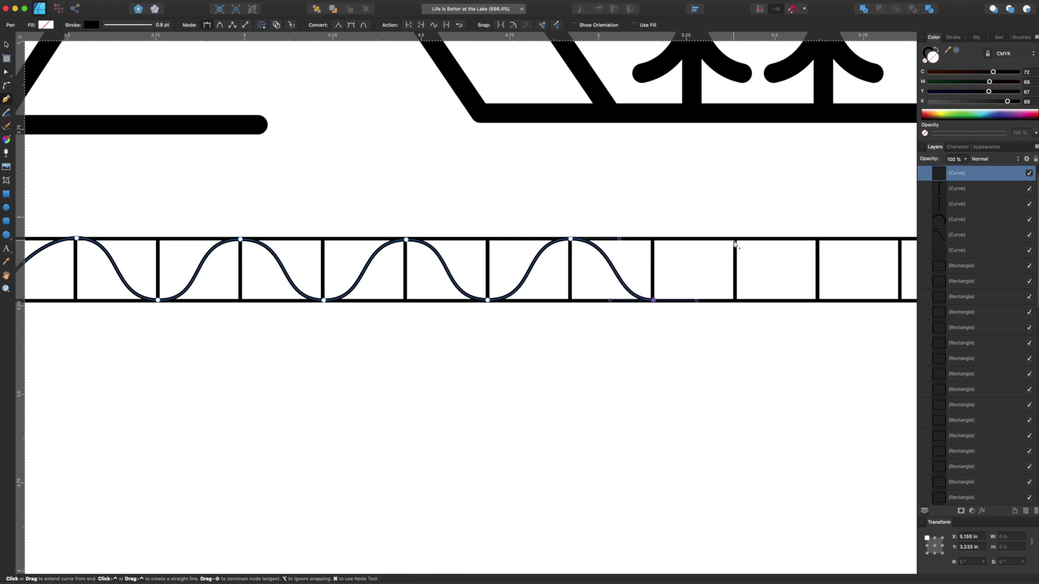
{"action": "left_click_drag", "start_coordinate": [735, 240], "coordinate": [786, 242]}
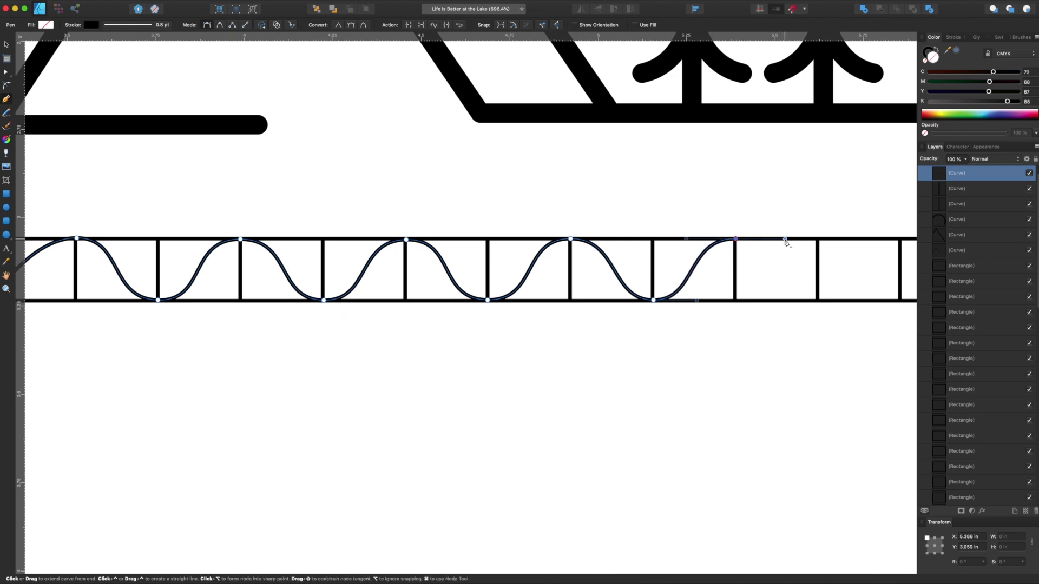
{"action": "left_click_drag", "start_coordinate": [819, 301], "coordinate": [863, 304]}
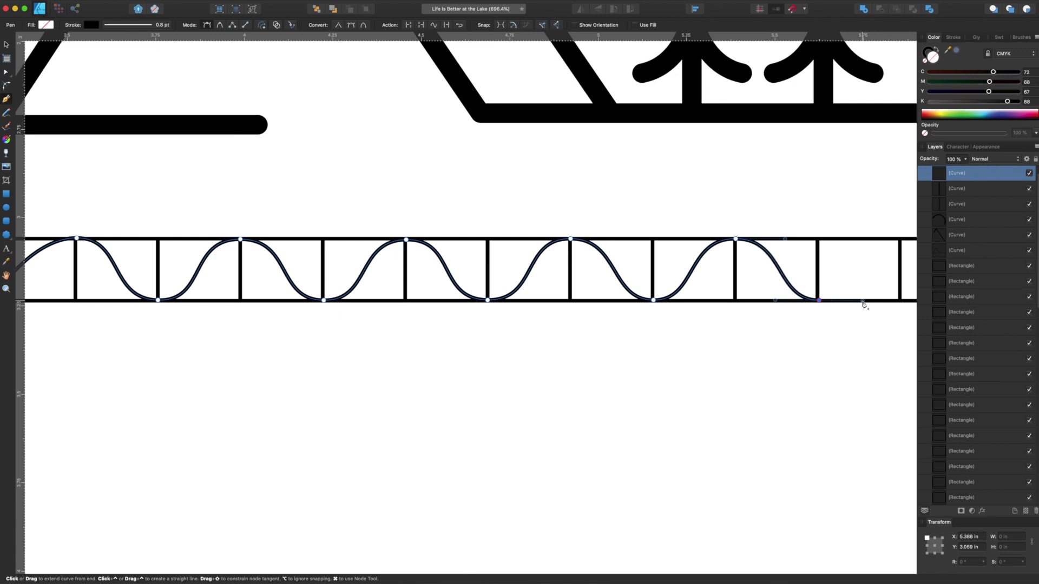
{"action": "scroll", "coordinate": [863, 302], "scroll_direction": "right", "scroll_amount": 10}
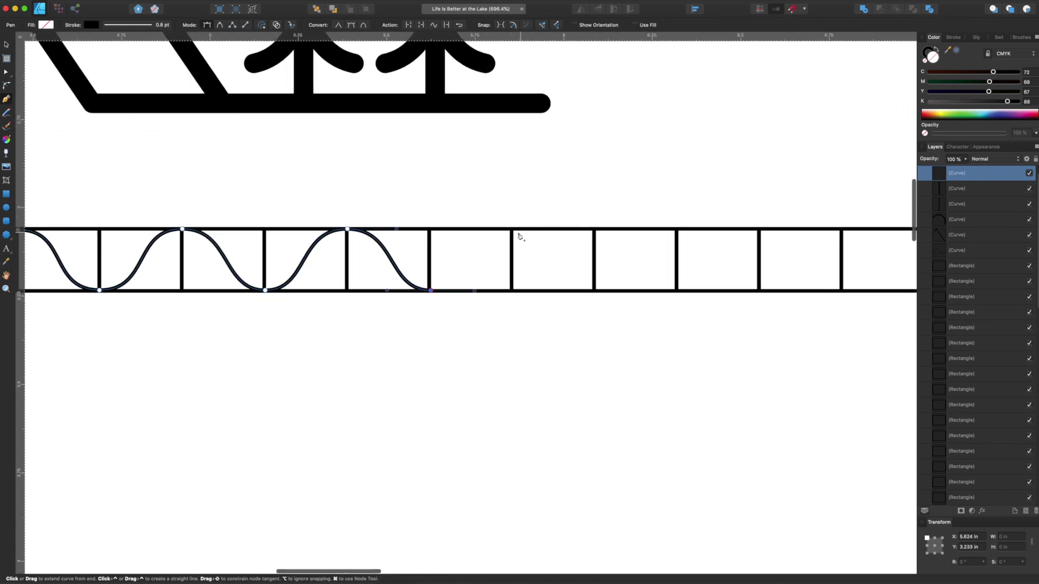
{"action": "left_click_drag", "start_coordinate": [511, 229], "coordinate": [563, 232]}
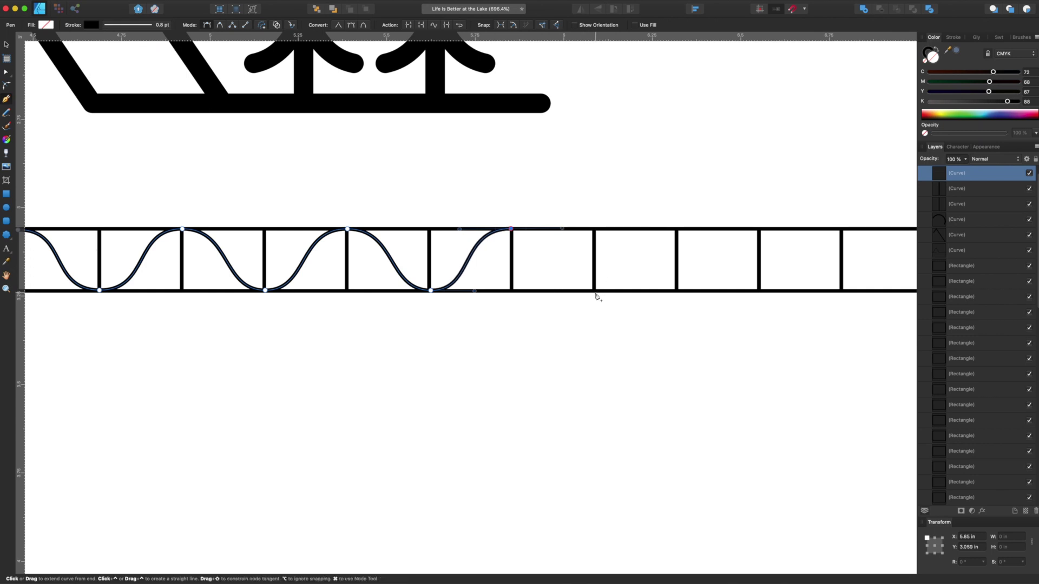
{"action": "left_click_drag", "start_coordinate": [594, 291], "coordinate": [636, 292]}
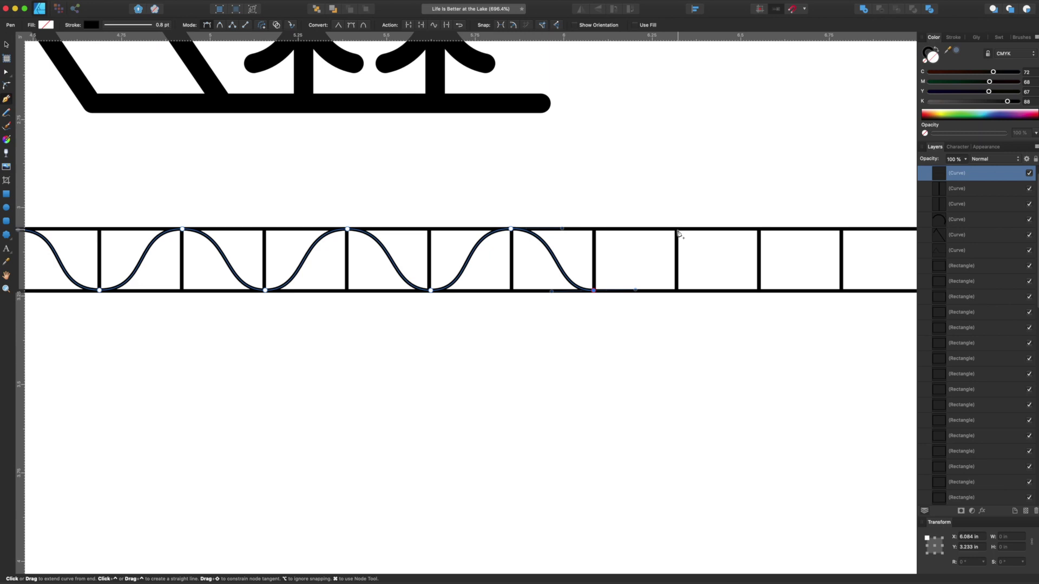
{"action": "left_click_drag", "start_coordinate": [678, 230], "coordinate": [729, 232]}
{"action": "scroll", "coordinate": [730, 232], "scroll_direction": "down", "scroll_amount": 10}
{"action": "scroll", "coordinate": [730, 233], "scroll_direction": "right", "scroll_amount": 5}
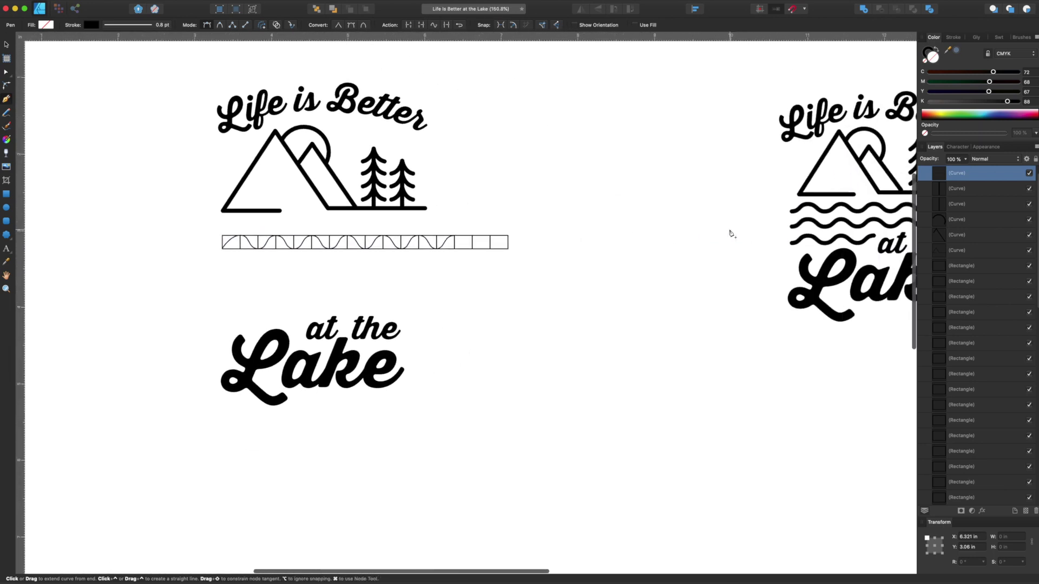
{"action": "scroll", "coordinate": [731, 233], "scroll_direction": "left", "scroll_amount": 10}
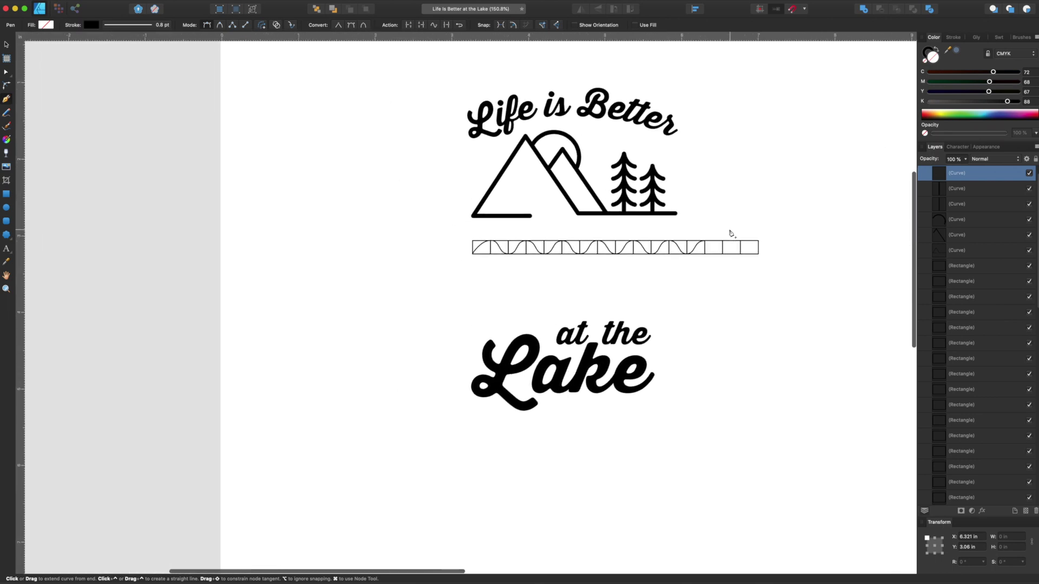
- Make the wave's starting node smooth and flatten its handle along the bottom edge
{"action": "scroll", "coordinate": [528, 268], "scroll_direction": "up", "scroll_amount": 10}
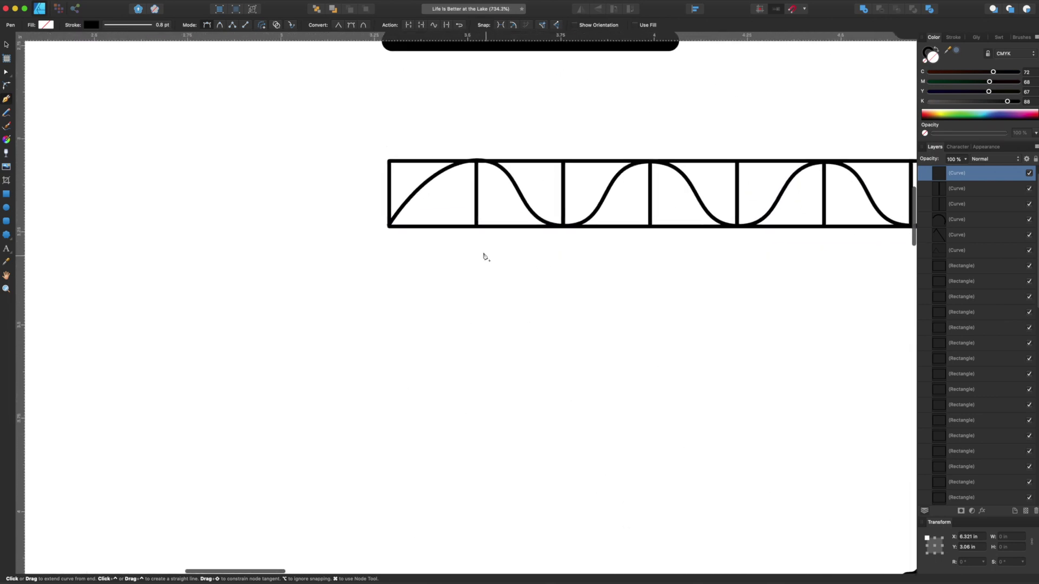
{"action": "left_click", "coordinate": [7, 72]}
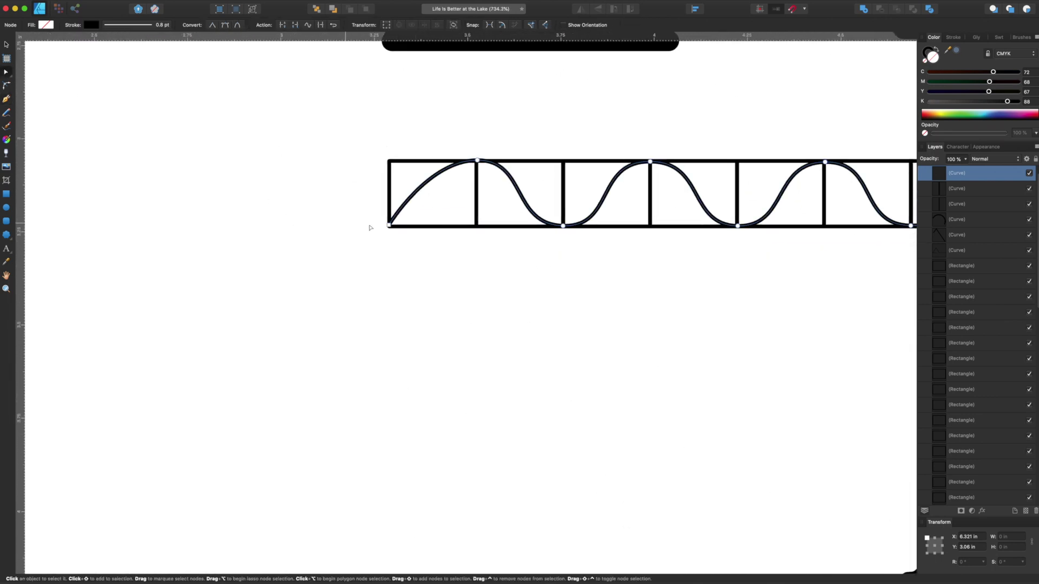
{"action": "left_click", "coordinate": [390, 225]}
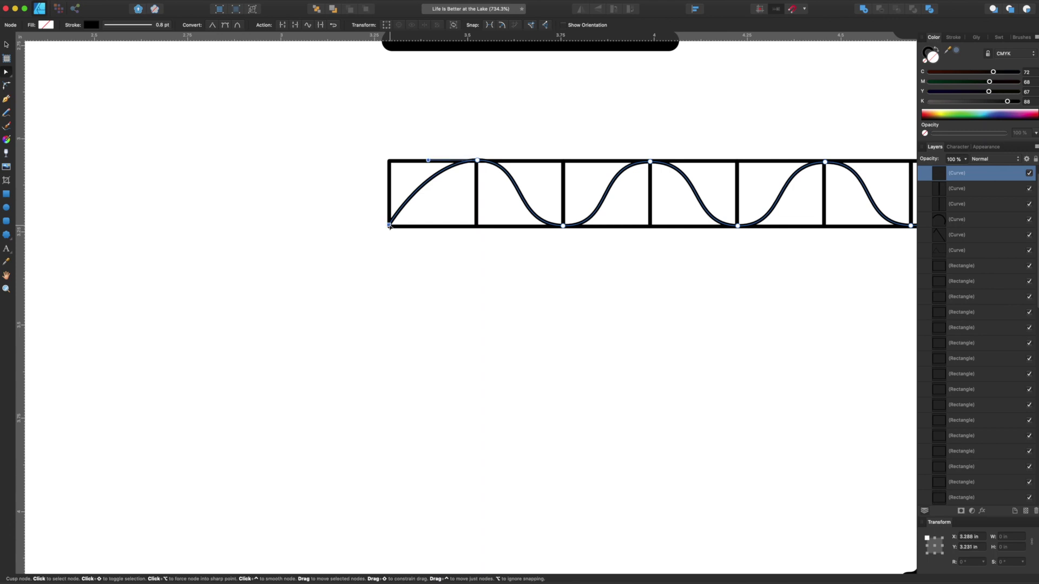
{"action": "left_click", "coordinate": [225, 26]}
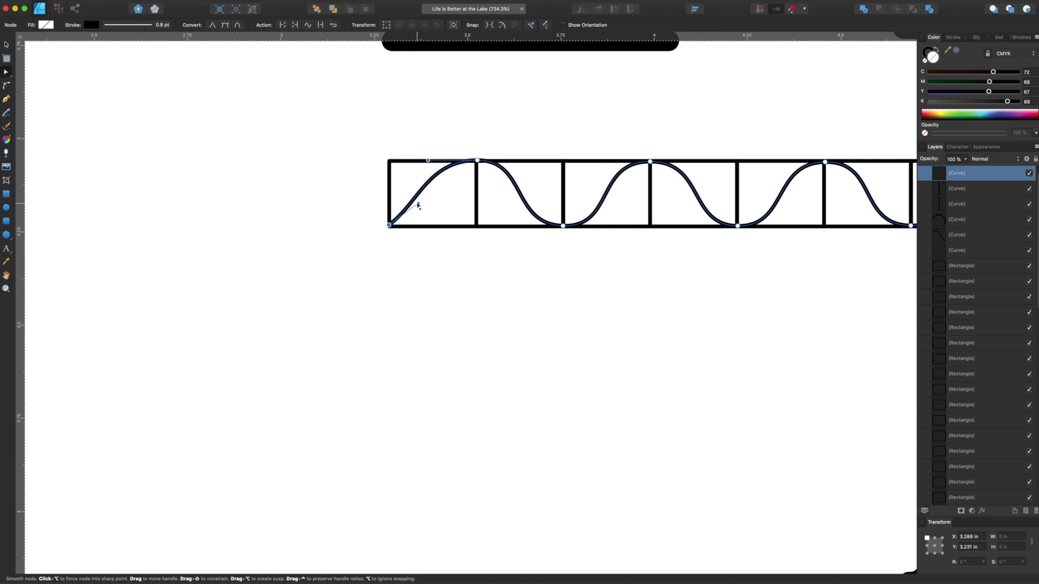
{"action": "left_click_drag", "start_coordinate": [419, 204], "coordinate": [427, 228]}
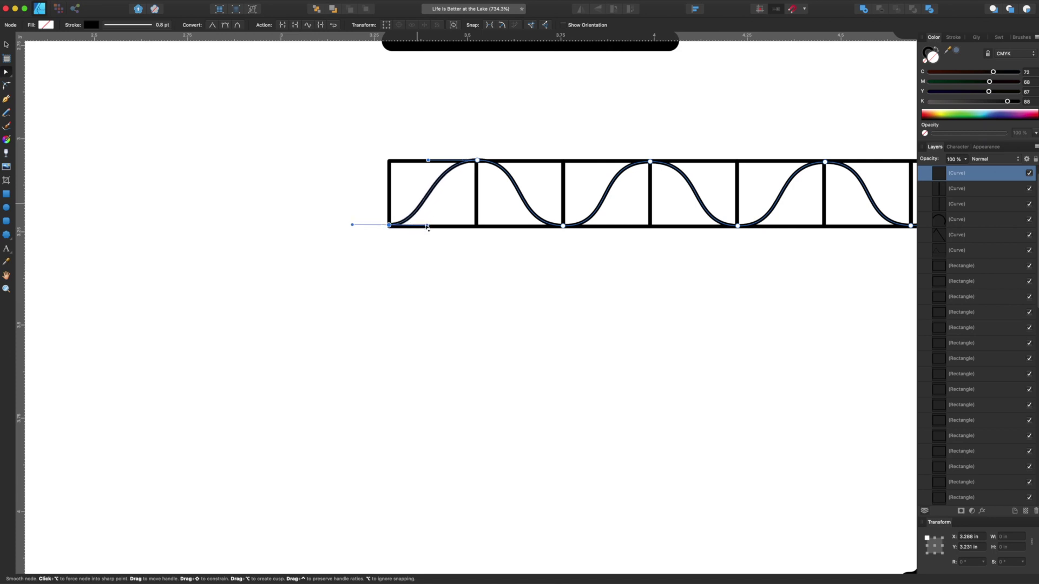
- Adjust the first peak's node and handles so the first hump matches the other waves
{"action": "scroll", "coordinate": [427, 227], "scroll_direction": "down", "scroll_amount": 3}
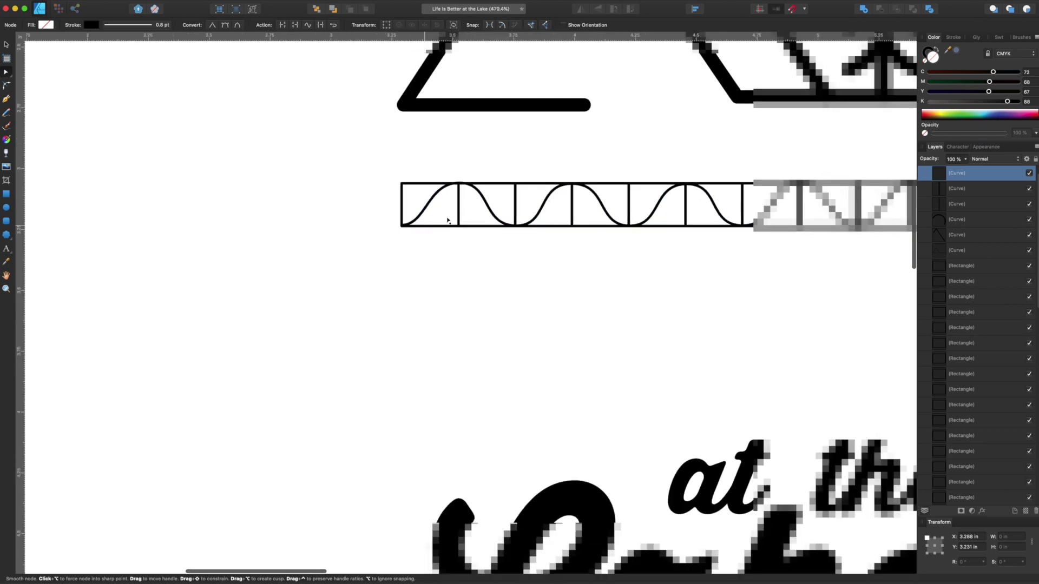
{"action": "left_click", "coordinate": [458, 185]}
{"action": "left_click_drag", "start_coordinate": [458, 185], "coordinate": [461, 185]}
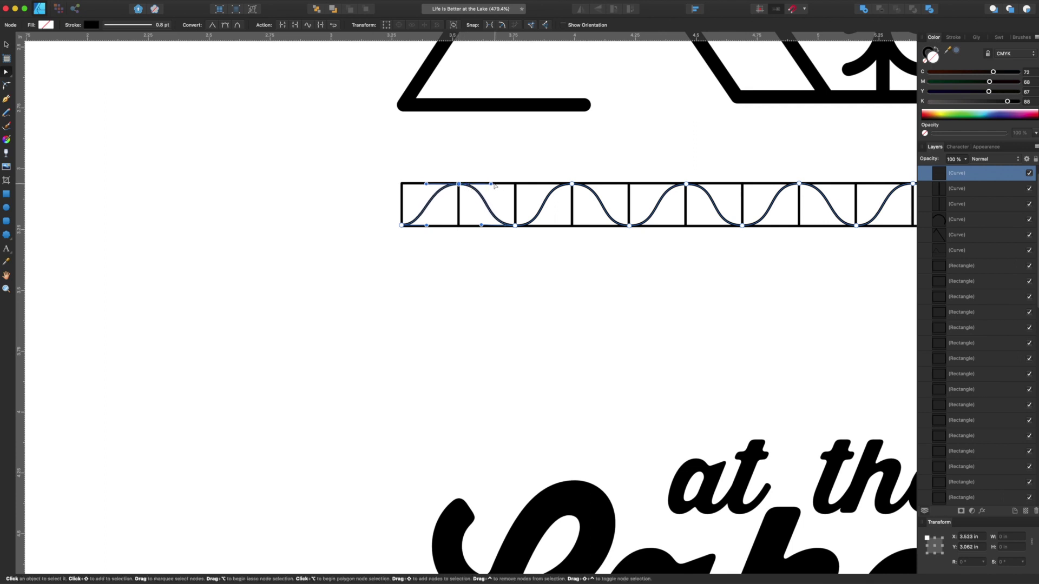
{"action": "left_click_drag", "start_coordinate": [492, 186], "coordinate": [489, 186]}
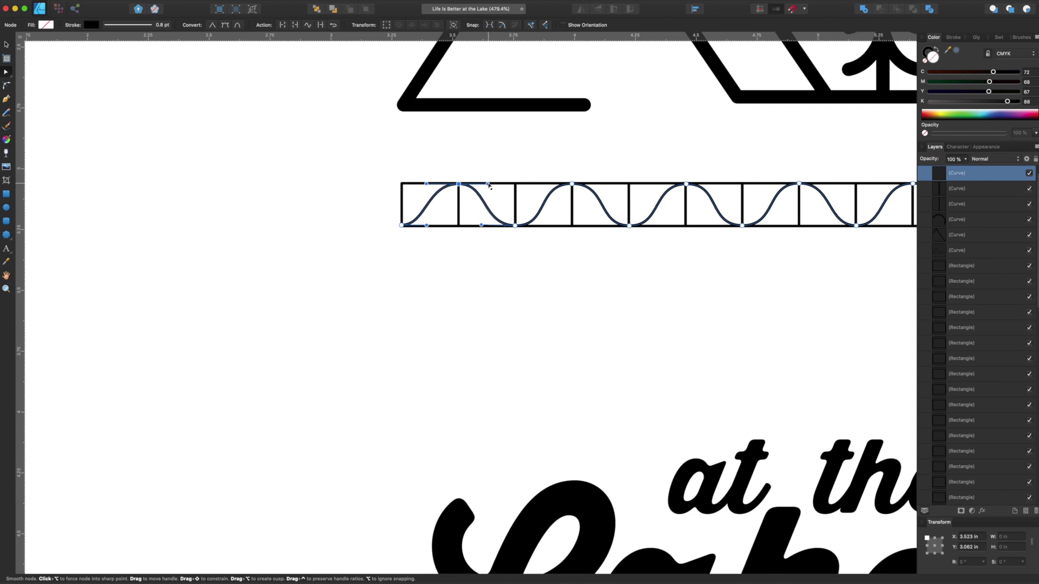
{"action": "left_click_drag", "start_coordinate": [481, 225], "coordinate": [487, 226]}
{"action": "left_click", "coordinate": [542, 183]}
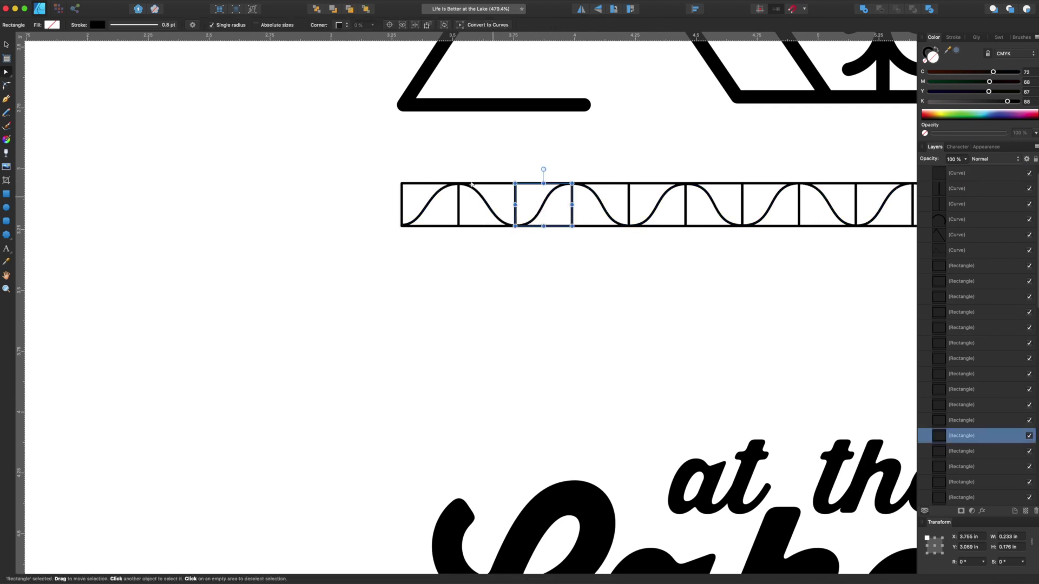
{"action": "left_click", "coordinate": [434, 197]}
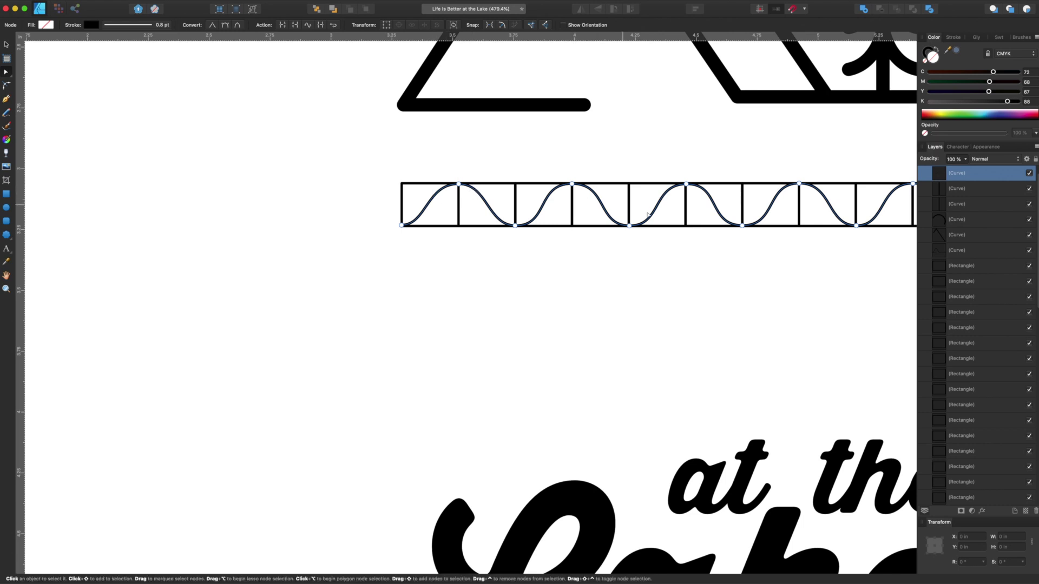
{"action": "scroll", "coordinate": [653, 217], "scroll_direction": "right", "scroll_amount": 3}
{"action": "scroll", "coordinate": [654, 217], "scroll_direction": "right", "scroll_amount": 5}
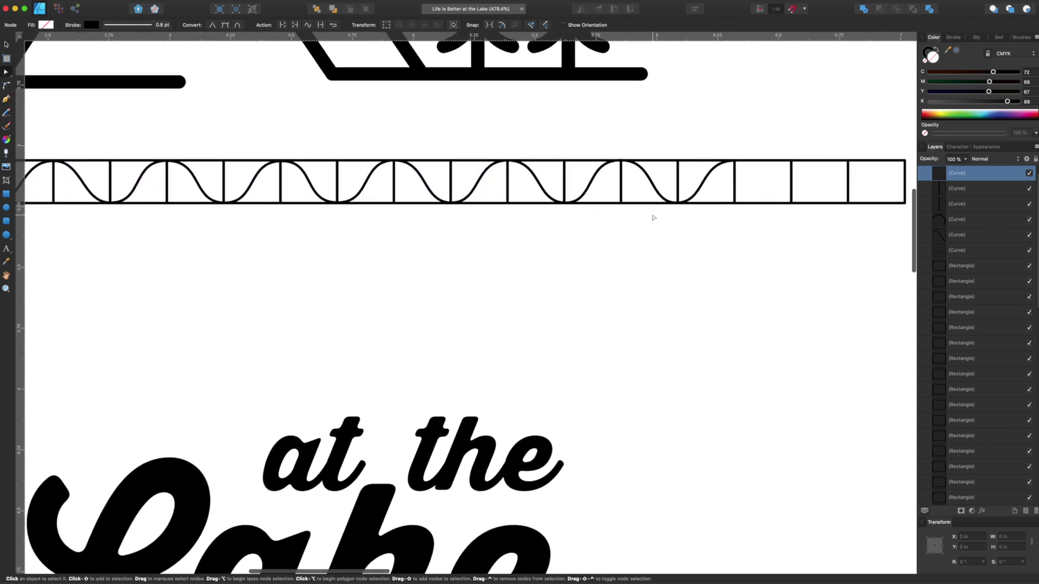
{"action": "scroll", "coordinate": [653, 217], "scroll_direction": "down", "scroll_amount": 3}
{"action": "scroll", "coordinate": [654, 217], "scroll_direction": "down", "scroll_amount": 2}
{"action": "key", "text": "v"}
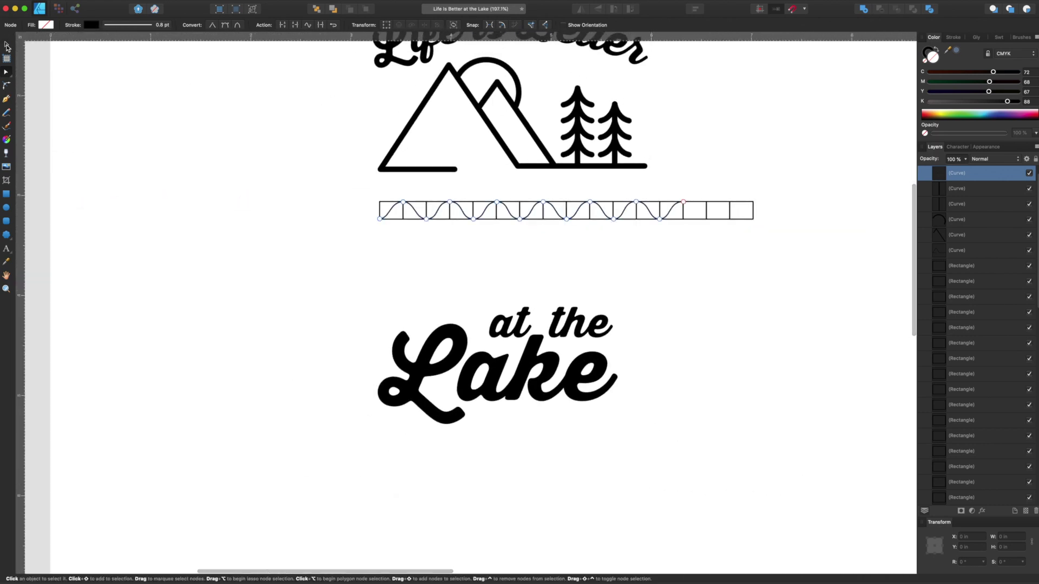
- Move the wave down below the boxes and thicken its stroke to 4 pt
{"action": "left_click_drag", "start_coordinate": [463, 212], "coordinate": [462, 253]}
{"action": "left_click", "coordinate": [956, 37]}
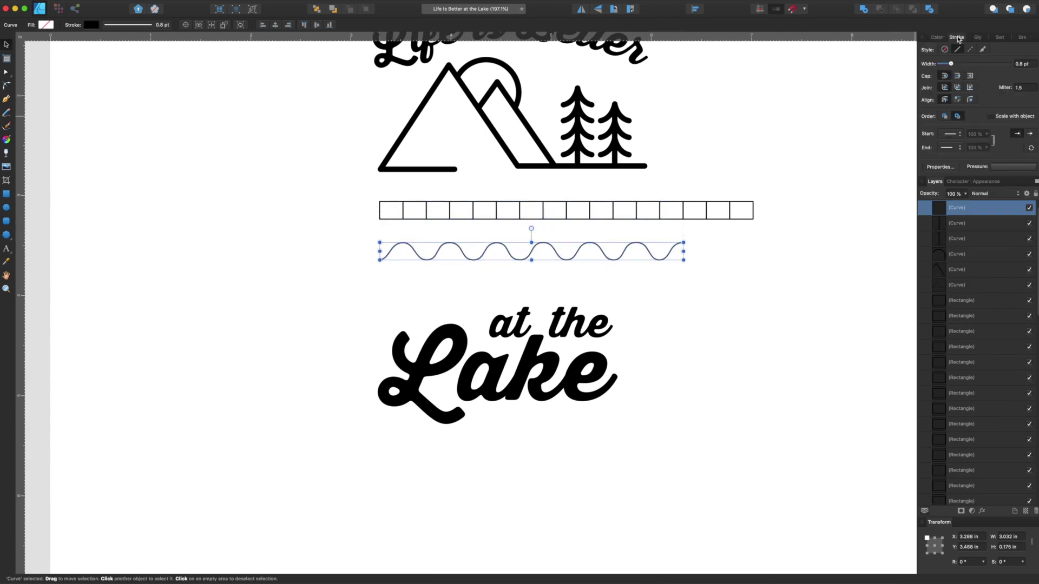
{"action": "left_click_drag", "start_coordinate": [958, 65], "coordinate": [960, 64]}
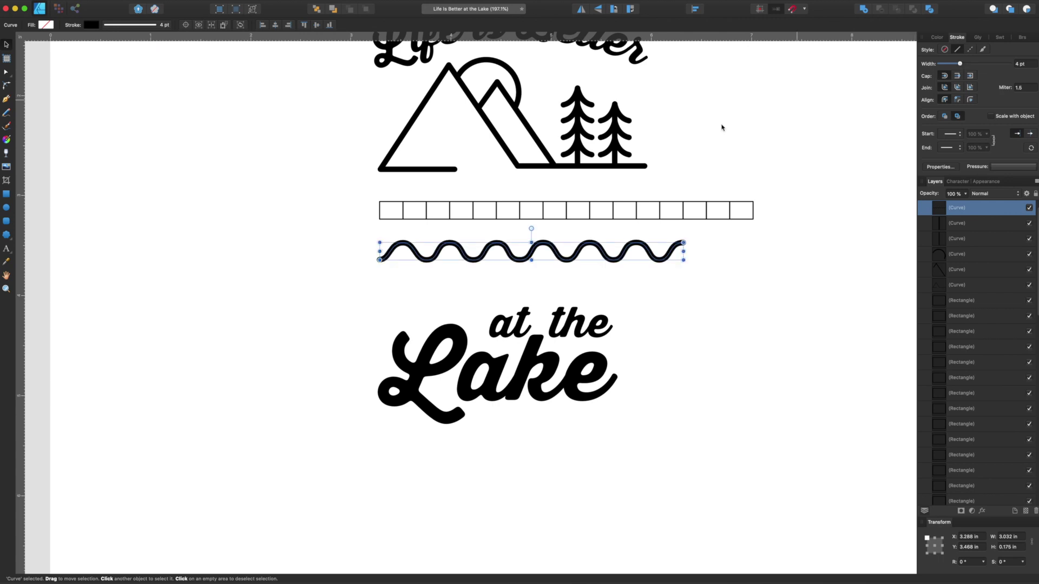
- Select all the grid boxes and delete them
{"action": "left_click", "coordinate": [767, 189]}
{"action": "left_click_drag", "start_coordinate": [768, 192], "coordinate": [328, 228]}
{"action": "key", "text": "Delete"}
{"action": "key", "text": "super+minus"}
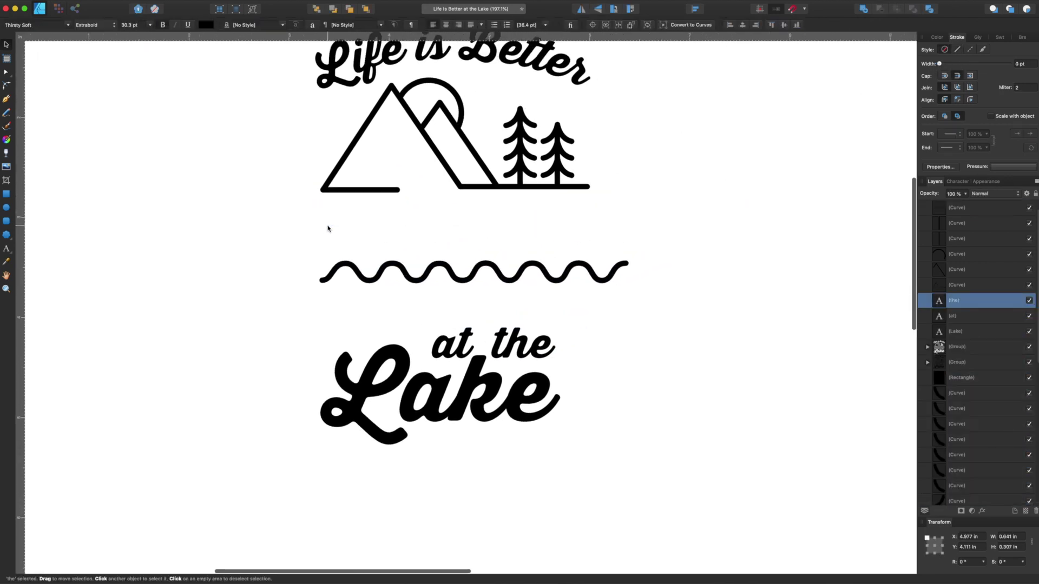
- Move the wave up under the mountains, flatten it to about 0.156 in tall, and nudge it left
{"action": "left_click_drag", "start_coordinate": [279, 276], "coordinate": [495, 307]}
{"action": "left_click_drag", "start_coordinate": [409, 294], "coordinate": [400, 261]}
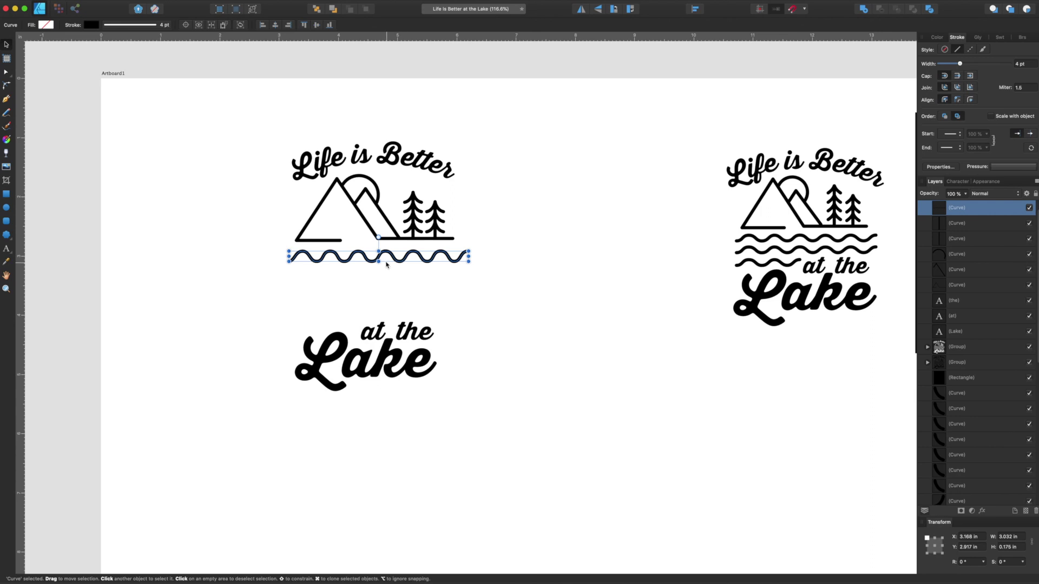
{"action": "scroll", "coordinate": [378, 264], "scroll_direction": "up", "scroll_amount": 5}
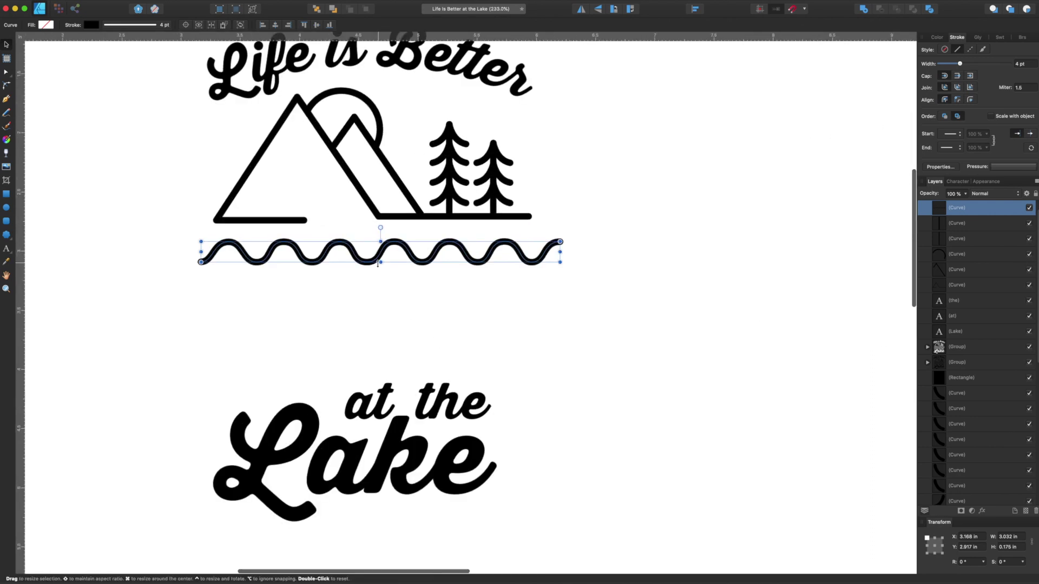
{"action": "mouse_move", "coordinate": [382, 259]}
{"action": "left_mouse_down"}
{"action": "mouse_move", "coordinate": [380, 305]}
{"action": "mouse_move", "coordinate": [378, 262]}
{"action": "left_mouse_up"}
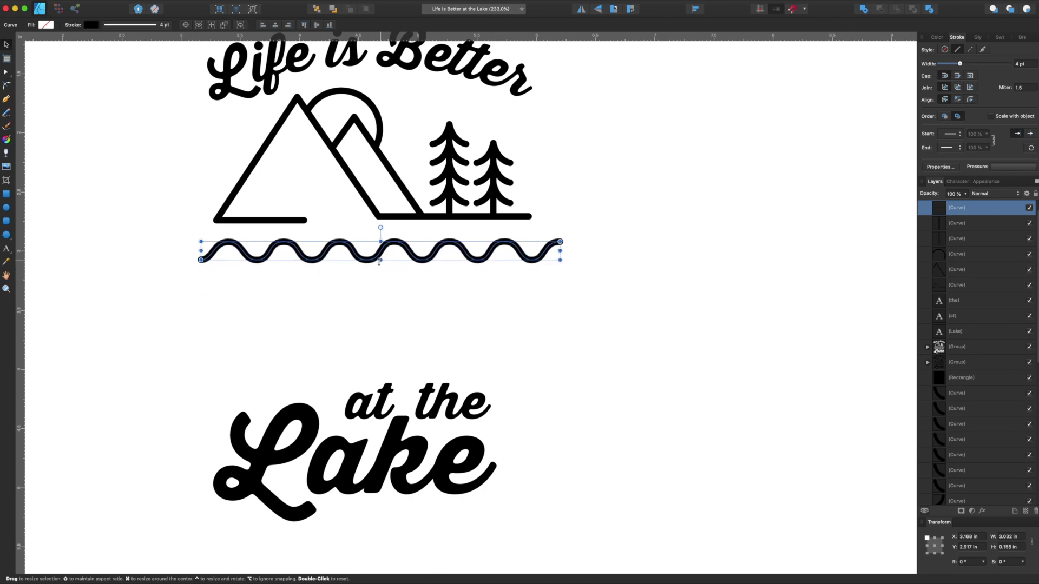
{"action": "scroll", "coordinate": [379, 261], "scroll_direction": "down", "scroll_amount": 5}
{"action": "scroll", "coordinate": [379, 262], "scroll_direction": "up", "scroll_amount": 1}
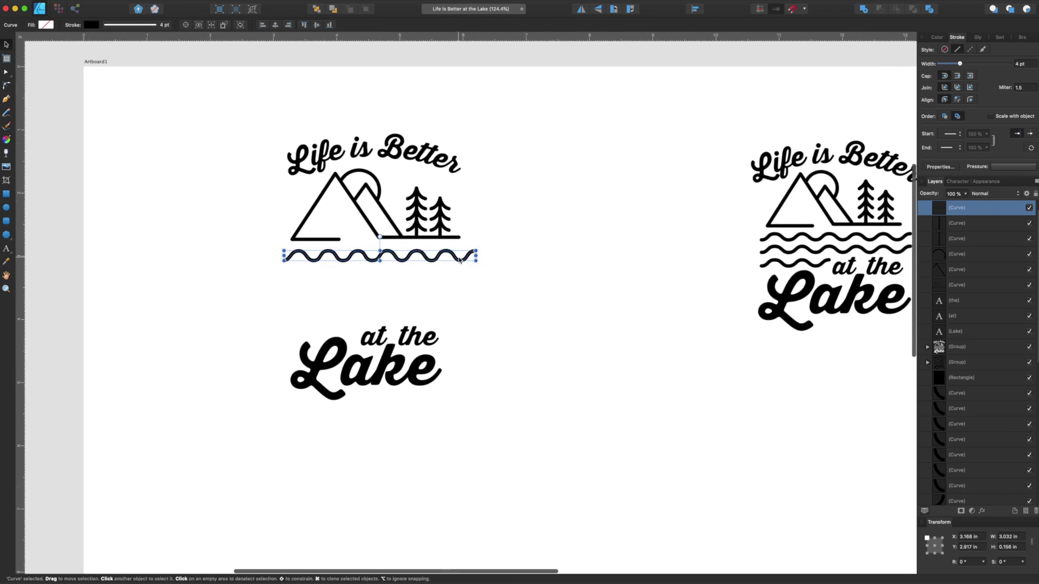
{"action": "left_click_drag", "start_coordinate": [458, 258], "coordinate": [454, 259]}
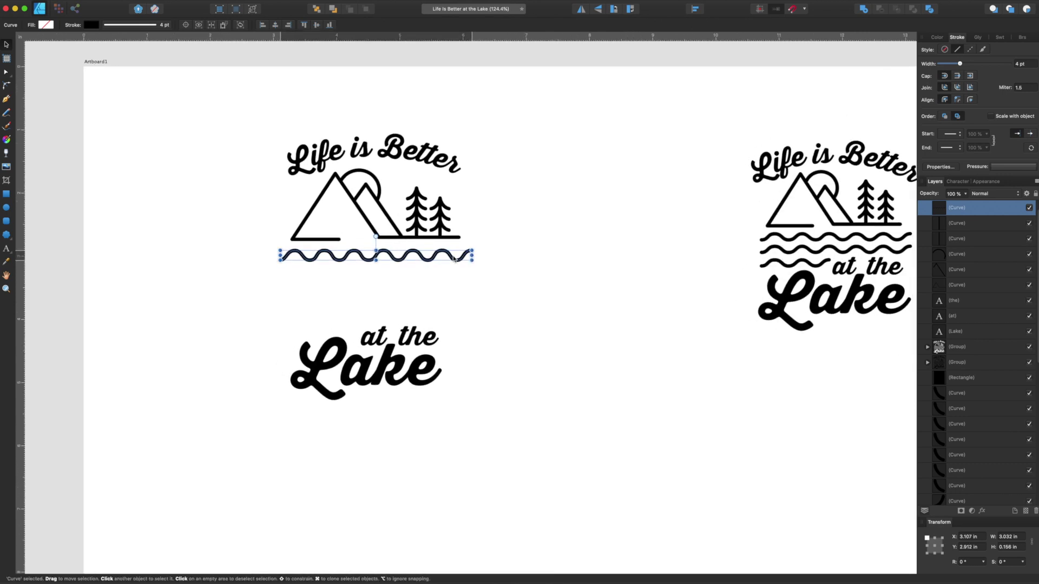
{"action": "scroll", "coordinate": [412, 318], "scroll_direction": "up", "scroll_amount": 3}
- Duplicate the wave twice downward and nudge all three waves up and left into place
{"action": "scroll", "coordinate": [413, 318], "scroll_direction": "up", "scroll_amount": 4}
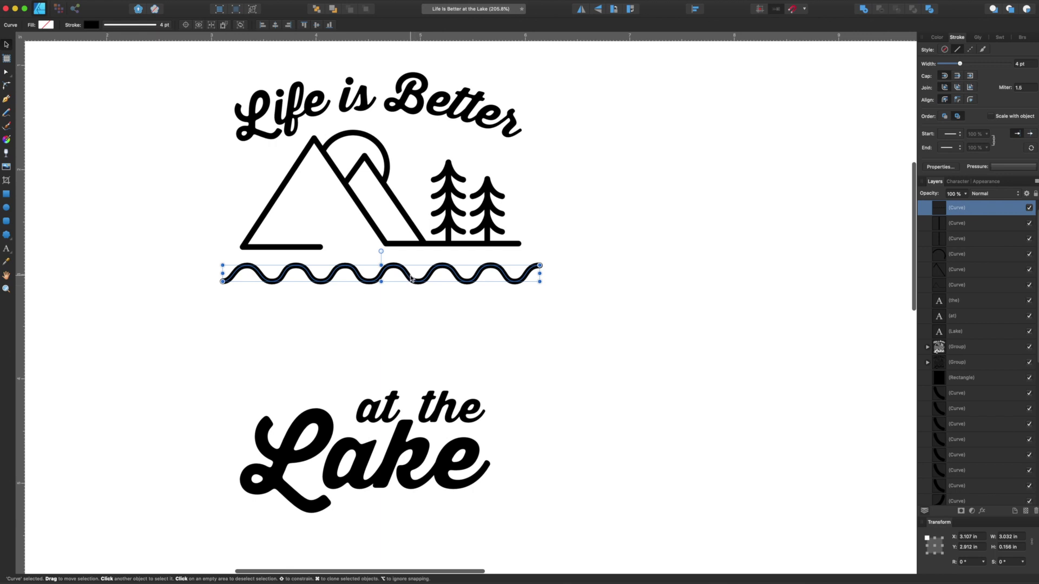
{"action": "left_click_drag", "start_coordinate": [407, 279], "coordinate": [409, 303]}
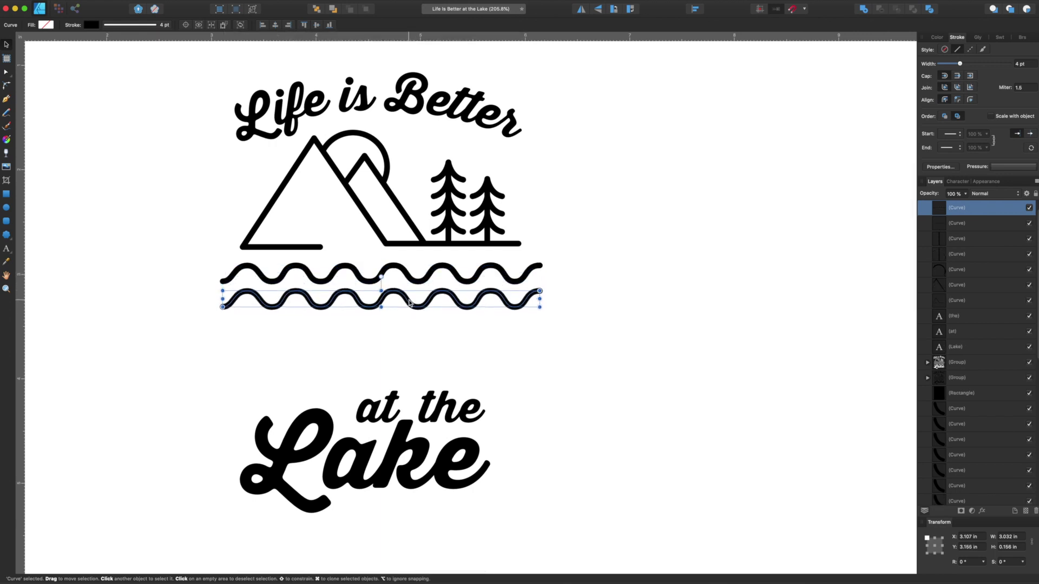
{"action": "left_click_drag", "start_coordinate": [408, 302], "coordinate": [406, 330]}
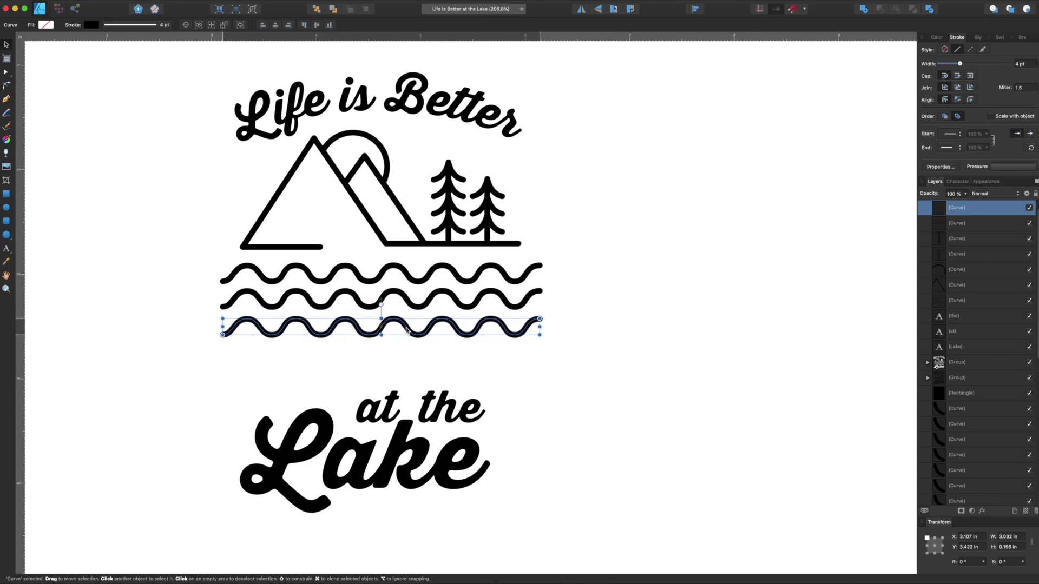
{"action": "left_click_drag", "start_coordinate": [569, 364], "coordinate": [170, 254]}
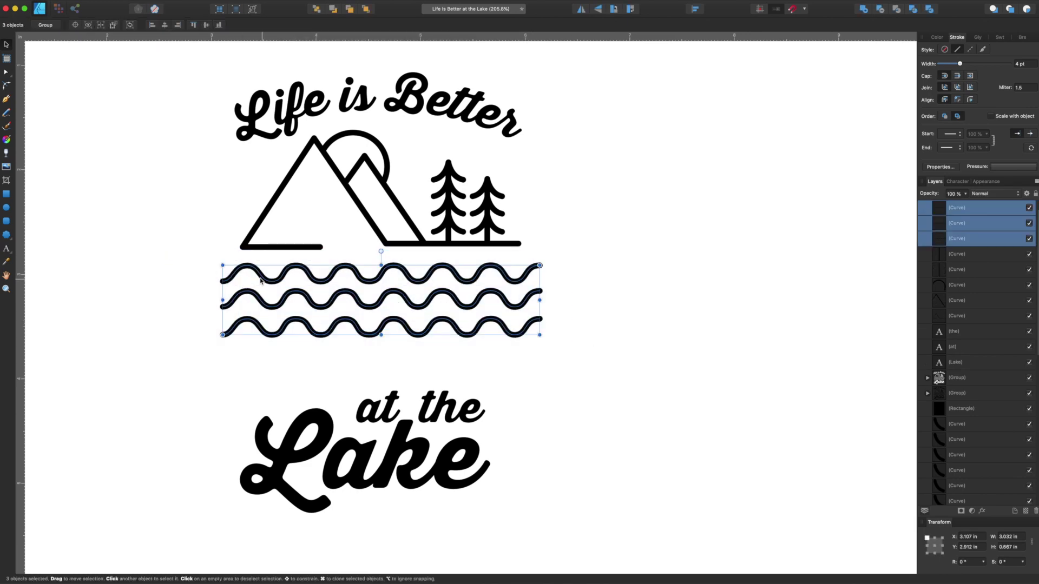
{"action": "left_click_drag", "start_coordinate": [260, 281], "coordinate": [258, 278]}
{"action": "left_click", "coordinate": [524, 424]}
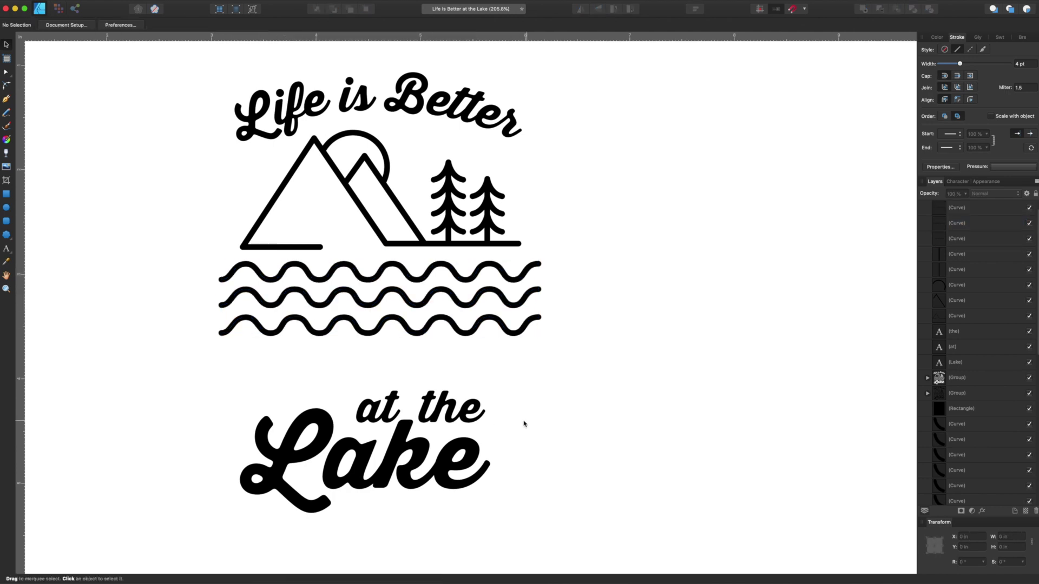
- Move the 'at the Lake' lettering up beneath the waves
{"action": "left_click_drag", "start_coordinate": [171, 363], "coordinate": [550, 529]}
{"action": "scroll", "coordinate": [487, 504], "scroll_direction": "down", "scroll_amount": 1}
{"action": "scroll", "coordinate": [487, 503], "scroll_direction": "left", "scroll_amount": 1}
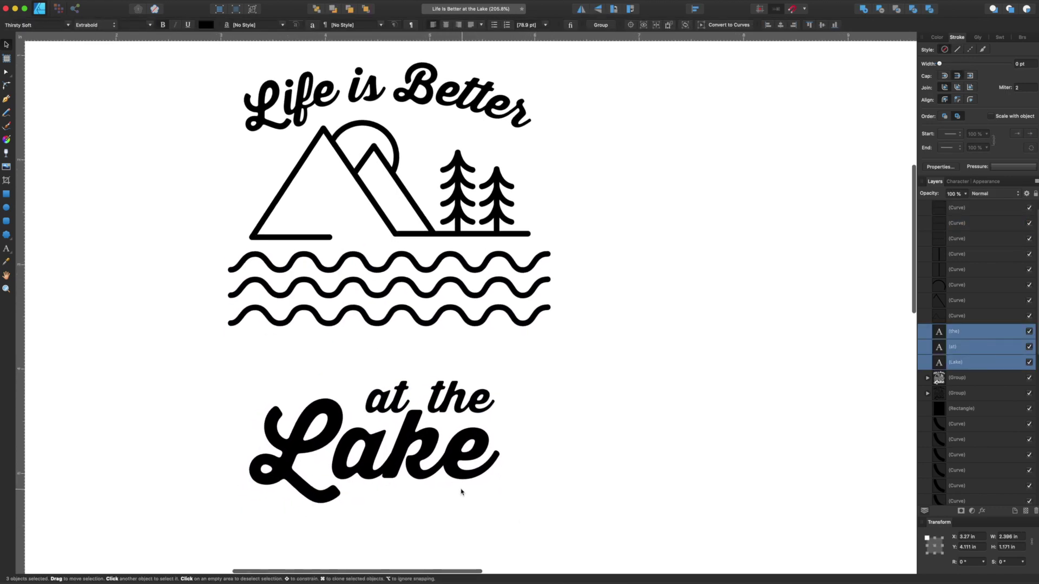
{"action": "left_click_drag", "start_coordinate": [428, 467], "coordinate": [433, 396]}
- Delete the bottom wave's right-hand nodes so it ends about 1.19 in long, before 'at the'
{"action": "left_click", "coordinate": [522, 324]}
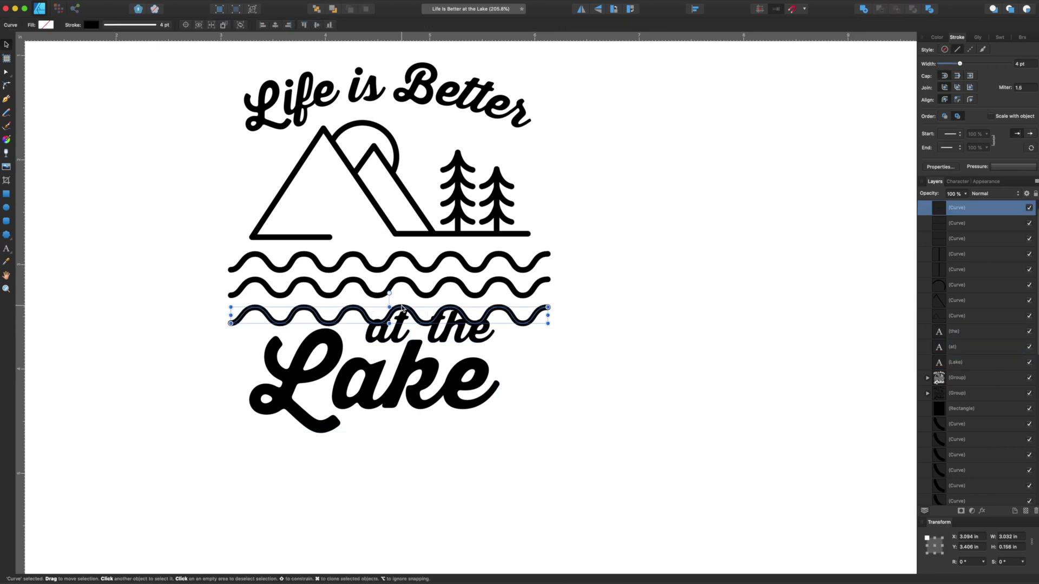
{"action": "key", "text": "a"}
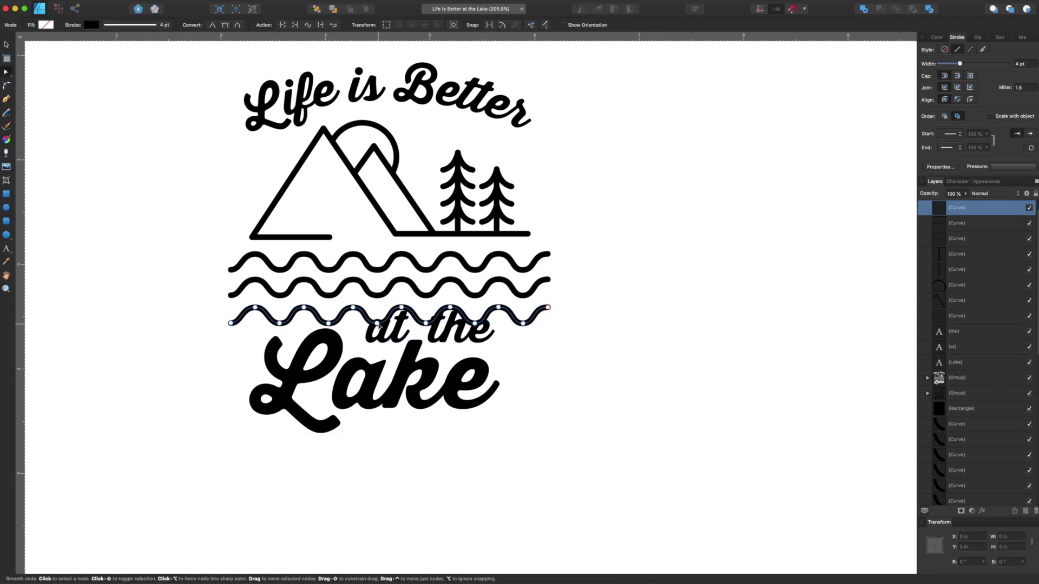
{"action": "left_click", "coordinate": [401, 307], "text": "shift"}
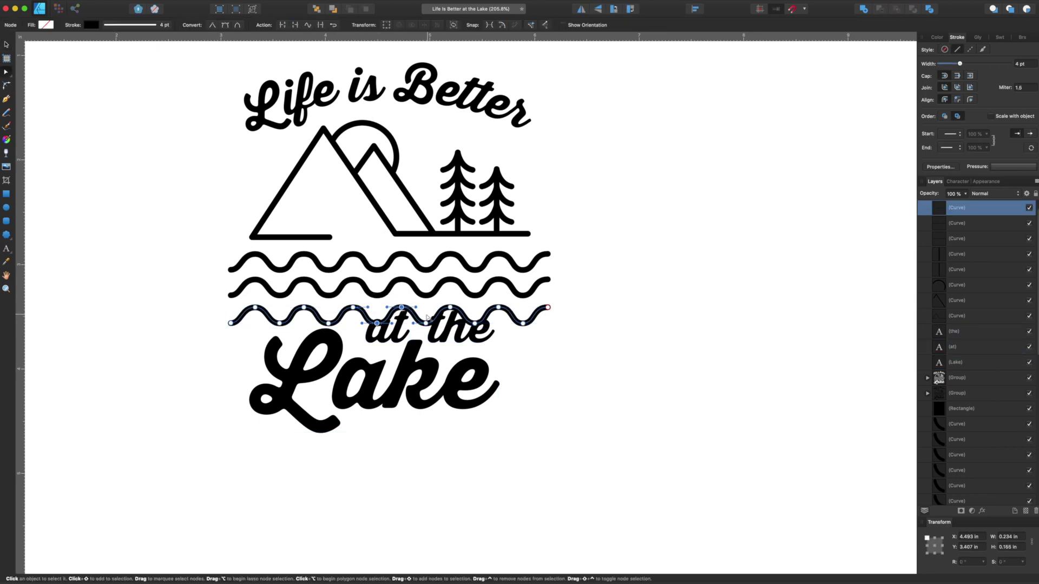
{"action": "left_click", "coordinate": [426, 323], "text": "shift"}
{"action": "left_click", "coordinate": [450, 307], "text": "shift"}
{"action": "left_click", "coordinate": [474, 323], "text": "shift"}
{"action": "left_click", "coordinate": [498, 308], "text": "shift"}
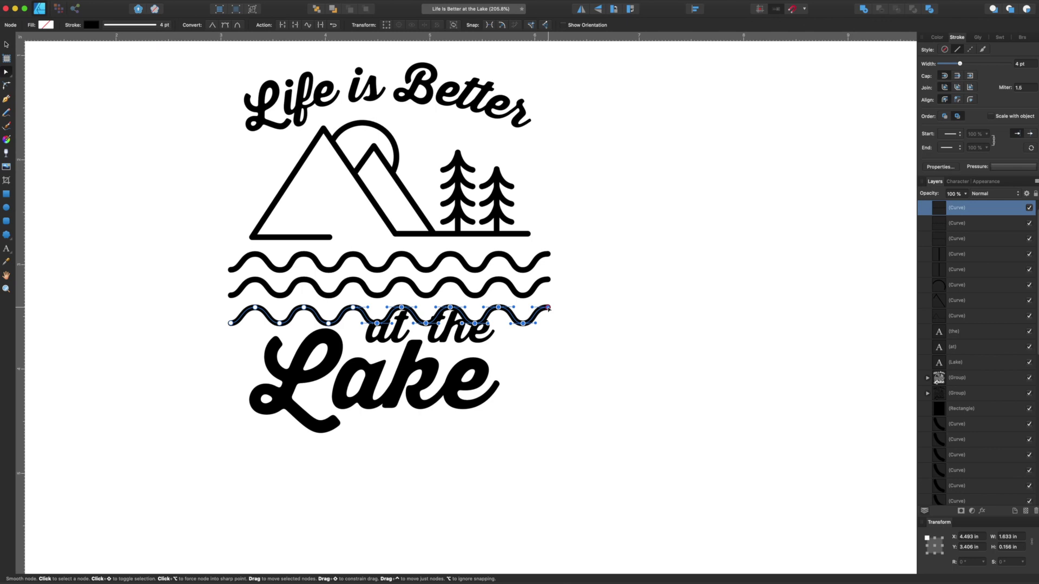
{"action": "key", "text": "Delete"}
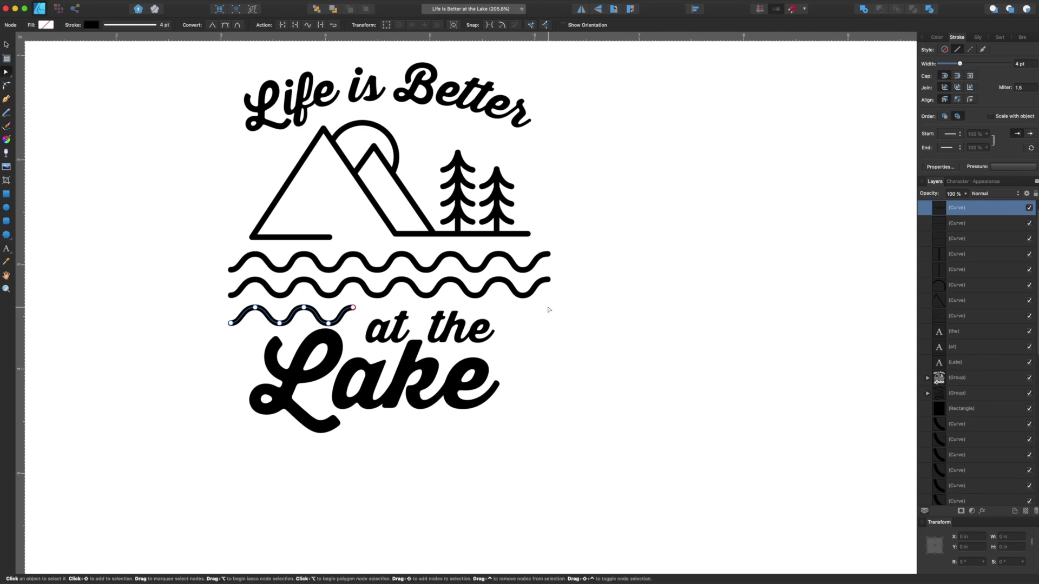
{"action": "left_click", "coordinate": [7, 47]}
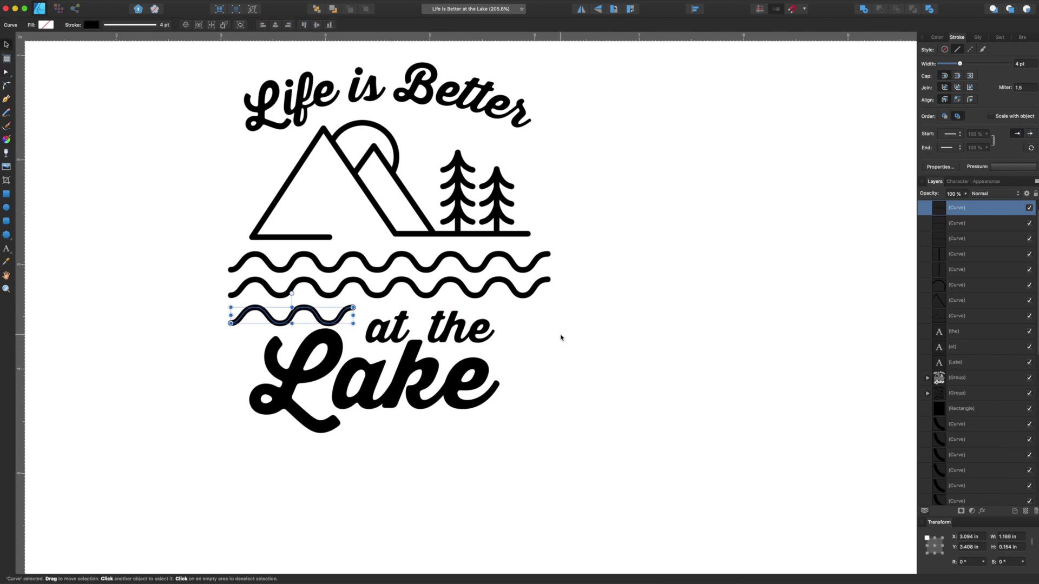
{"action": "scroll", "coordinate": [561, 337], "scroll_direction": "down", "scroll_amount": 5}
- Convert the 'Lake' text to curves and ungroup it into separate letter shapes
{"action": "scroll", "coordinate": [561, 340], "scroll_direction": "up", "scroll_amount": 5}
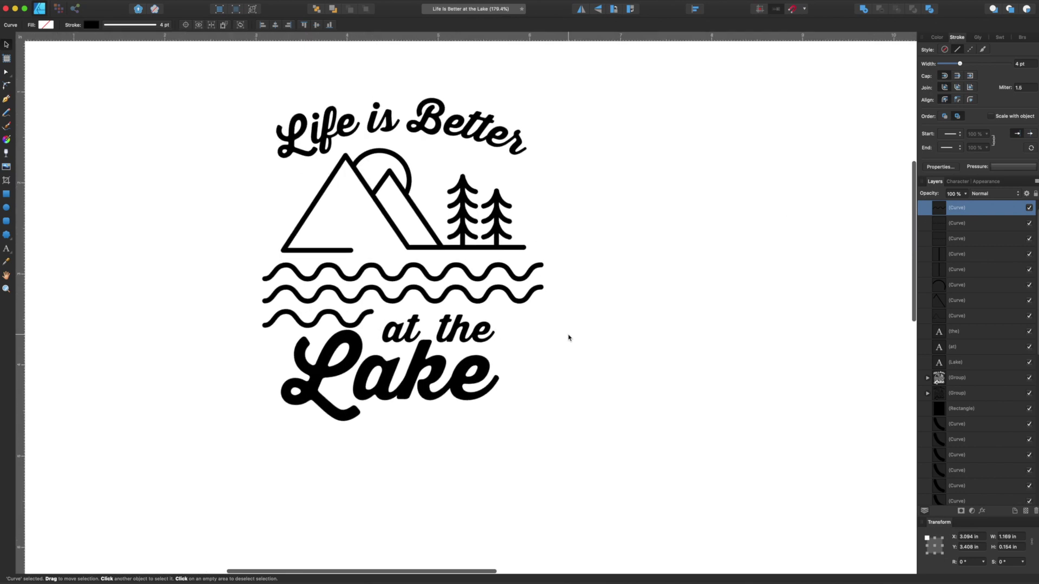
{"action": "left_click", "coordinate": [410, 340]}
{"action": "left_click", "coordinate": [446, 335]}
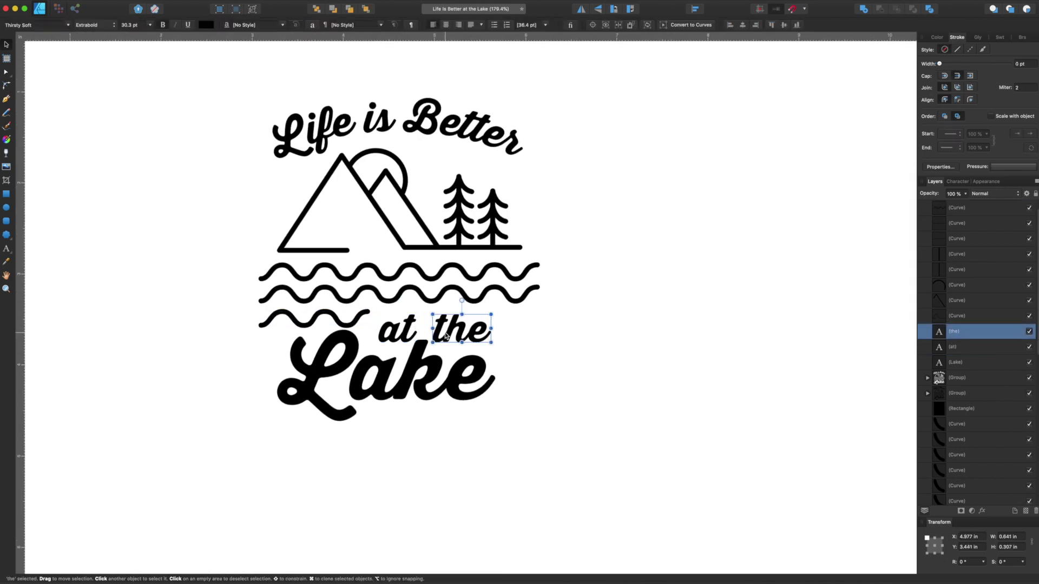
{"action": "left_click", "coordinate": [336, 367]}
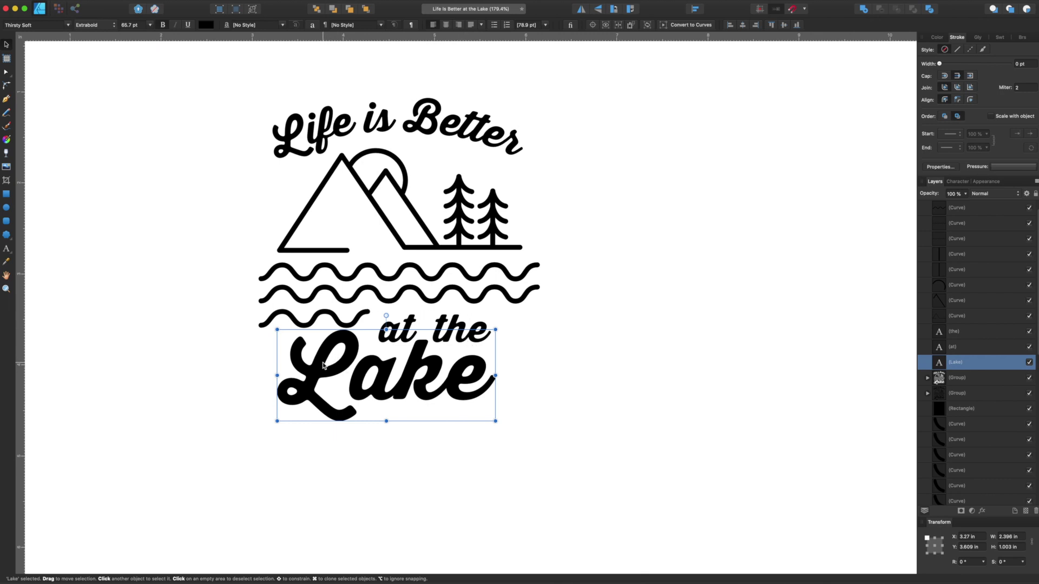
{"action": "left_click", "coordinate": [689, 25]}
{"action": "left_click", "coordinate": [196, 25]}
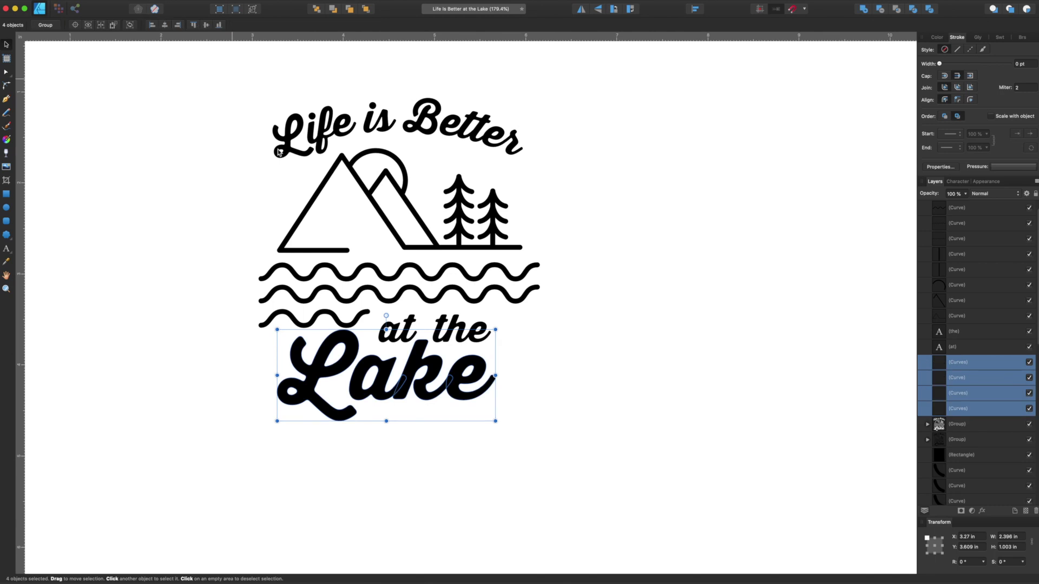
- Lower the L slightly, reposition 'at' and 'the', and bottom-align those two words
{"action": "left_click", "coordinate": [380, 456]}
{"action": "left_click_drag", "start_coordinate": [328, 365], "coordinate": [325, 370]}
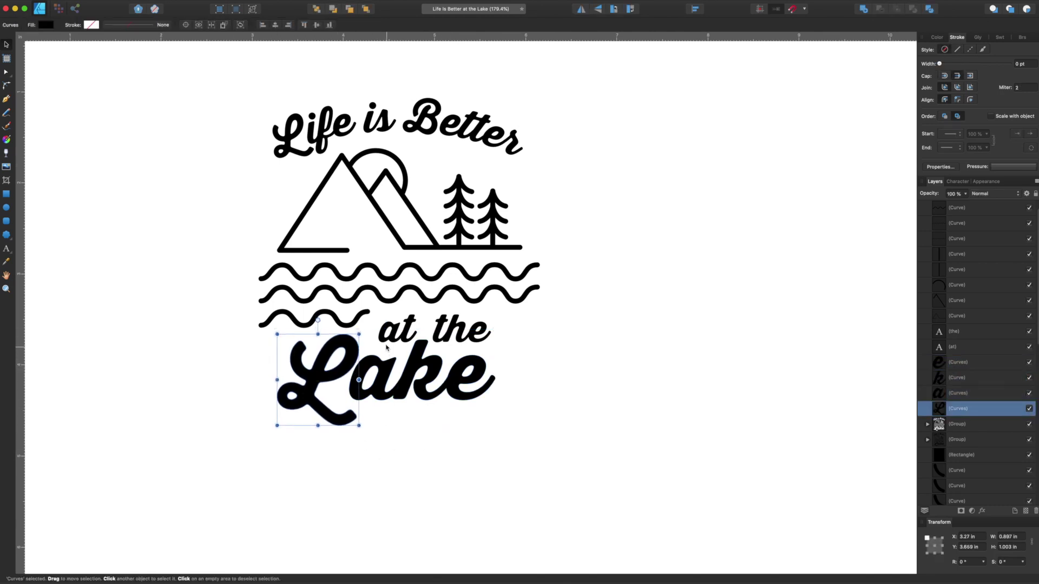
{"action": "left_click_drag", "start_coordinate": [389, 336], "coordinate": [381, 340]}
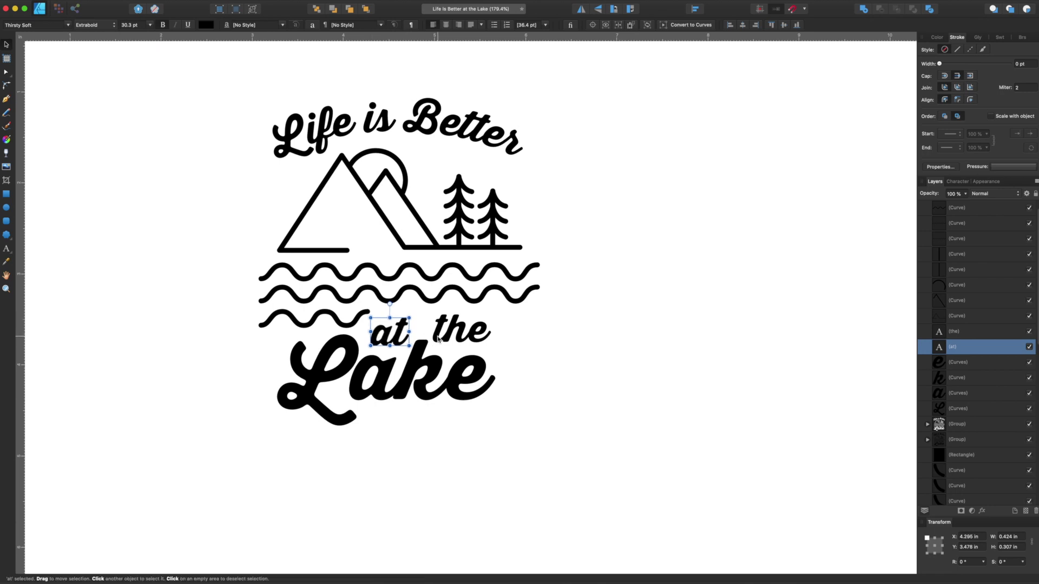
{"action": "left_click_drag", "start_coordinate": [449, 337], "coordinate": [452, 337]}
{"action": "left_click", "coordinate": [388, 333], "text": "shift"}
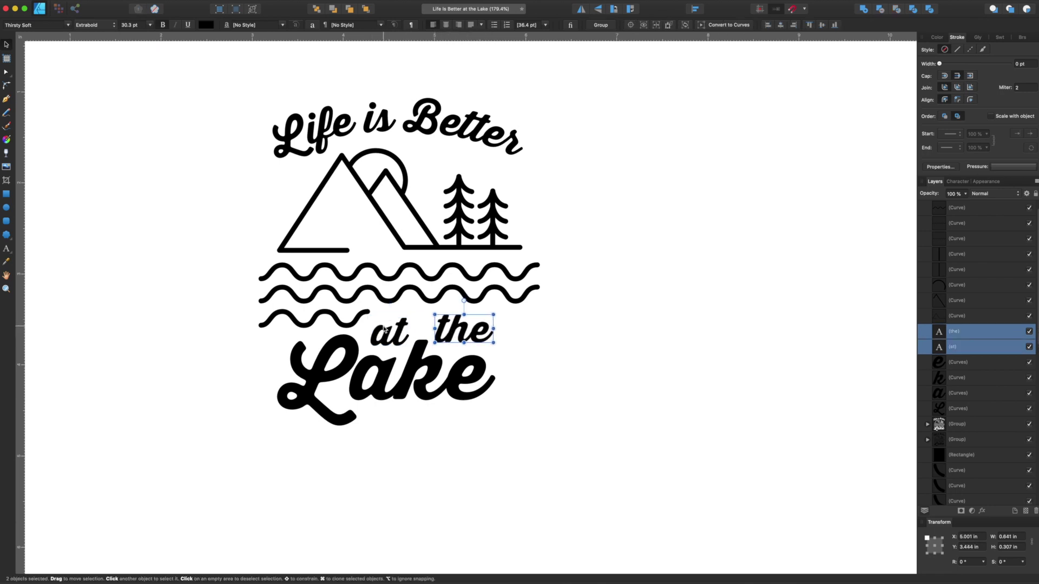
{"action": "left_click", "coordinate": [695, 9]}
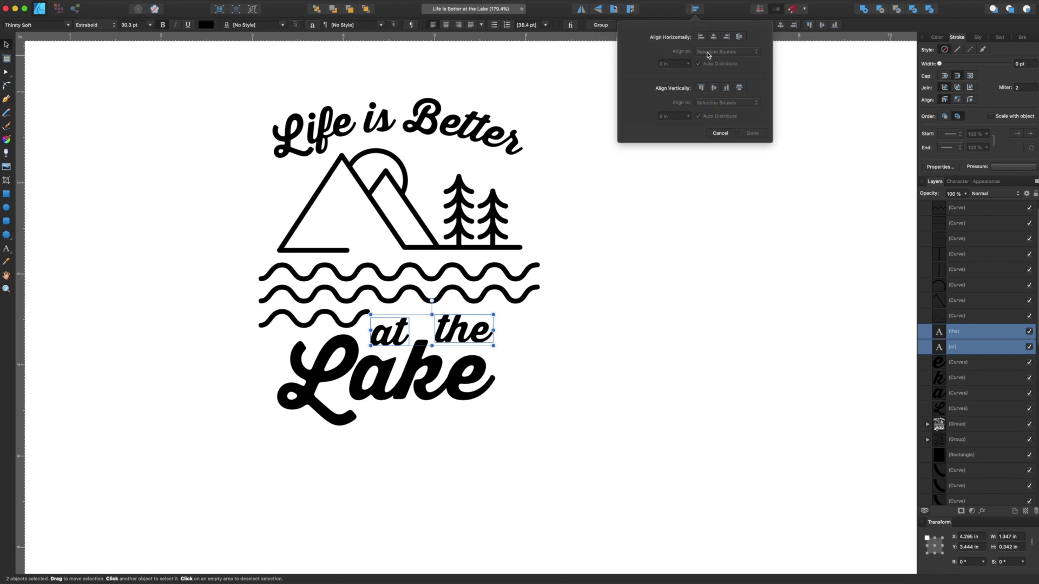
{"action": "left_click", "coordinate": [726, 89]}
- Move all the 'at the Lake' lettering up slightly and shift the lowest wave up a little
{"action": "left_click", "coordinate": [412, 375]}
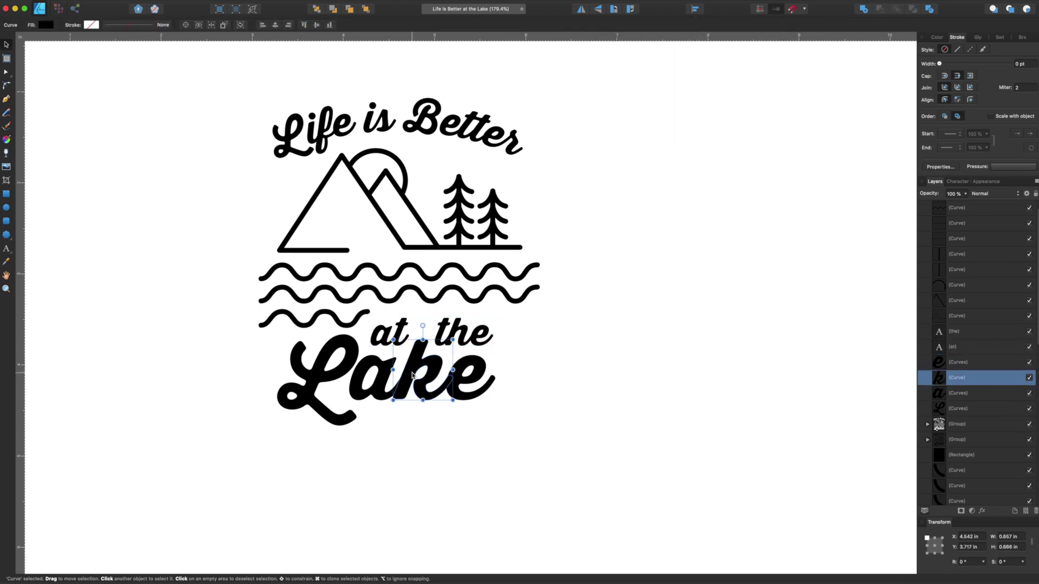
{"action": "left_click", "coordinate": [382, 342], "text": "shift"}
{"action": "left_click", "coordinate": [460, 332], "text": "shift"}
{"action": "left_click", "coordinate": [337, 357], "text": "shift"}
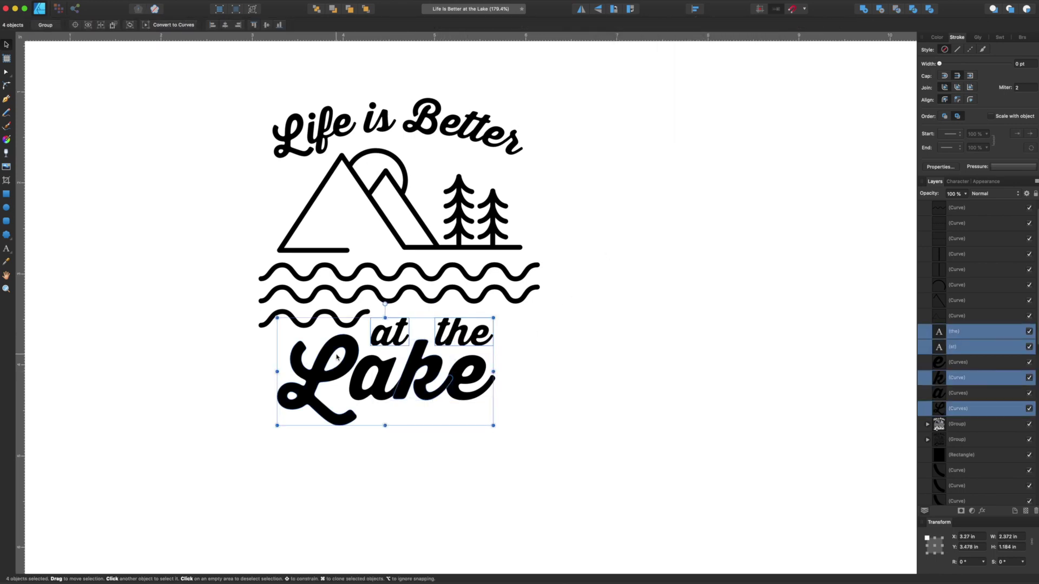
{"action": "left_click", "coordinate": [398, 385], "text": "shift"}
{"action": "left_click", "coordinate": [460, 373], "text": "shift"}
{"action": "left_click_drag", "start_coordinate": [459, 372], "coordinate": [458, 368]}
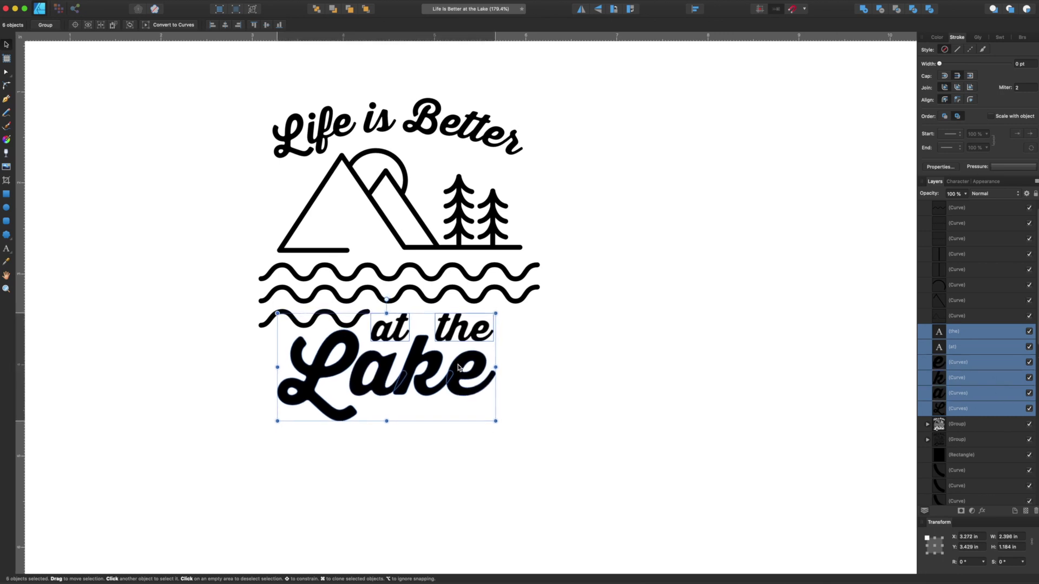
{"action": "left_click", "coordinate": [348, 325]}
{"action": "left_click_drag", "start_coordinate": [348, 325], "coordinate": [348, 322]}
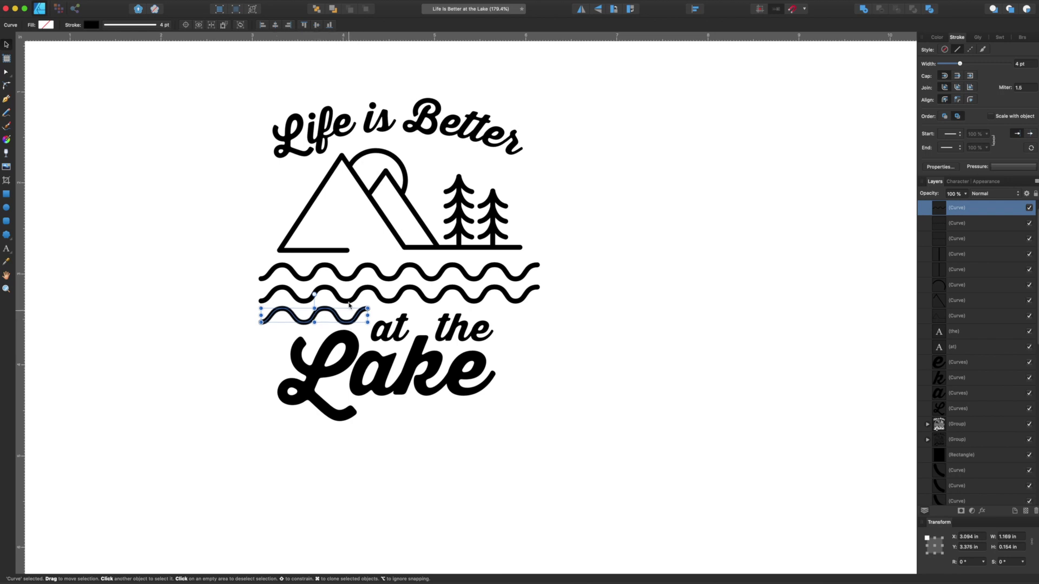
- Shift the lowest wave and 'Lake' lettering slightly, then reposition the lowest and middle waves
{"action": "left_click", "coordinate": [348, 297]}
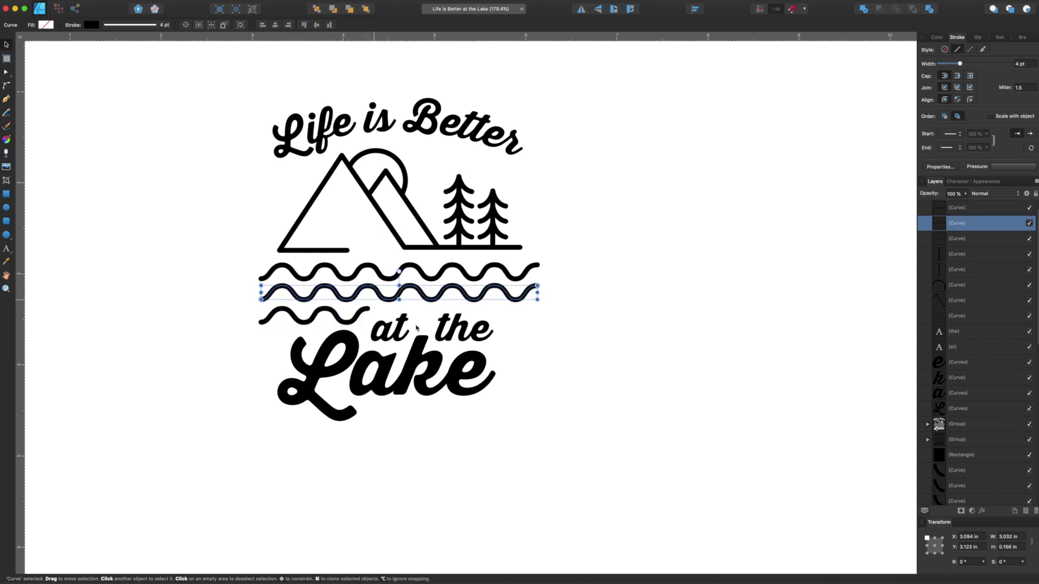
{"action": "left_click_drag", "start_coordinate": [565, 462], "coordinate": [184, 303]}
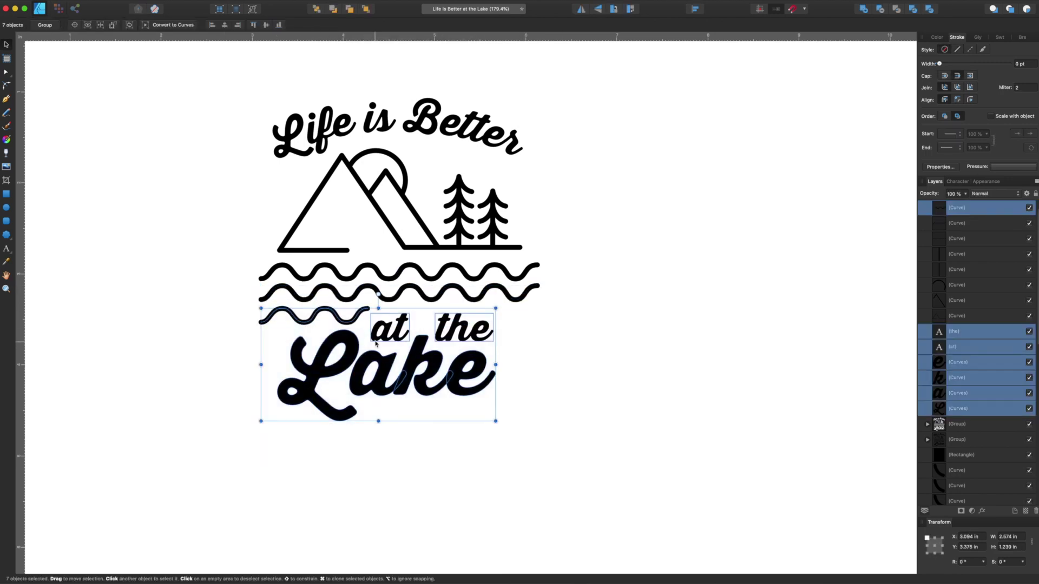
{"action": "left_click_drag", "start_coordinate": [376, 343], "coordinate": [384, 346]}
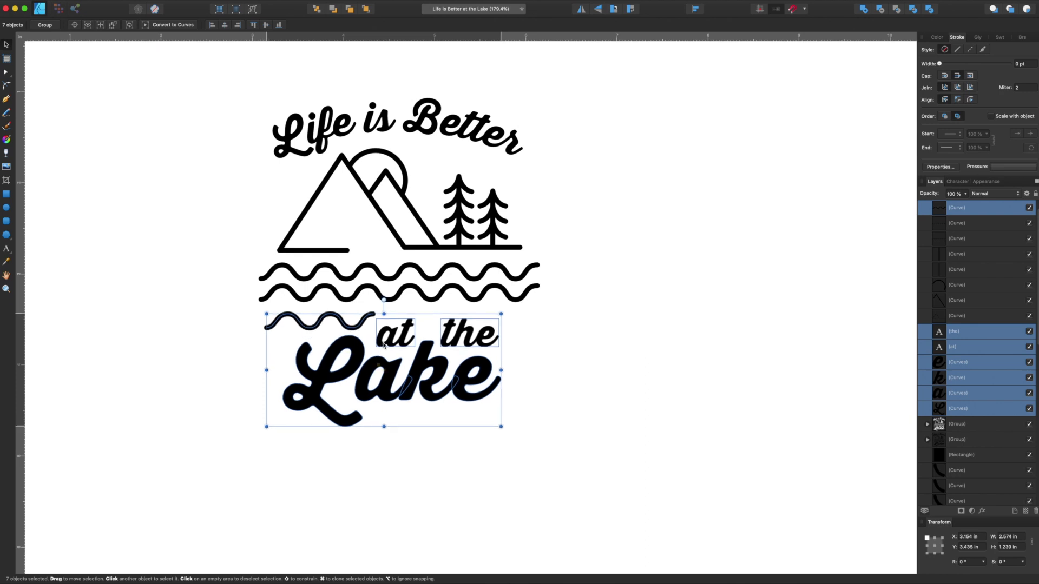
{"action": "left_click", "coordinate": [566, 372]}
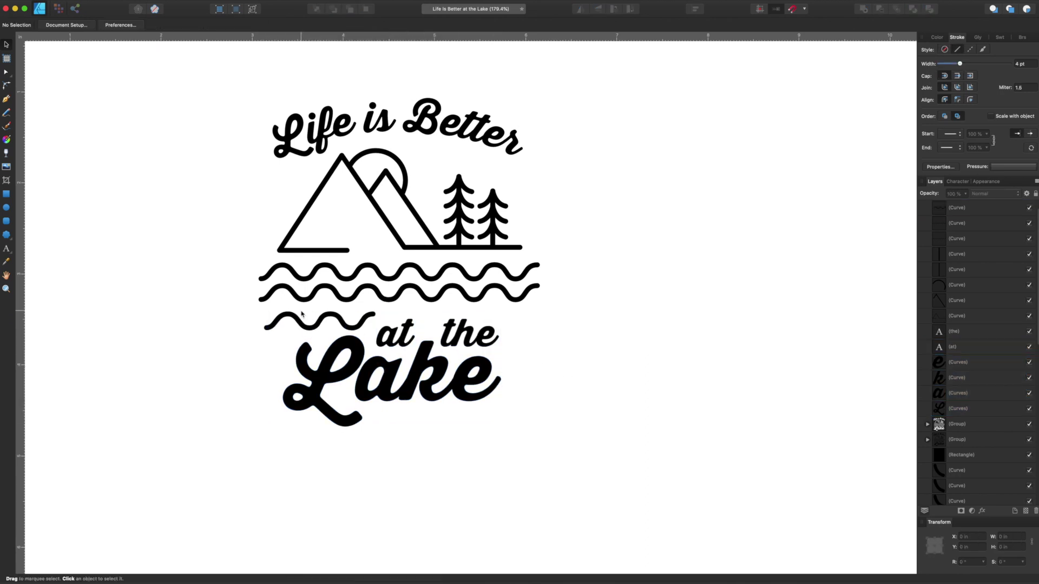
{"action": "left_click_drag", "start_coordinate": [301, 314], "coordinate": [332, 319]}
{"action": "left_click", "coordinate": [390, 299]}
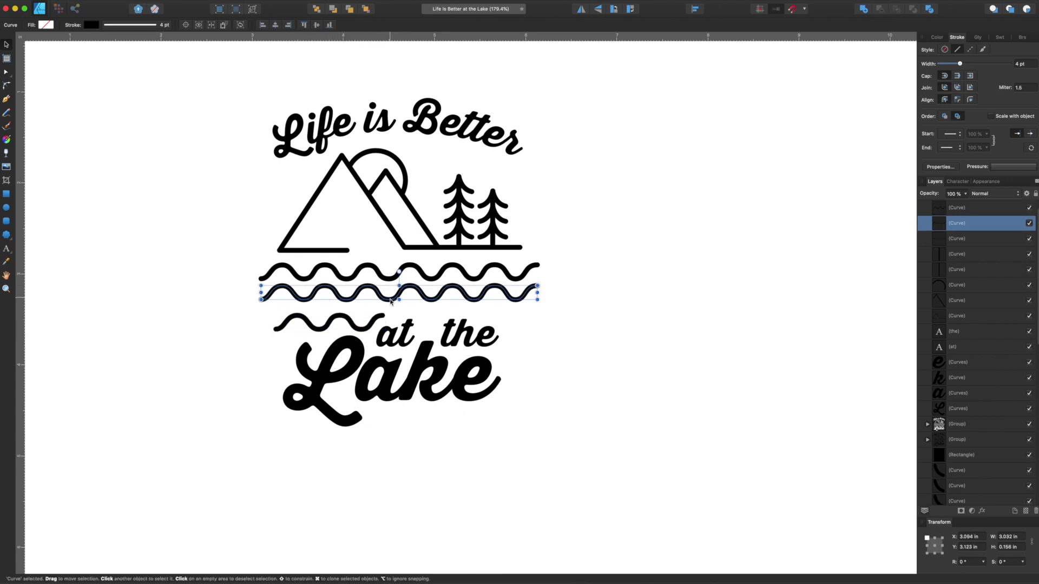
{"action": "left_click_drag", "start_coordinate": [391, 299], "coordinate": [414, 274]}
- Try enlarging the 'Life is Better' lettering group, then undo the resize
{"action": "left_click", "coordinate": [423, 276]}
{"action": "left_click", "coordinate": [565, 242]}
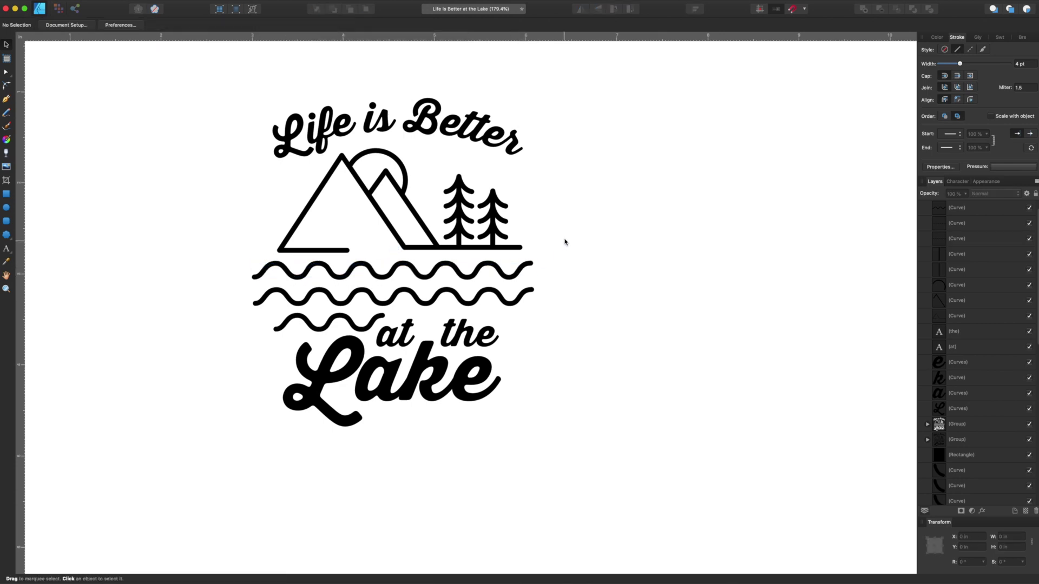
{"action": "left_click", "coordinate": [452, 126]}
{"action": "left_click_drag", "start_coordinate": [529, 168], "coordinate": [502, 145]}
{"action": "key", "text": "super+z"}
- Place vertical guides at 2.996 in and 6.080 in
{"action": "left_click", "coordinate": [188, 191]}
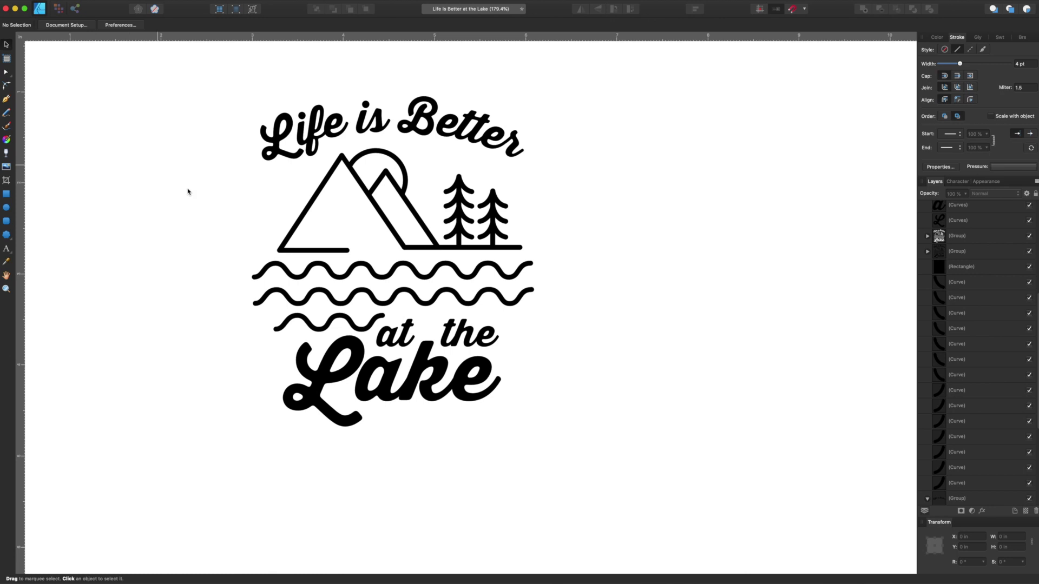
{"action": "left_click_drag", "start_coordinate": [20, 217], "coordinate": [252, 247]}
{"action": "left_click_drag", "start_coordinate": [27, 198], "coordinate": [533, 295]}
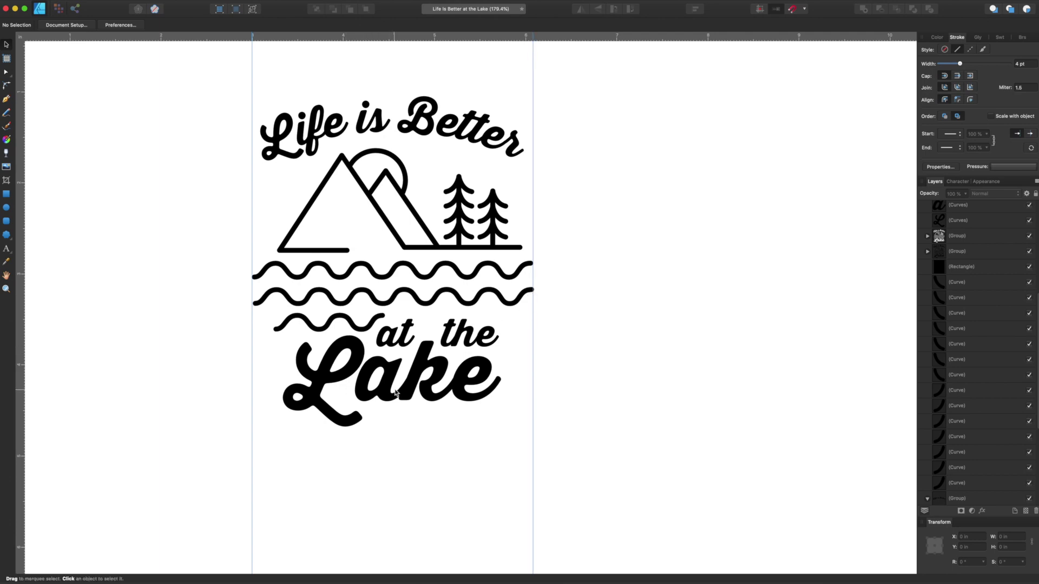
- Resize the three selected waves to fit between the two guides
{"action": "left_click", "coordinate": [333, 277]}
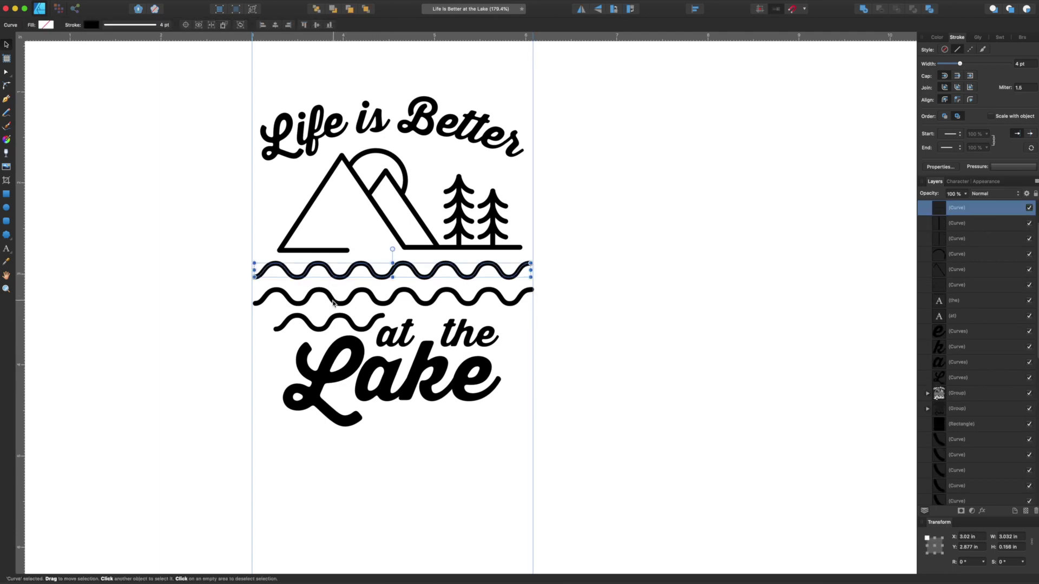
{"action": "left_click", "coordinate": [333, 302], "text": "shift"}
{"action": "left_click", "coordinate": [334, 323], "text": "shift"}
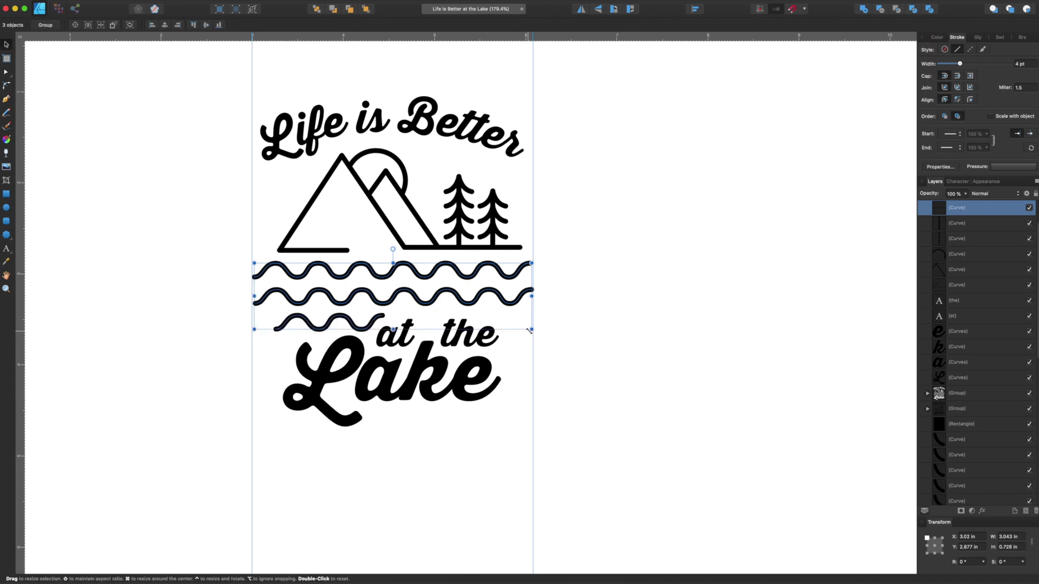
{"action": "left_click_drag", "start_coordinate": [527, 330], "coordinate": [522, 327]}
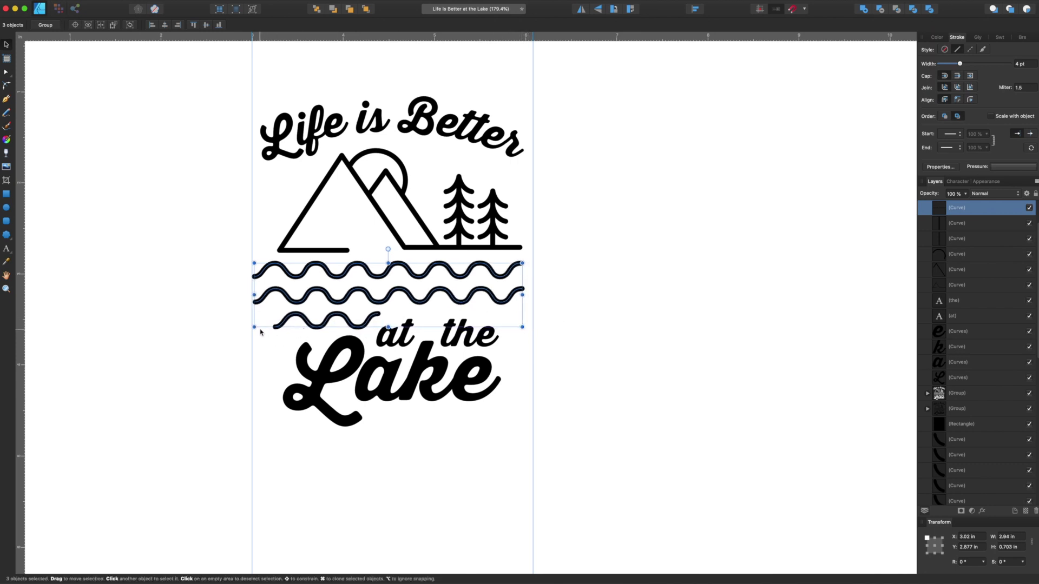
{"action": "mouse_move", "coordinate": [254, 326]}
{"action": "left_mouse_down"}
{"action": "mouse_move", "coordinate": [260, 295]}
{"action": "mouse_move", "coordinate": [257, 327]}
{"action": "left_mouse_up"}
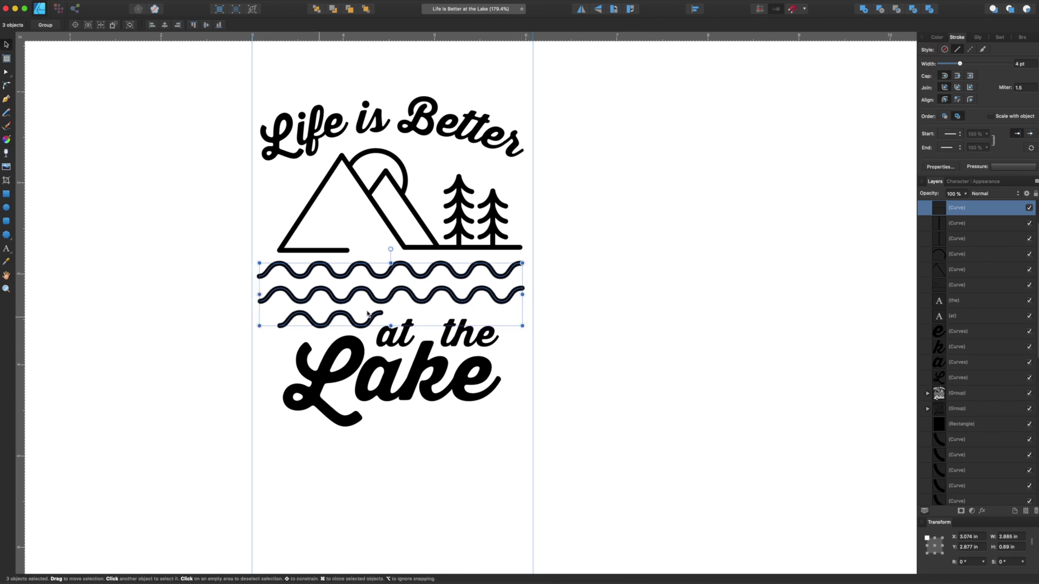
- Move the short bottom wave left to the waves' left edge
{"action": "left_click", "coordinate": [577, 294]}
{"action": "left_click", "coordinate": [515, 294]}
{"action": "key", "text": "super+j"}
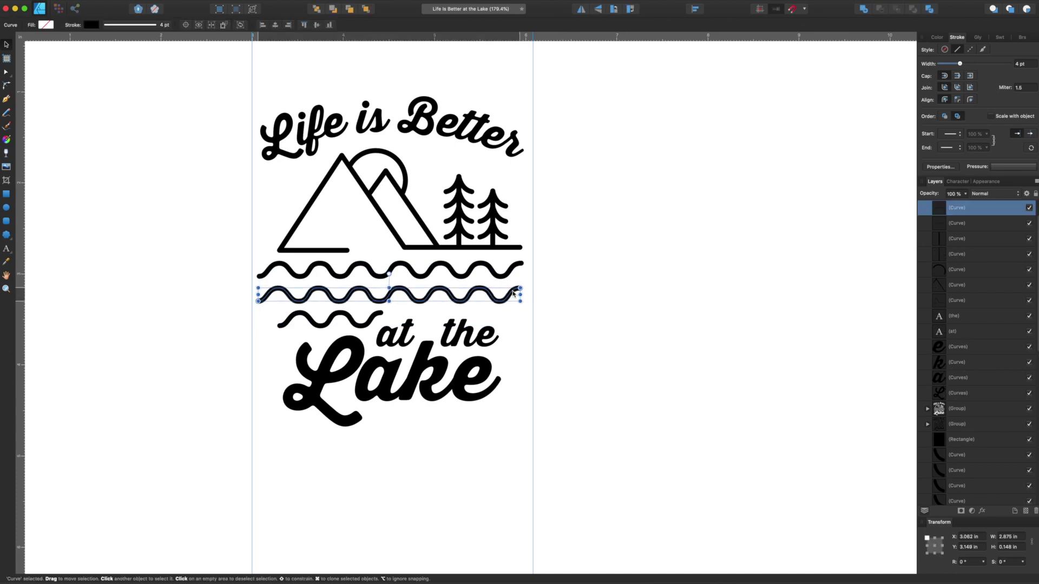
{"action": "left_click_drag", "start_coordinate": [354, 322], "coordinate": [337, 325]}
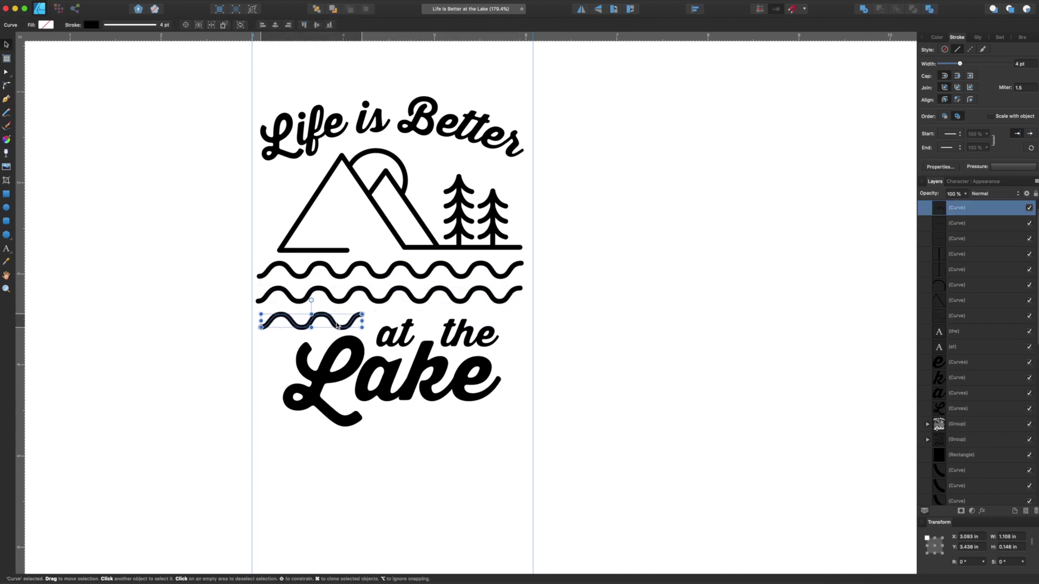
- Select 'at', 'the' and the Lake letters to check their placement, then deselect
{"action": "left_click", "coordinate": [412, 338]}
{"action": "left_click", "coordinate": [465, 337], "text": "shift"}
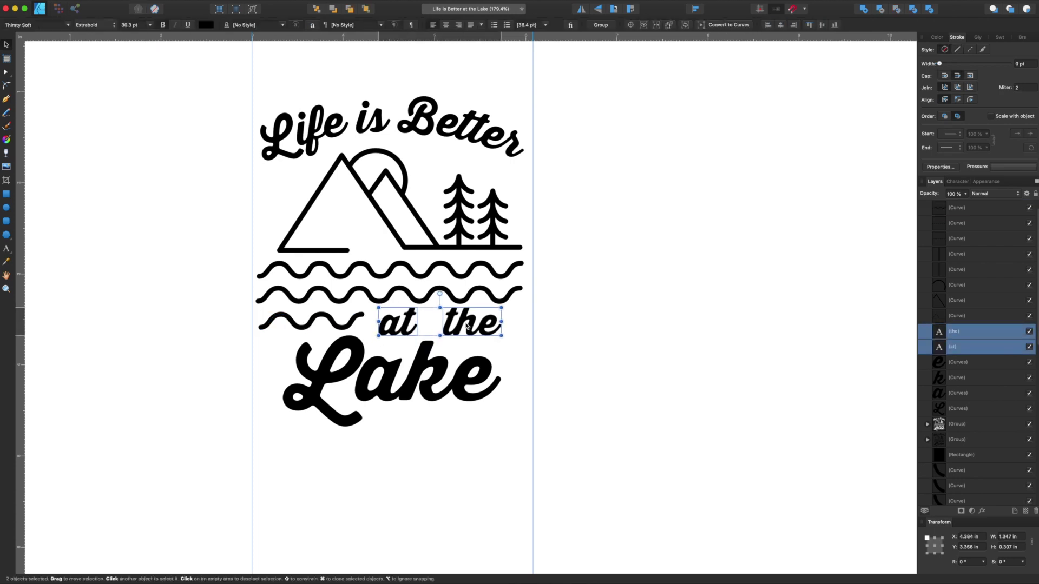
{"action": "left_click", "coordinate": [461, 368]}
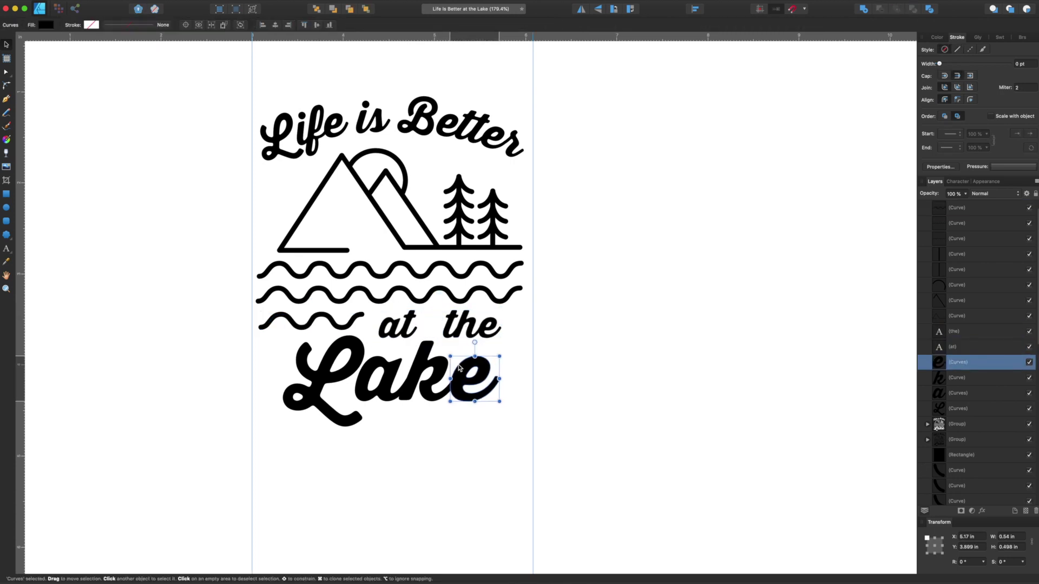
{"action": "left_click", "coordinate": [403, 371], "text": "shift"}
{"action": "left_click", "coordinate": [393, 370], "text": "shift"}
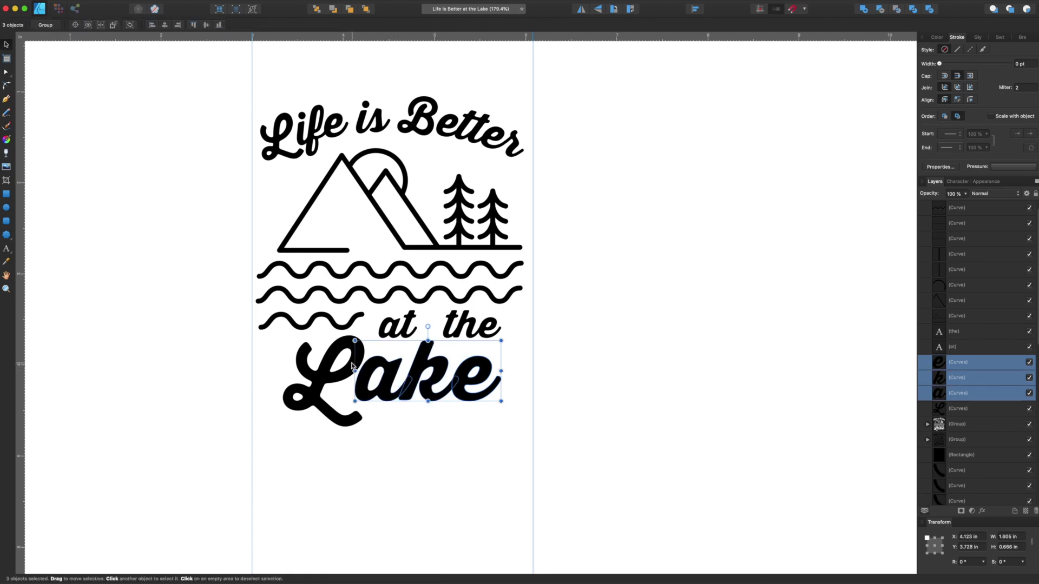
{"action": "left_click", "coordinate": [346, 364], "text": "shift"}
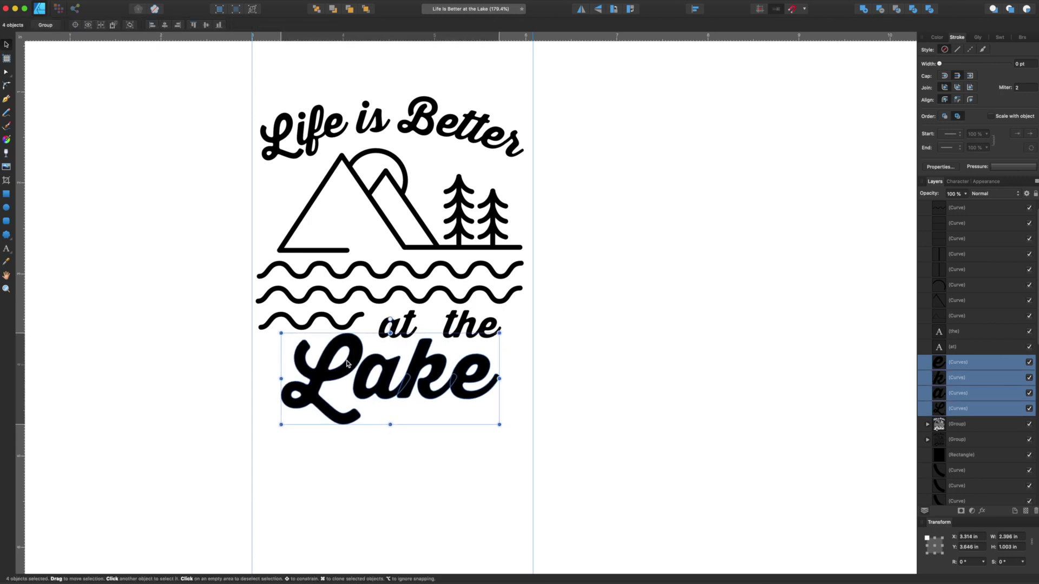
{"action": "left_click", "coordinate": [646, 229]}
{"action": "scroll", "coordinate": [707, 251], "scroll_direction": "down", "scroll_amount": 5}
- Lower the 'Life is Better' lettering group slightly
{"action": "scroll", "coordinate": [707, 251], "scroll_direction": "right", "scroll_amount": 3}
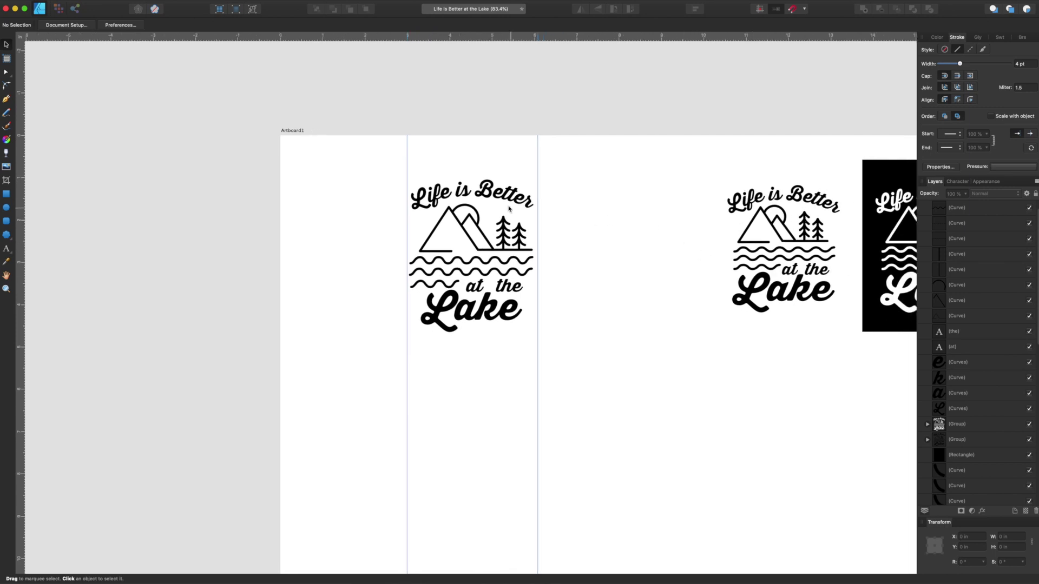
{"action": "left_click", "coordinate": [483, 195]}
{"action": "left_click_drag", "start_coordinate": [483, 197], "coordinate": [483, 200]}
- Drag both vertical guides off the artboard back into the rulers
{"action": "scroll", "coordinate": [546, 268], "scroll_direction": "up", "scroll_amount": 5}
{"action": "scroll", "coordinate": [414, 233], "scroll_direction": "left", "scroll_amount": 1}
{"action": "scroll", "coordinate": [415, 233], "scroll_direction": "up", "scroll_amount": 1}
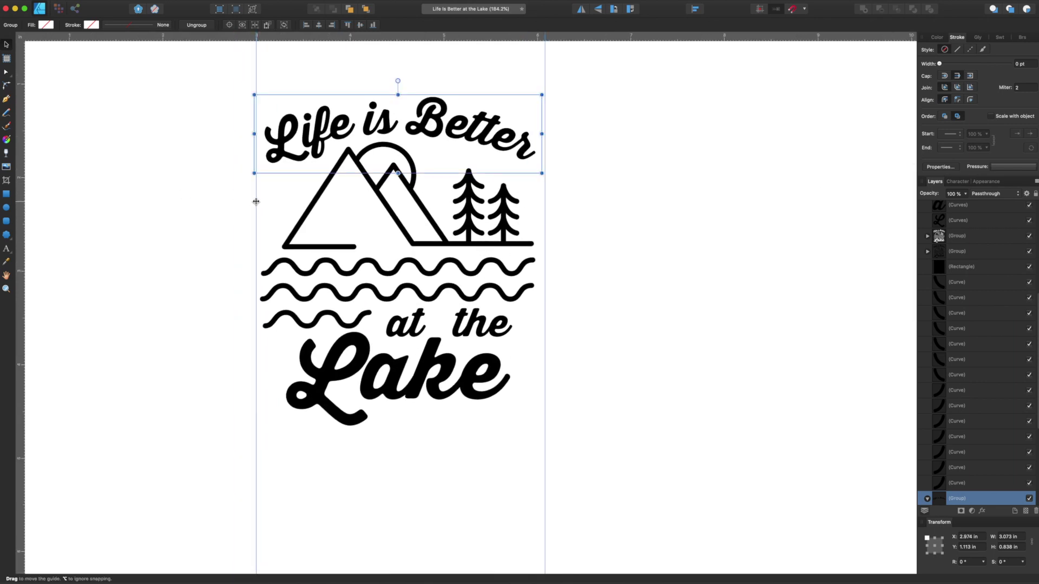
{"action": "left_click_drag", "start_coordinate": [257, 205], "coordinate": [19, 179]}
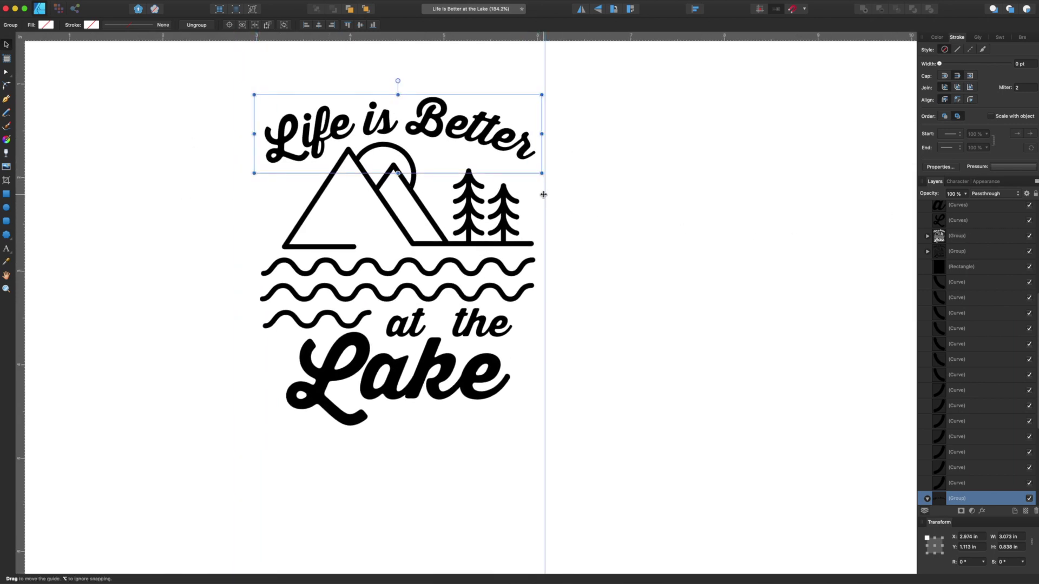
{"action": "left_click_drag", "start_coordinate": [542, 201], "coordinate": [544, 35]}
{"action": "left_click", "coordinate": [719, 162]}
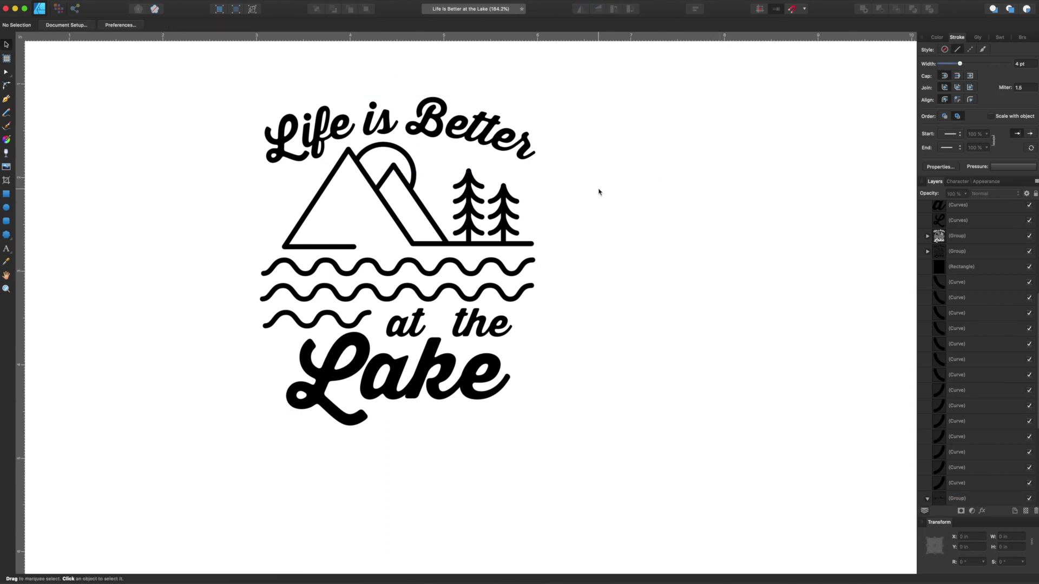
{"action": "left_click", "coordinate": [499, 293]}
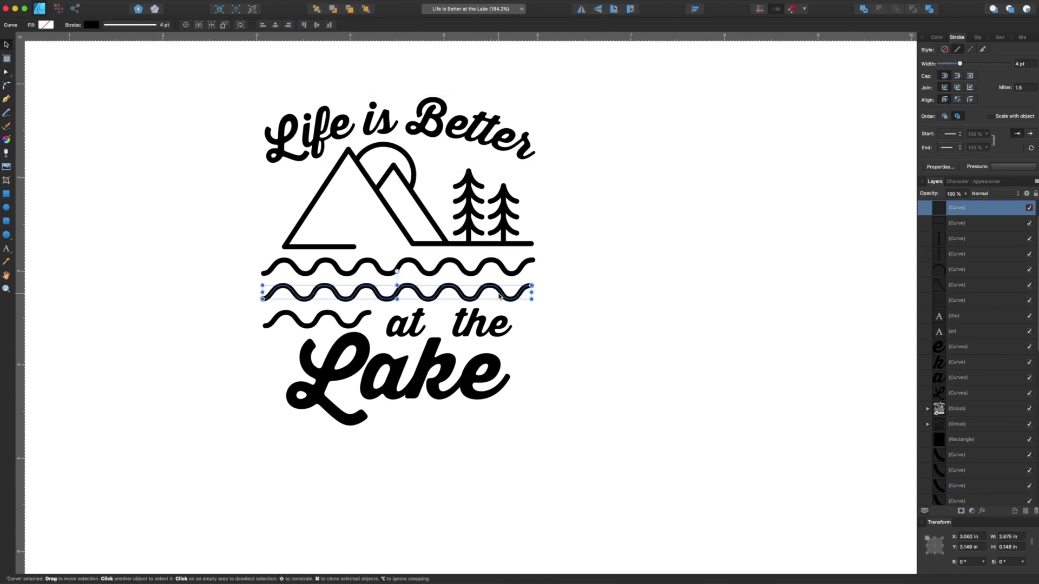
{"action": "left_click", "coordinate": [418, 268], "text": "shift"}
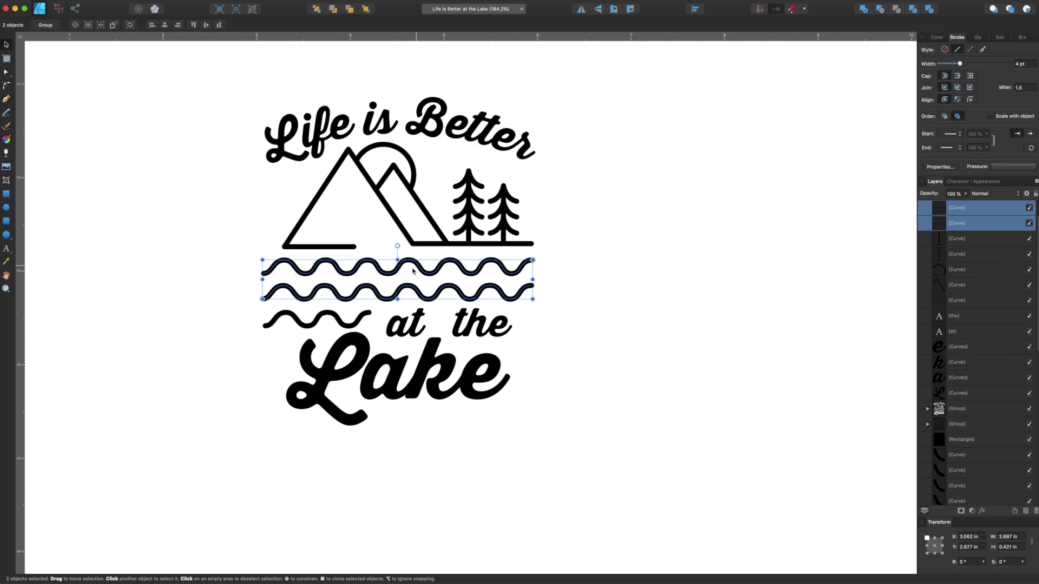
{"action": "left_click", "coordinate": [368, 314], "text": "shift"}
{"action": "left_click", "coordinate": [413, 174]}
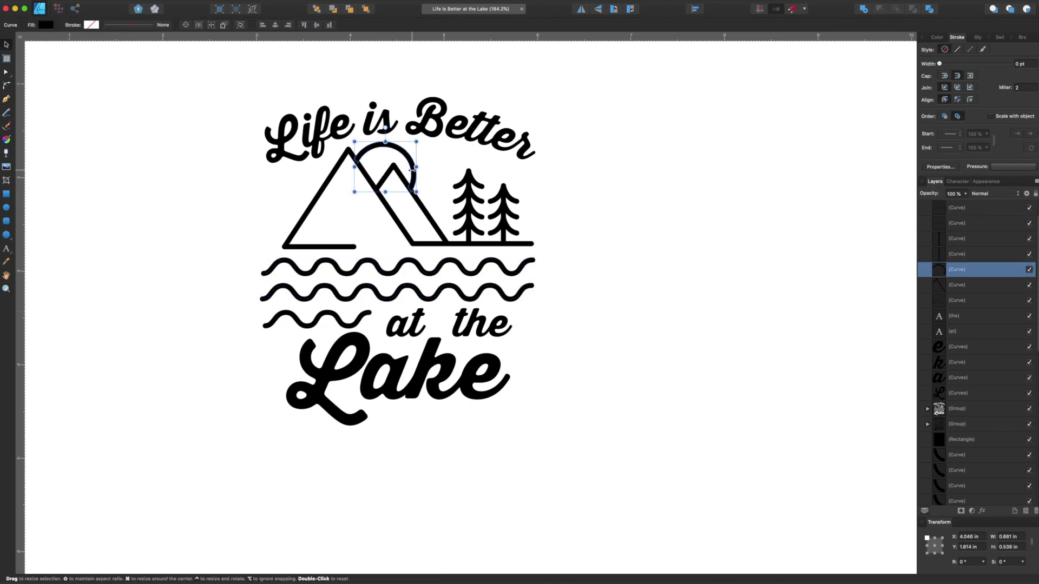
{"action": "left_click", "coordinate": [141, 0]}
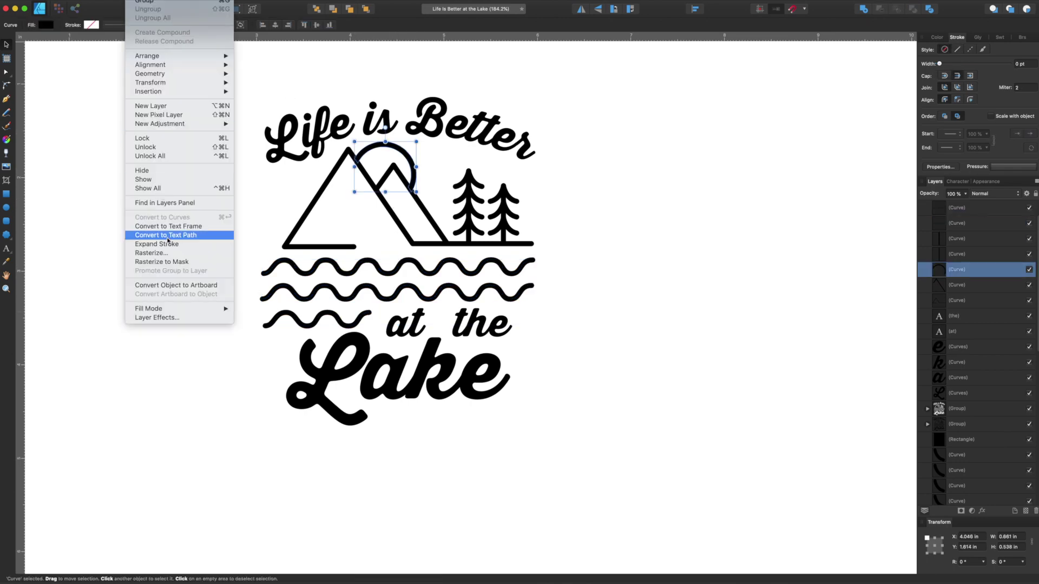
{"action": "left_click", "coordinate": [86, 164]}
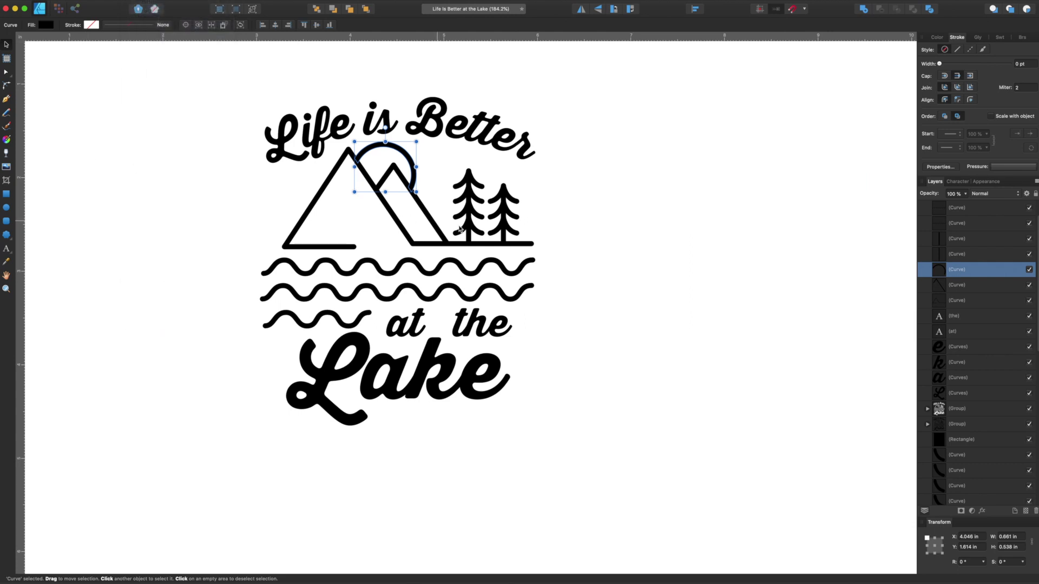
{"action": "left_click", "coordinate": [437, 228]}
{"action": "left_click", "coordinate": [400, 233], "text": "shift"}
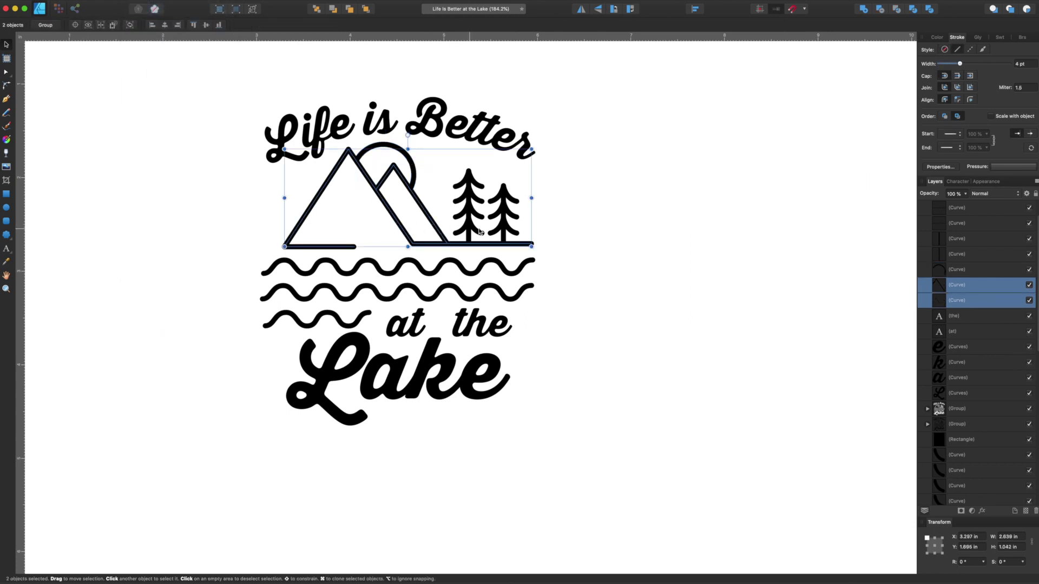
{"action": "left_click", "coordinate": [563, 169]}
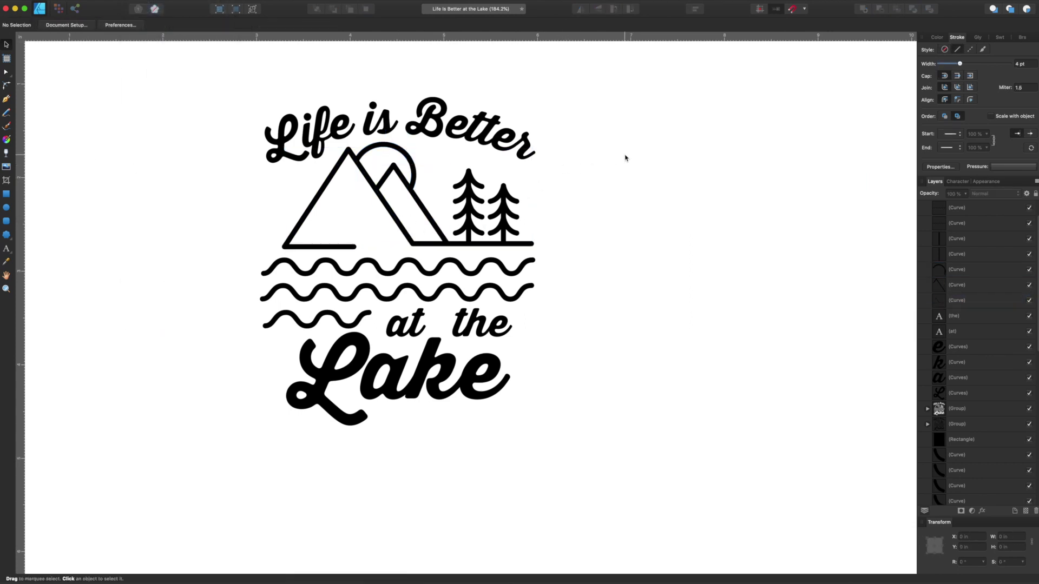
{"action": "left_click_drag", "start_coordinate": [625, 158], "coordinate": [234, 295]}
{"action": "left_click", "coordinate": [595, 275]}
{"action": "scroll", "coordinate": [484, 279], "scroll_direction": "down", "scroll_amount": 5}
{"action": "left_click", "coordinate": [483, 275]}
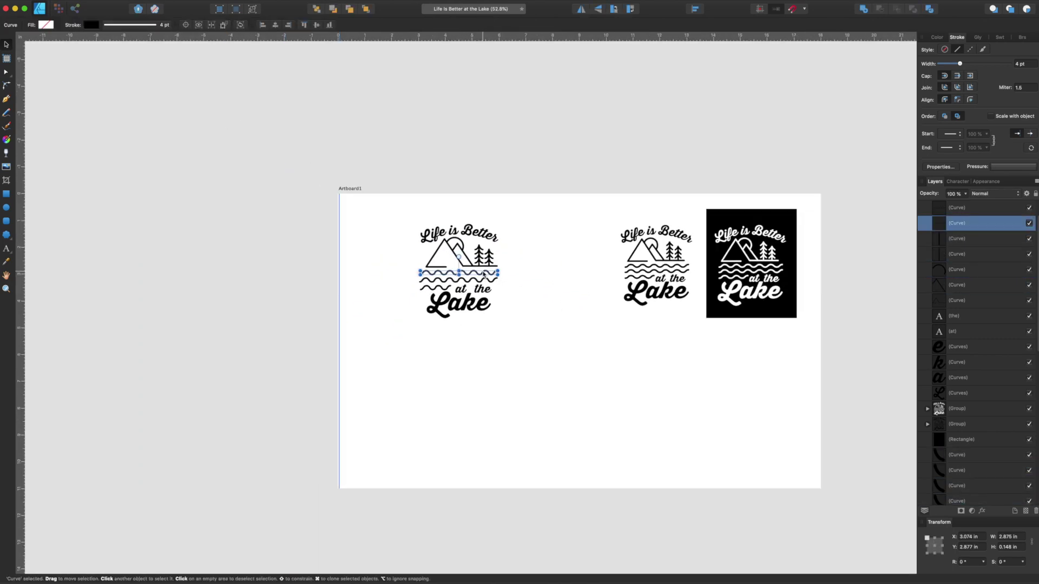
{"action": "left_click_drag", "start_coordinate": [484, 274], "coordinate": [661, 454]}
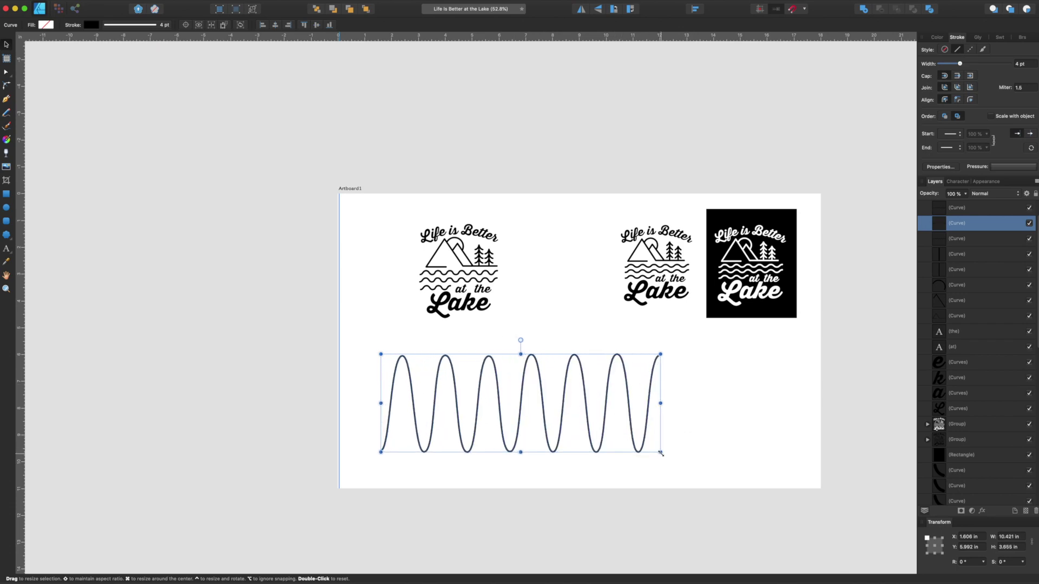
{"action": "key", "text": "super+z"}
{"action": "key", "text": "super+z"}
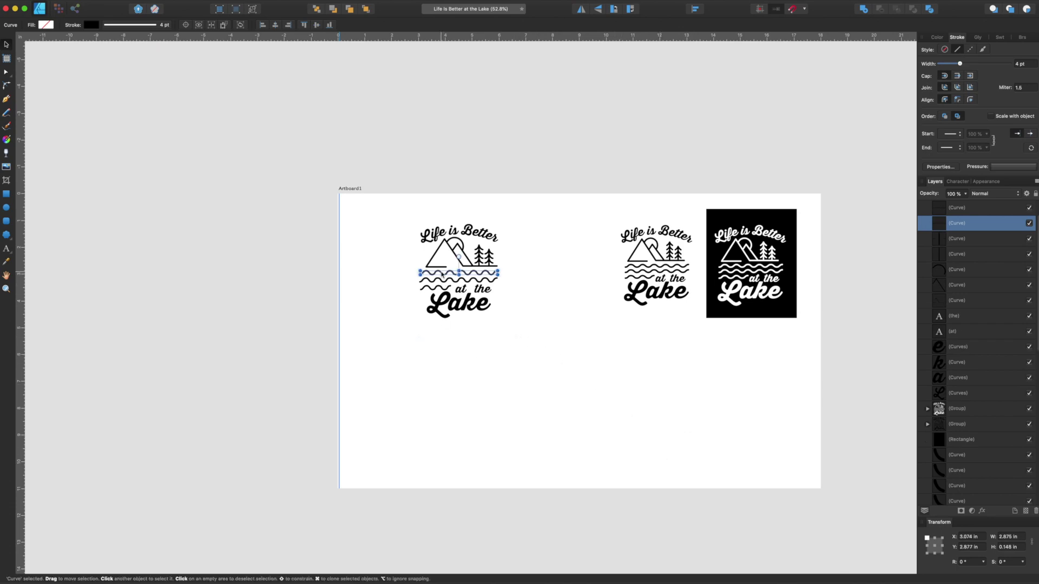
{"action": "scroll", "coordinate": [441, 275], "scroll_direction": "up", "scroll_amount": 8}
{"action": "scroll", "coordinate": [441, 274], "scroll_direction": "down", "scroll_amount": 3}
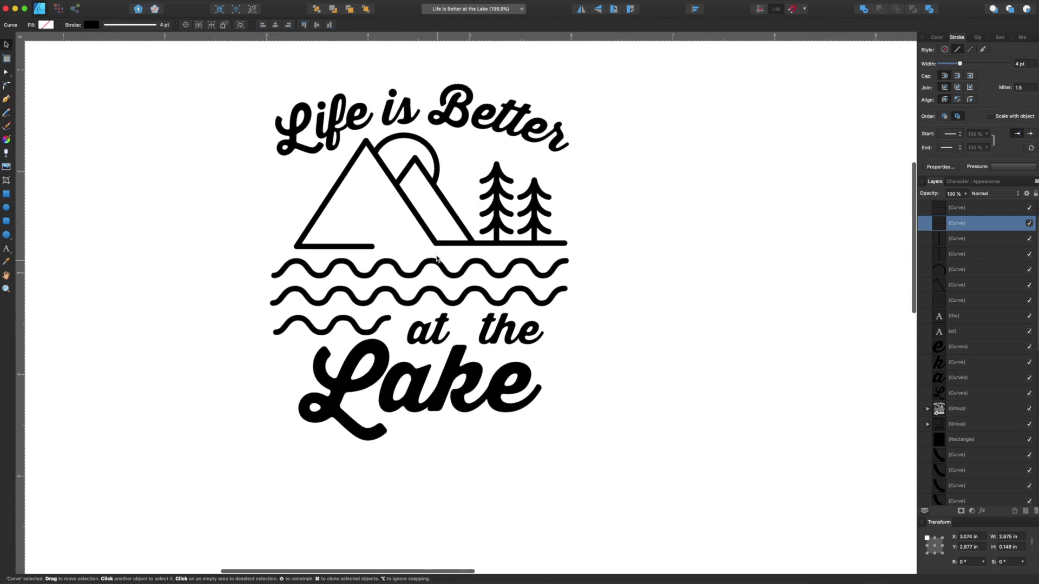
- Expand the strokes of the mountain, tree and wave outlines, excluding the sun, 'at' and 'the'
{"action": "left_click", "coordinate": [695, 134]}
{"action": "left_click_drag", "start_coordinate": [695, 134], "coordinate": [186, 358]}
{"action": "left_click", "coordinate": [436, 339], "text": "shift"}
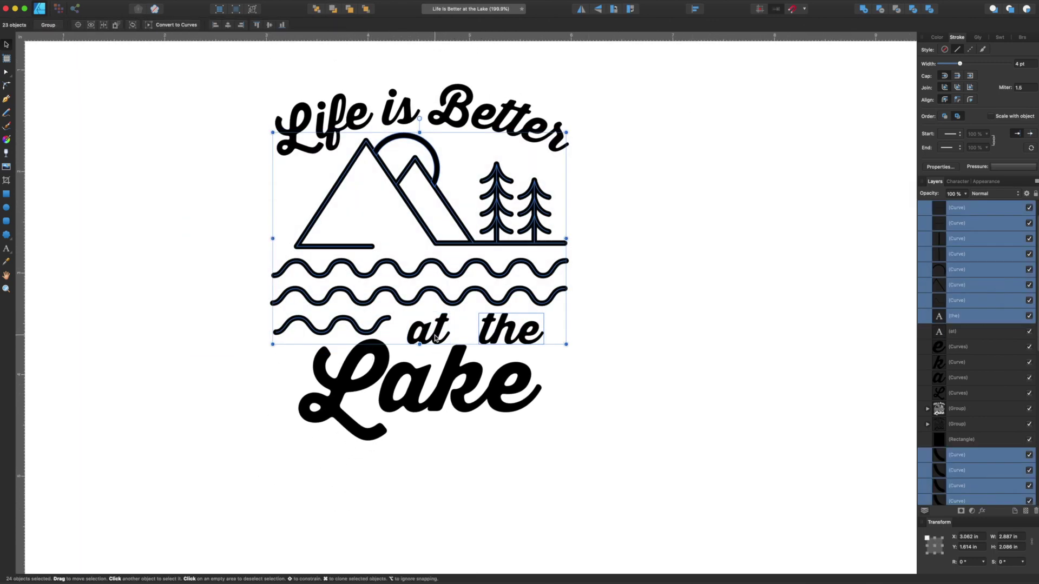
{"action": "left_click", "coordinate": [436, 156], "text": "shift"}
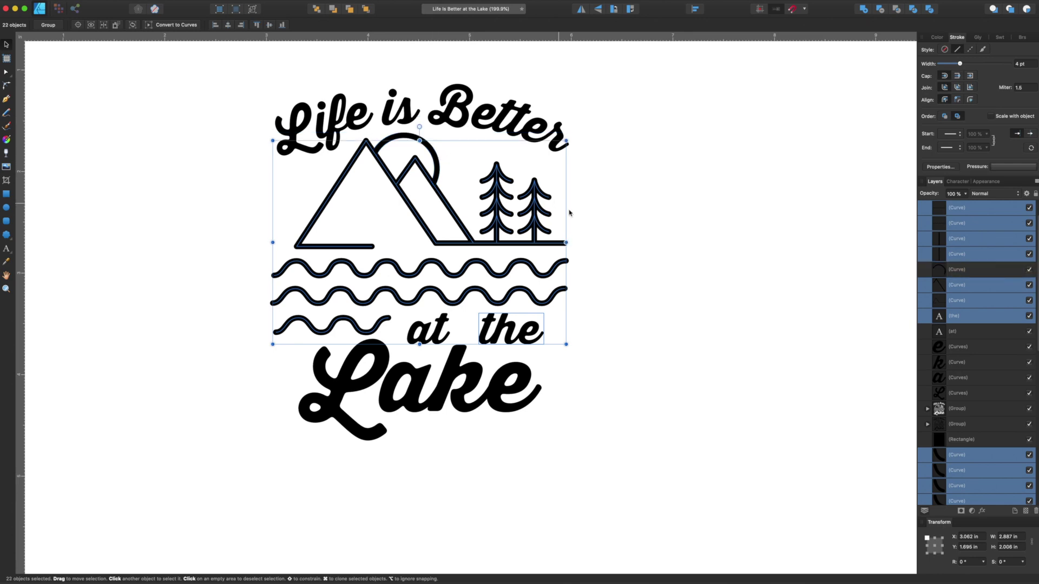
{"action": "left_click", "coordinate": [490, 331], "text": "shift"}
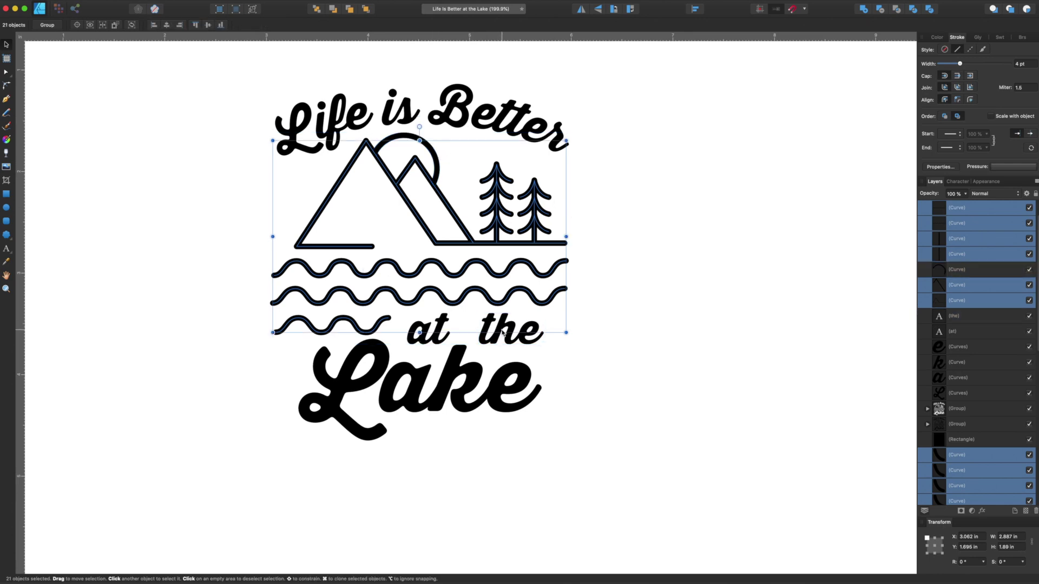
{"action": "left_click", "coordinate": [123, 1]}
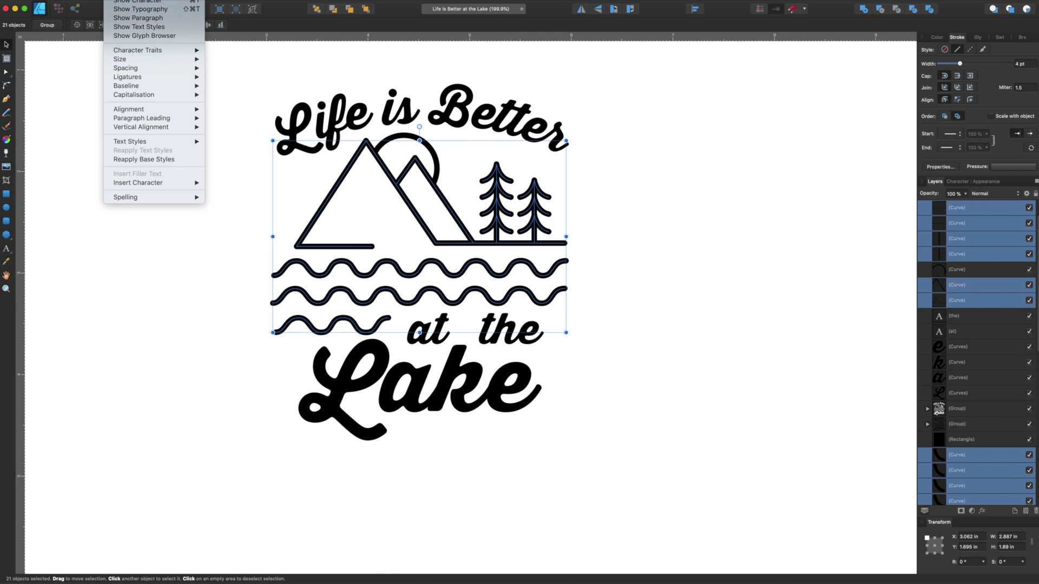
{"action": "mouse_move", "coordinate": [143, 0]}
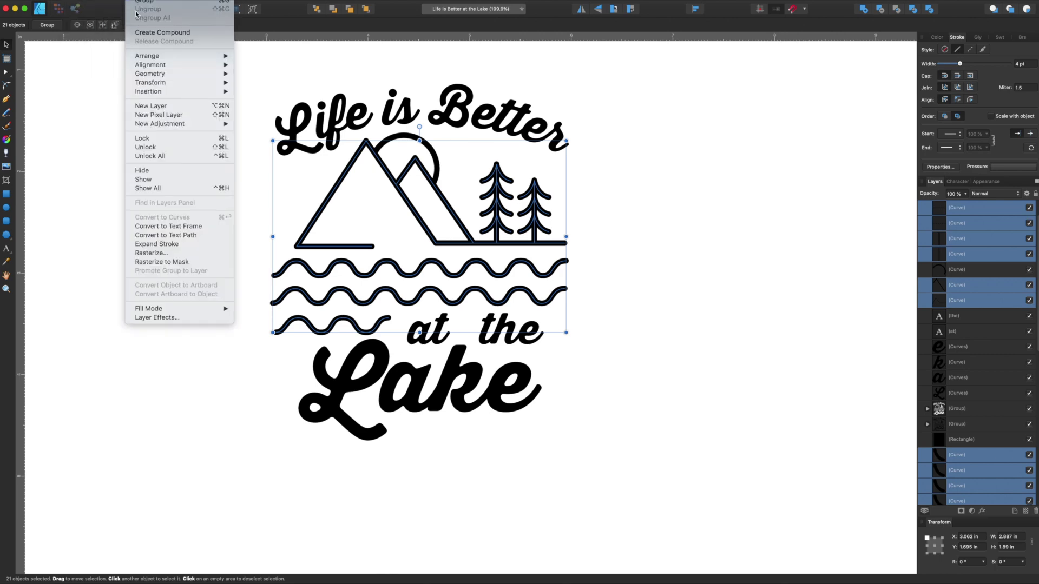
{"action": "left_click", "coordinate": [163, 245]}
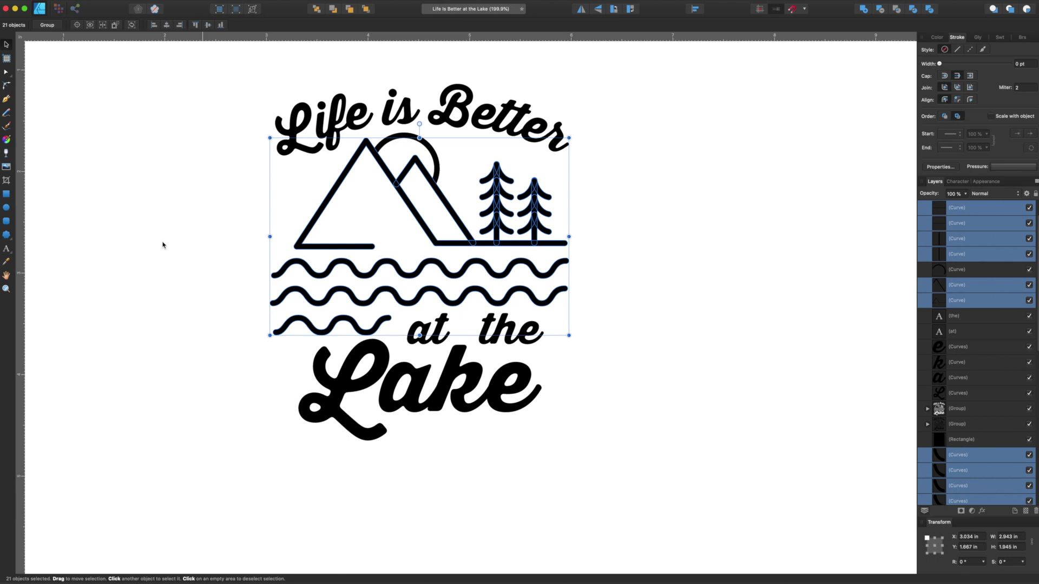
- Convert the 'at' and 'the' text to curves via the Layer menu
{"action": "left_click", "coordinate": [443, 334]}
{"action": "left_click", "coordinate": [509, 329], "text": "shift"}
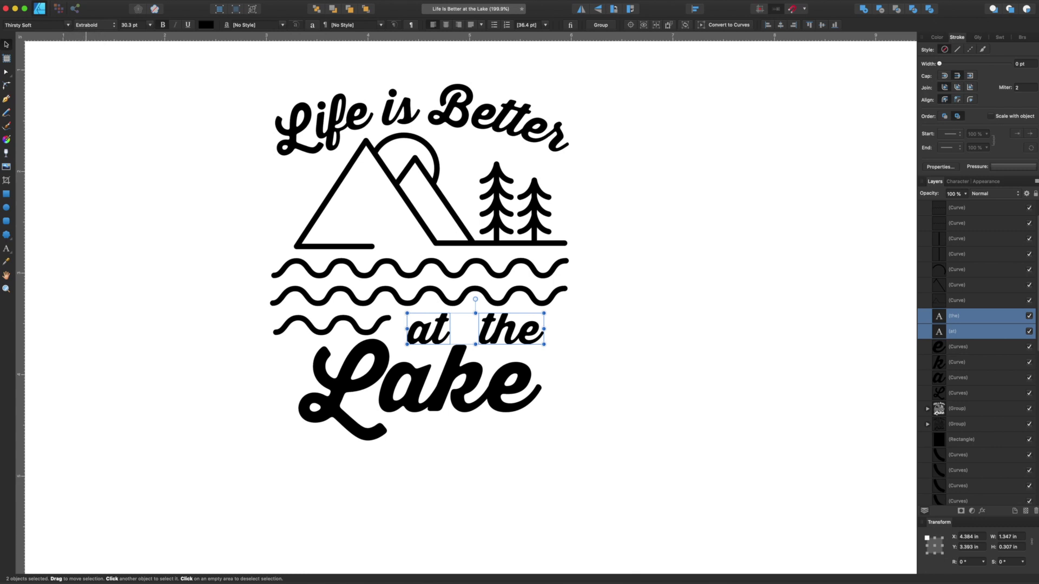
{"action": "left_click", "coordinate": [110, 0]}
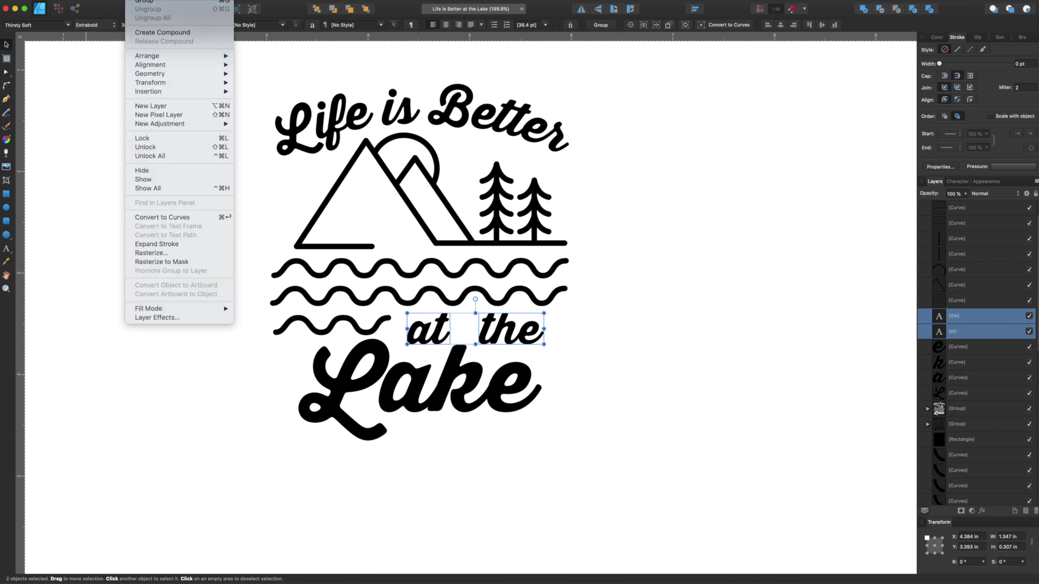
{"action": "left_click", "coordinate": [175, 219]}
- Select the converted words and other lettering to confirm they are curves, then zoom out
{"action": "left_click", "coordinate": [549, 354]}
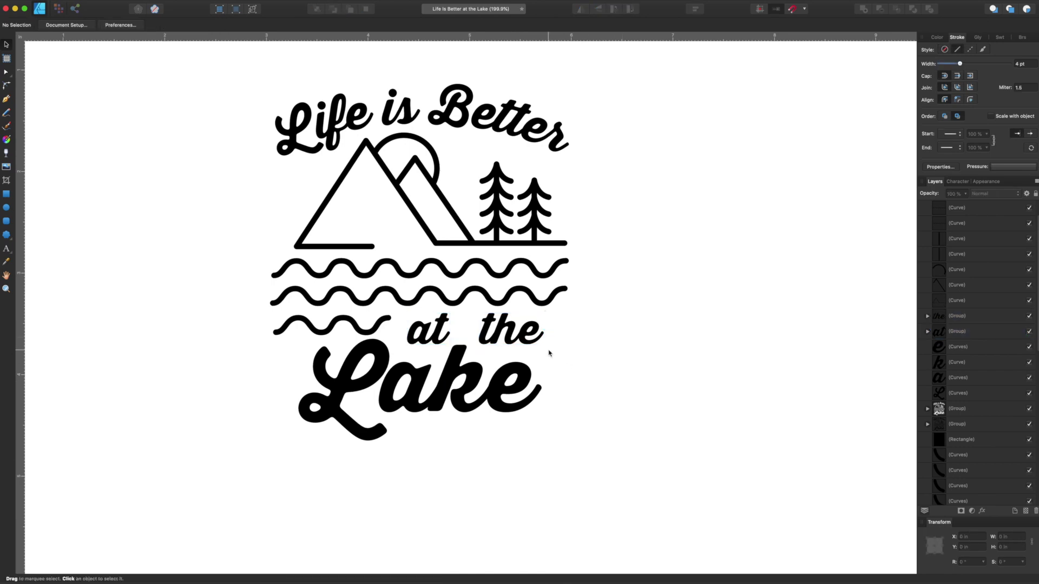
{"action": "left_click", "coordinate": [534, 342]}
{"action": "left_click", "coordinate": [427, 328]}
{"action": "left_click", "coordinate": [412, 387]}
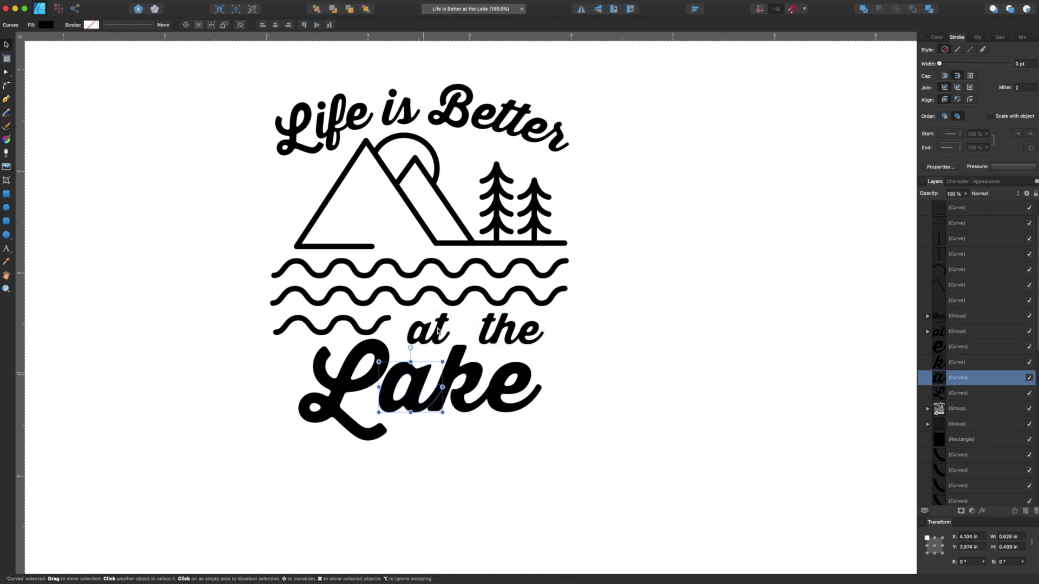
{"action": "left_click", "coordinate": [446, 127]}
{"action": "left_click", "coordinate": [642, 232]}
{"action": "scroll", "coordinate": [642, 232], "scroll_direction": "down", "scroll_amount": 5}
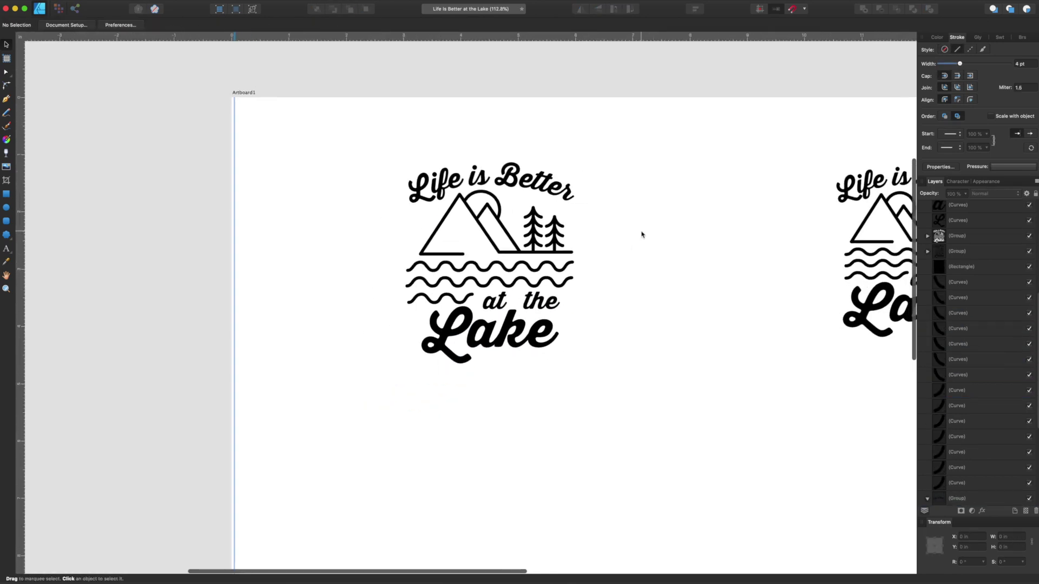
- Duplicate the whole artwork and place the copy beside the original
{"action": "left_click_drag", "start_coordinate": [287, 148], "coordinate": [554, 446]}
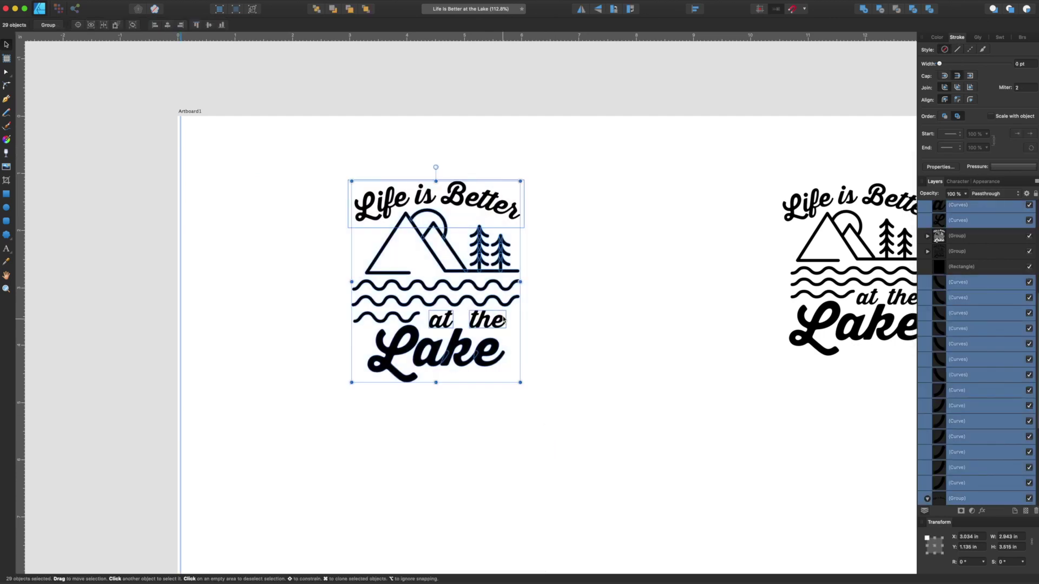
{"action": "left_click_drag", "start_coordinate": [500, 284], "coordinate": [583, 280]}
{"action": "left_click", "coordinate": [409, 151]}
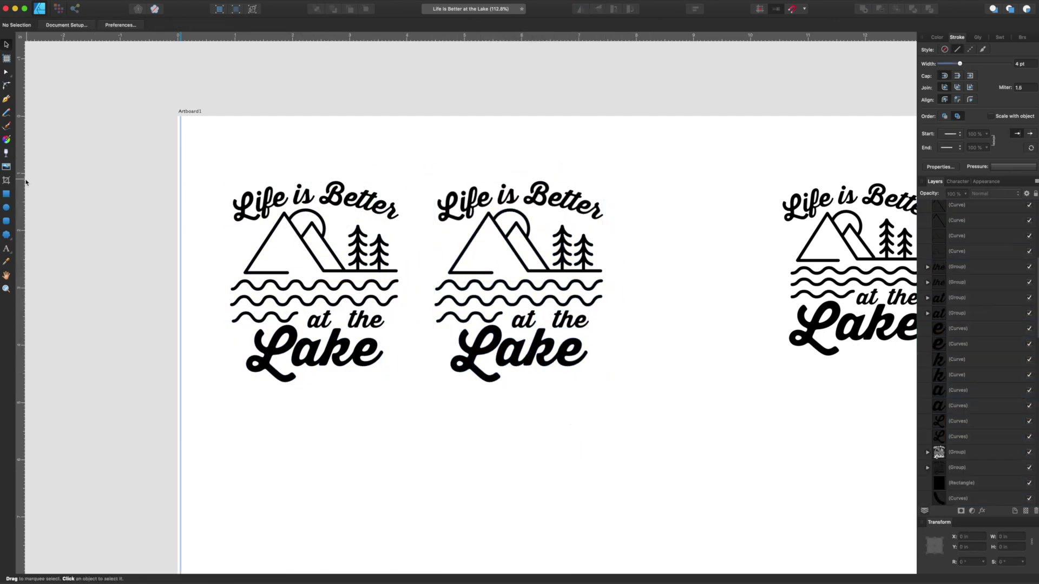
- Draw a solid black rectangle around the copy and send it behind the artwork
{"action": "left_click", "coordinate": [6, 193]}
{"action": "mouse_move", "coordinate": [413, 163]}
{"action": "left_mouse_down"}
{"action": "mouse_move", "coordinate": [462, 248]}
{"action": "mouse_move", "coordinate": [654, 436]}
{"action": "mouse_move", "coordinate": [624, 402]}
{"action": "left_mouse_up"}
{"action": "left_click", "coordinate": [936, 38]}
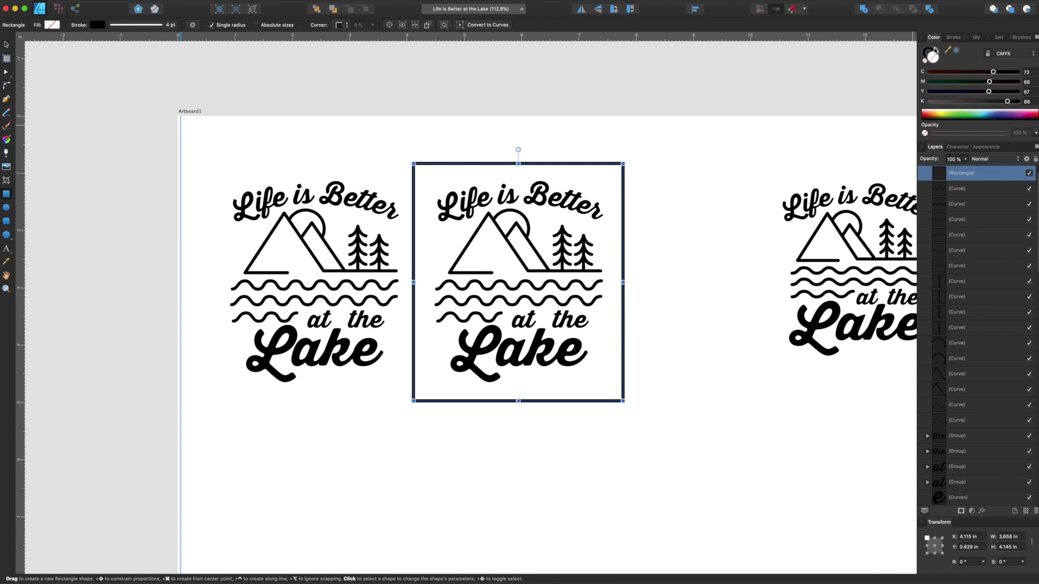
{"action": "left_click", "coordinate": [937, 49]}
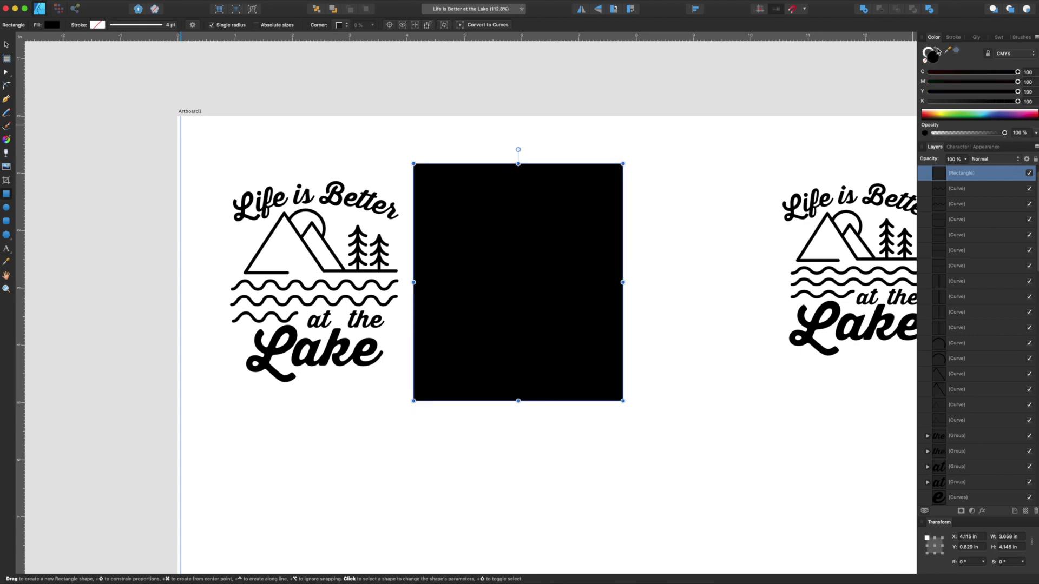
{"action": "left_click", "coordinate": [317, 9]}
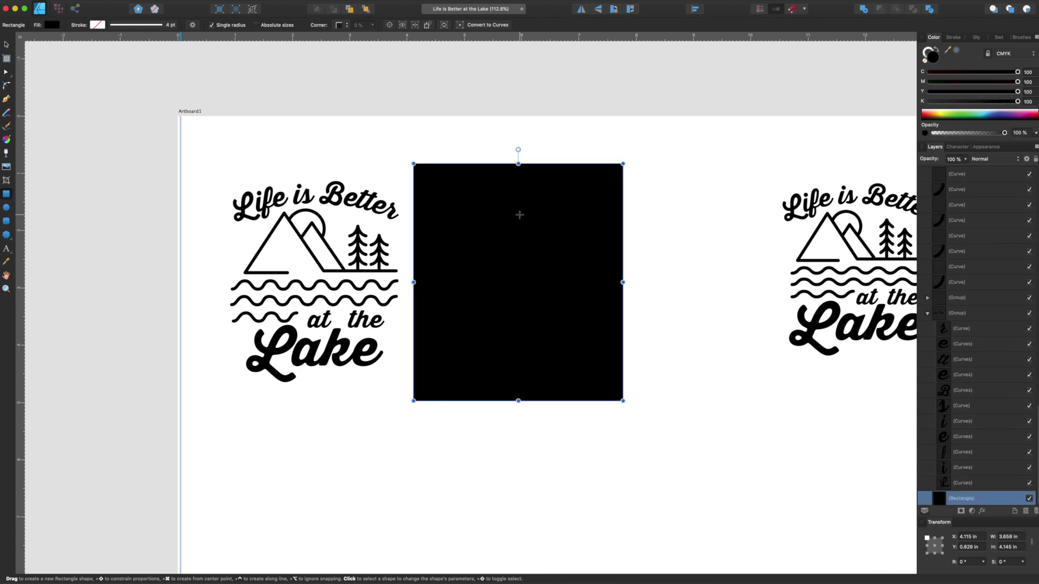
- Set the copied artwork's colour to CMYK 0/0/0/0 so it appears white
{"action": "left_click", "coordinate": [6, 48]}
{"action": "left_click_drag", "start_coordinate": [644, 148], "coordinate": [413, 438]}
{"action": "left_click", "coordinate": [596, 382], "text": "shift"}
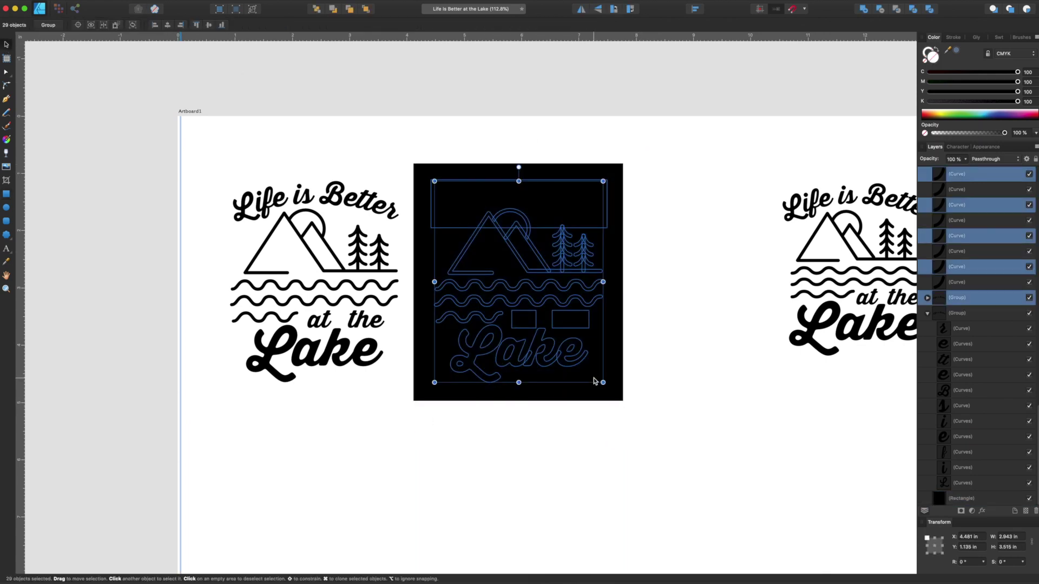
{"action": "left_click", "coordinate": [929, 72]}
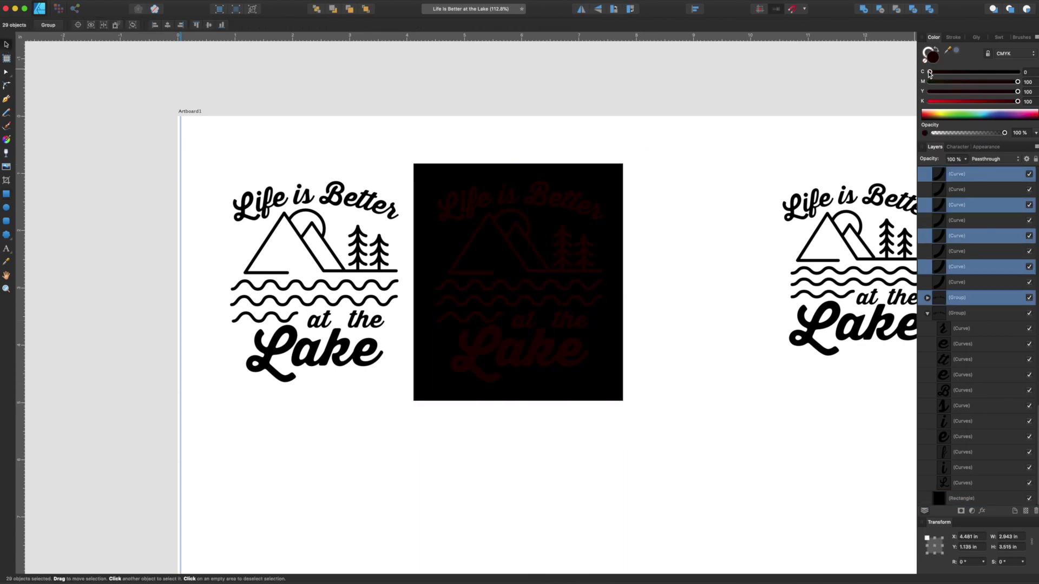
{"action": "left_click", "coordinate": [930, 81]}
{"action": "left_click", "coordinate": [929, 92]}
{"action": "left_click", "coordinate": [929, 101]}
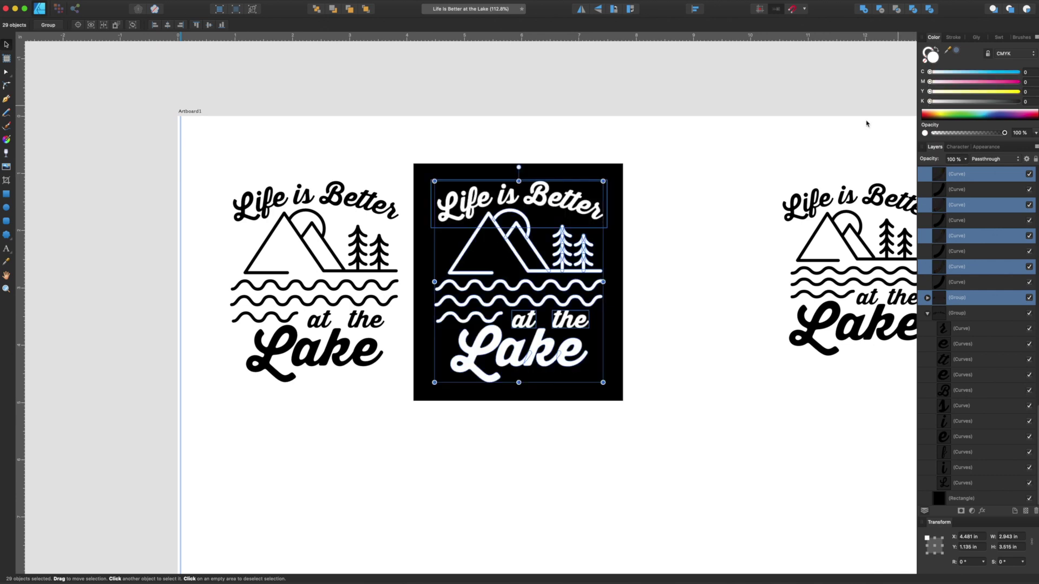
{"action": "left_click", "coordinate": [680, 195]}
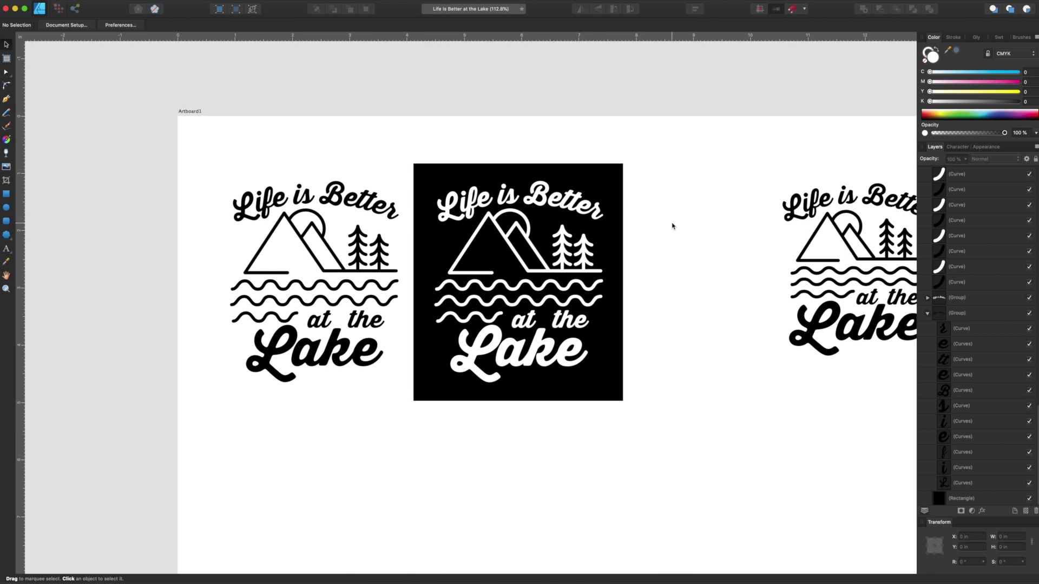
{"action": "scroll", "coordinate": [608, 271], "scroll_direction": "up", "scroll_amount": 3}
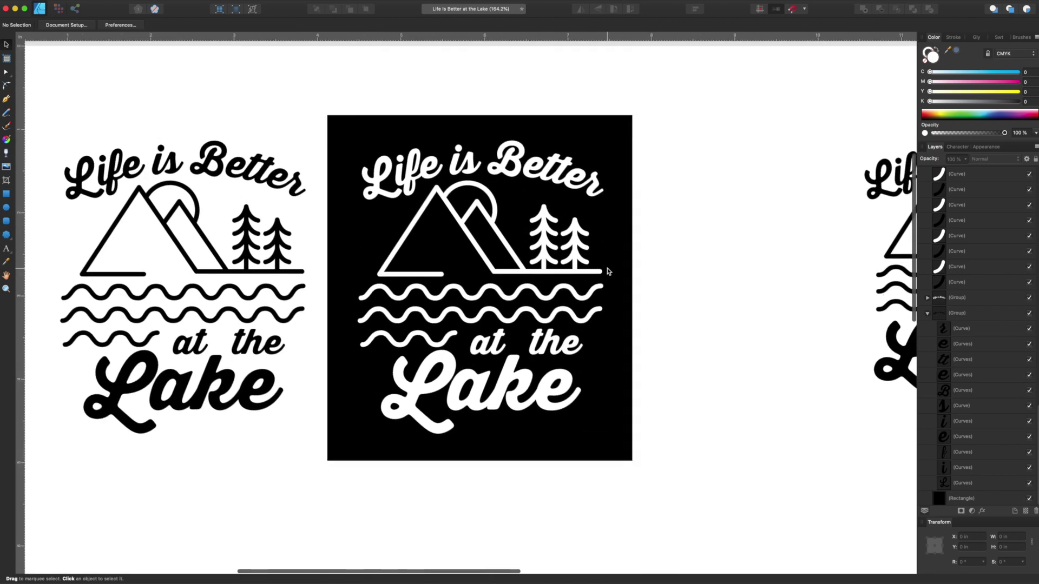
{"action": "scroll", "coordinate": [608, 270], "scroll_direction": "down", "scroll_amount": 2}
{"action": "scroll", "coordinate": [608, 271], "scroll_direction": "left", "scroll_amount": 1}
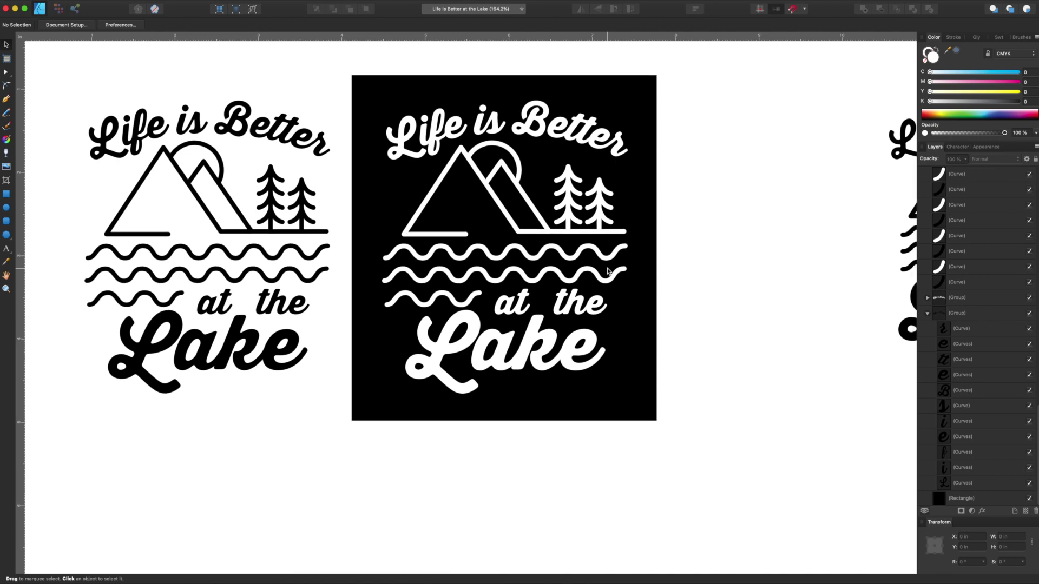
{"action": "scroll", "coordinate": [609, 270], "scroll_direction": "down", "scroll_amount": 2}
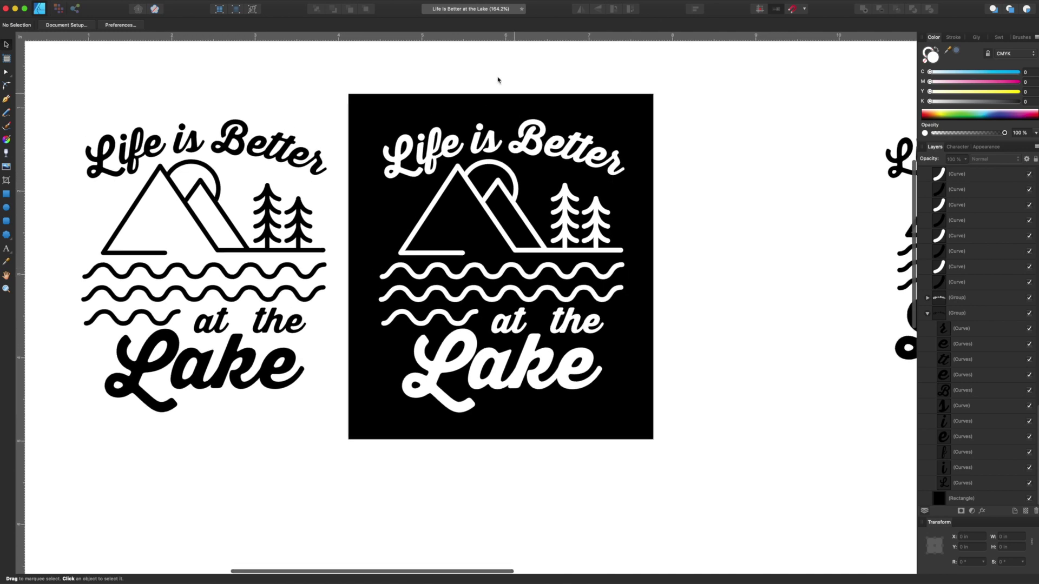
{"action": "scroll", "coordinate": [532, 137], "scroll_direction": "down", "scroll_amount": 2}
{"action": "scroll", "coordinate": [532, 136], "scroll_direction": "down", "scroll_amount": 1}
{"action": "scroll", "coordinate": [651, 155], "scroll_direction": "right", "scroll_amount": 3}
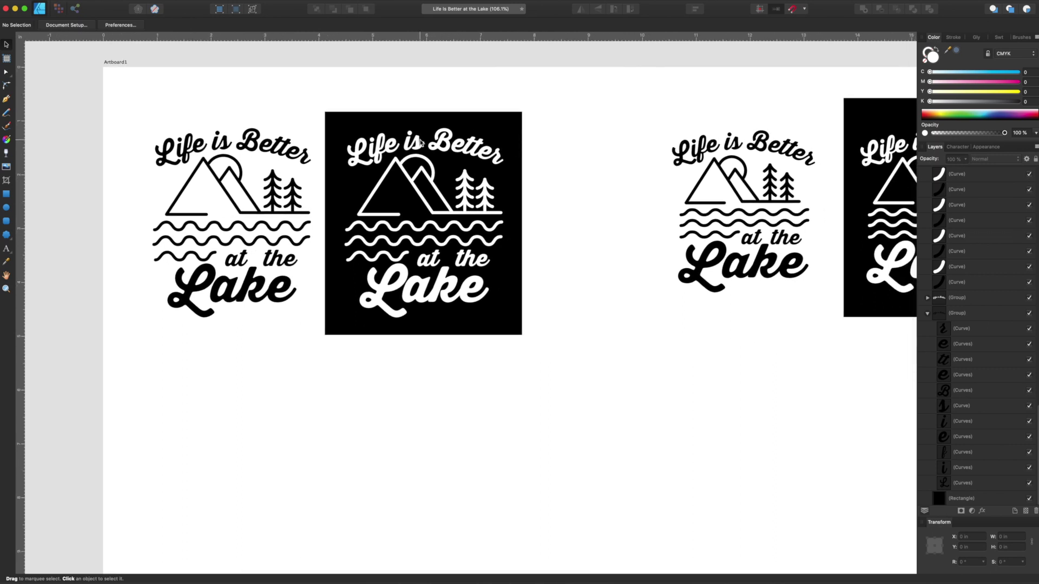
{"action": "scroll", "coordinate": [421, 142], "scroll_direction": "left", "scroll_amount": 1}
{"action": "scroll", "coordinate": [420, 143], "scroll_direction": "up", "scroll_amount": 1}
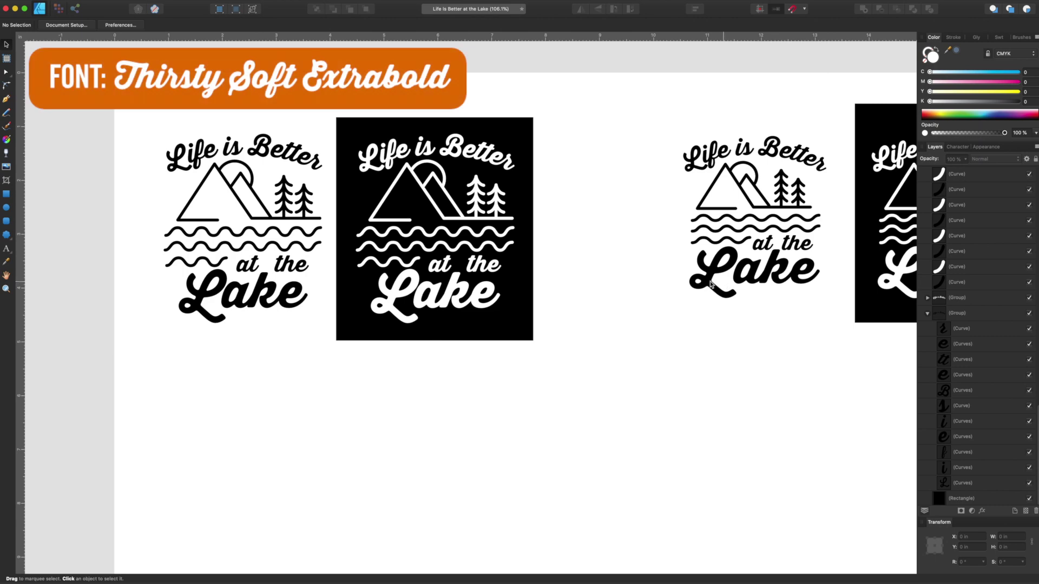
{"action": "left_click", "coordinate": [8, 247]}
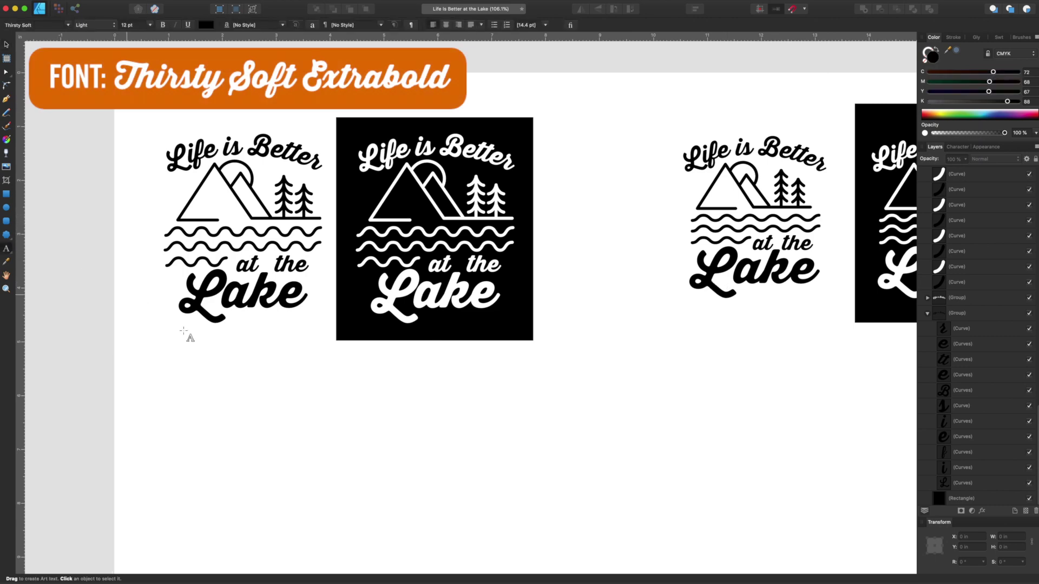
{"action": "left_click", "coordinate": [269, 404]}
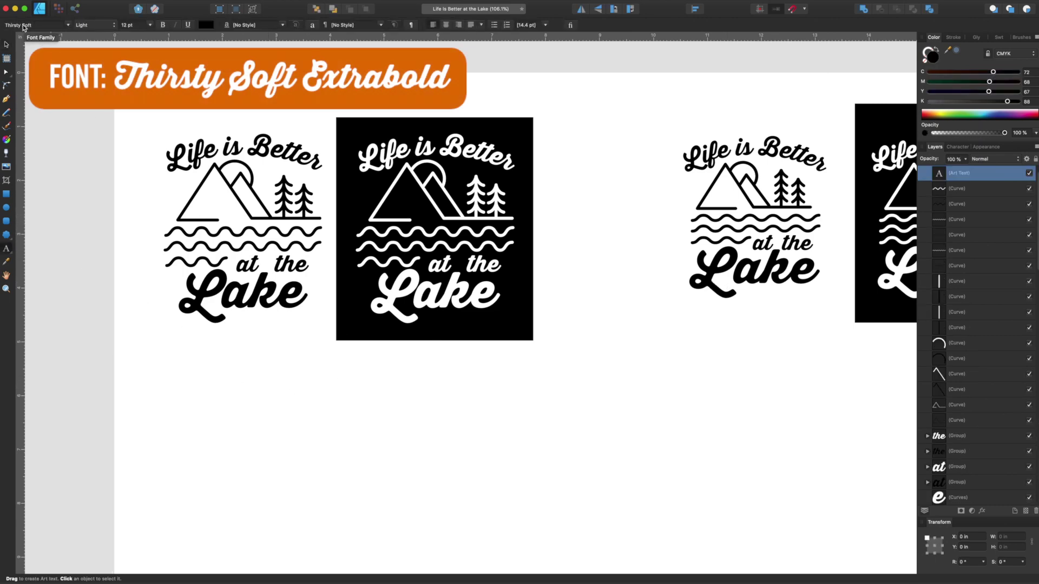
{"action": "key", "text": "Escape"}
{"action": "left_click", "coordinate": [462, 400]}
{"action": "scroll", "coordinate": [471, 393], "scroll_direction": "left", "scroll_amount": 3}
{"action": "scroll", "coordinate": [471, 394], "scroll_direction": "up", "scroll_amount": 1}
{"action": "scroll", "coordinate": [471, 394], "scroll_direction": "left", "scroll_amount": 2}
{"action": "scroll", "coordinate": [470, 394], "scroll_direction": "up", "scroll_amount": 1}
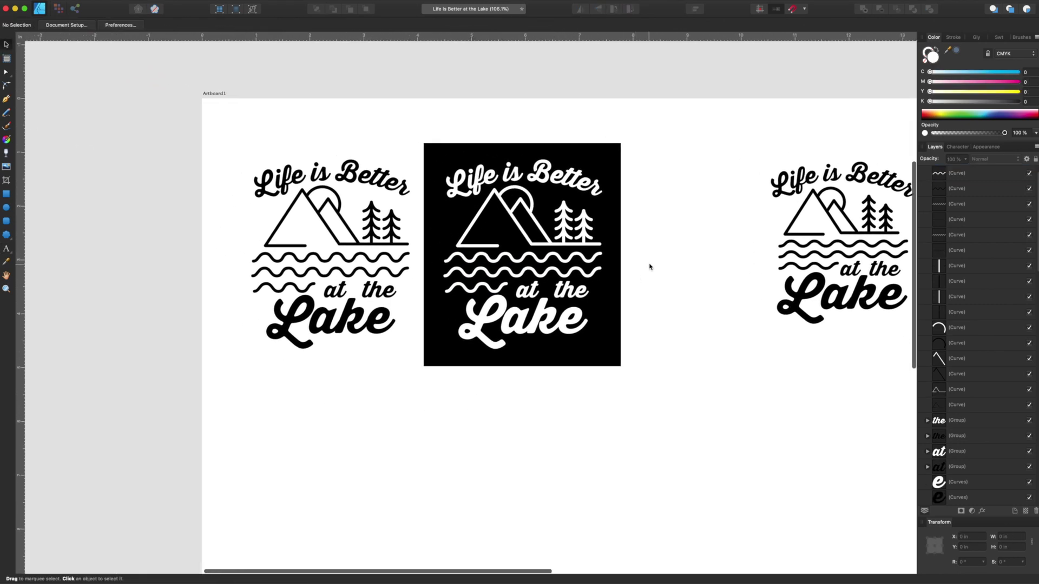
{"action": "scroll", "coordinate": [649, 264], "scroll_direction": "left", "scroll_amount": 1}
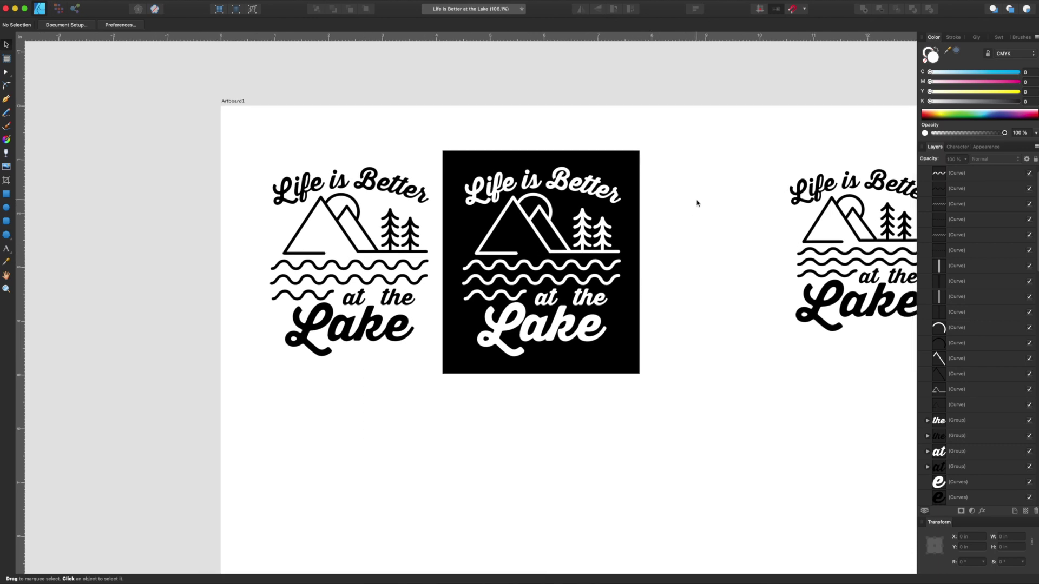